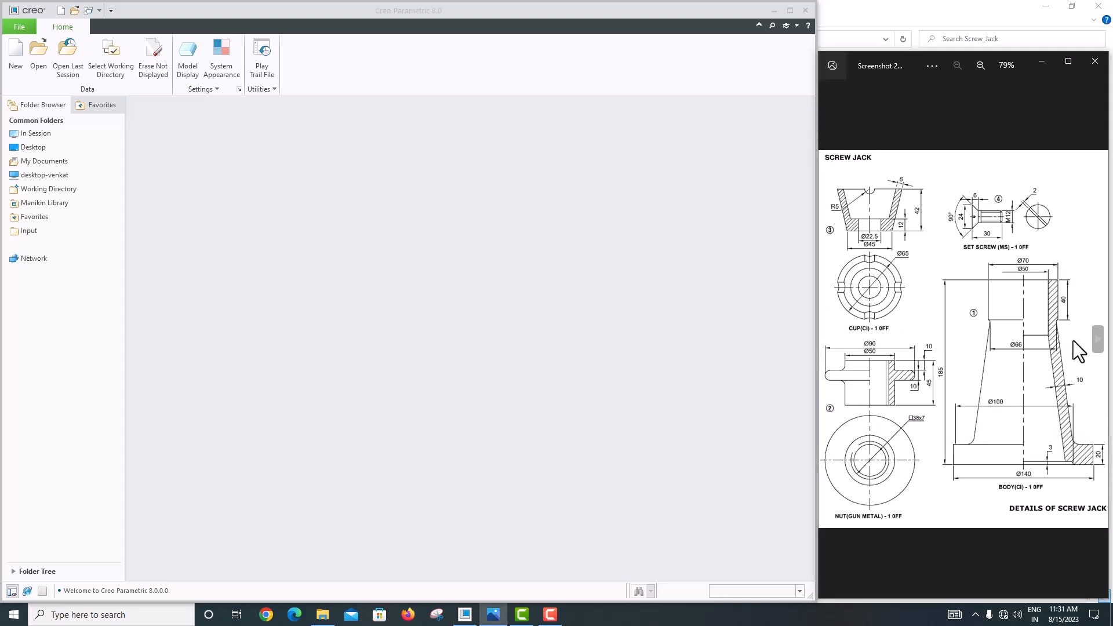
Step: Look through both pages of the screw jack detail drawing
click(1098, 342)
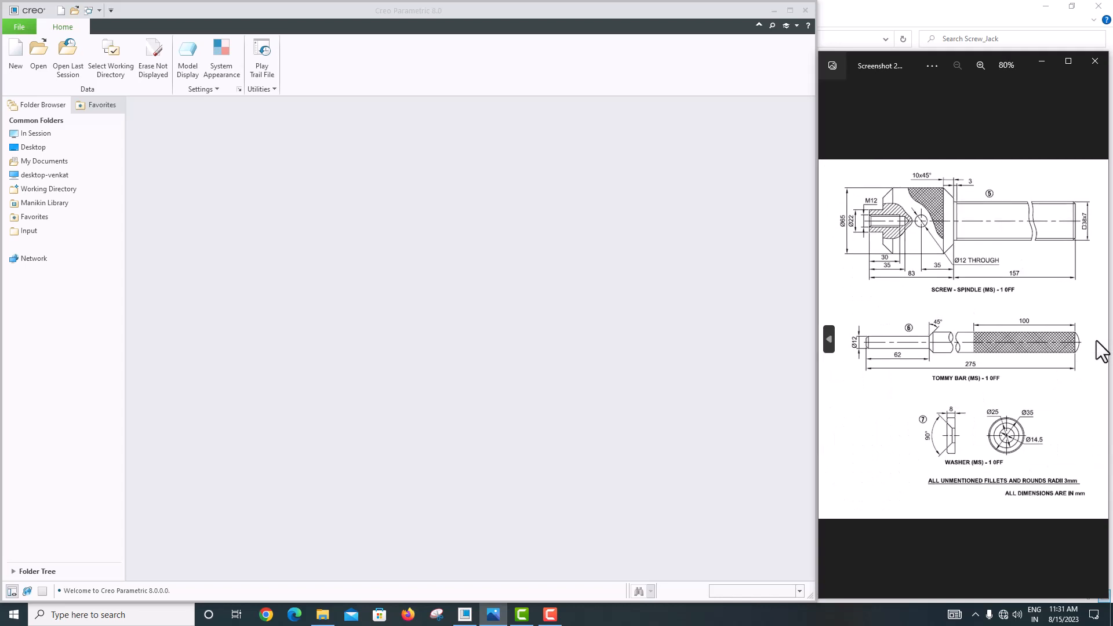
click(828, 338)
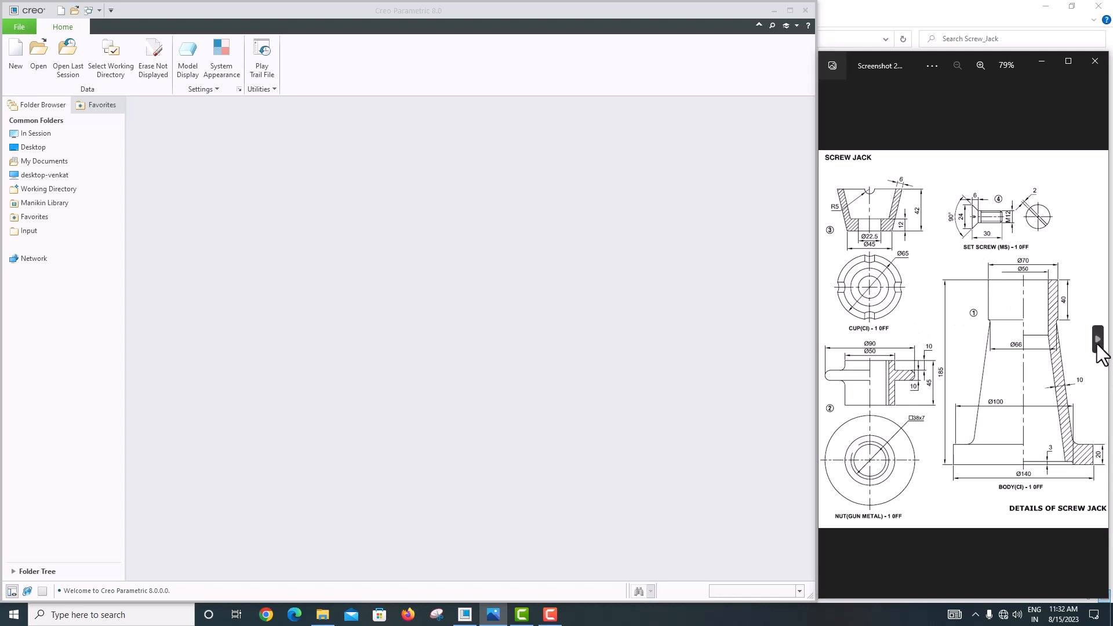
click(1098, 342)
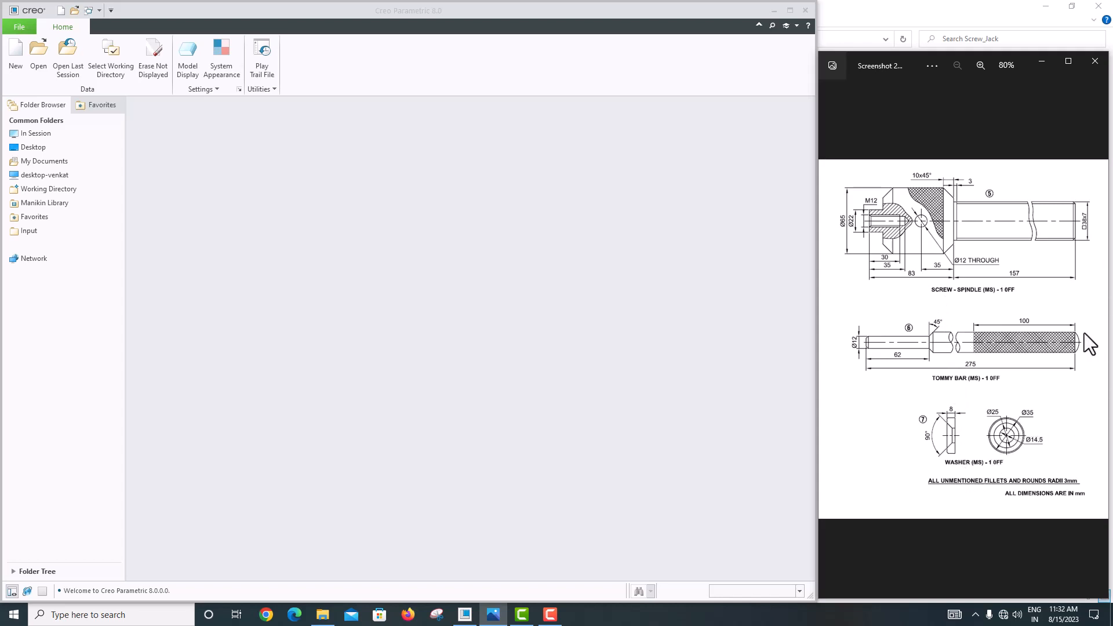
click(829, 339)
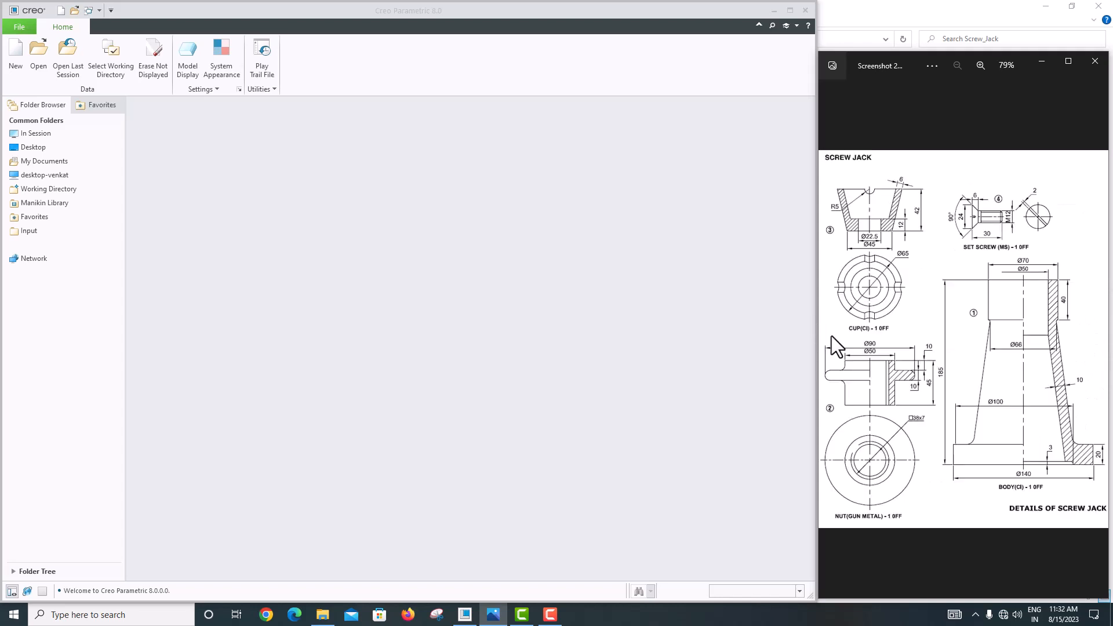
Step: Set the working directory to the Screw_Jack folder inside Second_1 on the Tutorials (E:) drive
click(99, 77)
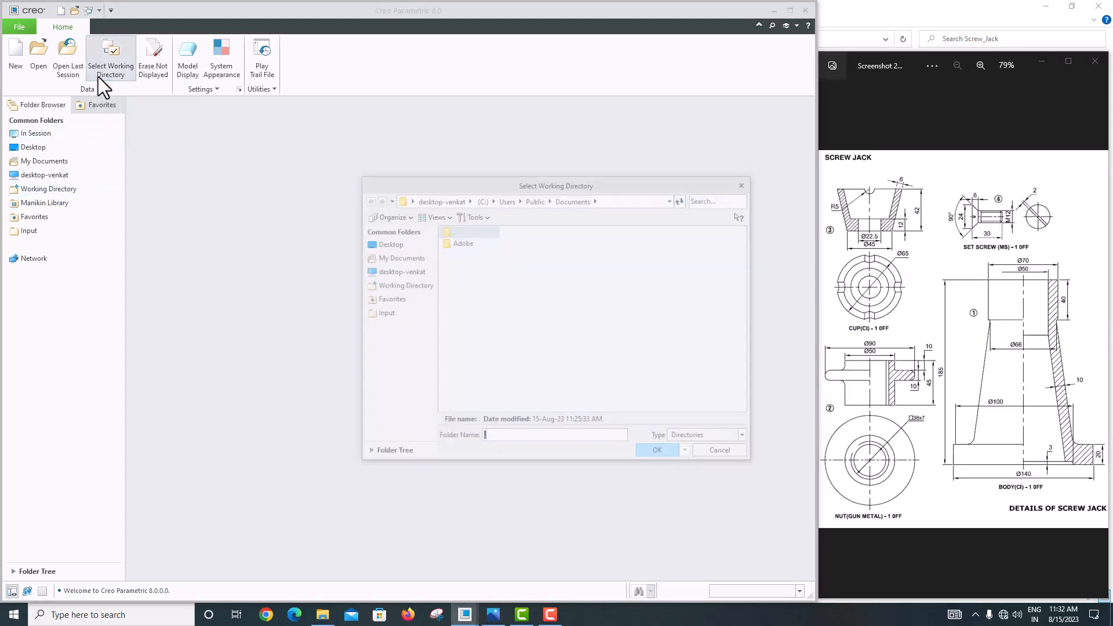
click(469, 200)
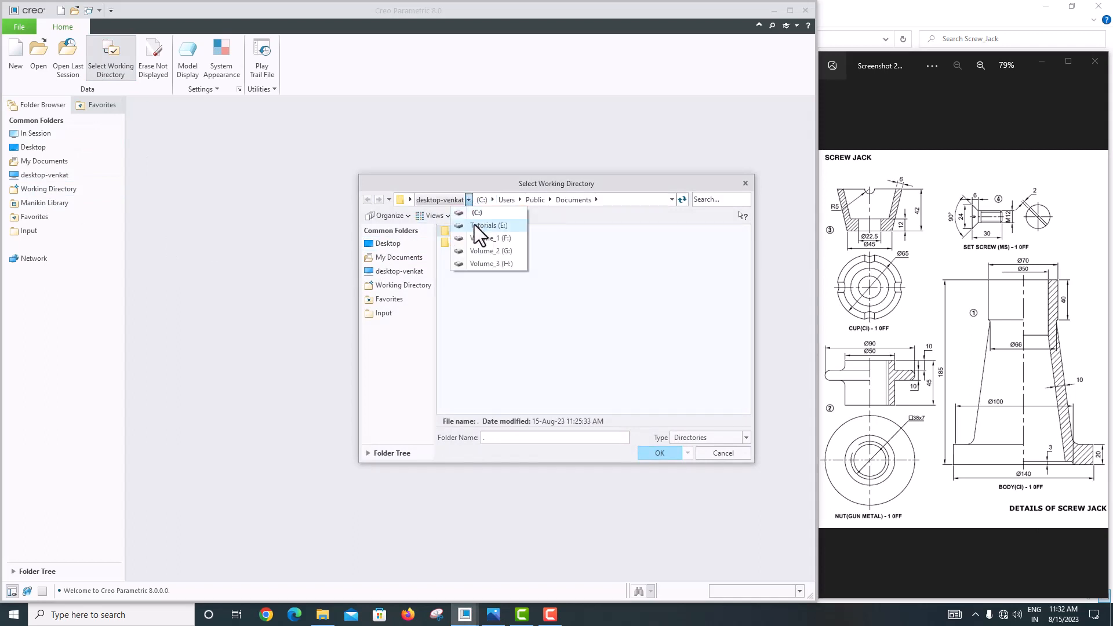
click(475, 230)
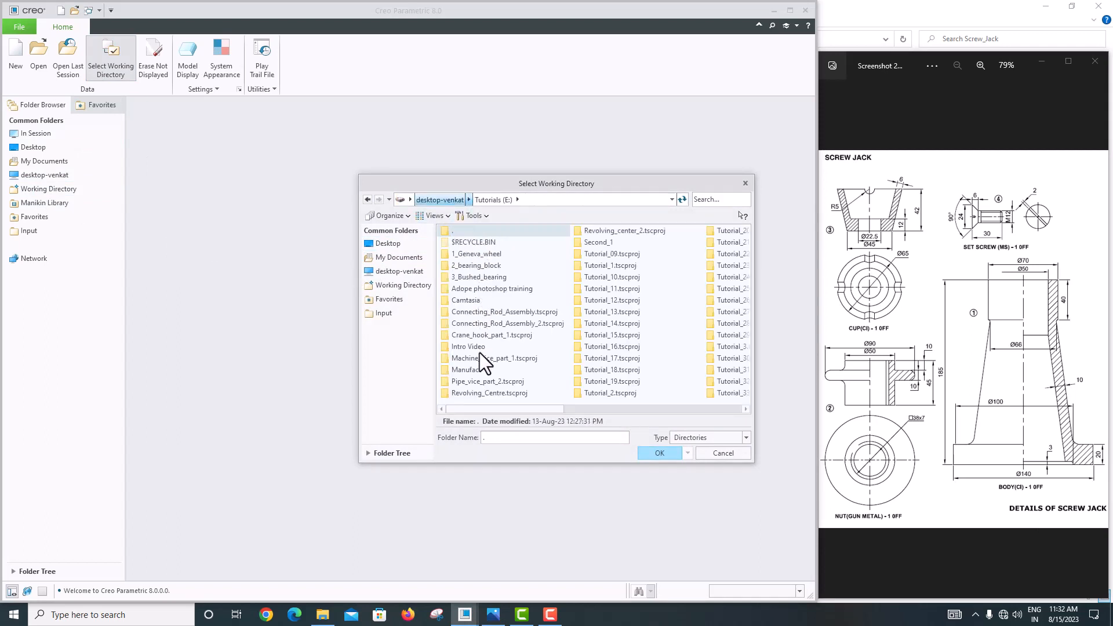
double_click(603, 243)
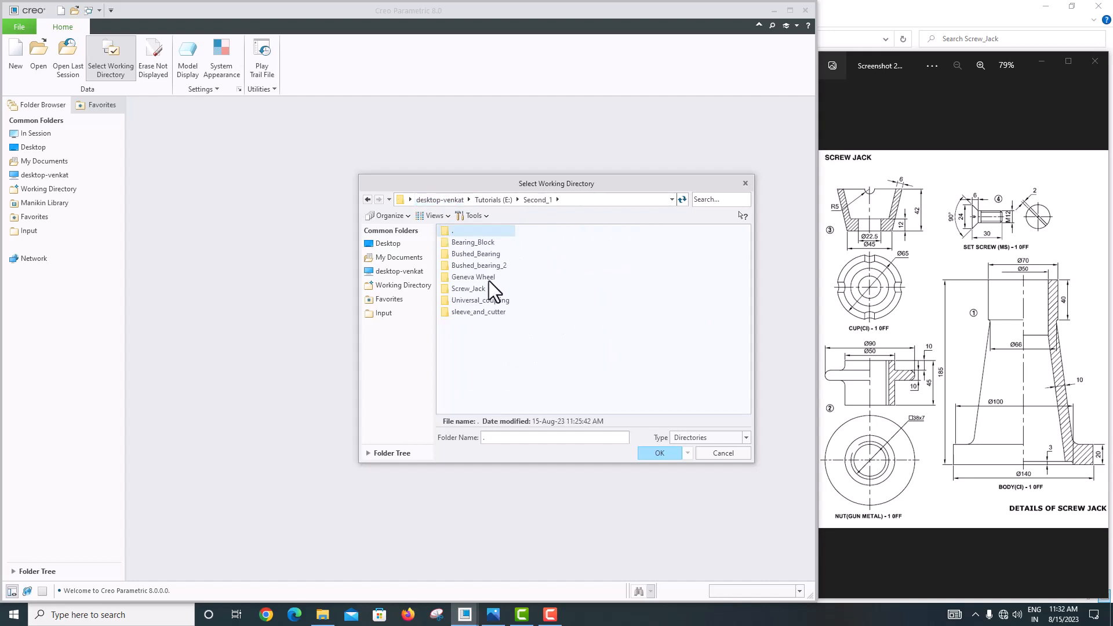
double_click(466, 289)
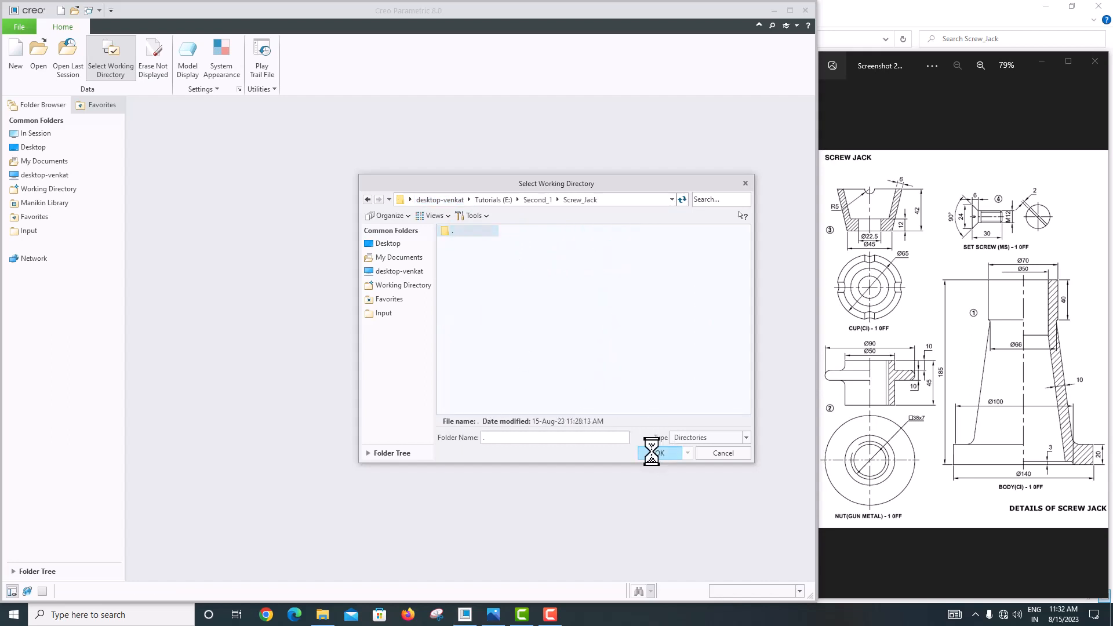
click(652, 451)
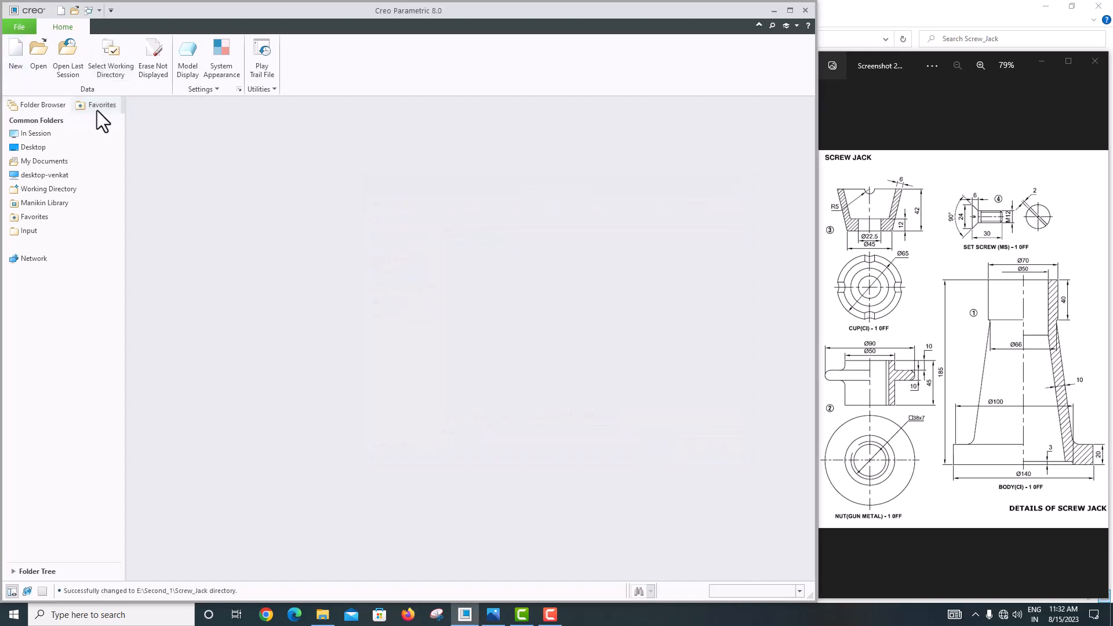
Step: Bring the body's drawing into close view and create a new solid part, prt0001, with the mmns_part_solid_abs template
scroll(1049, 401, up, 3)
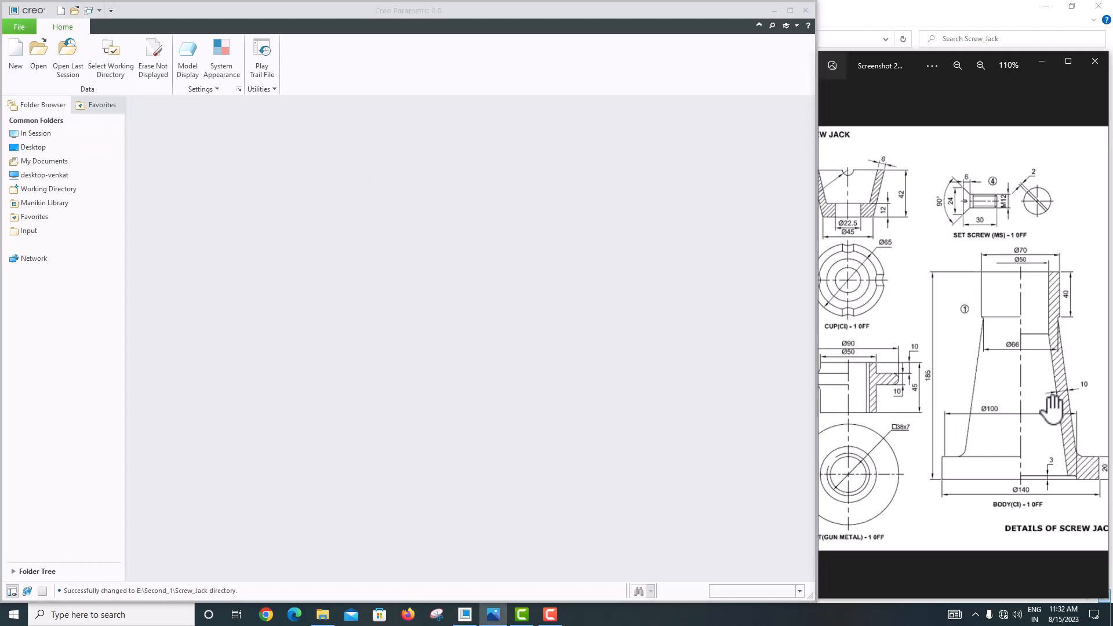
drag(1055, 398, 991, 398)
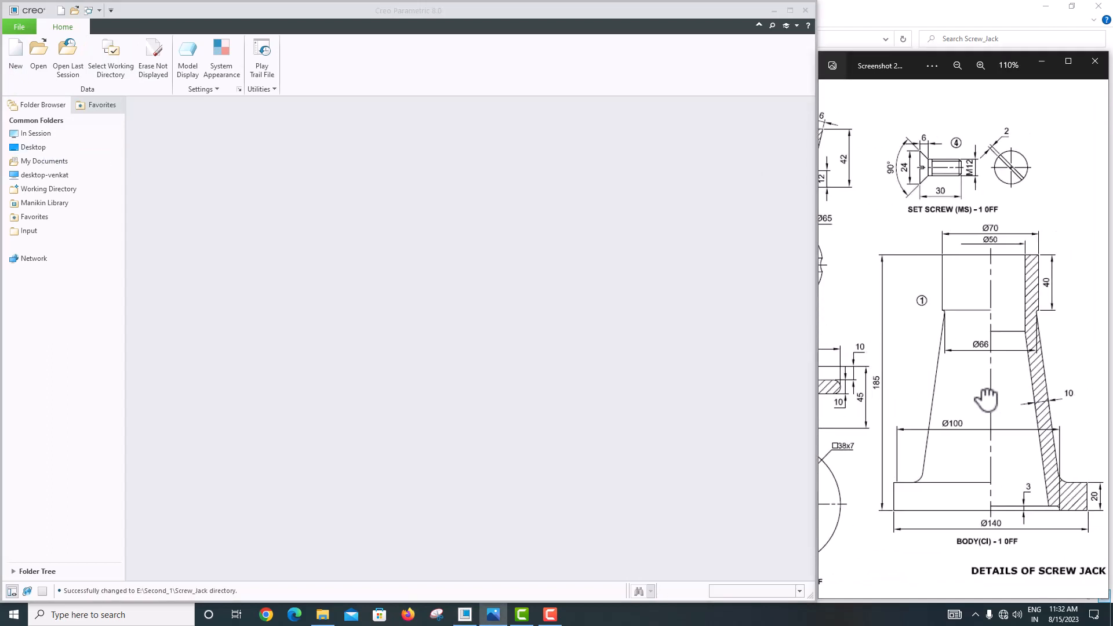
click(15, 56)
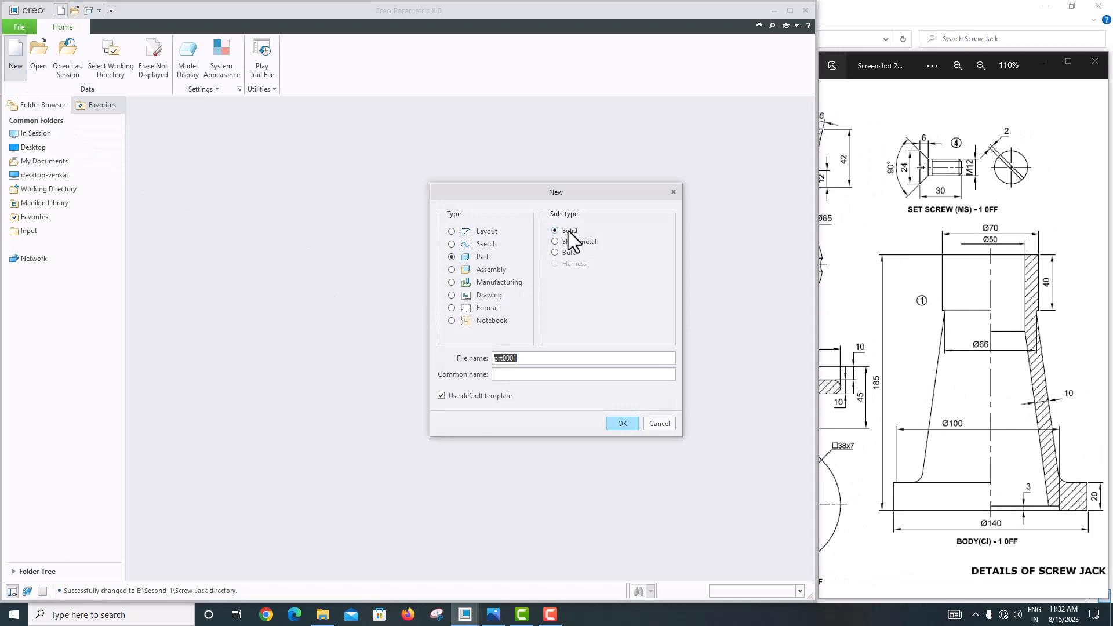
click(450, 398)
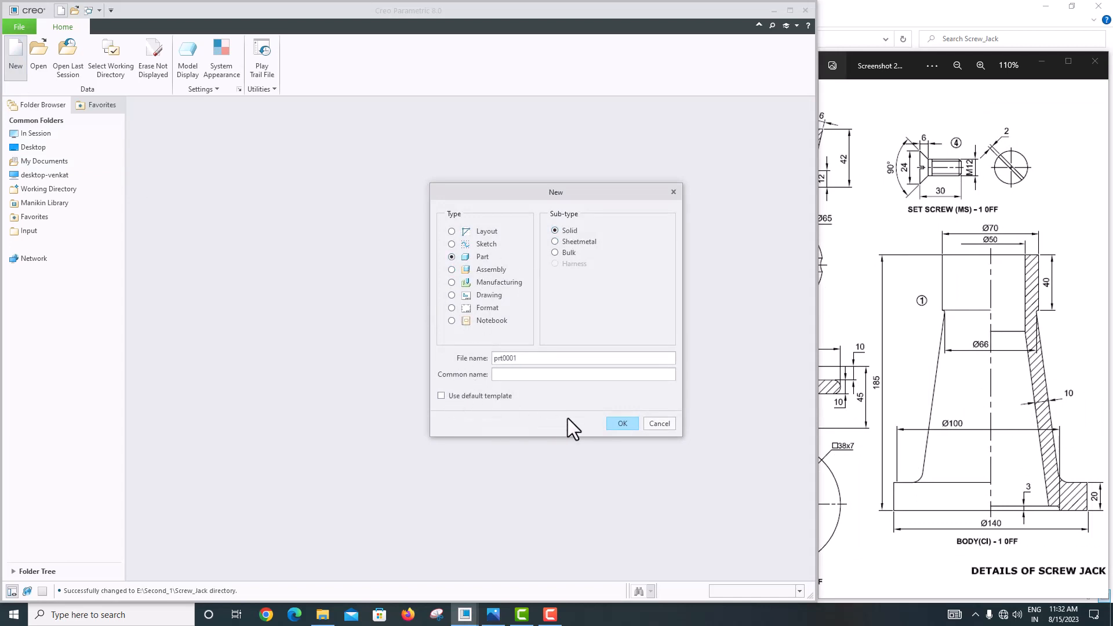
click(619, 423)
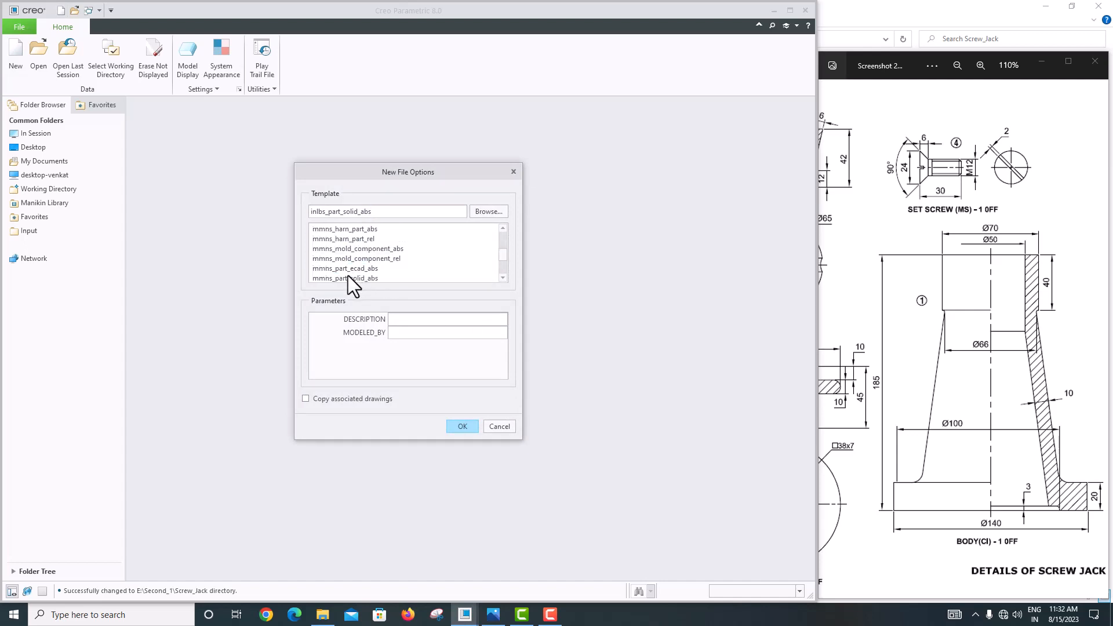
scroll(347, 277, down, 2)
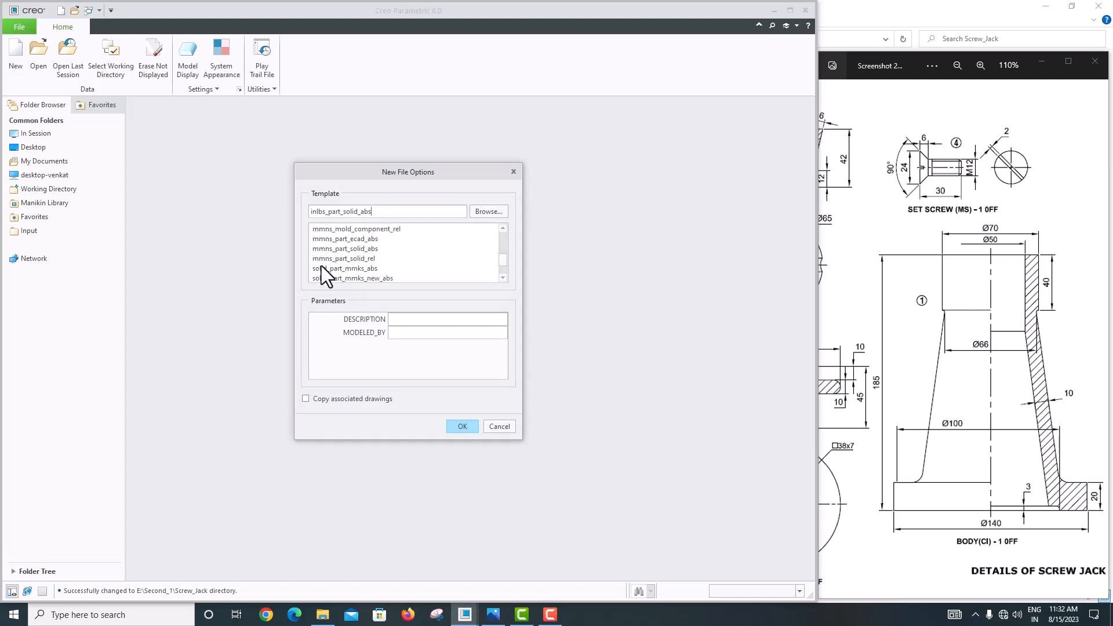
click(335, 248)
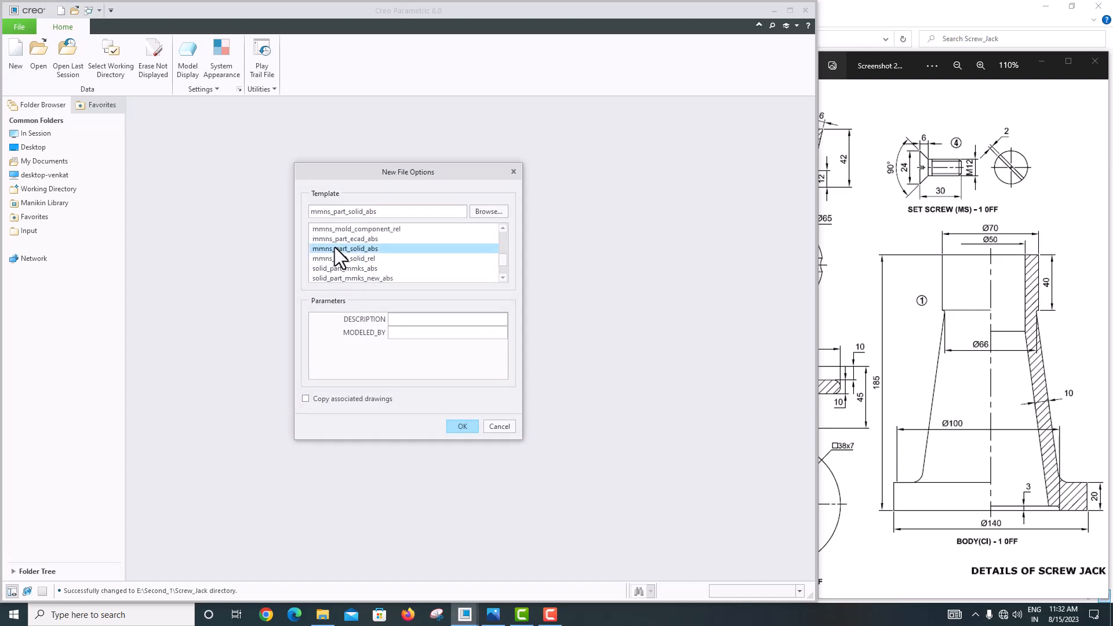
click(460, 427)
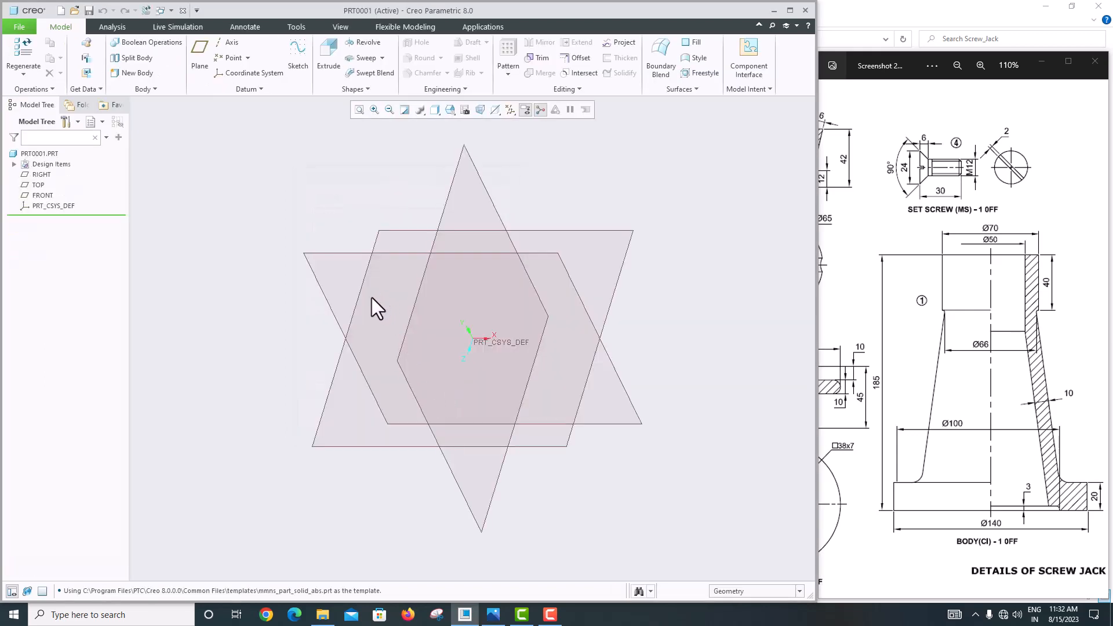
Step: Start a sketch on the FRONT plane and place a vertical datum centerline through the origin
click(315, 256)
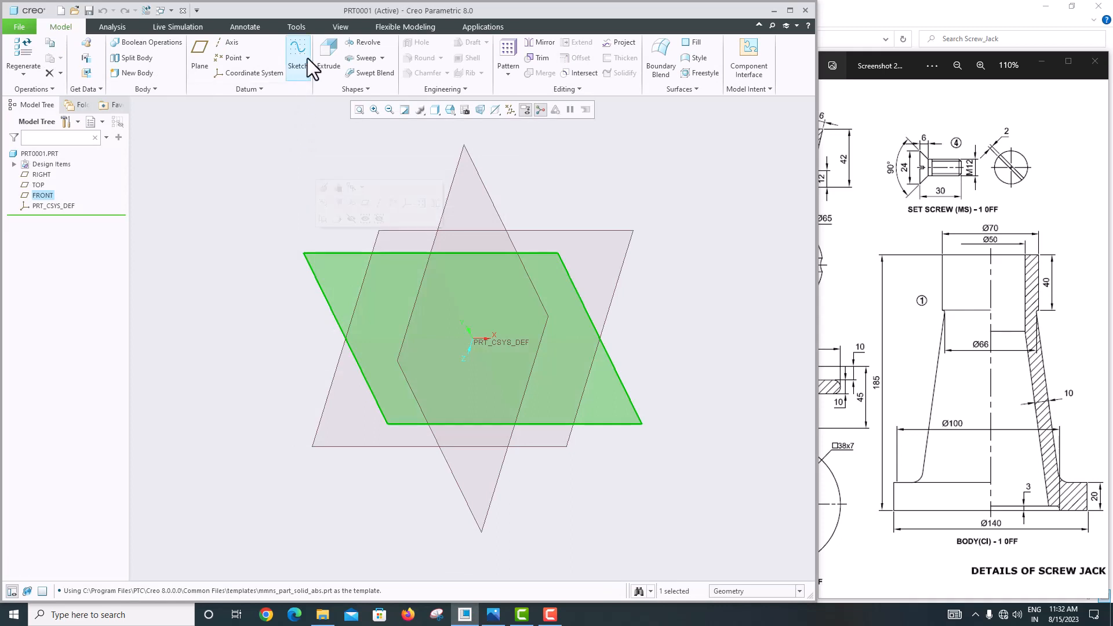
click(298, 58)
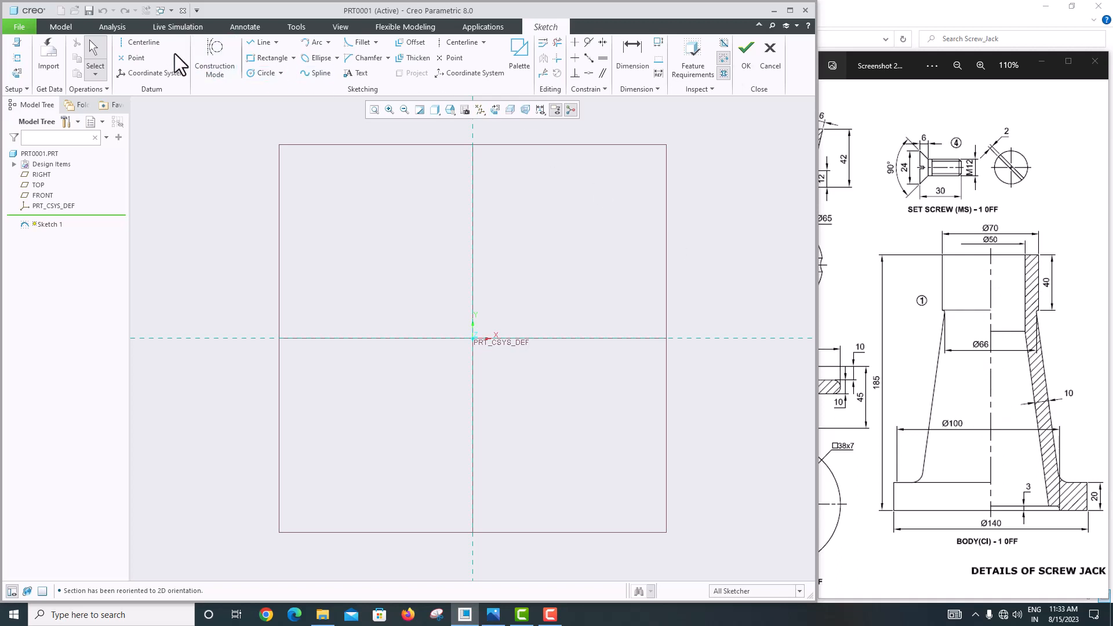
click(139, 42)
click(473, 240)
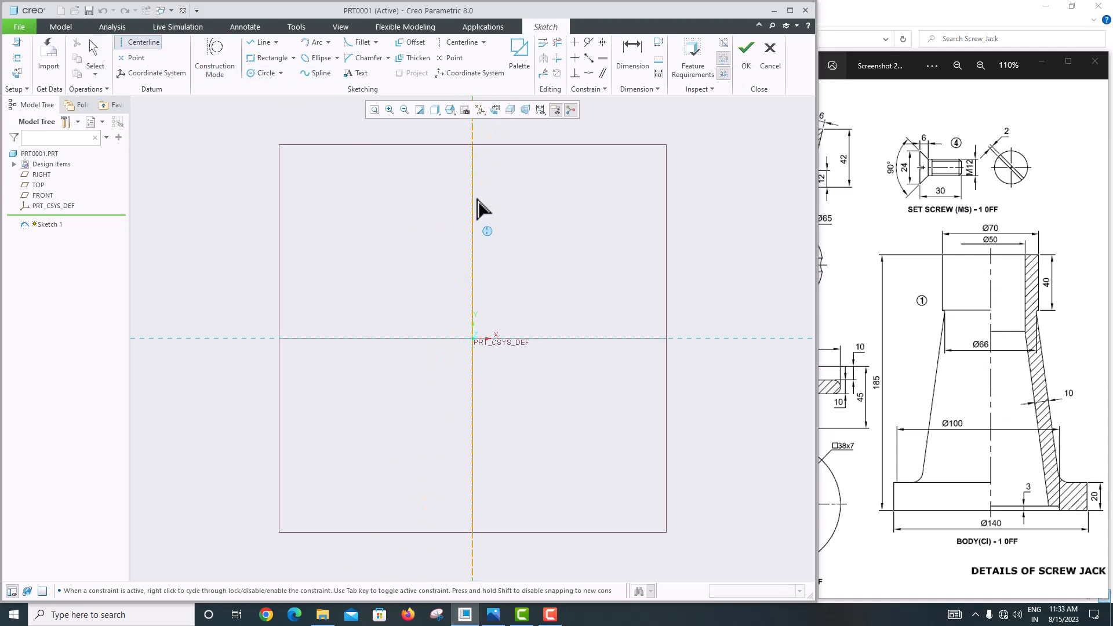
click(476, 199)
middle_click(519, 257)
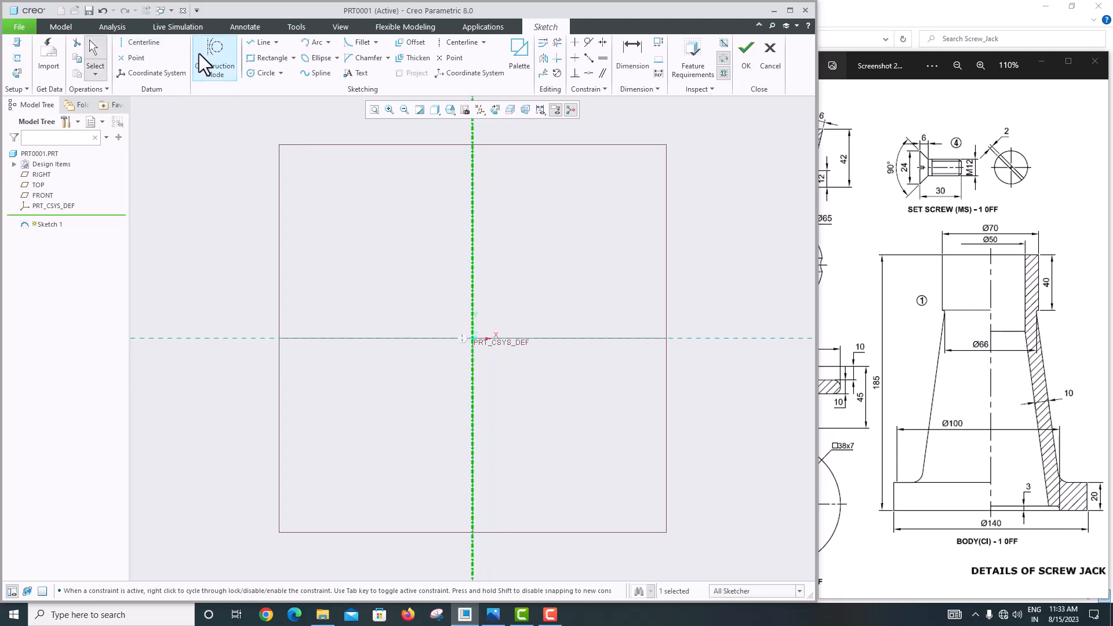
Step: Sketch a horizontal line about 41 mm long on the horizontal reference, starting about 118 mm outward from the centerline
click(261, 43)
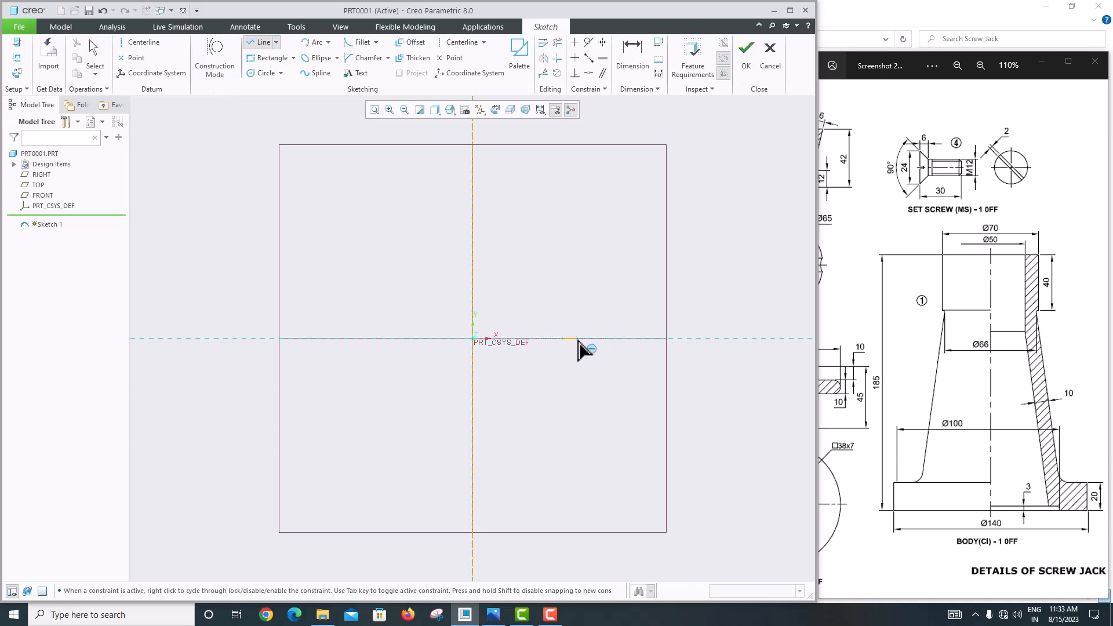
click(594, 339)
middle_click(596, 316)
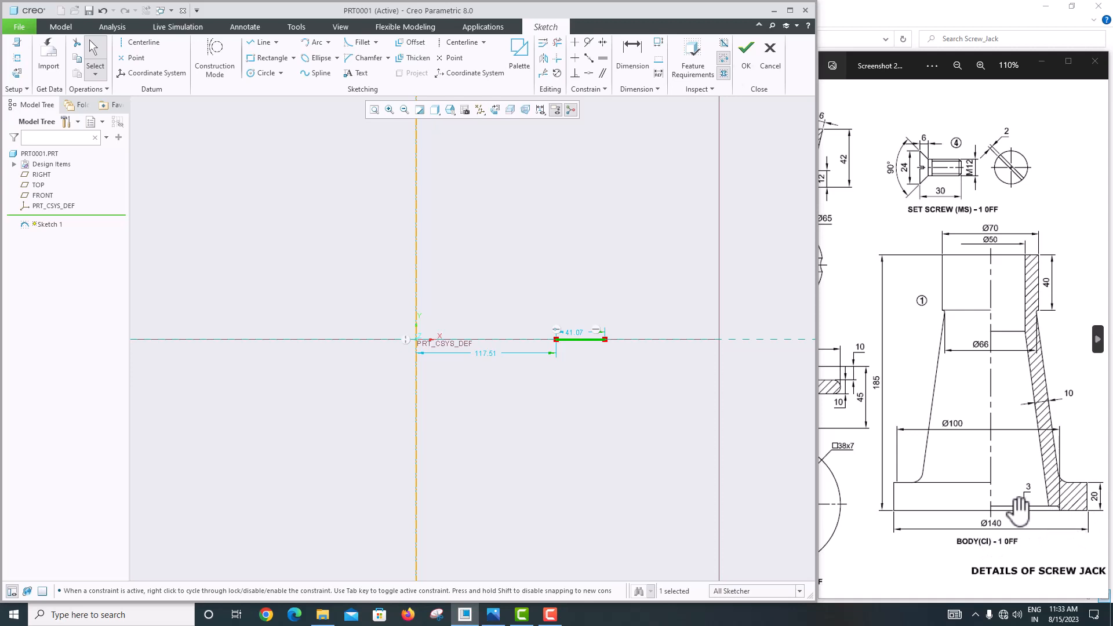
Step: Dimension the line's ends as diameters about the centerline, 100 mm for the inner end and 140 mm for the outer end
click(618, 76)
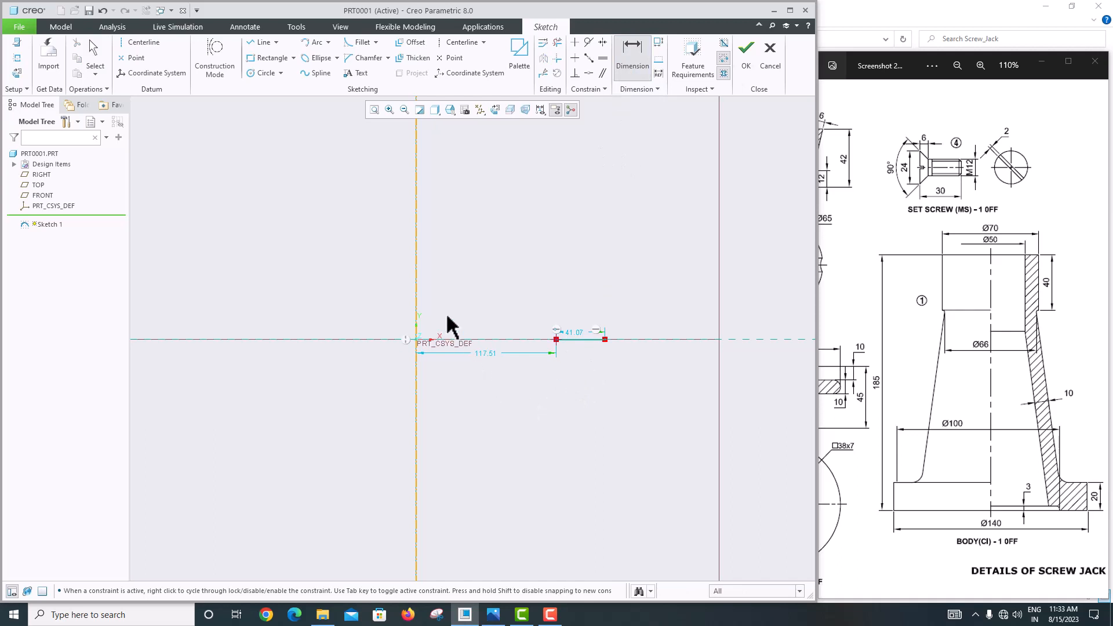
click(417, 298)
middle_click(481, 378)
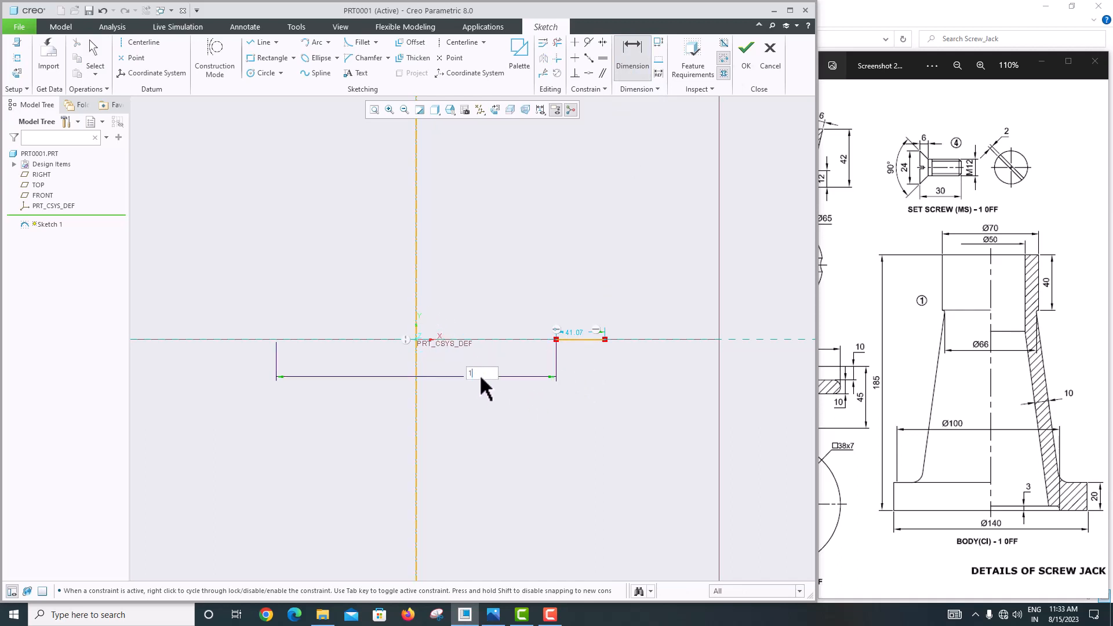
key(Return)
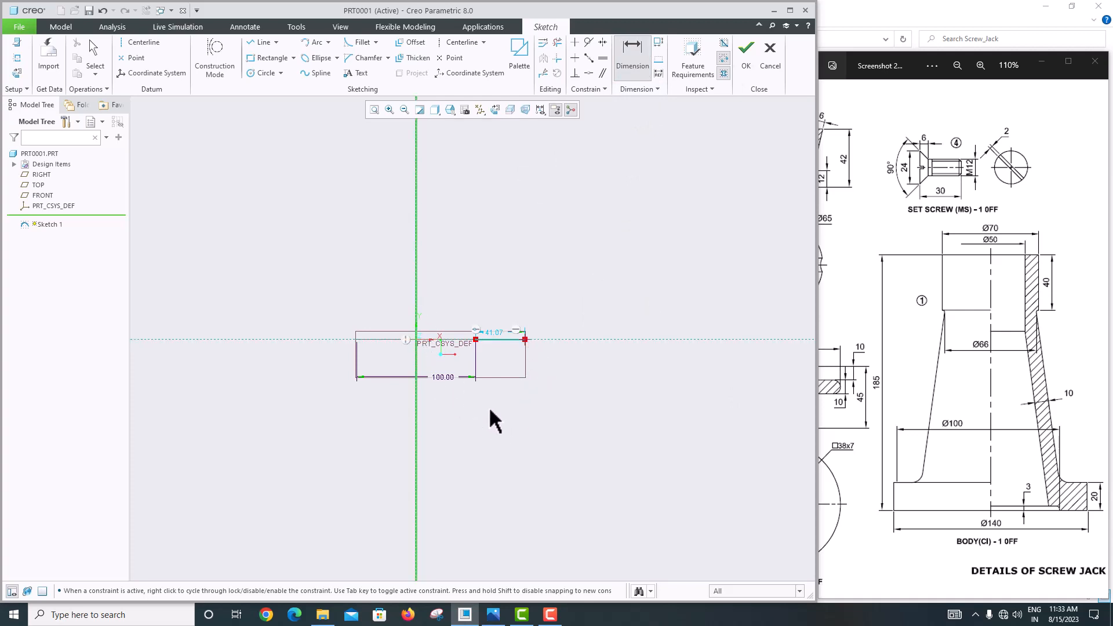
middle_click(450, 393)
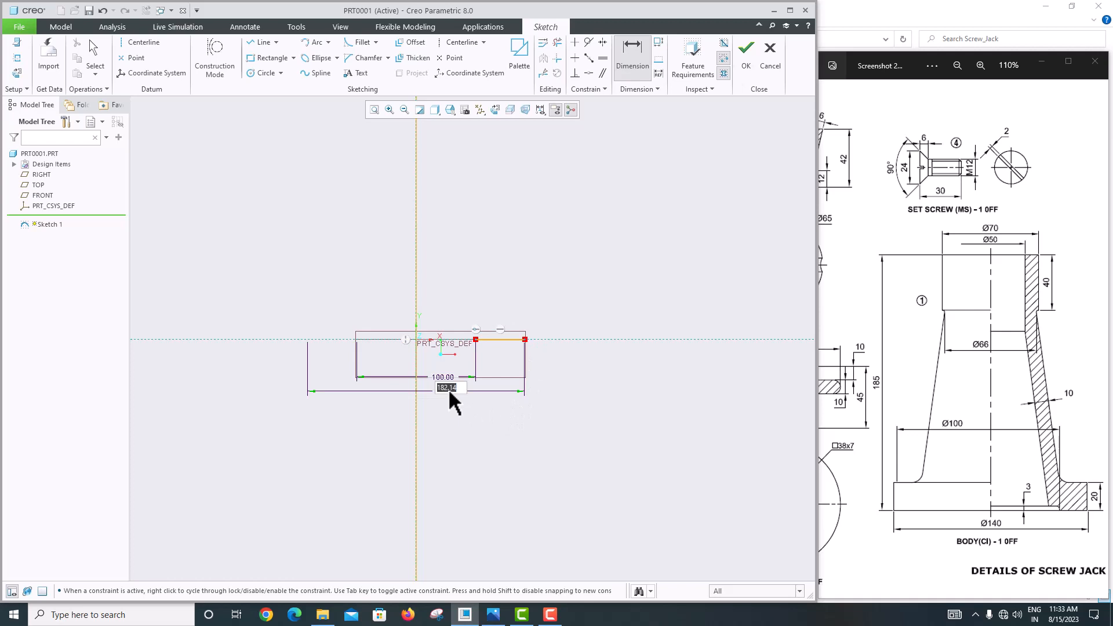
text(140)
key(Return)
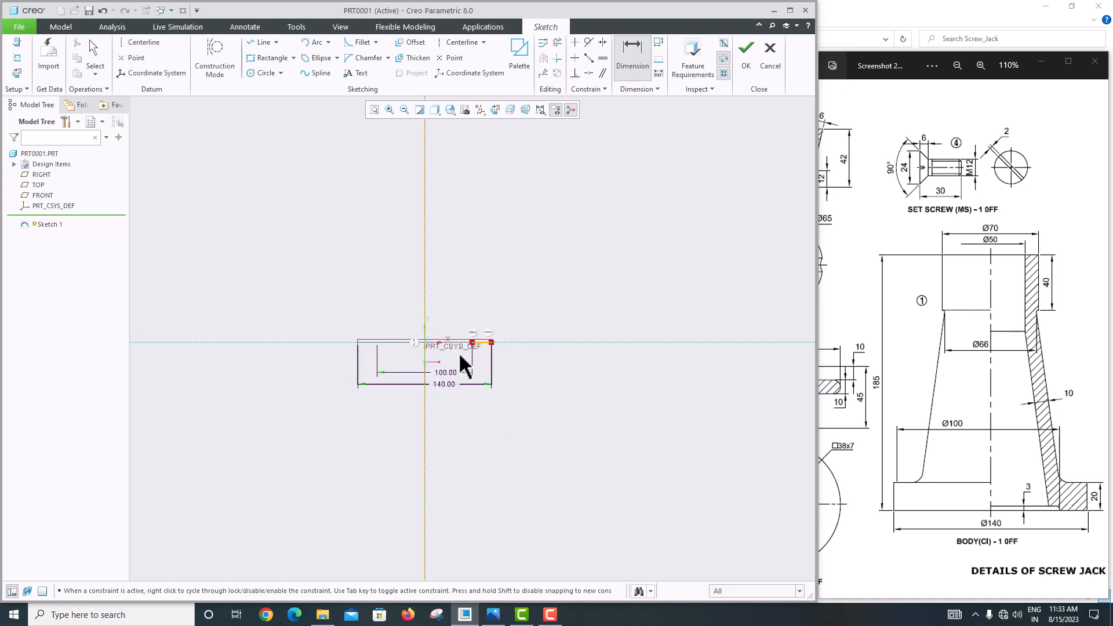
Step: Sketch a vertical line upward from the base line's outer end and set its length to 20 mm
scroll(460, 347, up, 5)
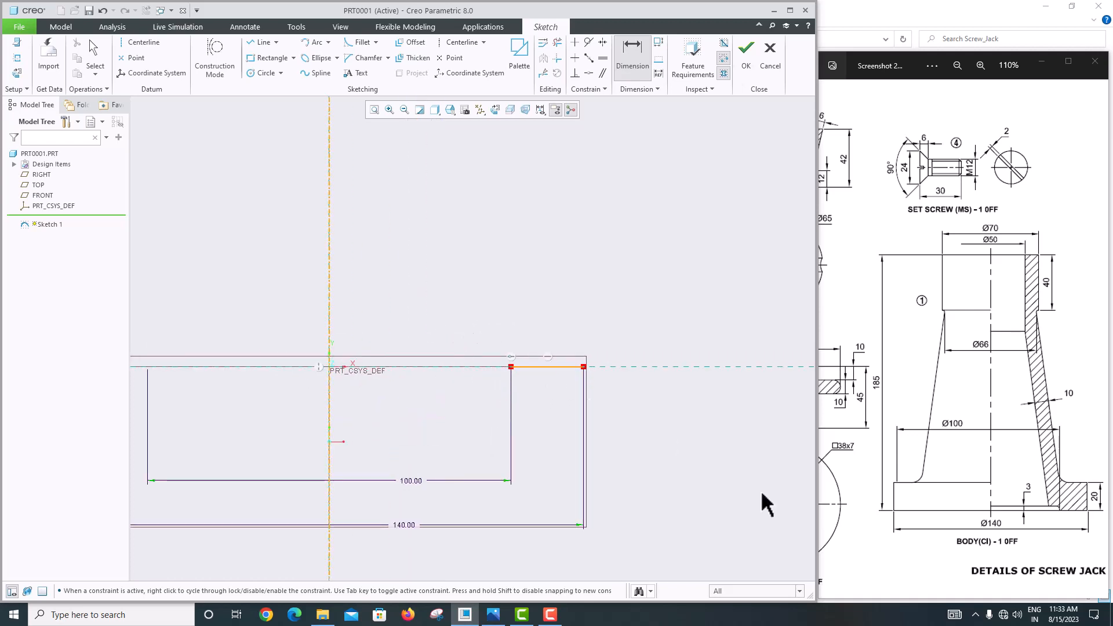
scroll(622, 480, down, 5)
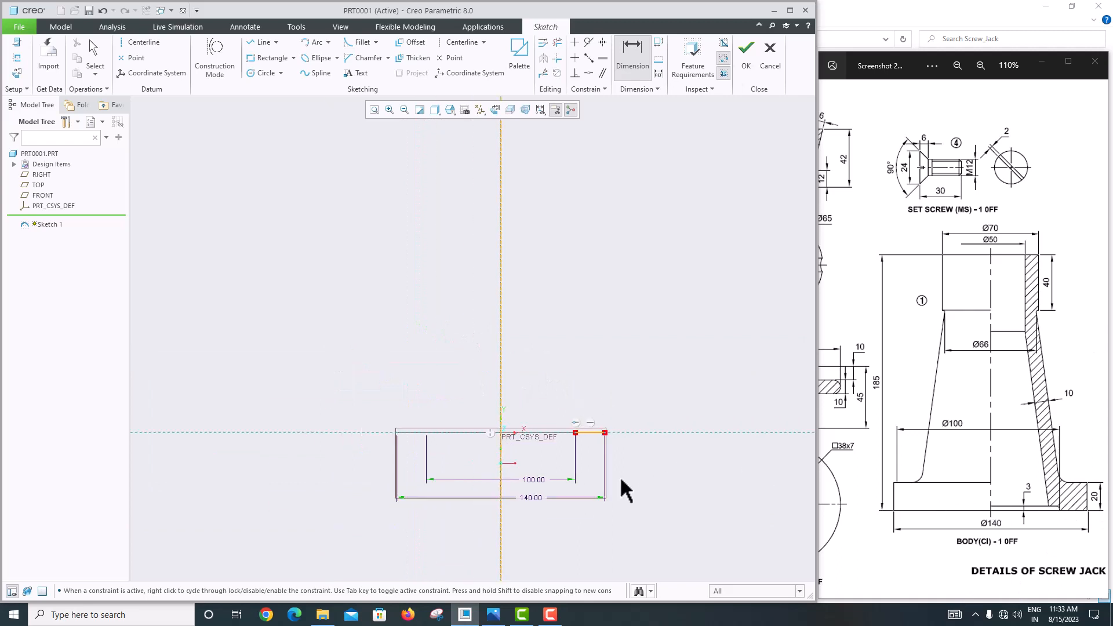
click(261, 42)
click(606, 432)
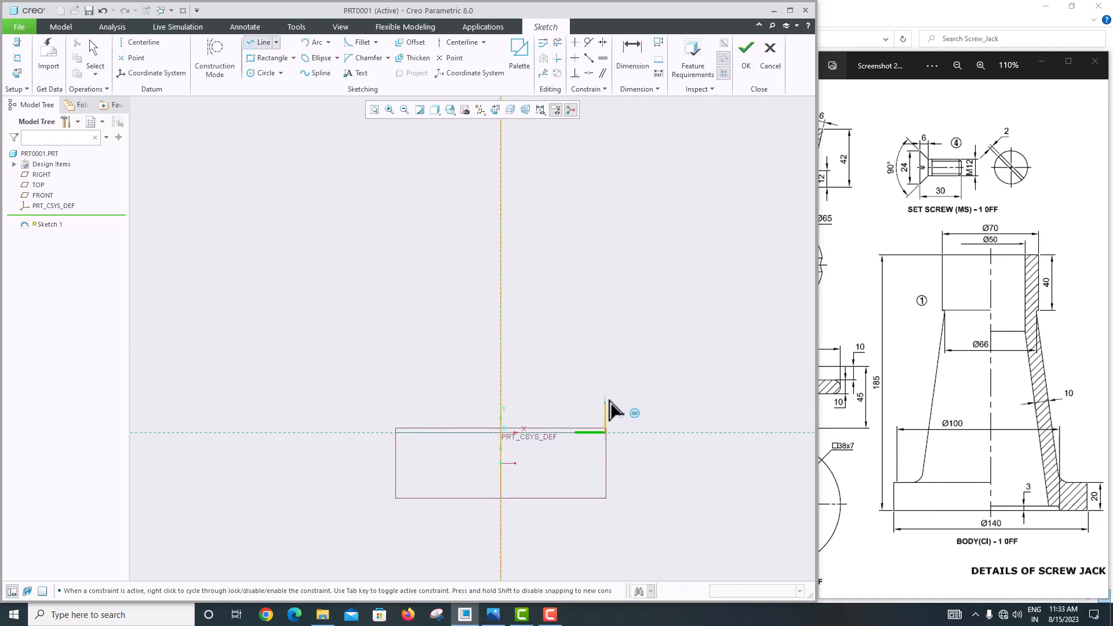
click(606, 398)
middle_click(676, 399)
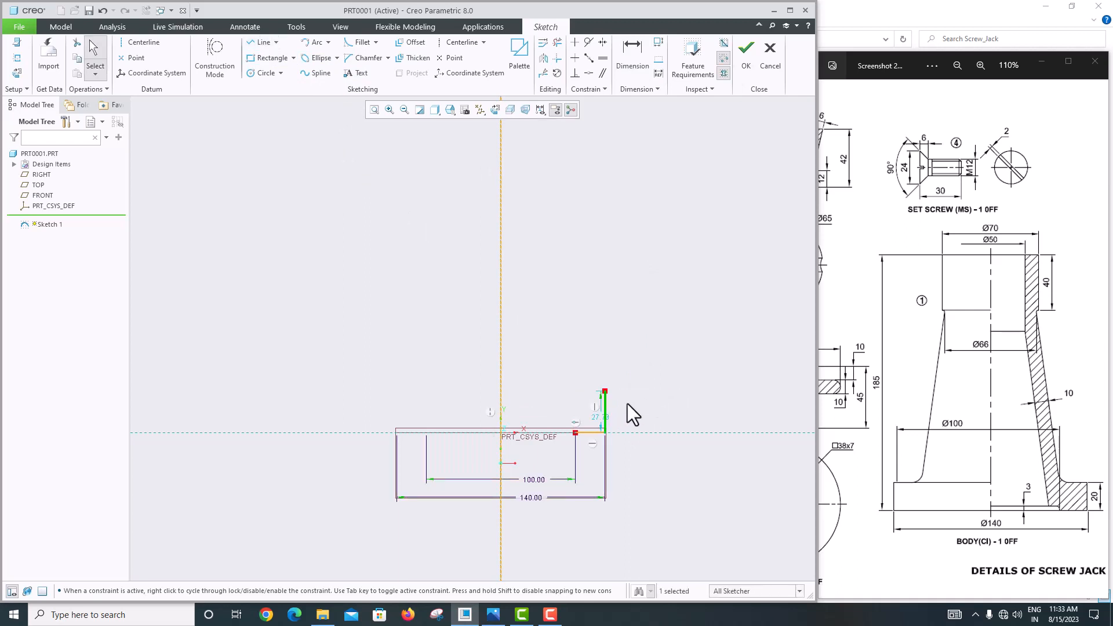
scroll(628, 403, up, 4)
double_click(578, 430)
text(20)
key(Return)
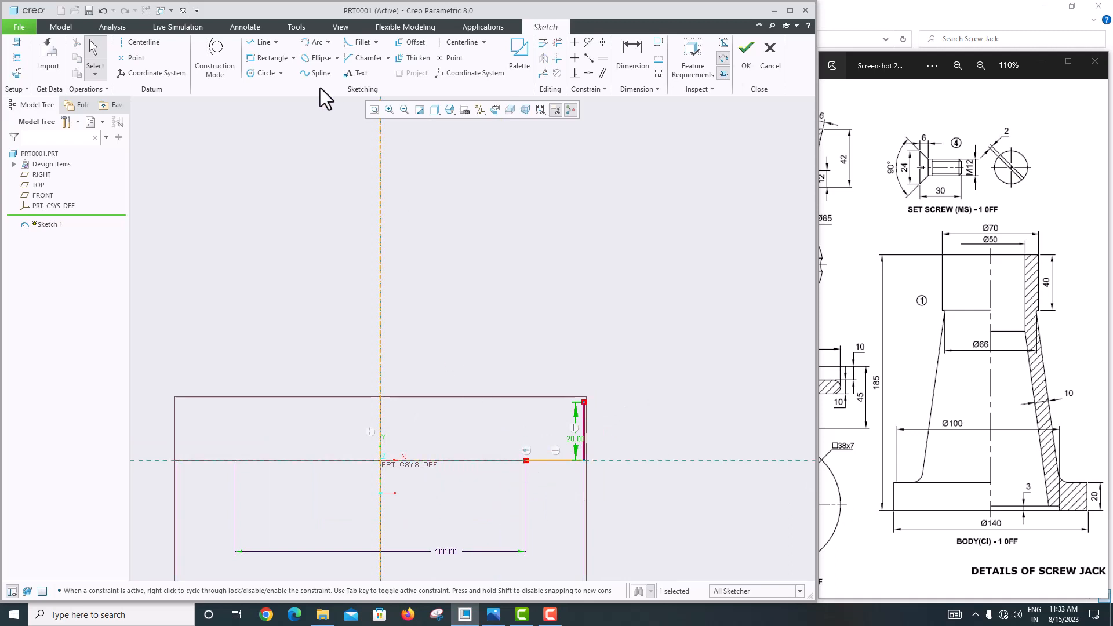
scroll(363, 318, up, 4)
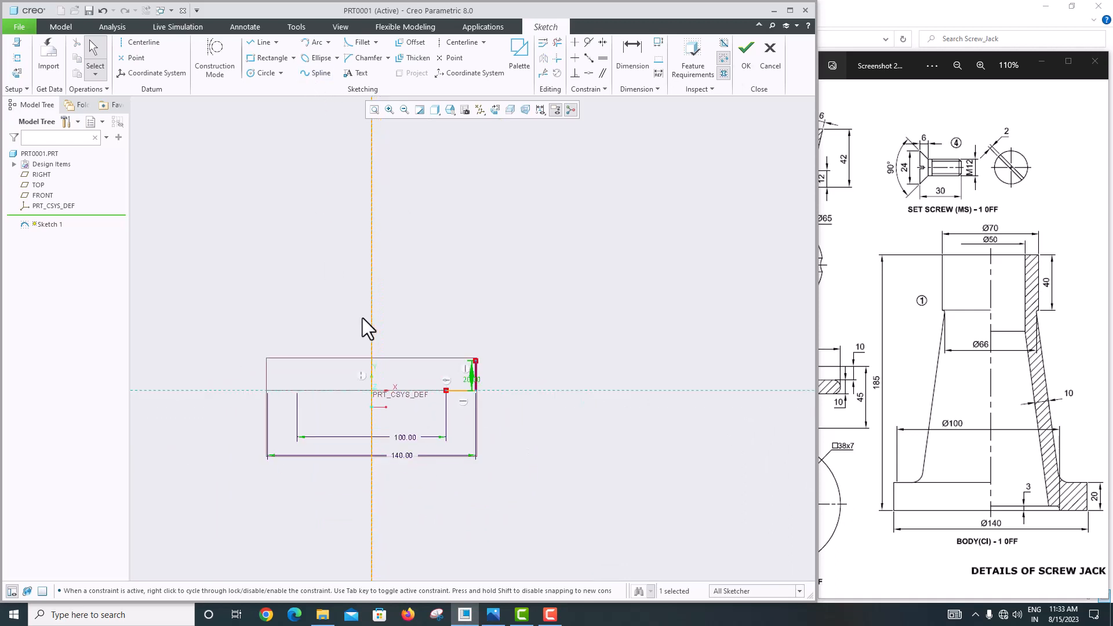
Step: Sketch a horizontal line about 23 mm long, starting about 18 mm outward from the centerline and about 115 mm above the horizontal reference
scroll(363, 317, down, 4)
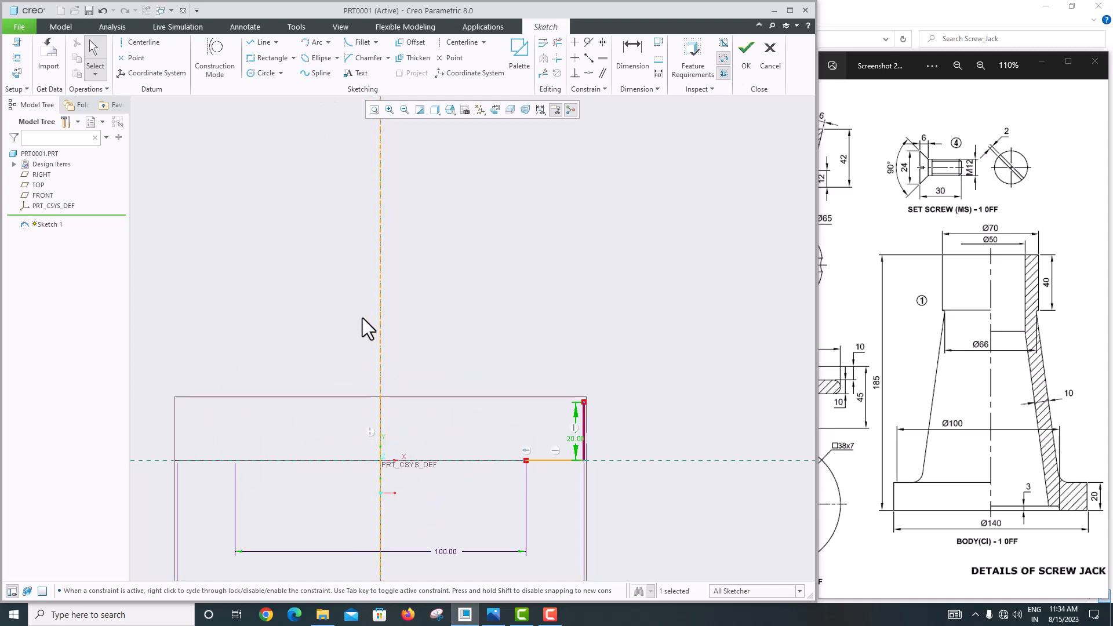
scroll(513, 321, up, 2)
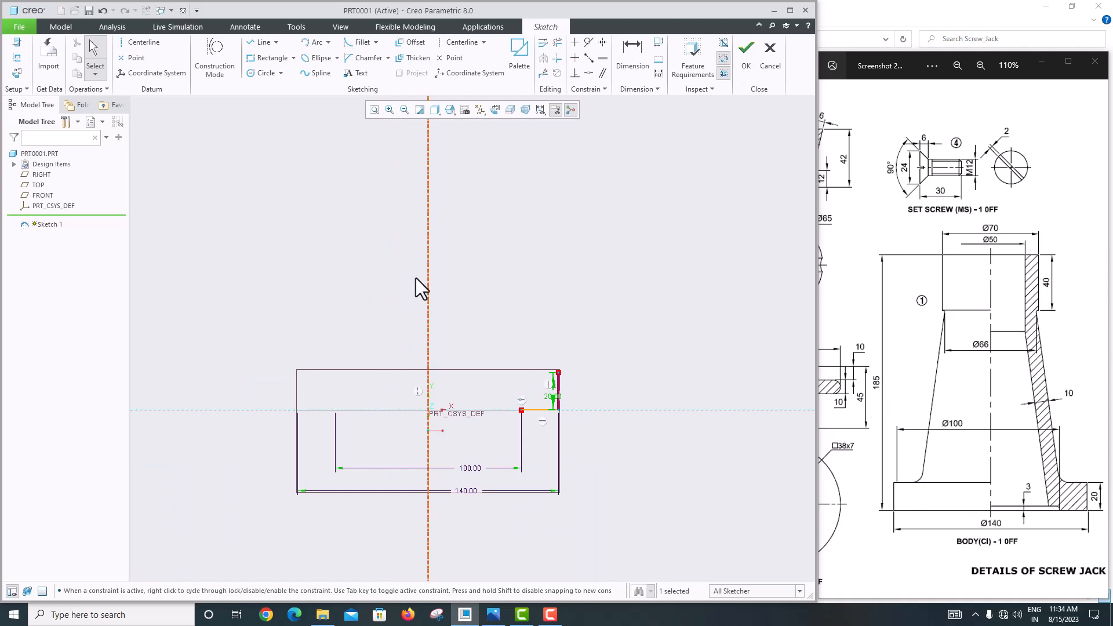
click(252, 41)
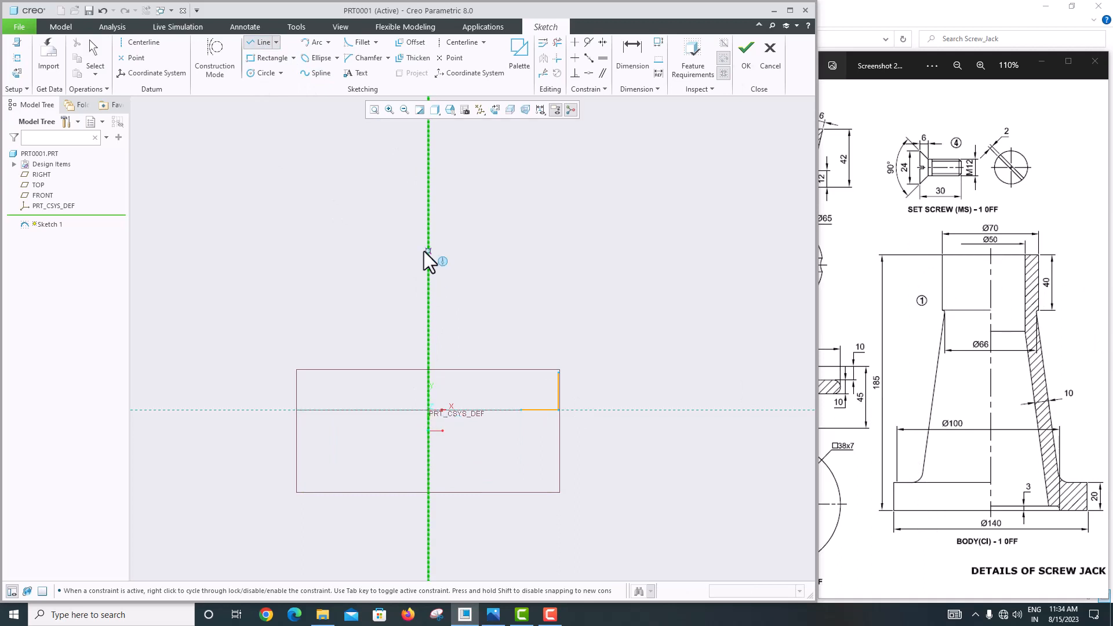
click(462, 196)
click(504, 196)
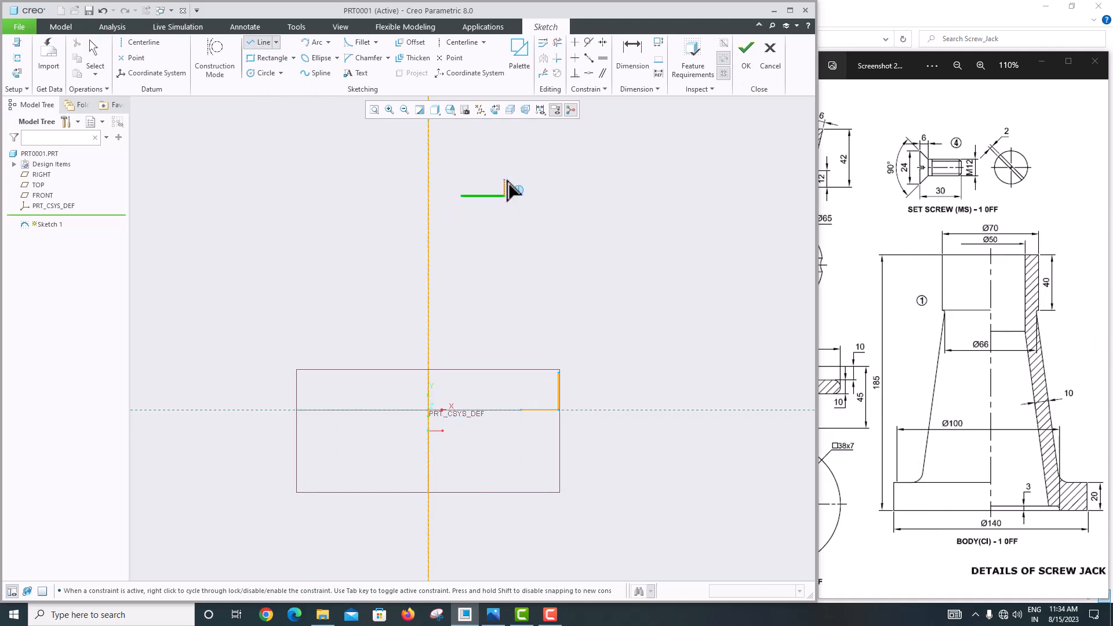
middle_click(505, 191)
middle_click(505, 191)
scroll(476, 188, down, 2)
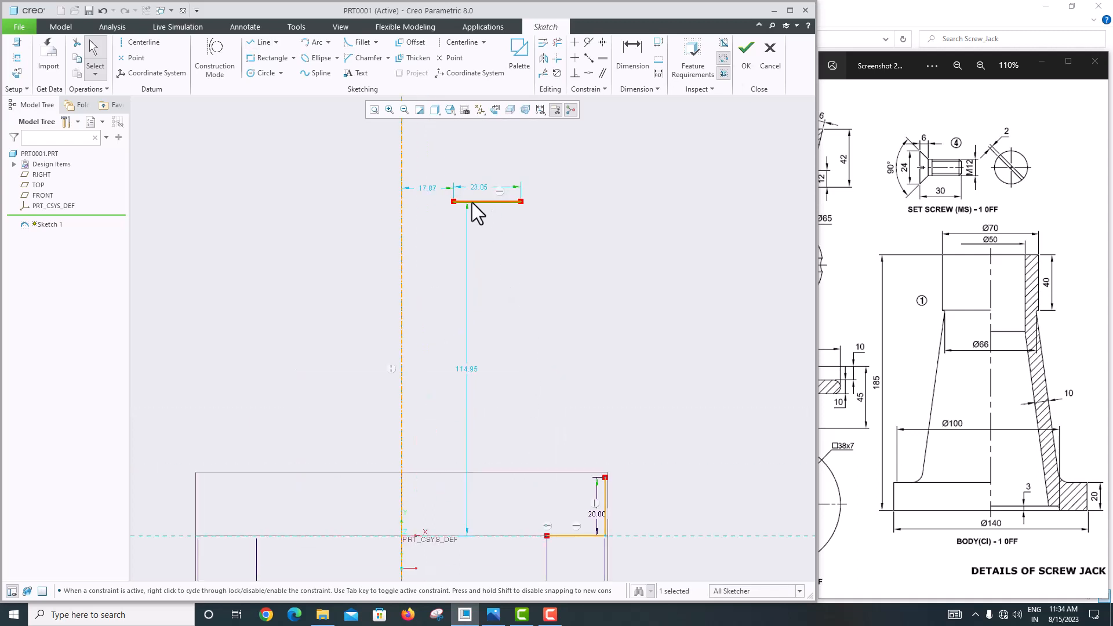
Step: Dimension the upper line's inner end as a diameter about the centerline and set it to 50 mm
click(635, 56)
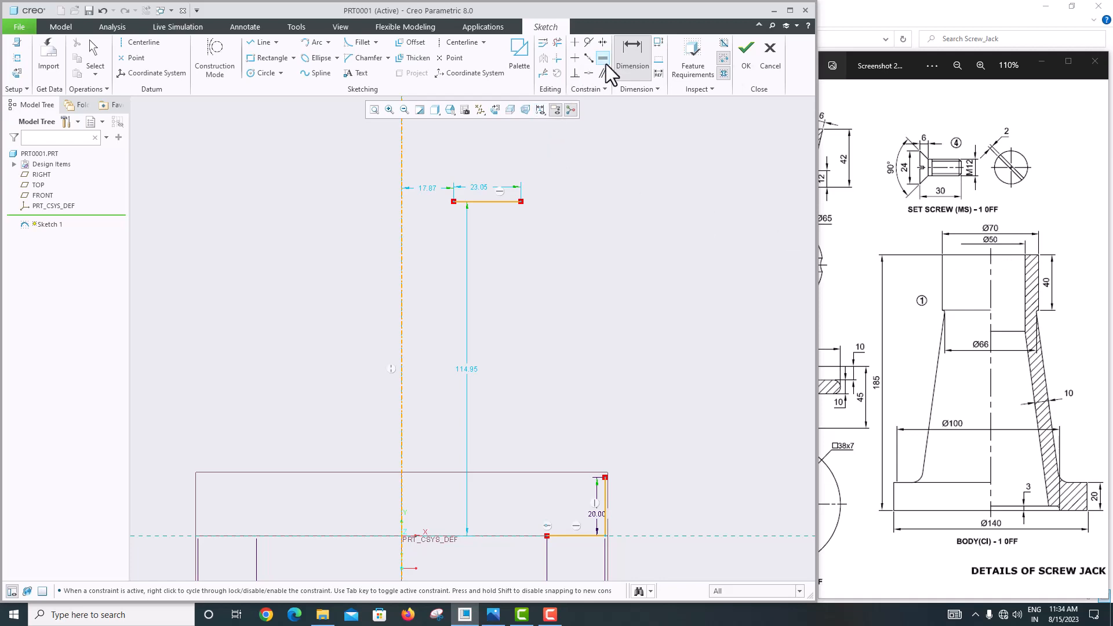
click(624, 61)
click(403, 214)
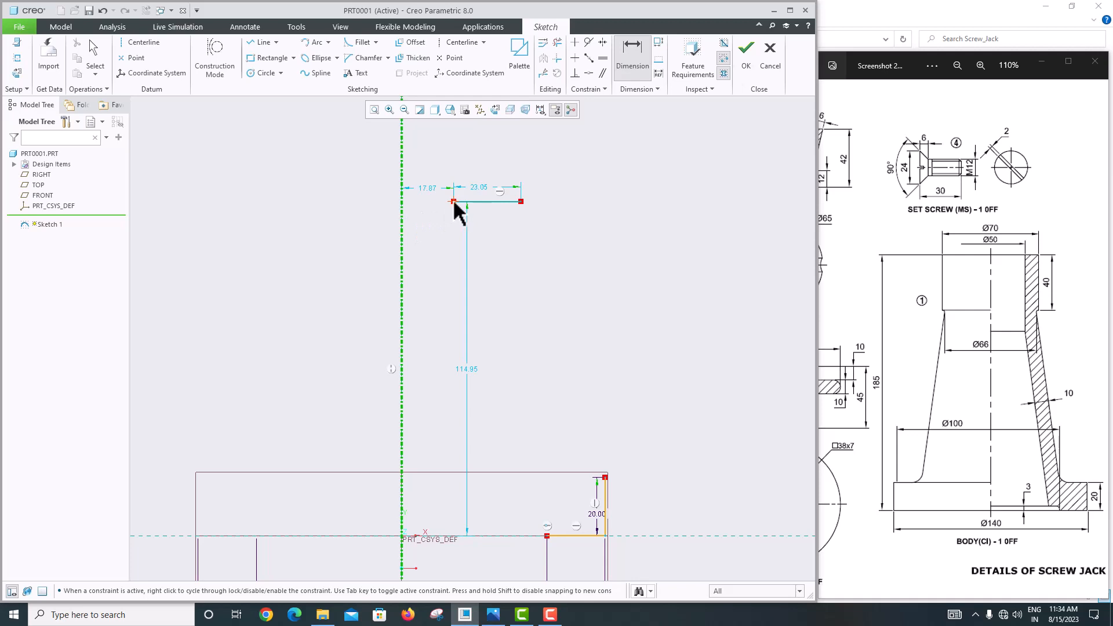
middle_click(423, 215)
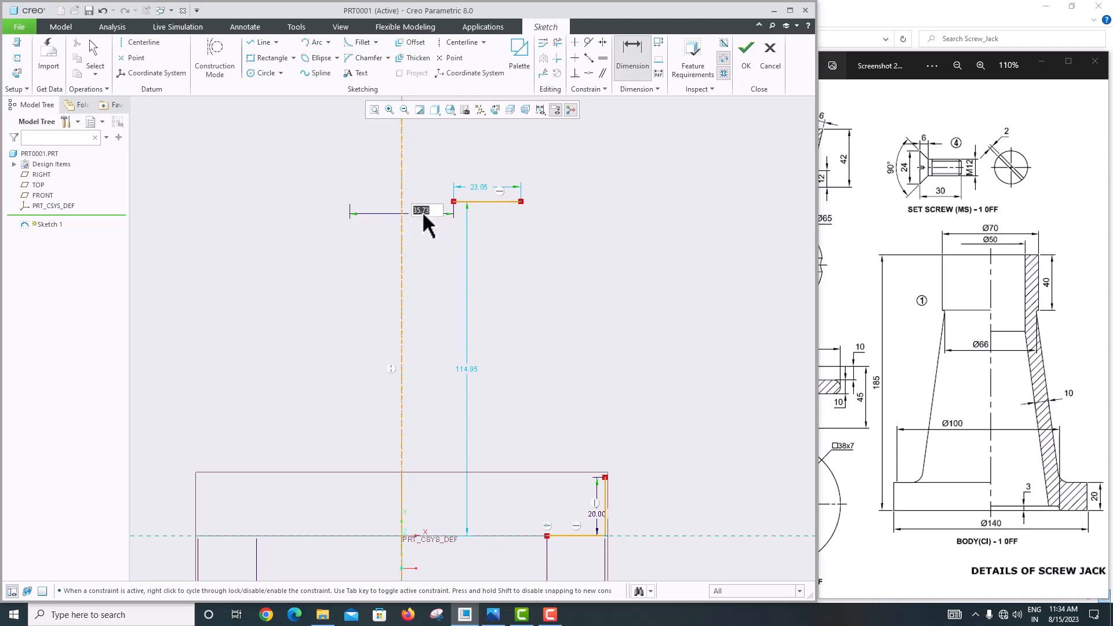
text(50)
key(Return)
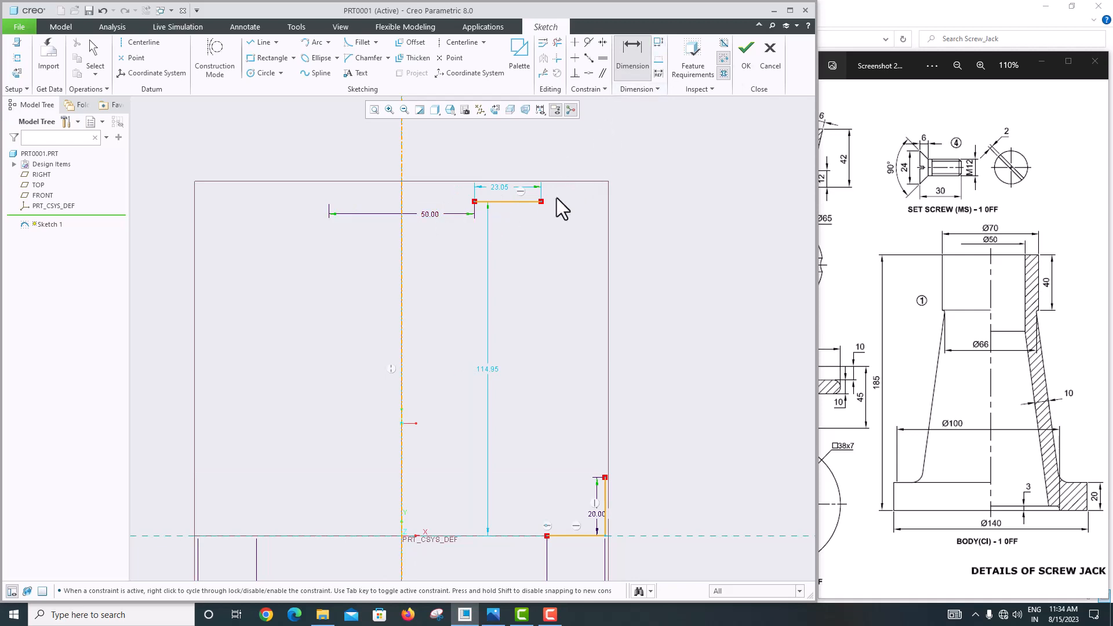
Step: Dimension the upper line's outer end as a diameter about the centerline and set it to 70 mm
click(403, 194)
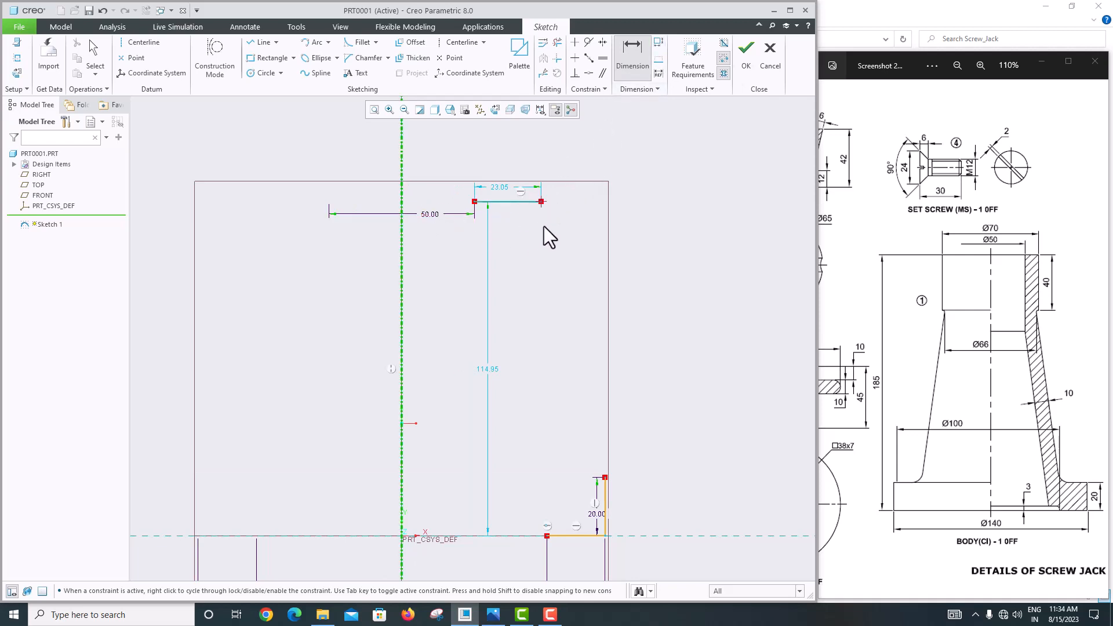
click(541, 202)
middle_click(444, 275)
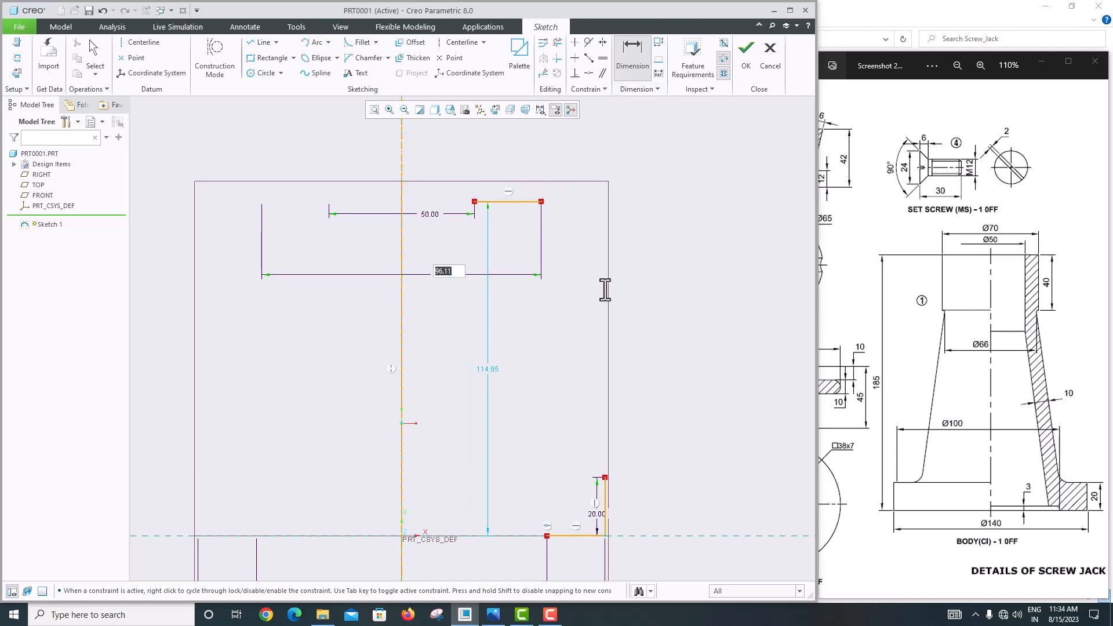
text(100)
key(BackSpace)
key(BackSpace)
key(BackSpace)
text(70)
key(Return)
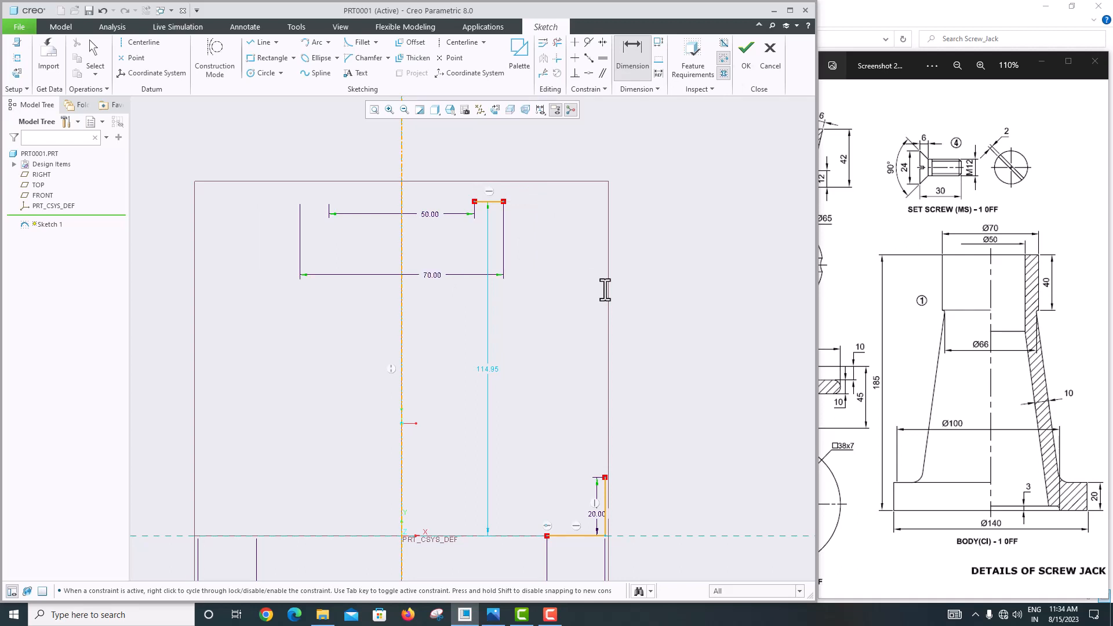
Step: Dimension the height of the upper line's outer end above the base and set it to 185 mm
scroll(504, 328, down, 3)
scroll(509, 263, up, 1)
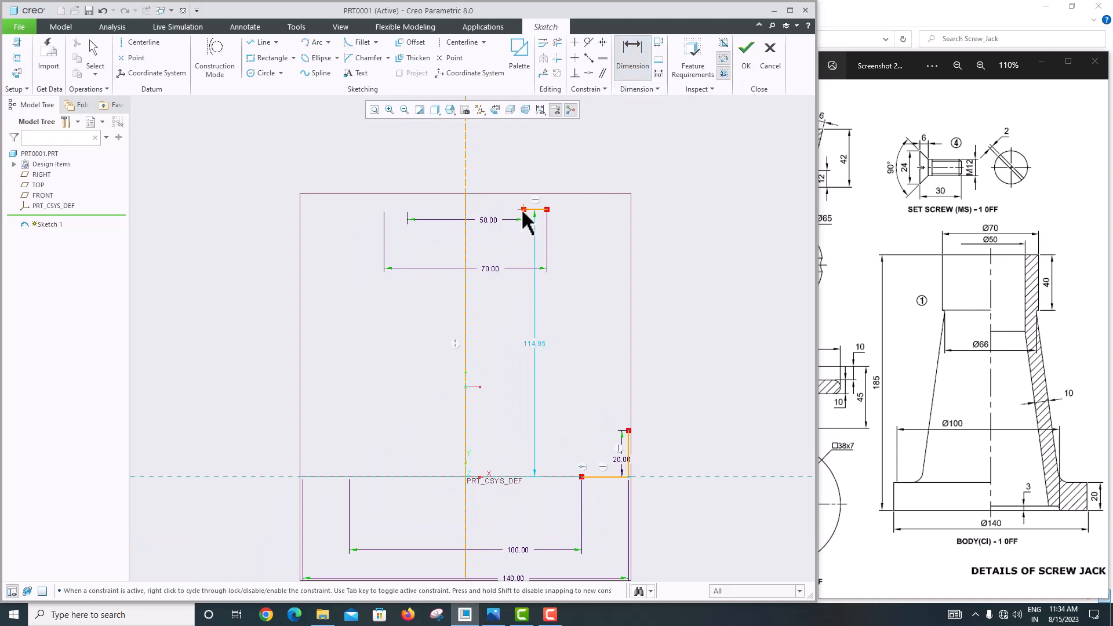
middle_click(547, 394)
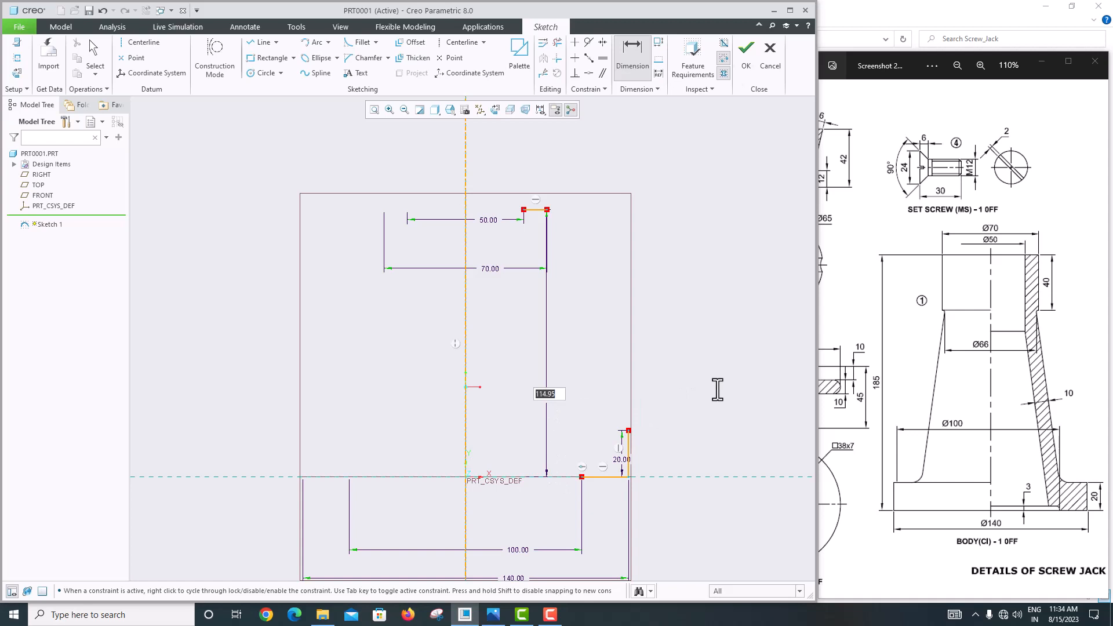
text(185)
key(Return)
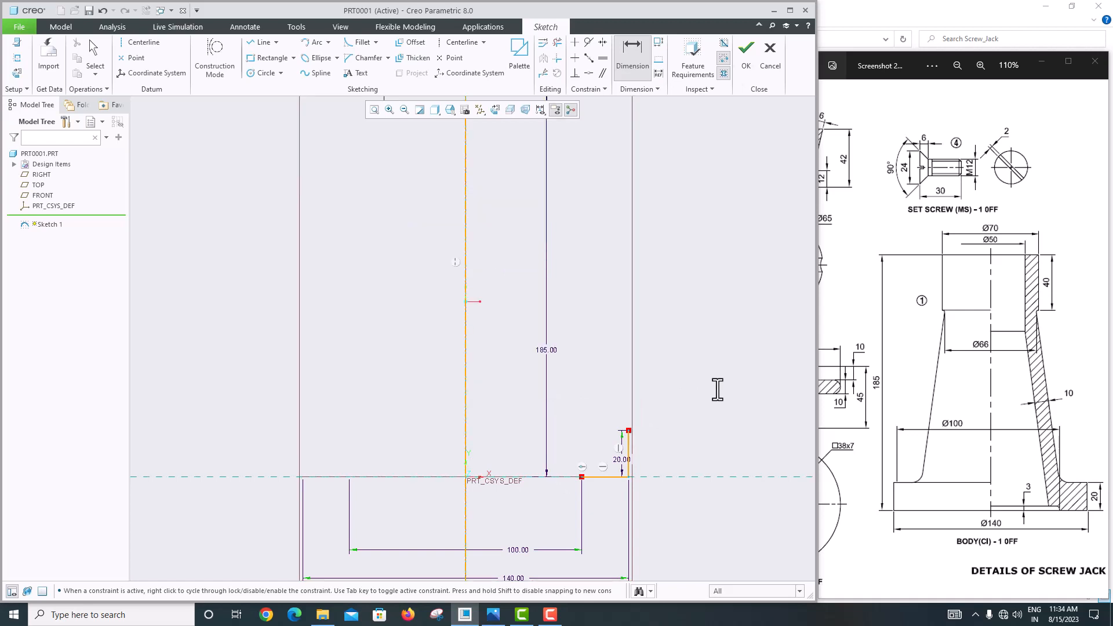
Step: Sketch a vertical line about 34 mm long downward from the outer end of the upper line
scroll(667, 448, up, 6)
scroll(652, 345, down, 4)
scroll(621, 380, down, 3)
scroll(619, 395, up, 5)
scroll(619, 455, down, 4)
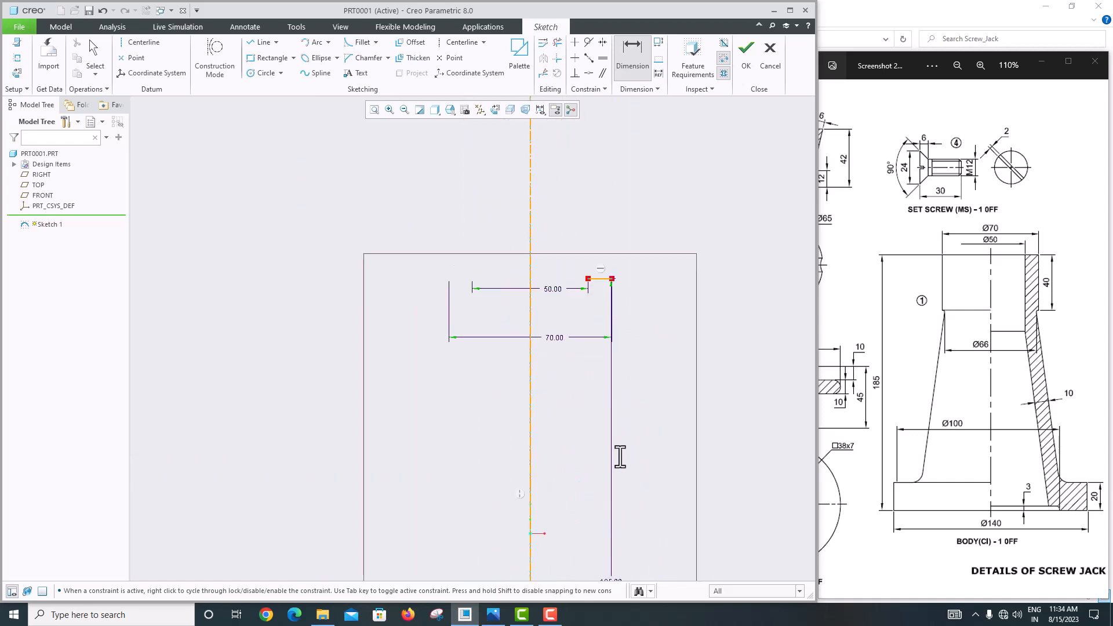
scroll(619, 457, up, 6)
scroll(606, 458, down, 4)
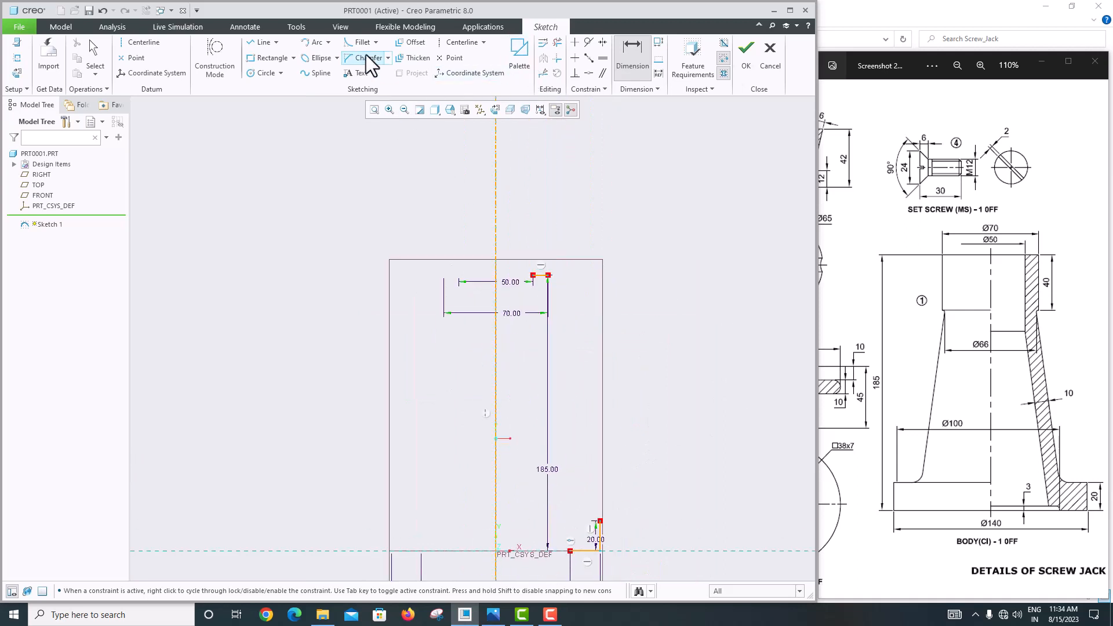
click(272, 43)
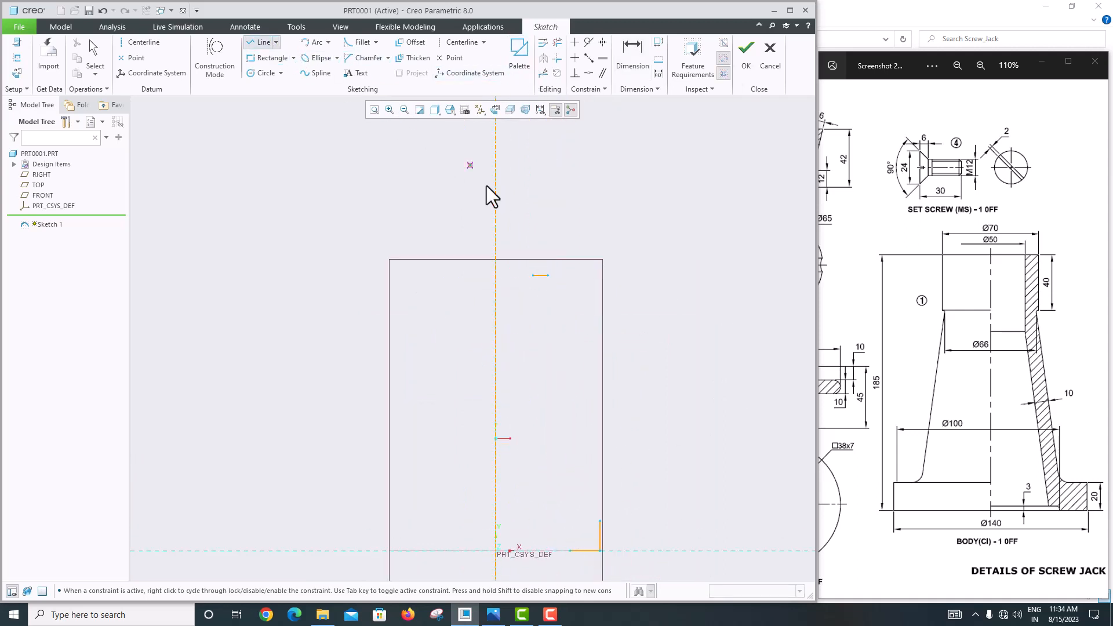
click(549, 279)
click(549, 327)
middle_click(575, 320)
middle_click(573, 318)
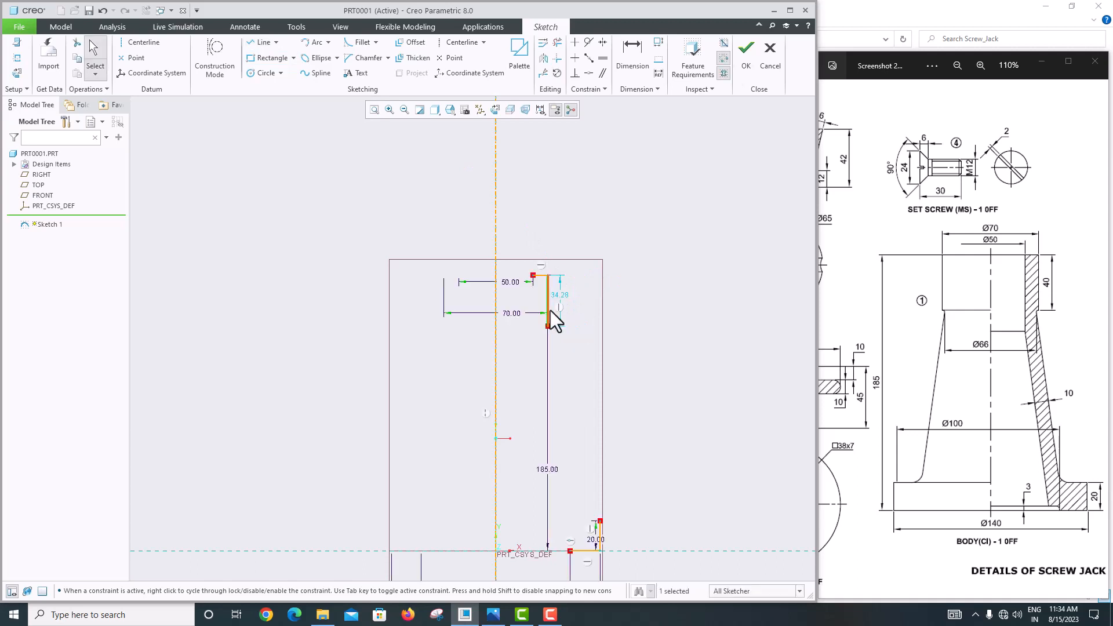
Step: Set the length of the upper vertical line to 40 mm
scroll(551, 308, down, 2)
double_click(565, 289)
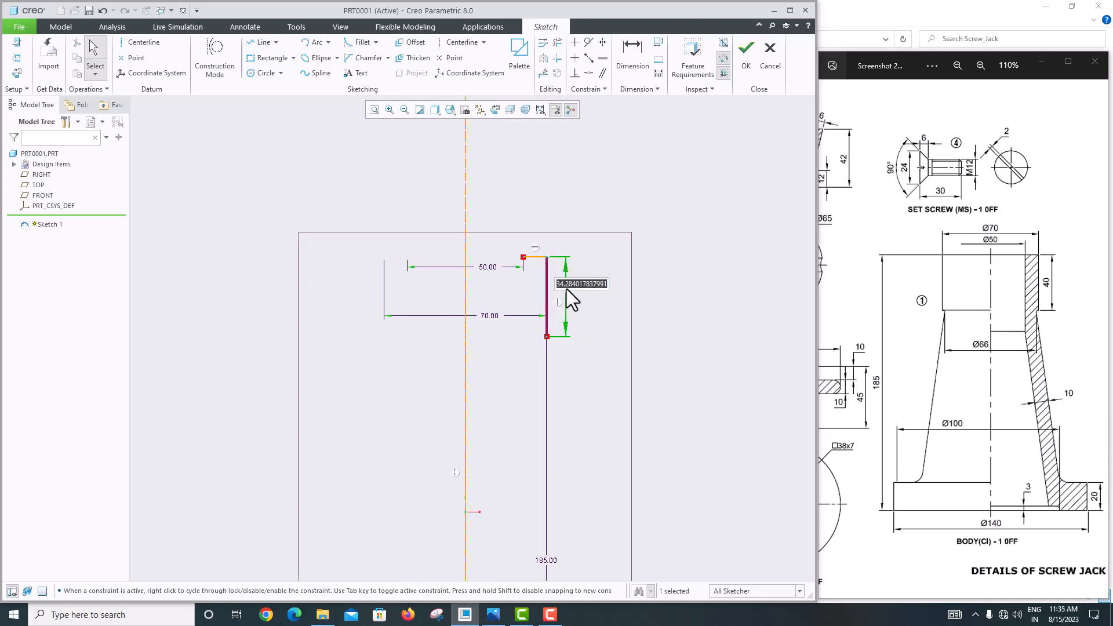
text(40)
key(Return)
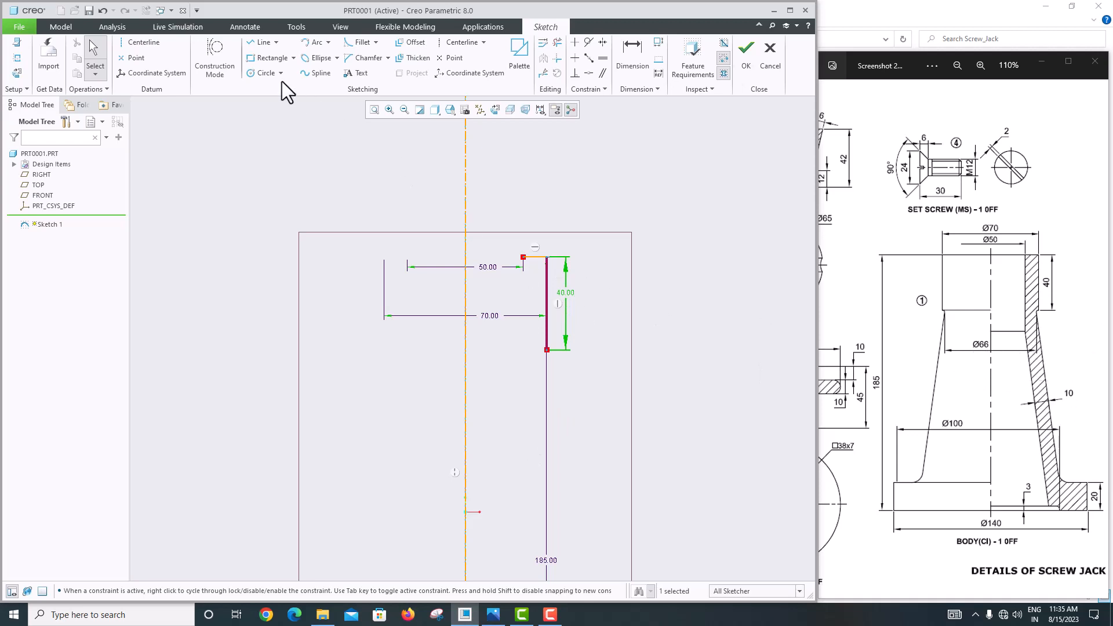
Step: Sketch a short horizontal line inward from the lower end of the 40 mm vertical line
click(262, 51)
scroll(542, 359, up, 5)
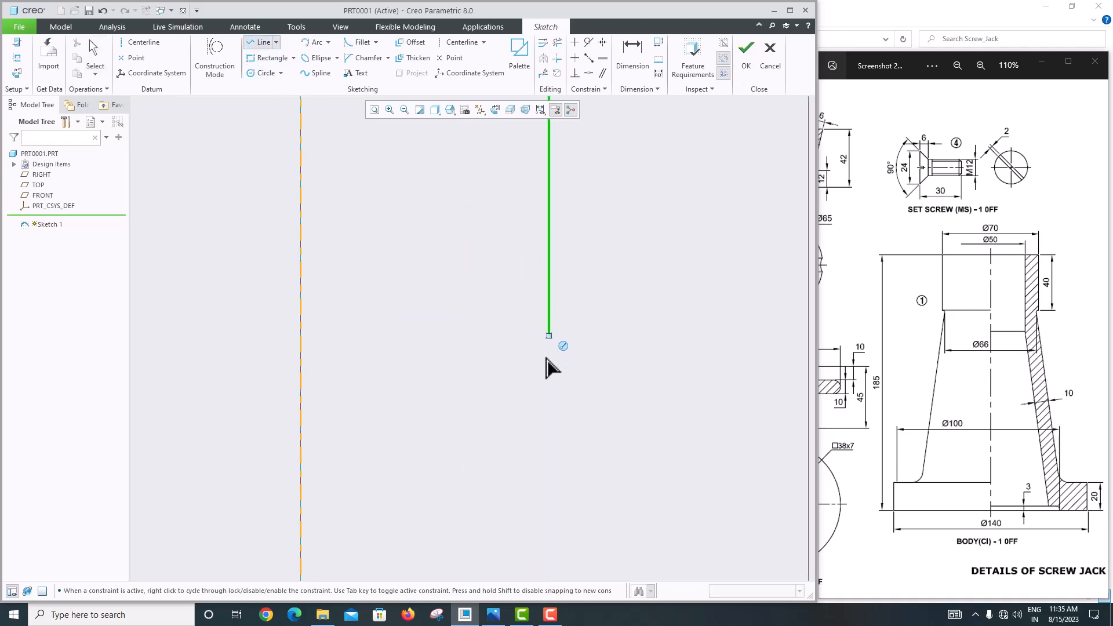
click(556, 297)
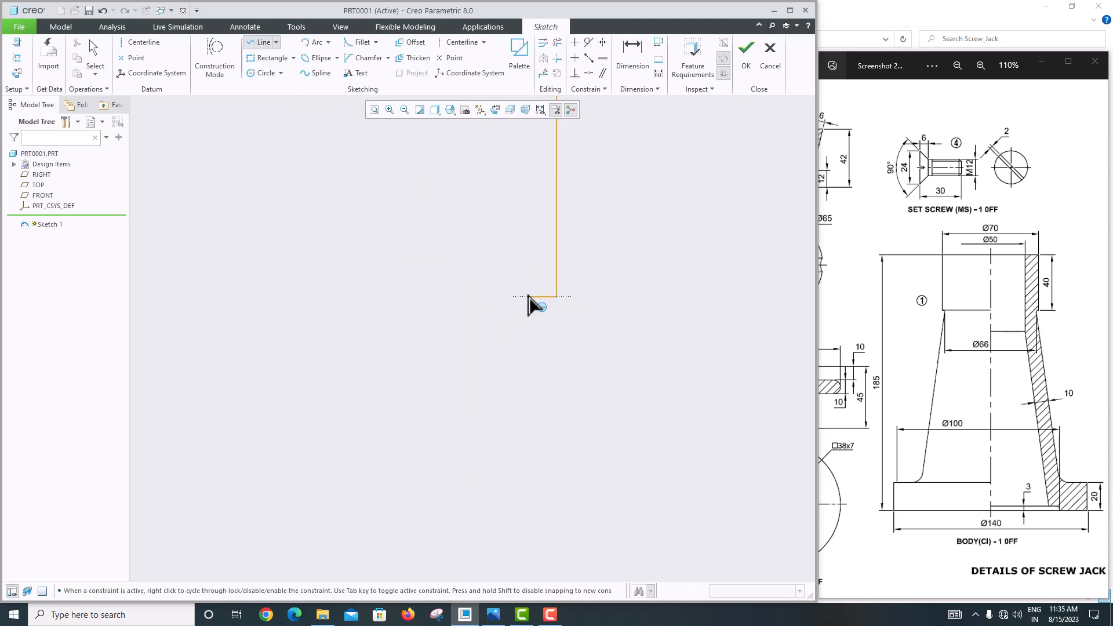
click(529, 297)
middle_click(534, 279)
scroll(521, 331, down, 3)
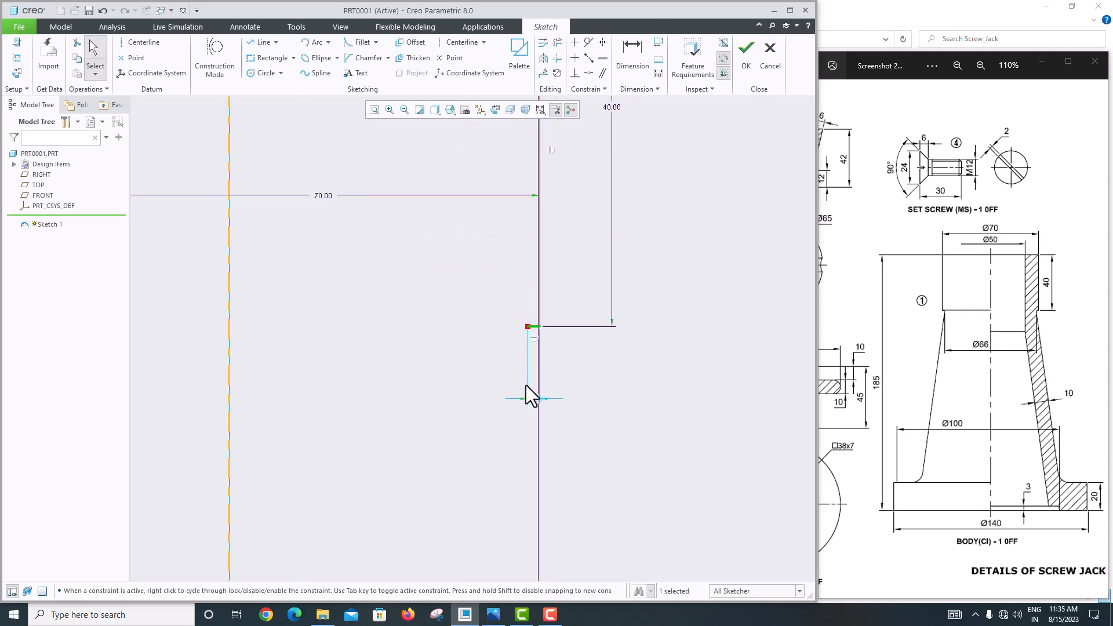
Step: Dimension the short step line's inner end as a diameter about the centerline and set it to 66 mm
click(645, 57)
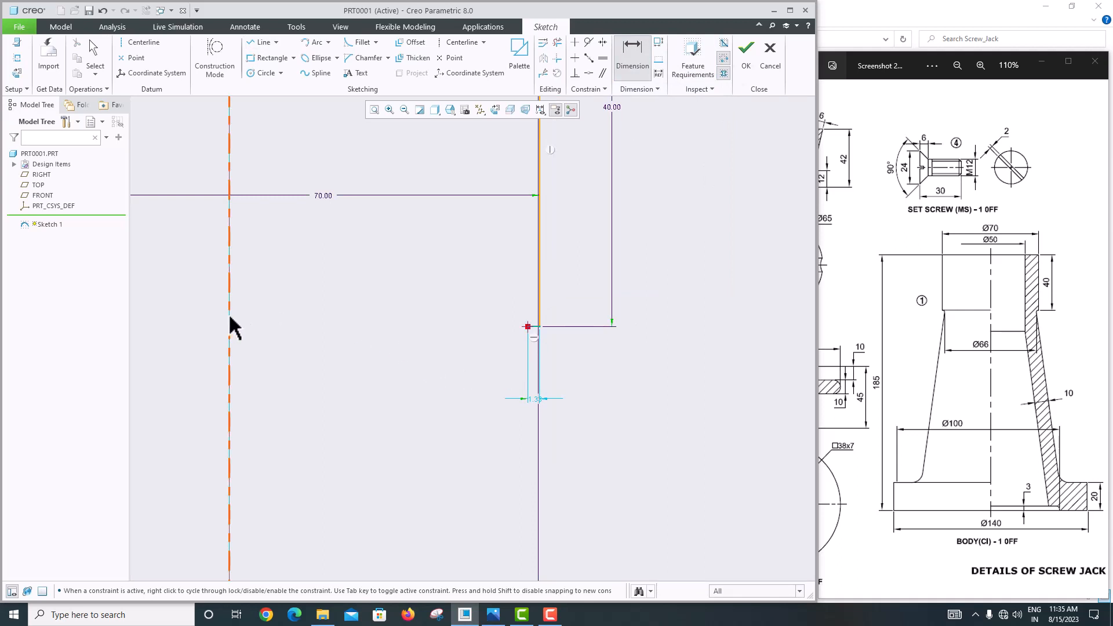
click(229, 313)
click(527, 327)
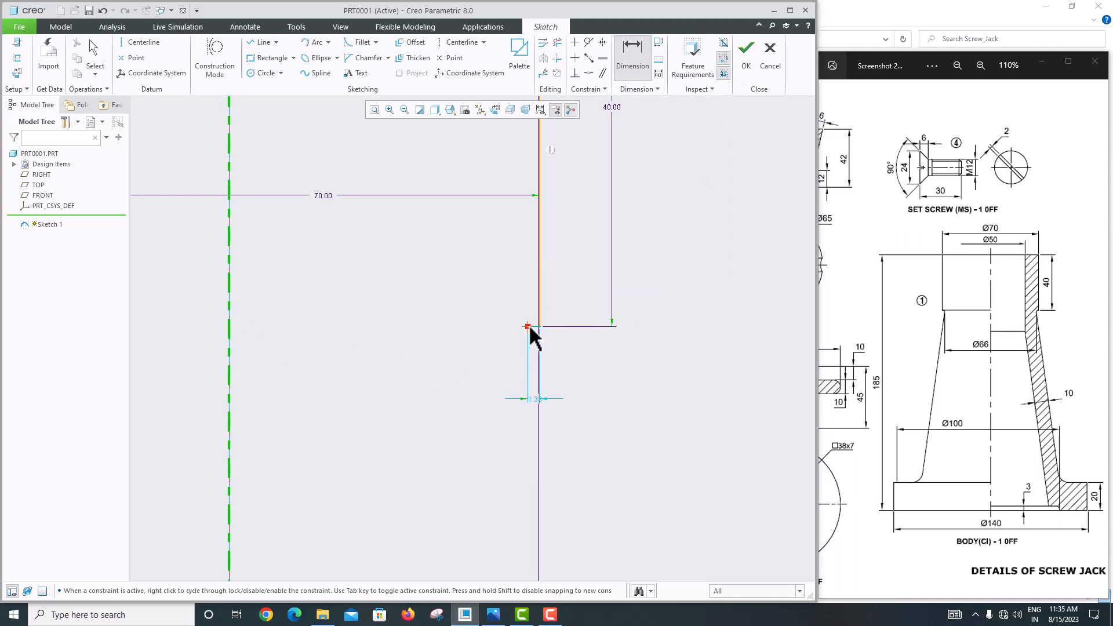
middle_click(426, 334)
key(Return)
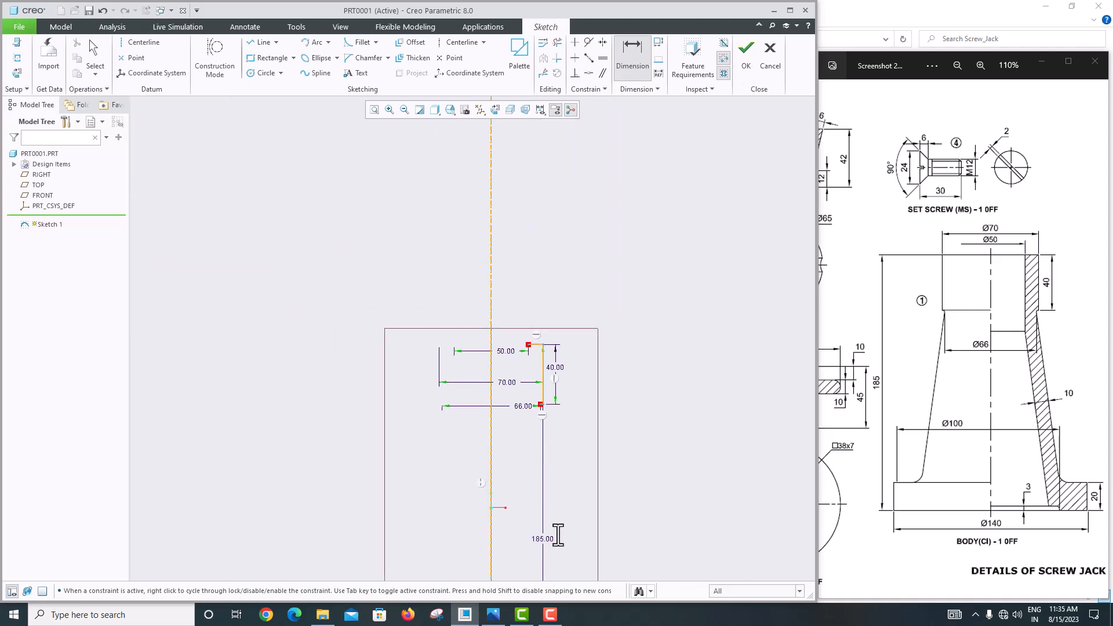
Step: Sketch a horizontal line inward from the top of the 20 mm edge, equal to the base line, and a sloped line up to the 66 mm step's inner end
scroll(557, 535, up, 3)
scroll(562, 539, down, 2)
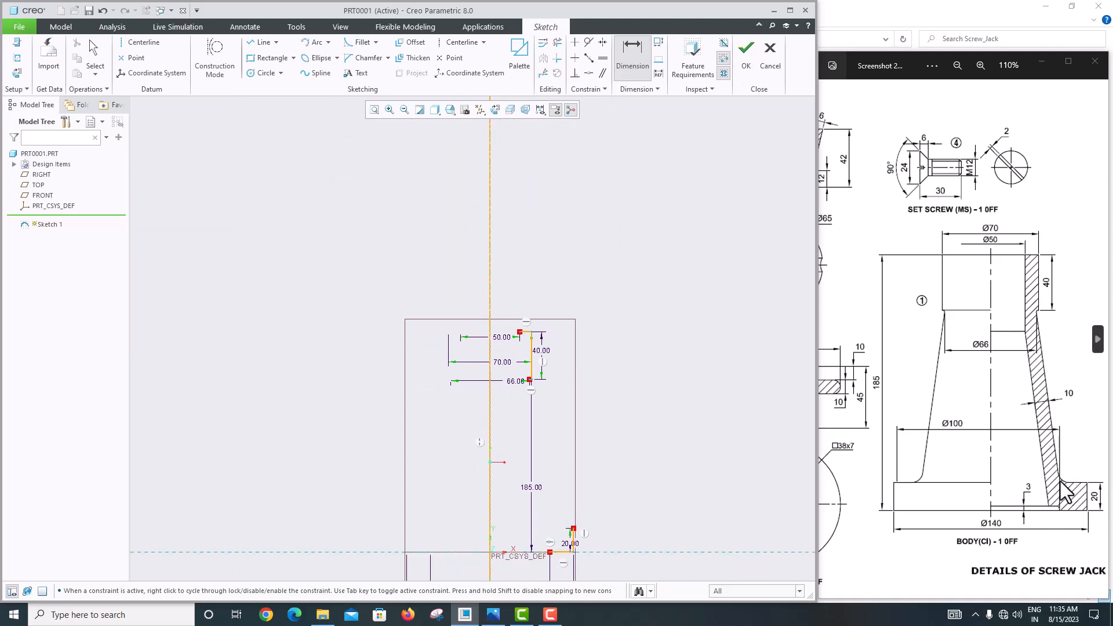
click(258, 43)
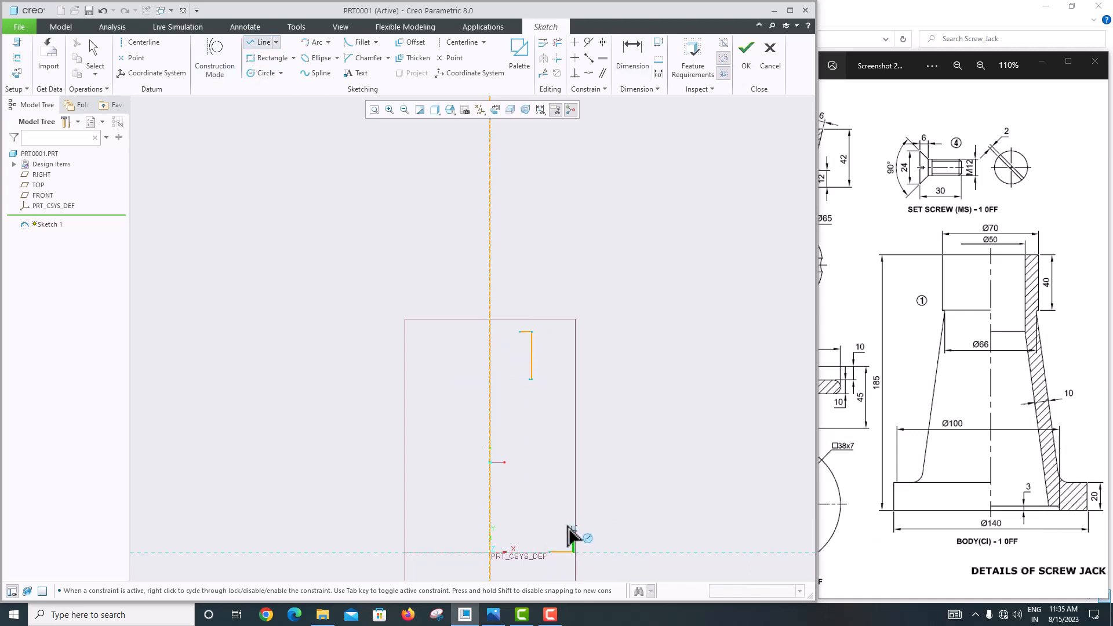
click(569, 528)
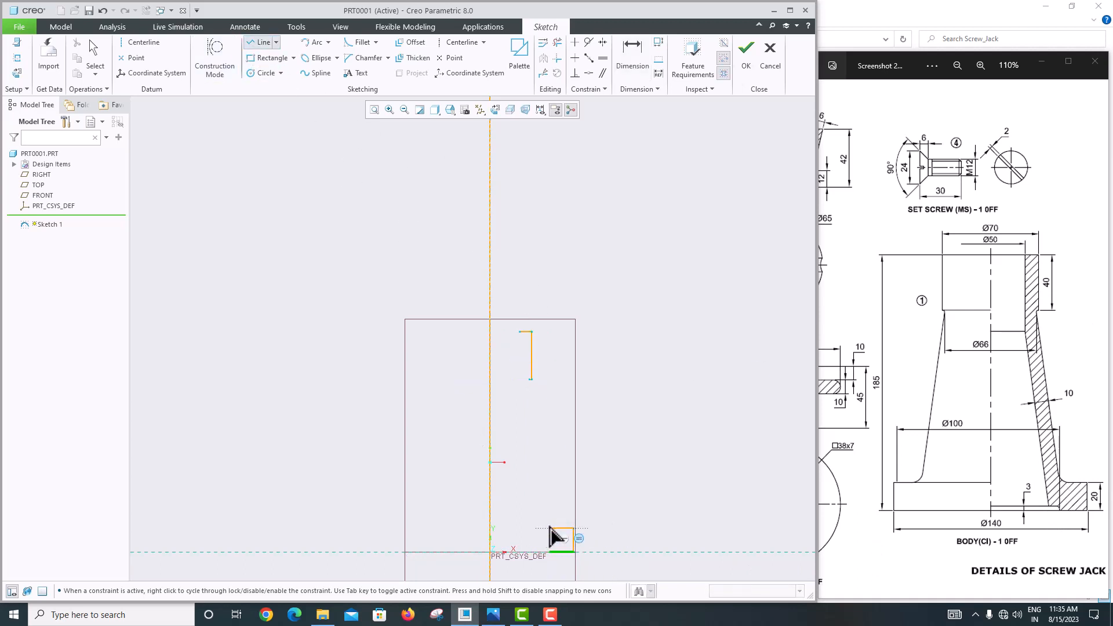
click(551, 529)
scroll(527, 389, up, 4)
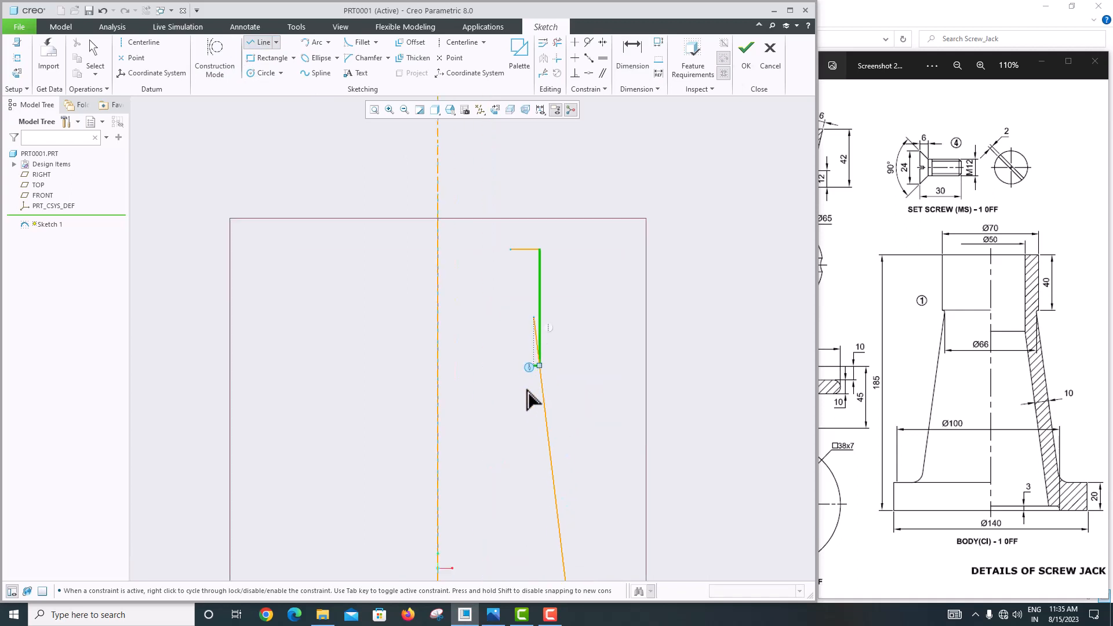
scroll(534, 377, up, 3)
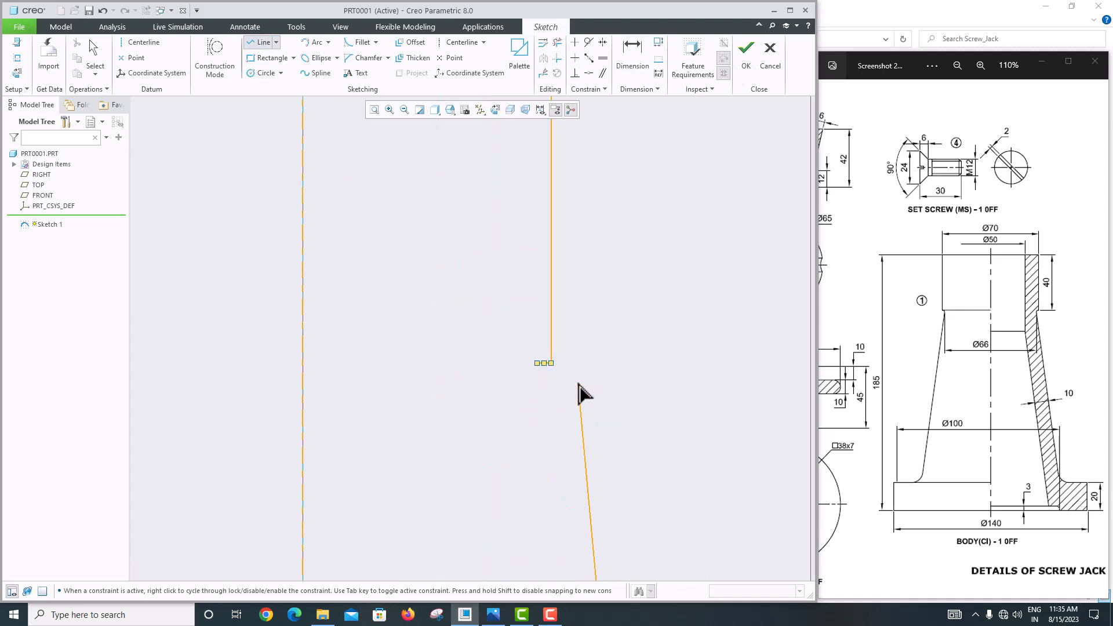
middle_click(569, 411)
Step: Offset the outer sloped line 10 mm inward toward the centerline to form the inner wall edge
scroll(570, 409, down, 6)
scroll(565, 522, up, 4)
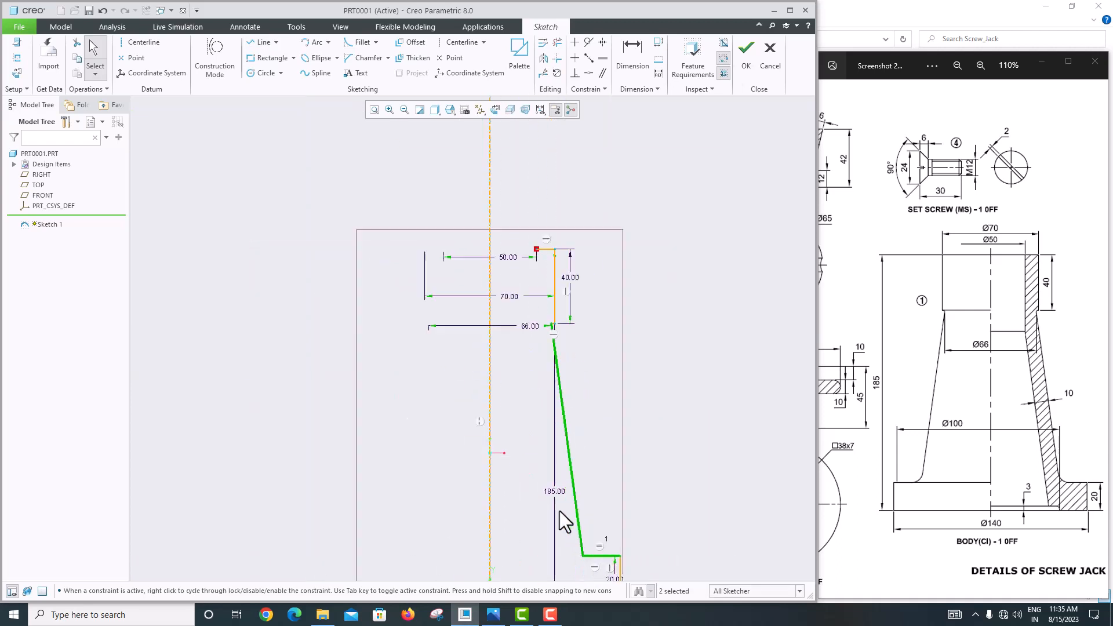
scroll(565, 522, up, 2)
click(628, 435)
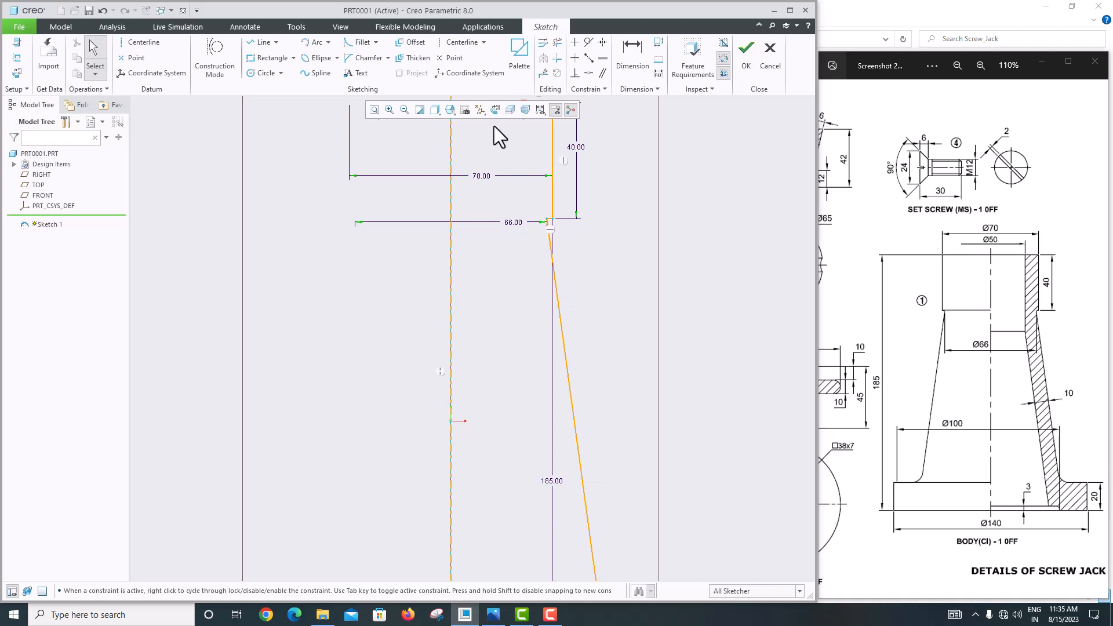
click(412, 44)
click(574, 412)
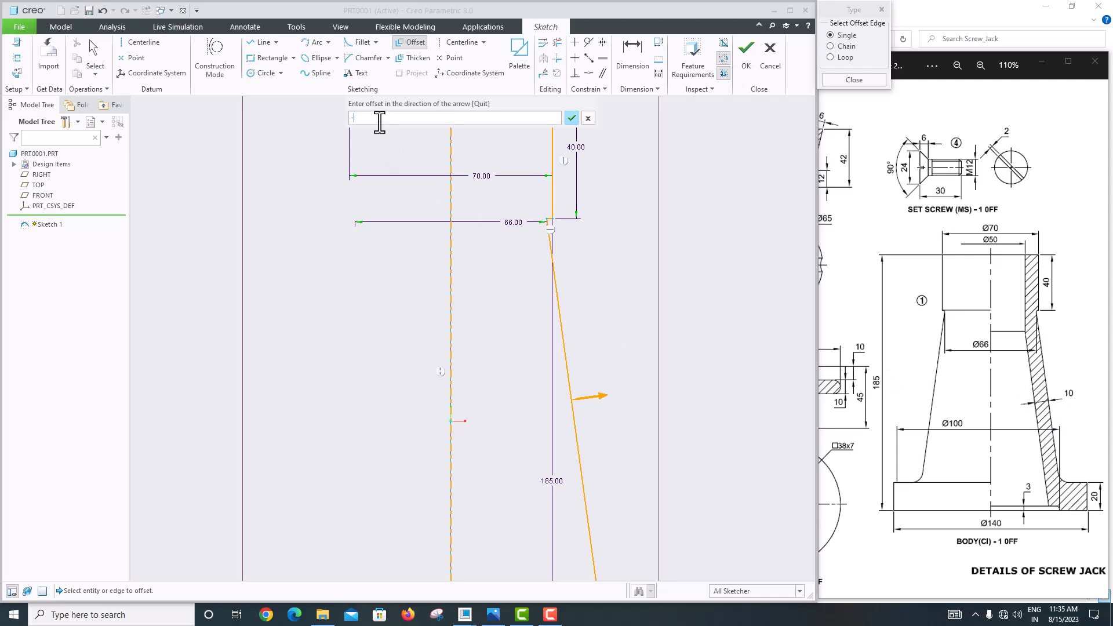
key(Return)
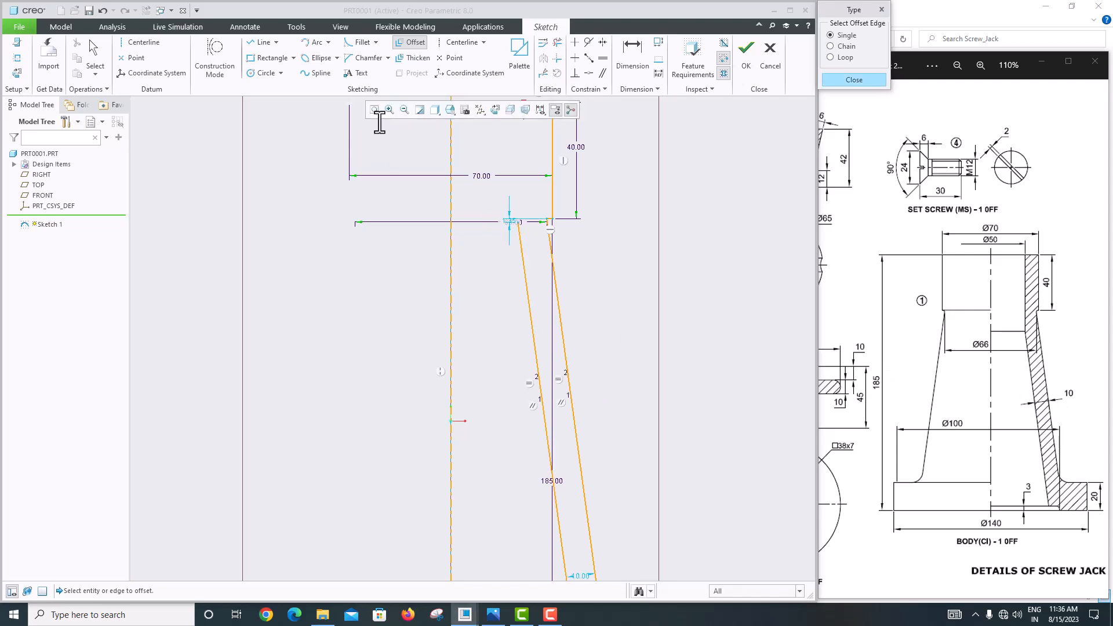
Step: Sketch a vertical line about 93 mm long downward from the inner end of the top edge, crossing the offset sloped line
scroll(550, 378, up, 5)
scroll(561, 402, down, 5)
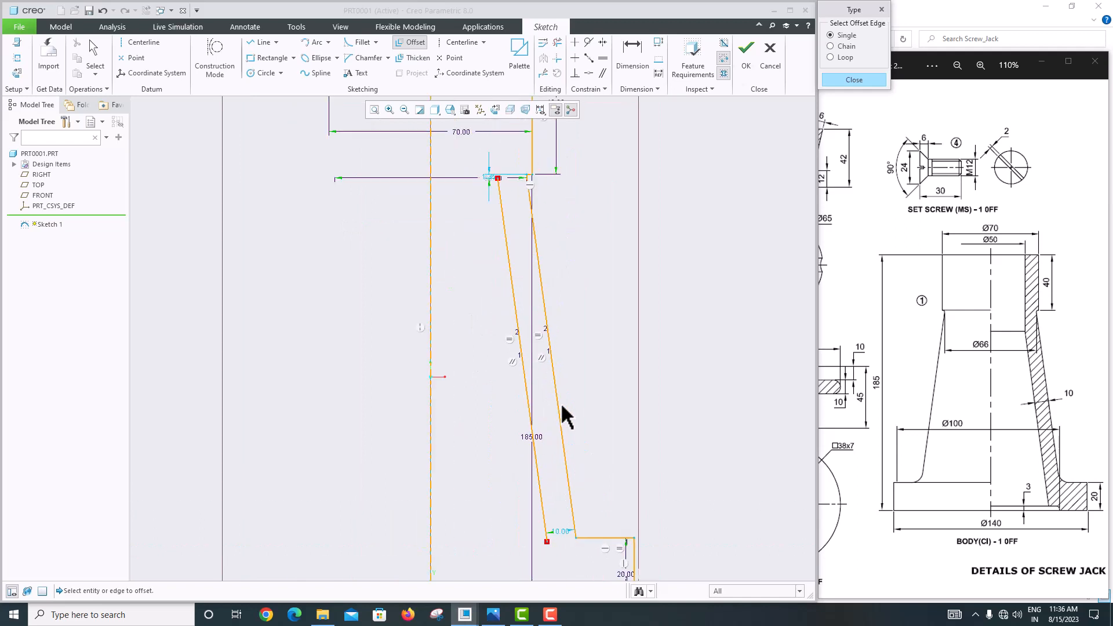
scroll(561, 403, up, 3)
scroll(536, 258, down, 4)
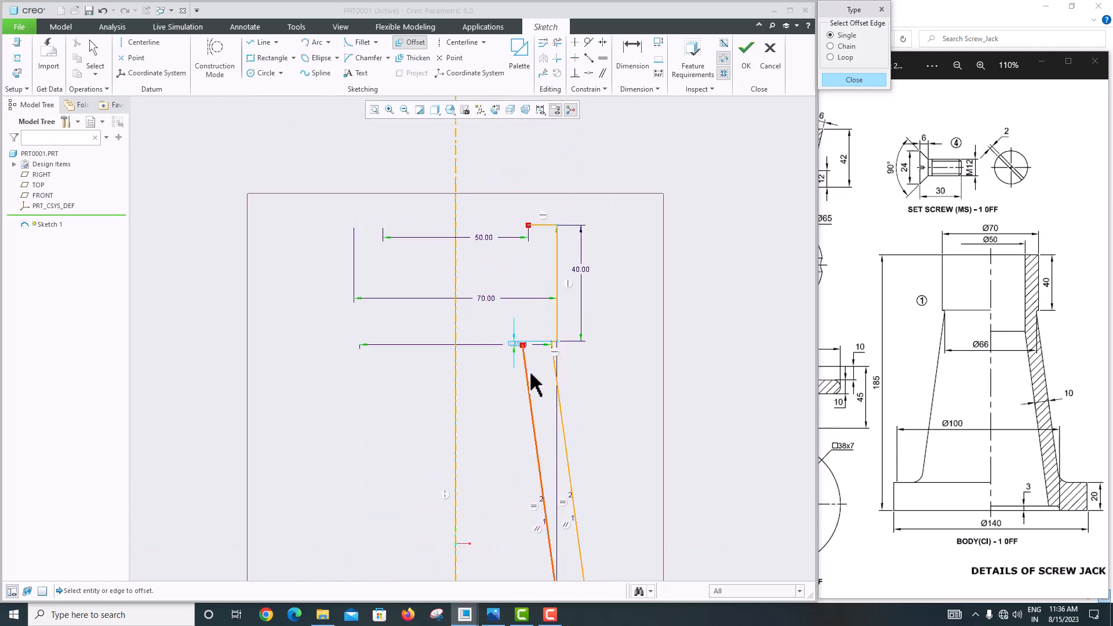
click(260, 43)
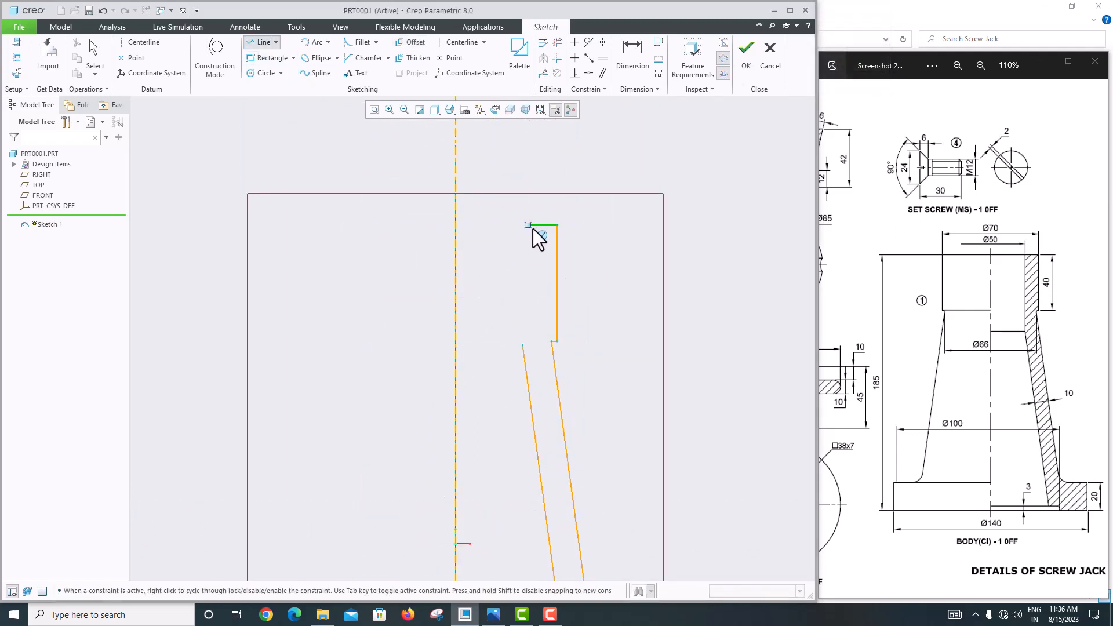
click(525, 495)
middle_click(496, 439)
middle_click(496, 440)
scroll(496, 439, up, 4)
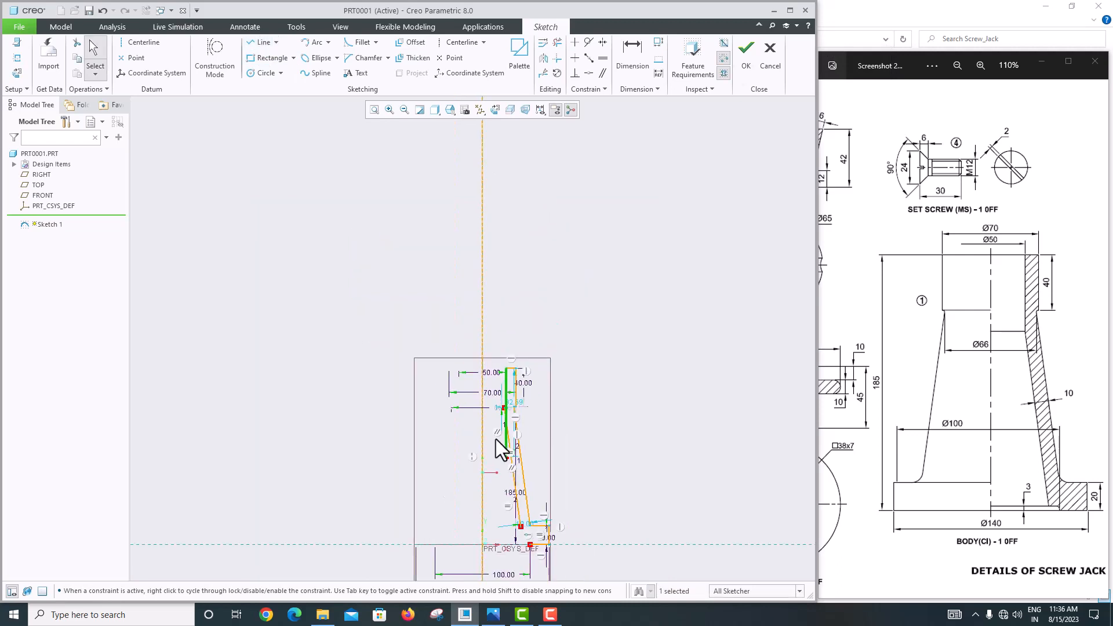
Step: Extend the inner sloped wall with a line in the same direction from its lower end to below the base line
scroll(523, 562, down, 5)
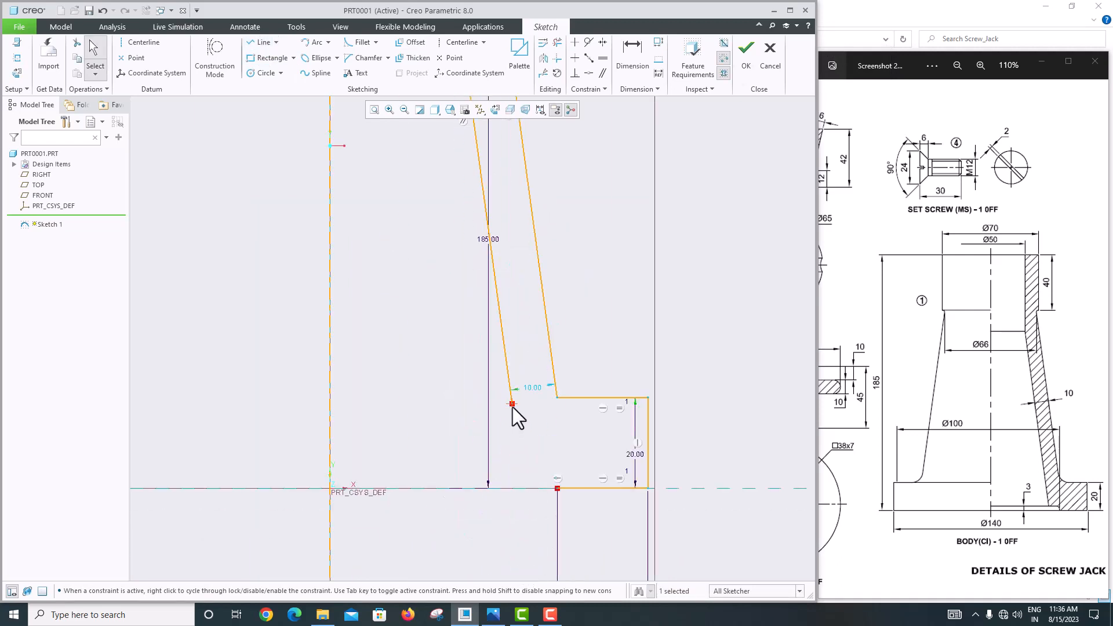
click(256, 44)
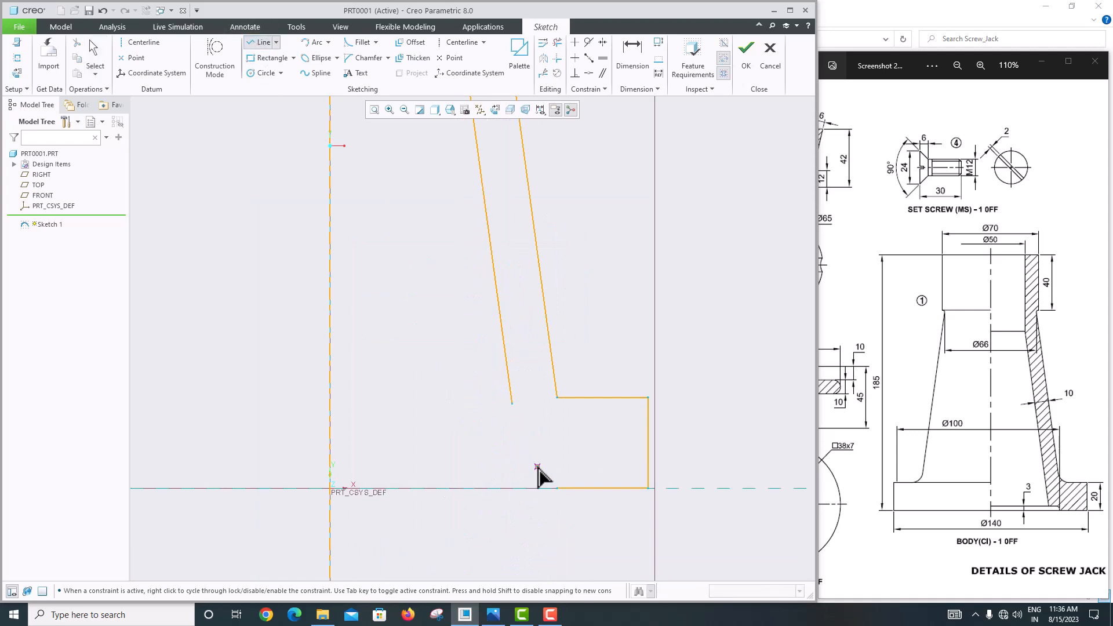
click(513, 404)
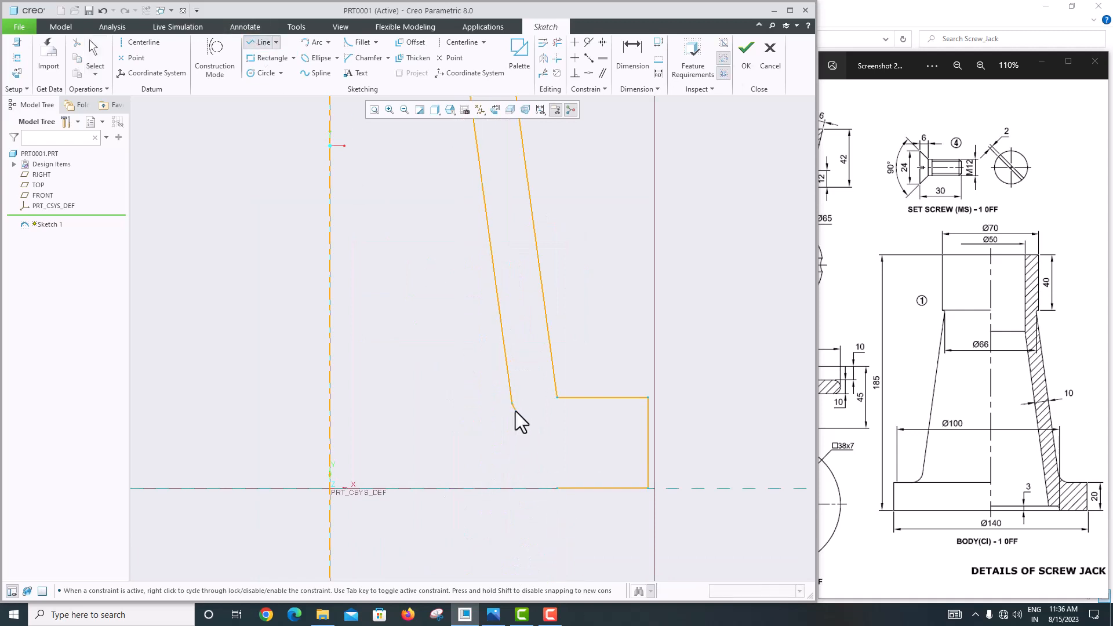
click(534, 566)
middle_click(573, 542)
middle_click(575, 538)
middle_drag(464, 425, 497, 457)
Step: Trim the excess ends of the inner vertical line and the inner sloped line beyond their intersection
scroll(505, 435, down, 3)
scroll(488, 208, up, 3)
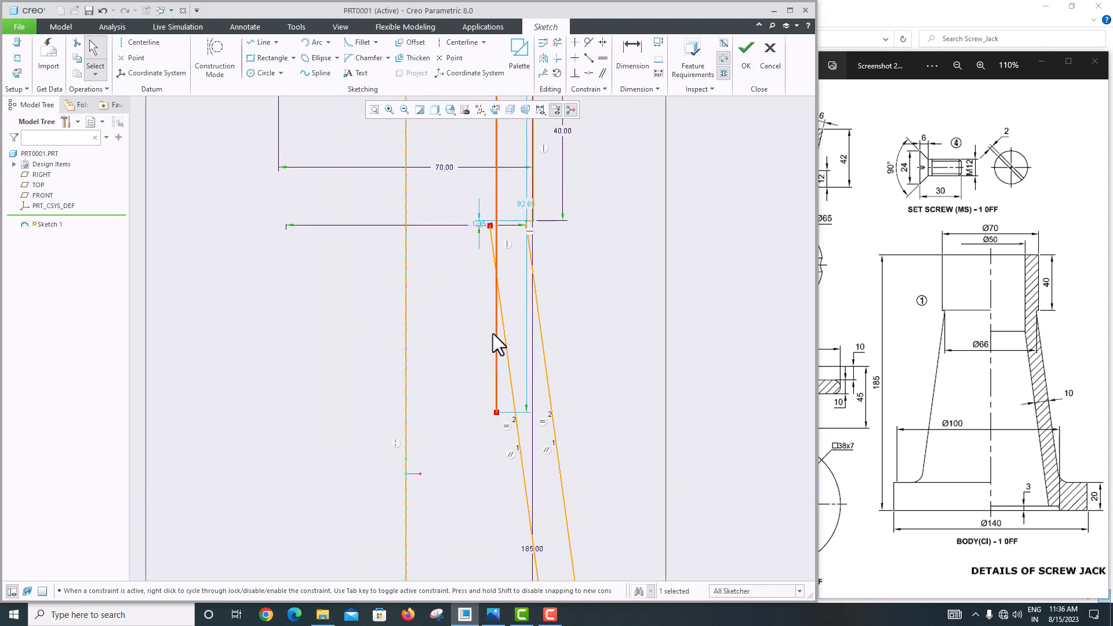
click(557, 42)
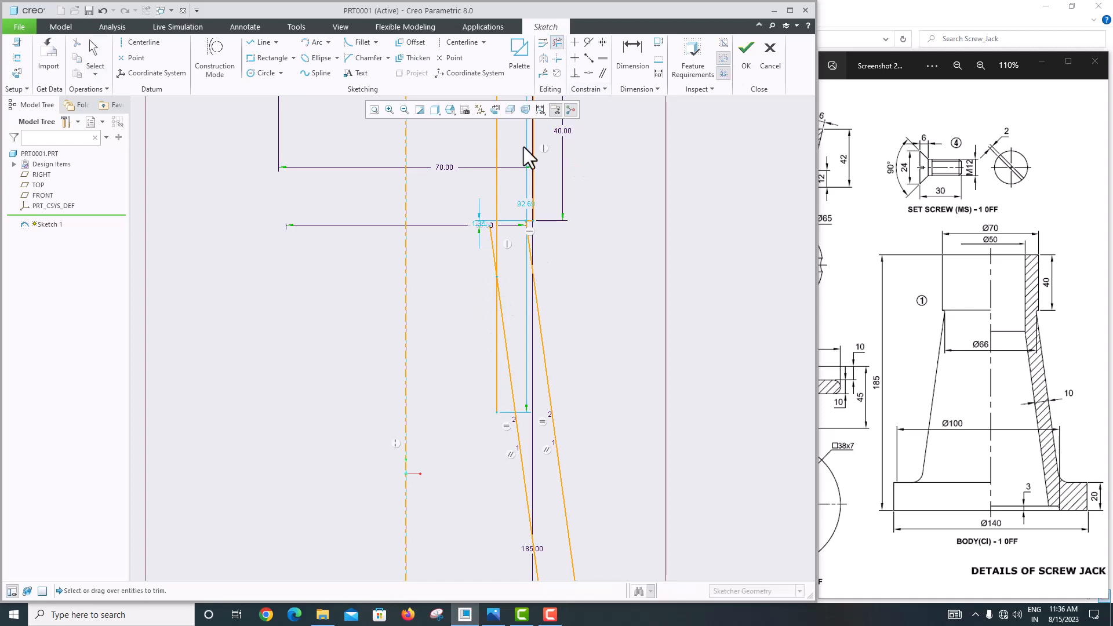
scroll(481, 270, up, 2)
click(520, 225)
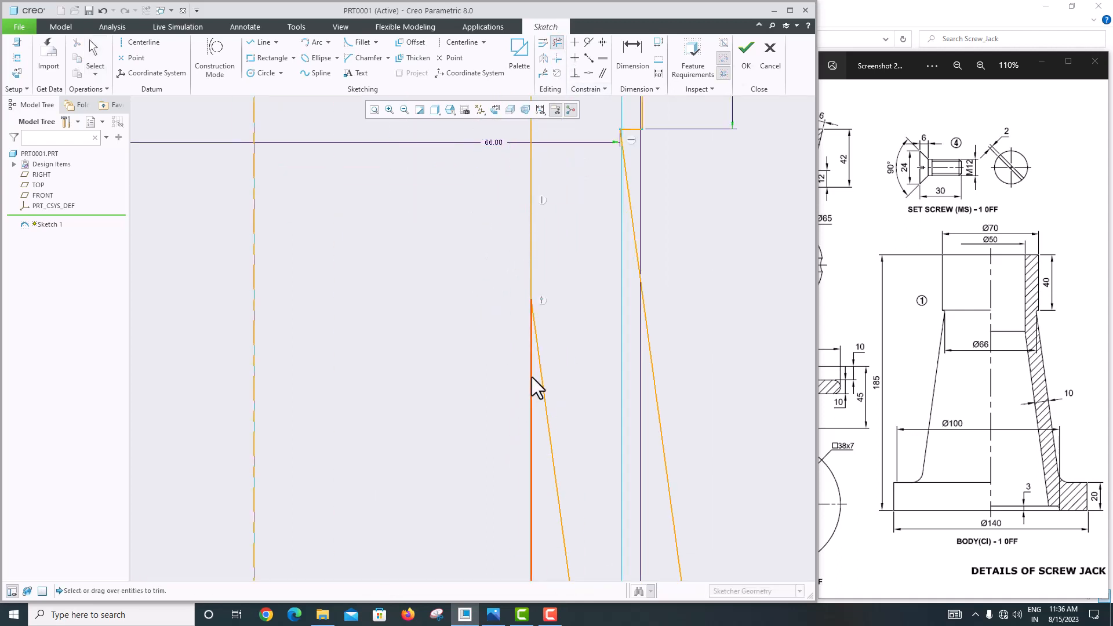
middle_click(473, 322)
scroll(473, 322, down, 4)
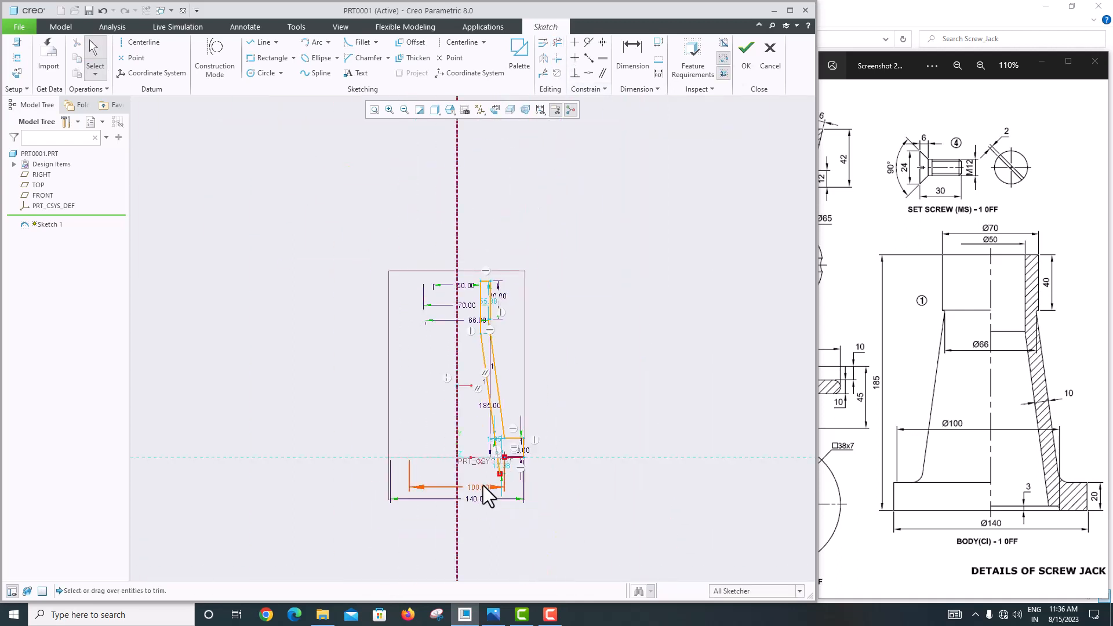
Step: Sketch a short vertical line upward from the inner end of the base line and set its height to 3 mm
scroll(509, 513, up, 4)
scroll(511, 518, up, 3)
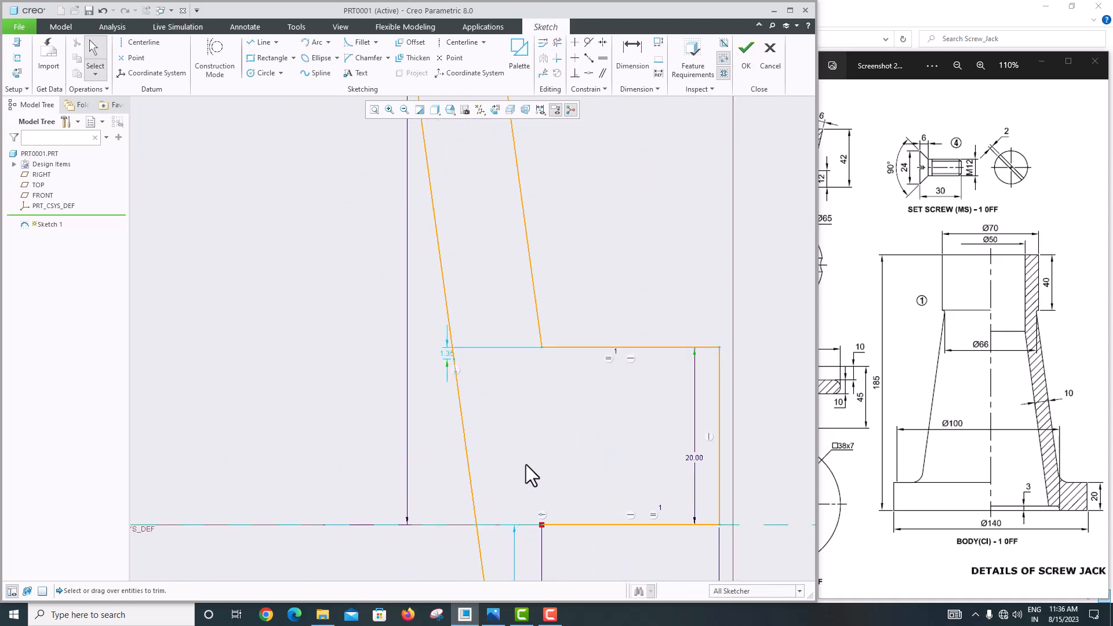
click(258, 43)
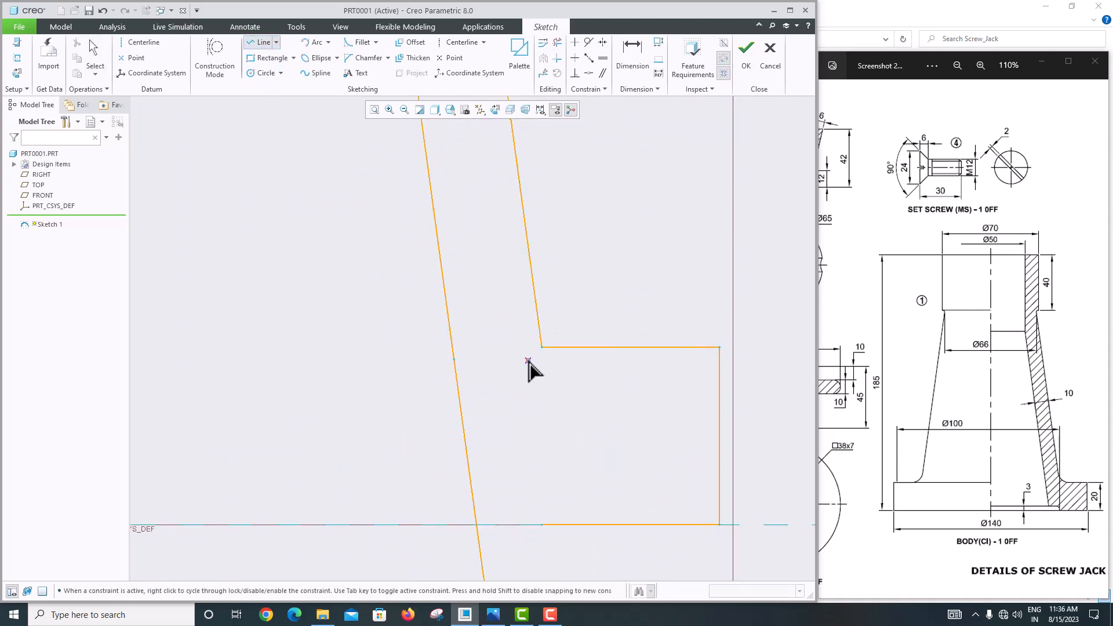
click(545, 503)
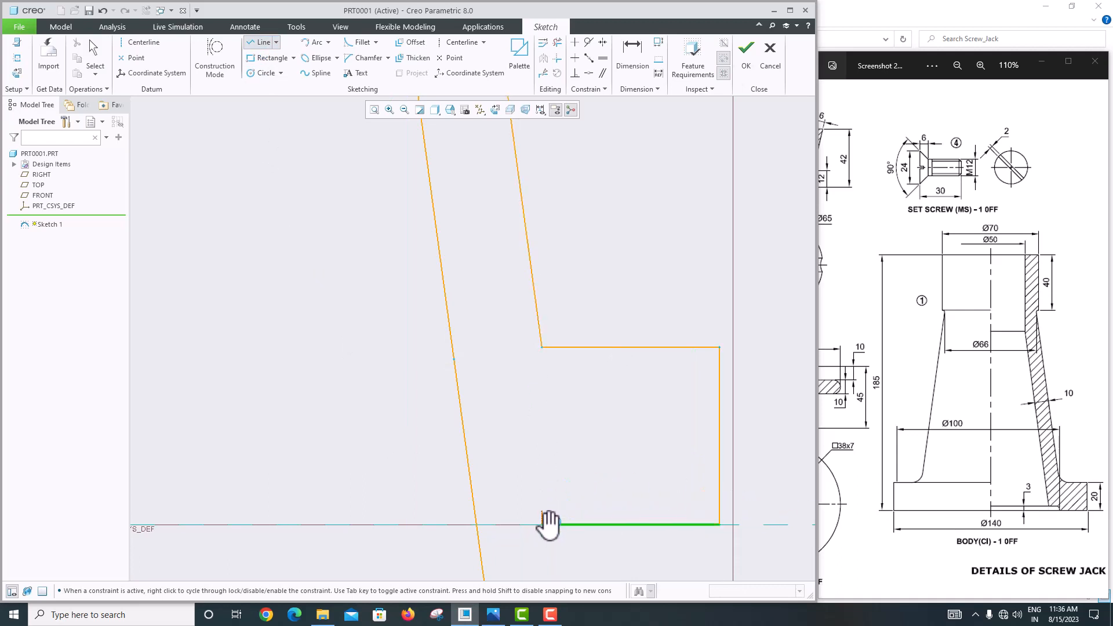
scroll(548, 525, up, 2)
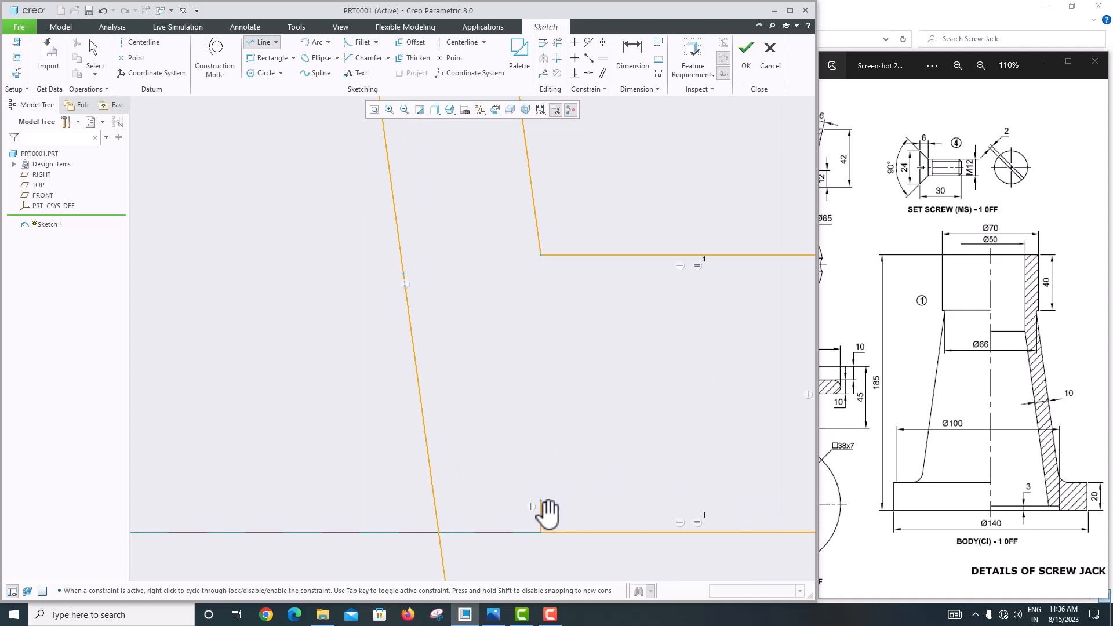
click(541, 501)
middle_click(567, 472)
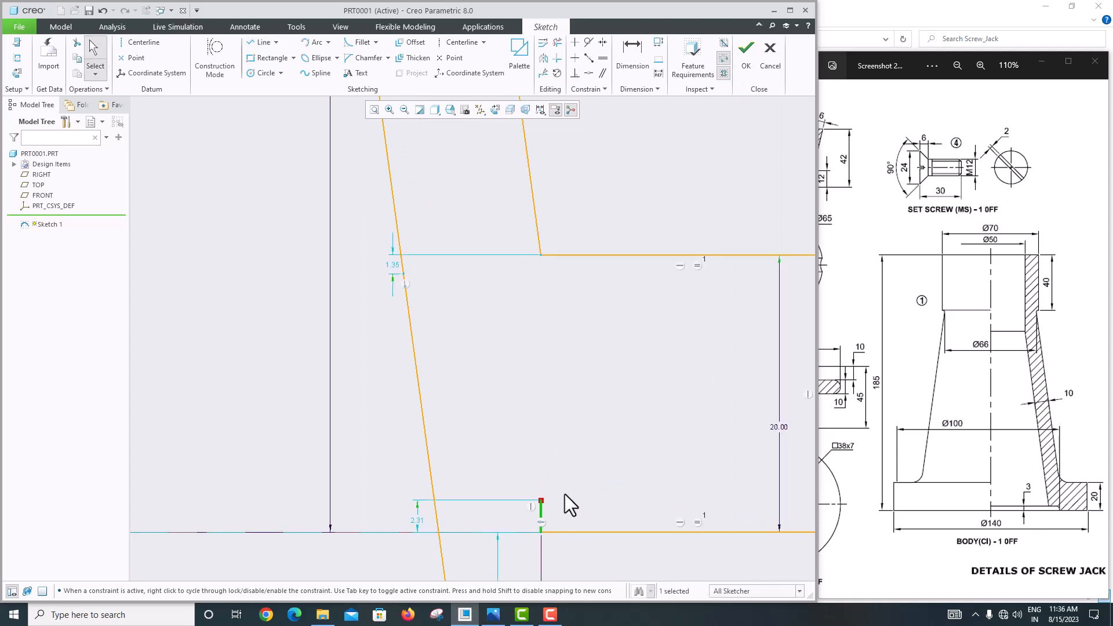
double_click(417, 520)
text(3)
key(Return)
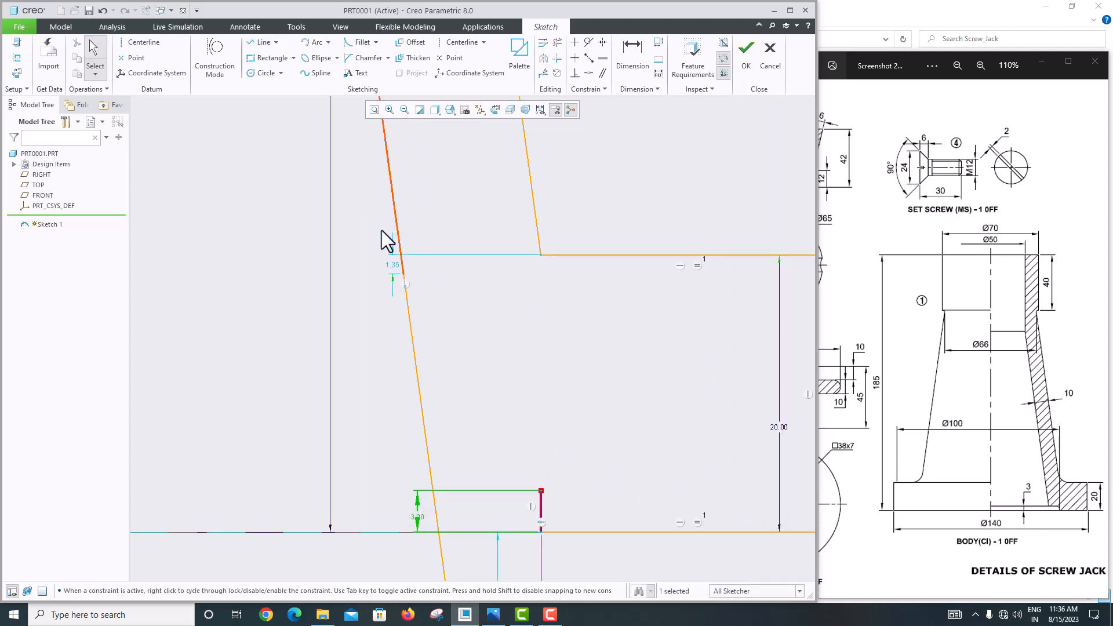
Step: Sketch a horizontal line inward from the top of the 3 mm line, crossing the inner sloped line
click(261, 43)
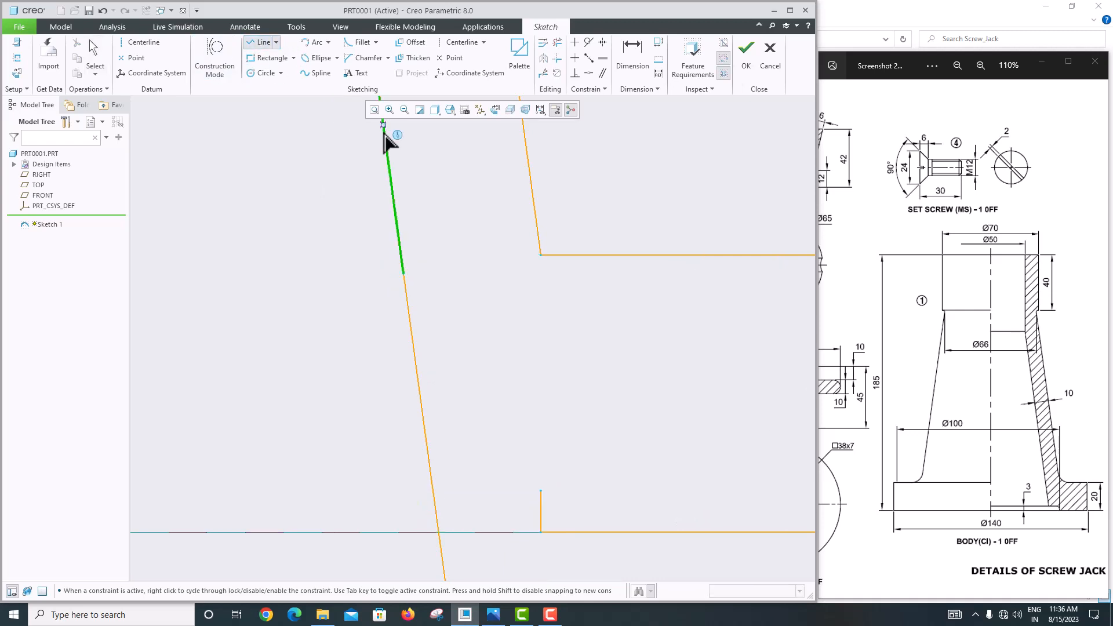
click(541, 493)
click(361, 493)
middle_click(358, 487)
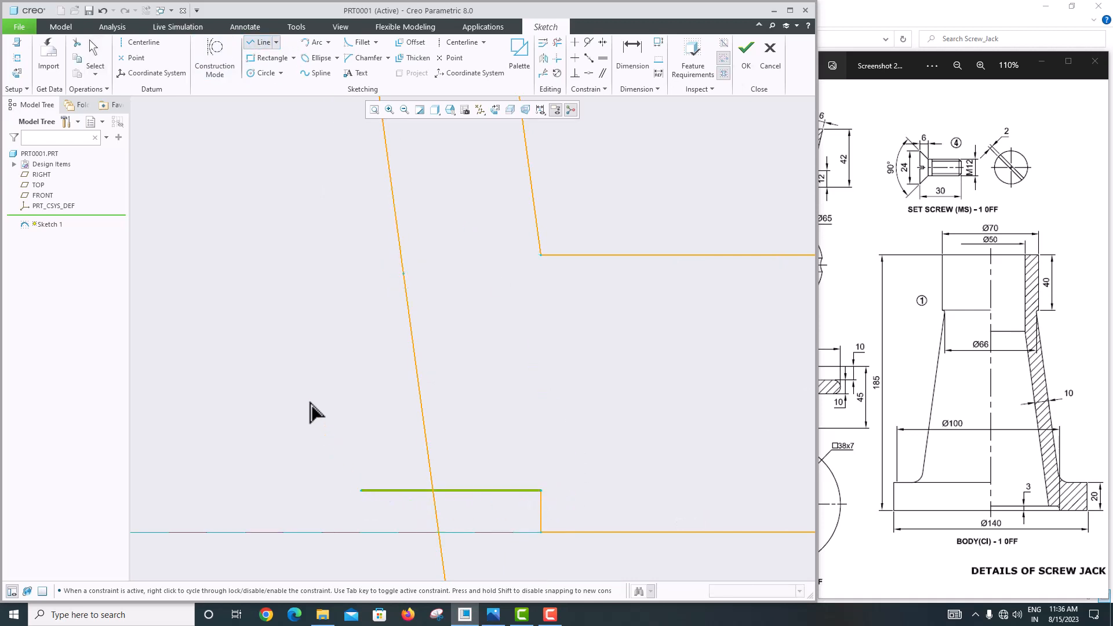
middle_click(310, 402)
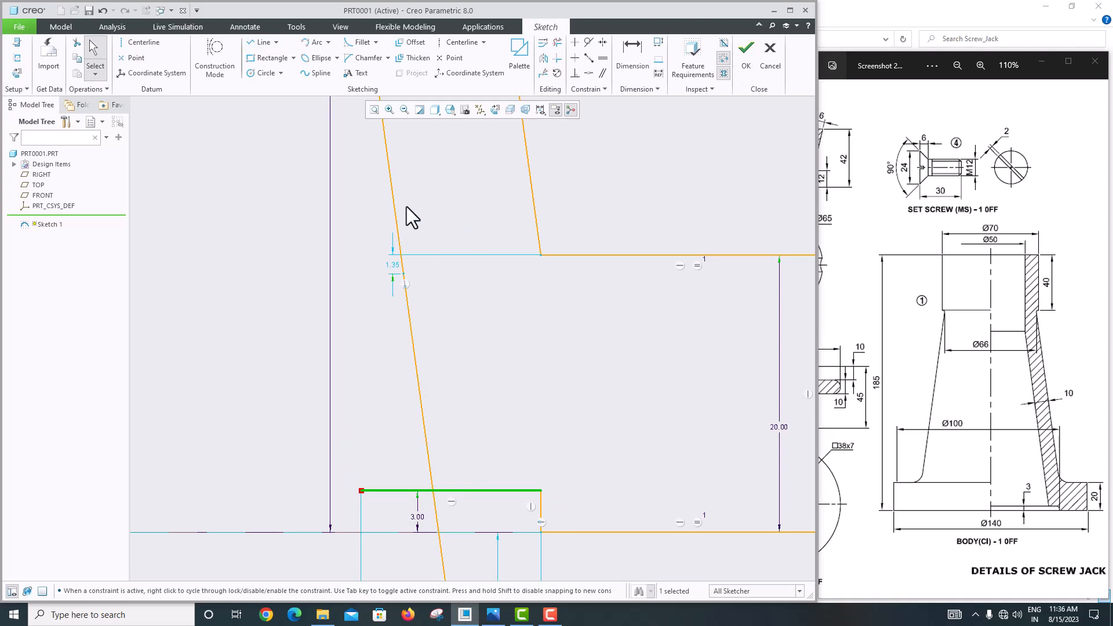
Step: Trim the overhanging ends of the recess's horizontal line and the inner sloped line to close the profile
click(557, 42)
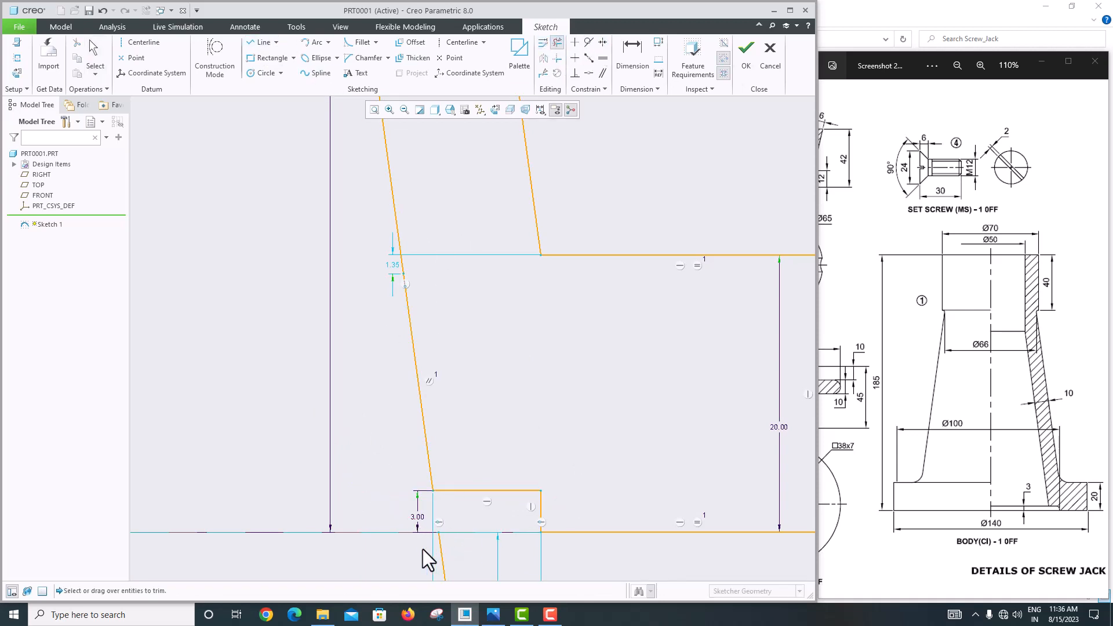
scroll(485, 455, up, 8)
middle_click(593, 495)
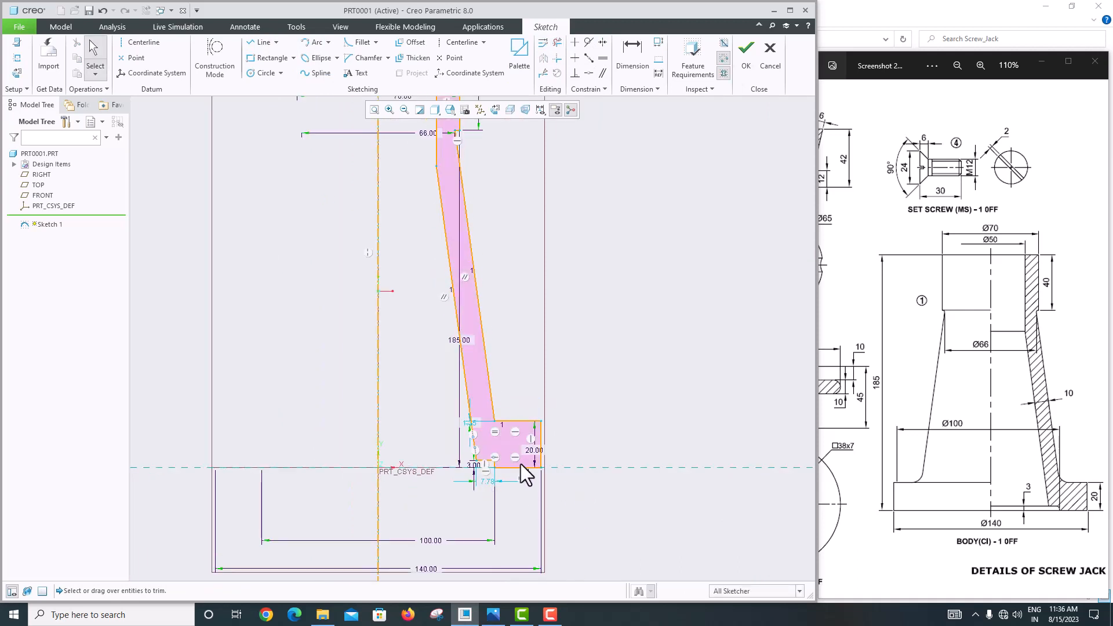
scroll(477, 464, down, 4)
scroll(552, 502, up, 5)
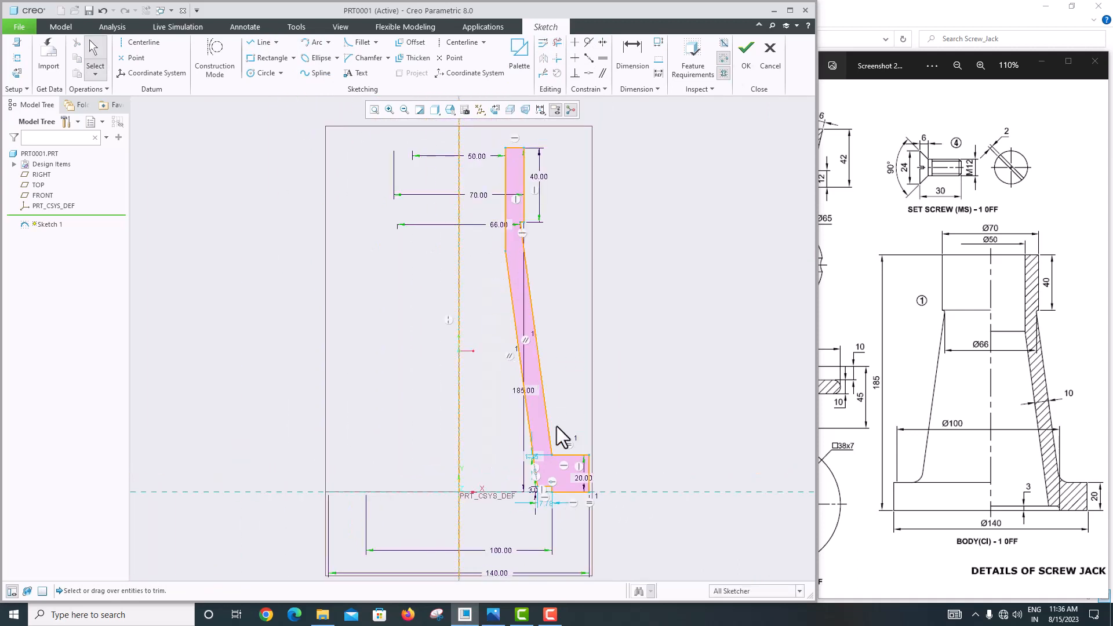
scroll(525, 288, down, 2)
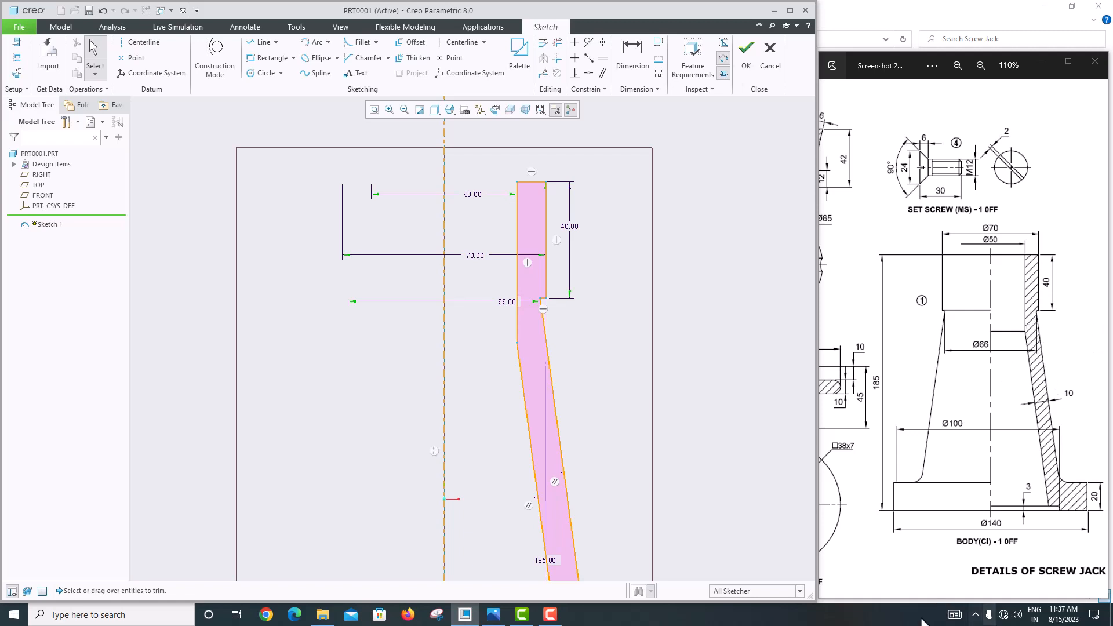
Step: Finish the sketch and revolve the closed profile 360° about its centerline as a solid
click(741, 64)
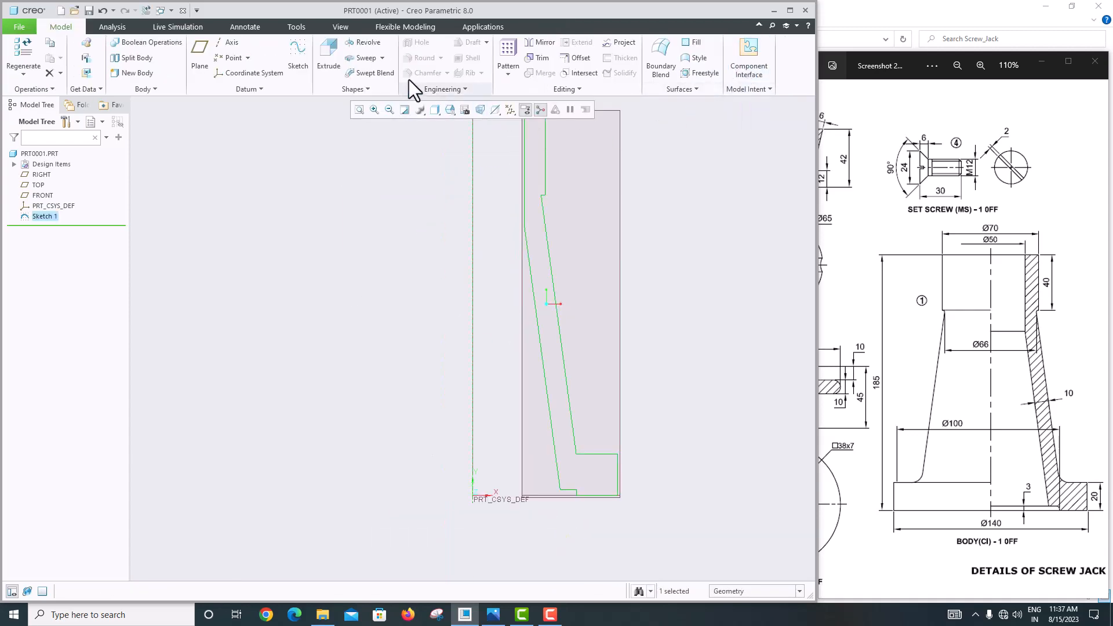
click(359, 44)
middle_drag(497, 268, 504, 305)
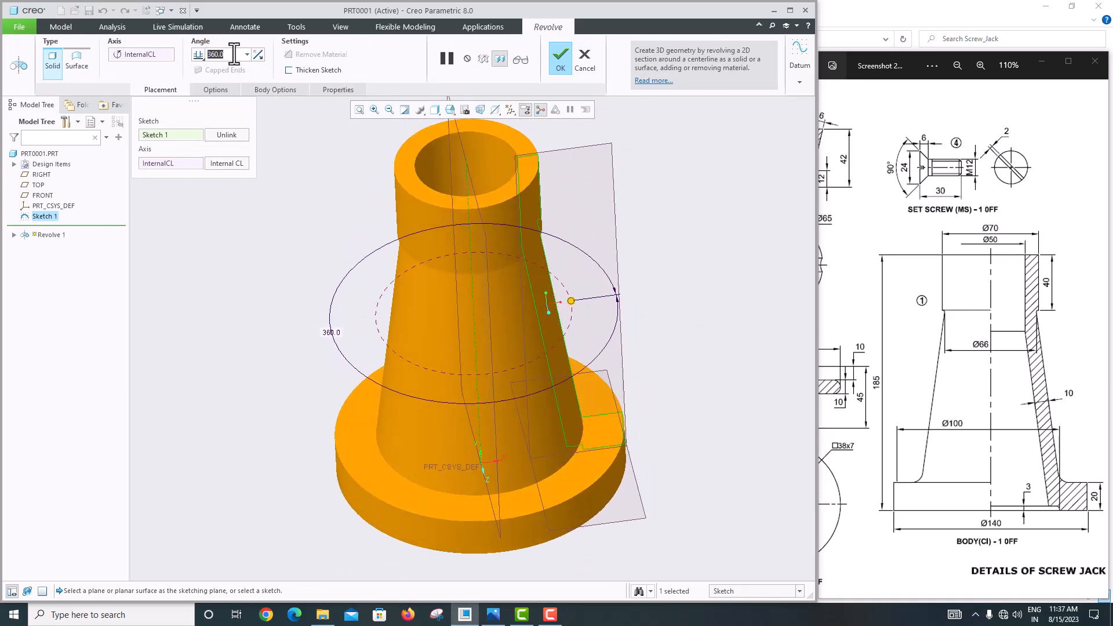
Step: Set the revolve angle to 270° and inspect the body's sectioned interior and base recess
text(280)
key(Return)
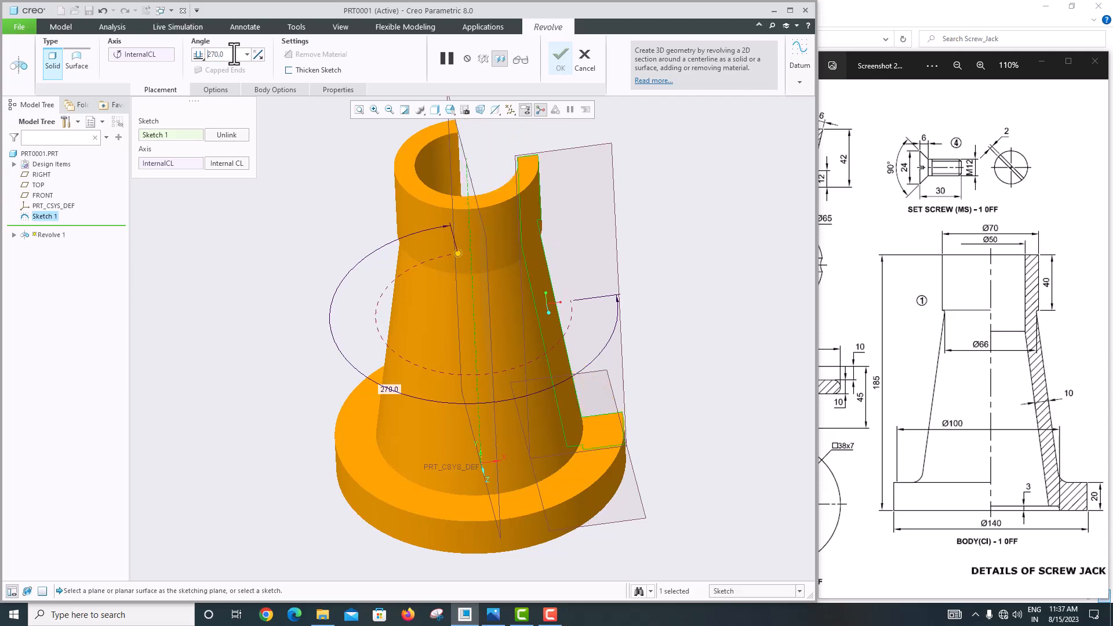
middle_drag(298, 155, 520, 452)
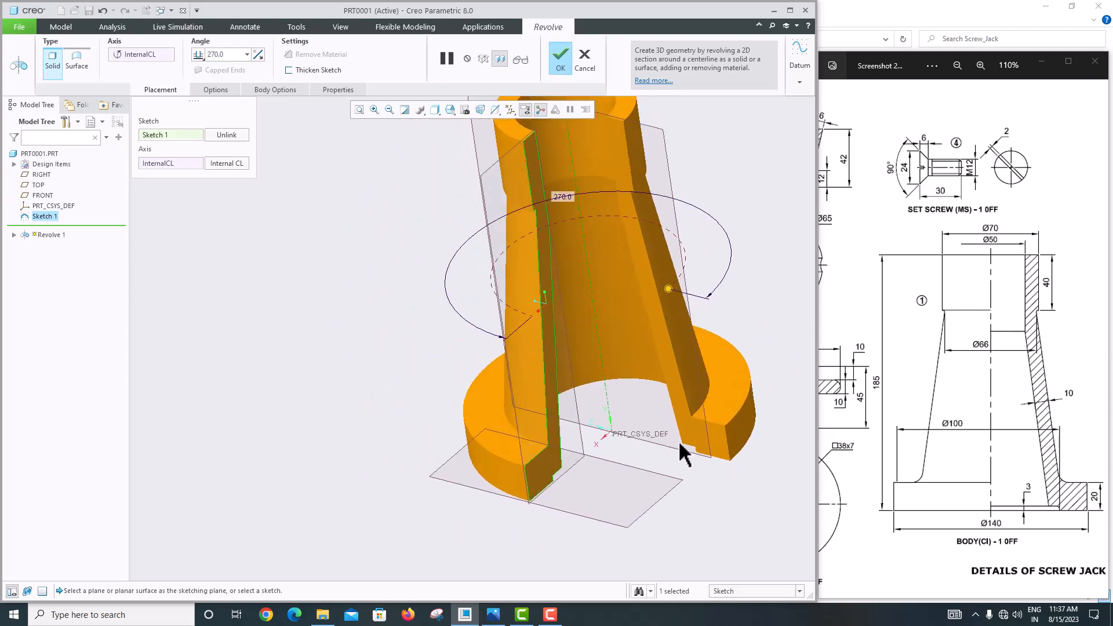
middle_drag(686, 450, 696, 383)
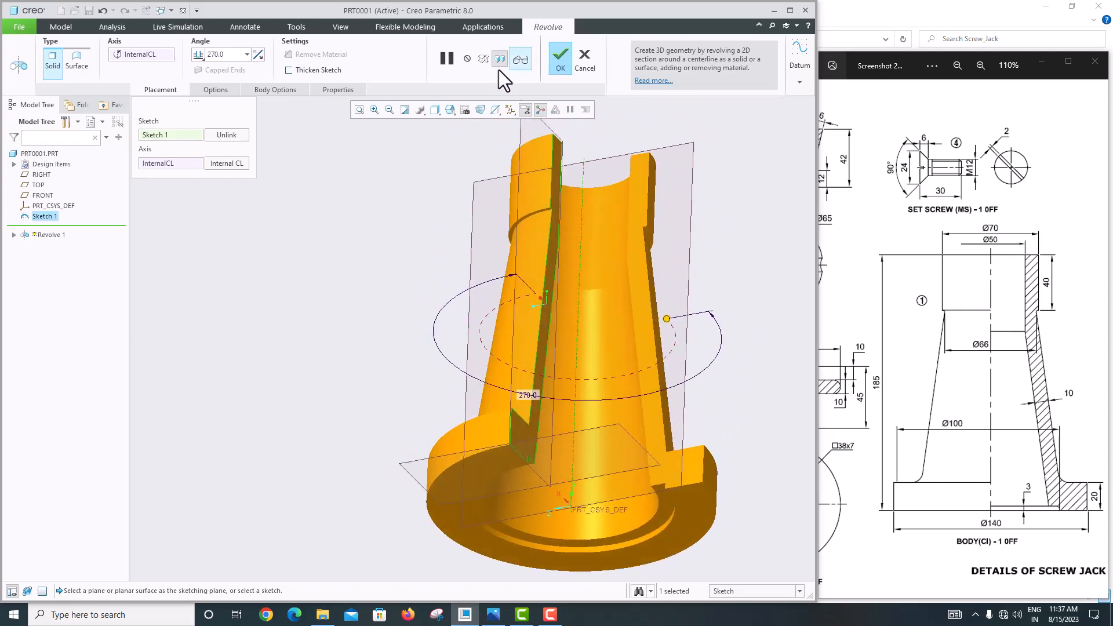
Step: Set the revolve angle to 360° for a full body
double_click(232, 55)
text(360)
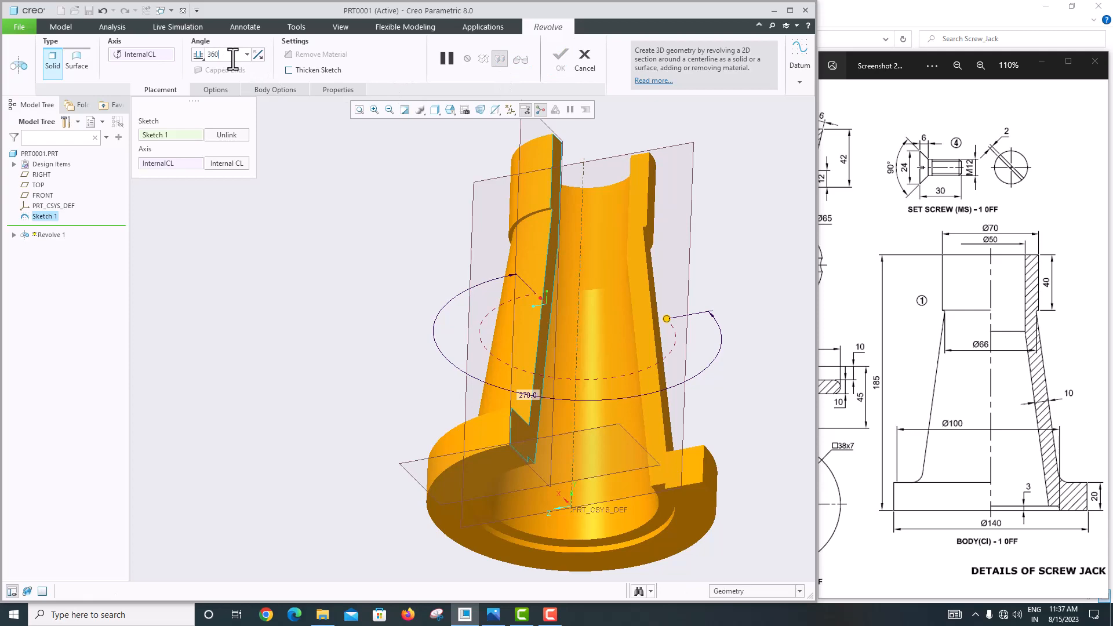
key(Return)
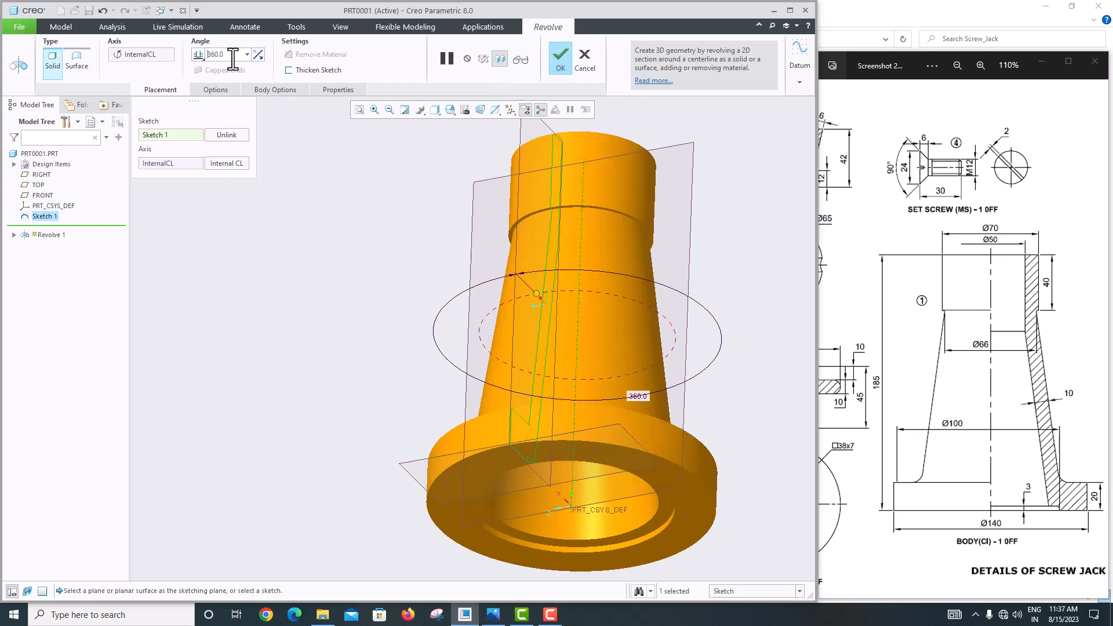
Step: Complete the 360° revolve of the body profile
click(561, 53)
mouse_move(556, 248)
middle_down()
mouse_move(572, 278)
mouse_move(555, 266)
middle_up()
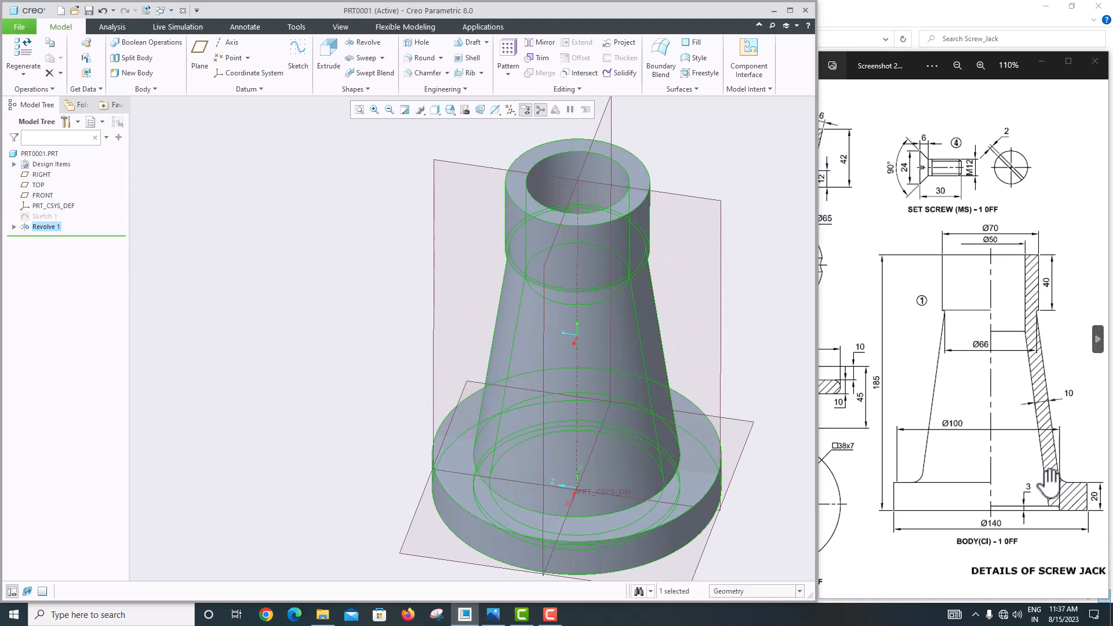
Step: Check the second sheet of the screw jack drawing for the note on unmentioned fillets and rounds
scroll(1049, 472, down, 2)
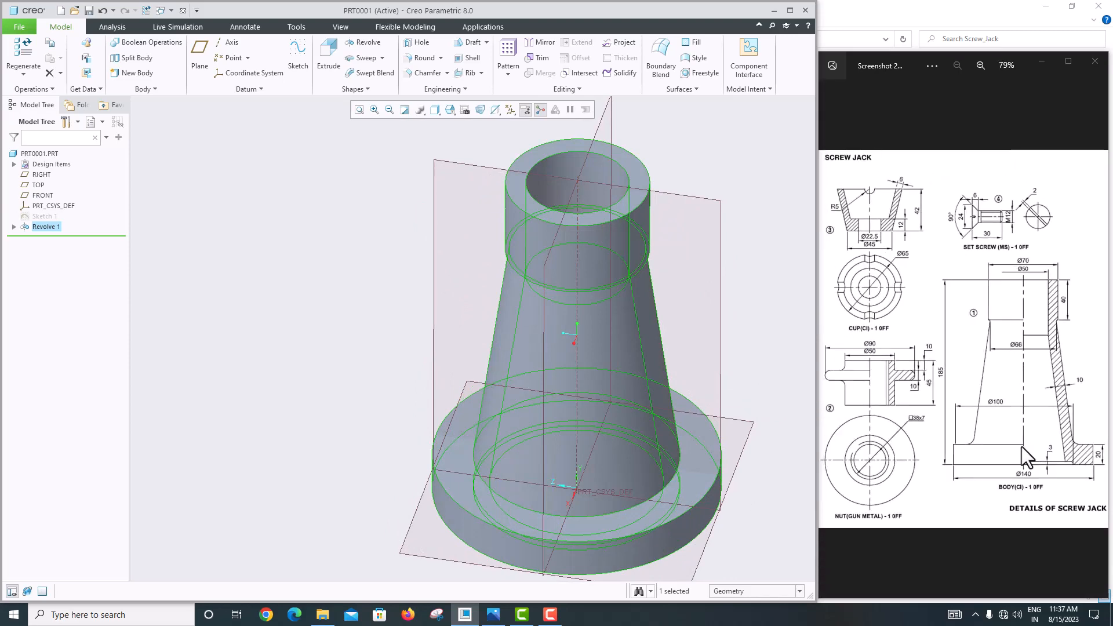
click(1095, 339)
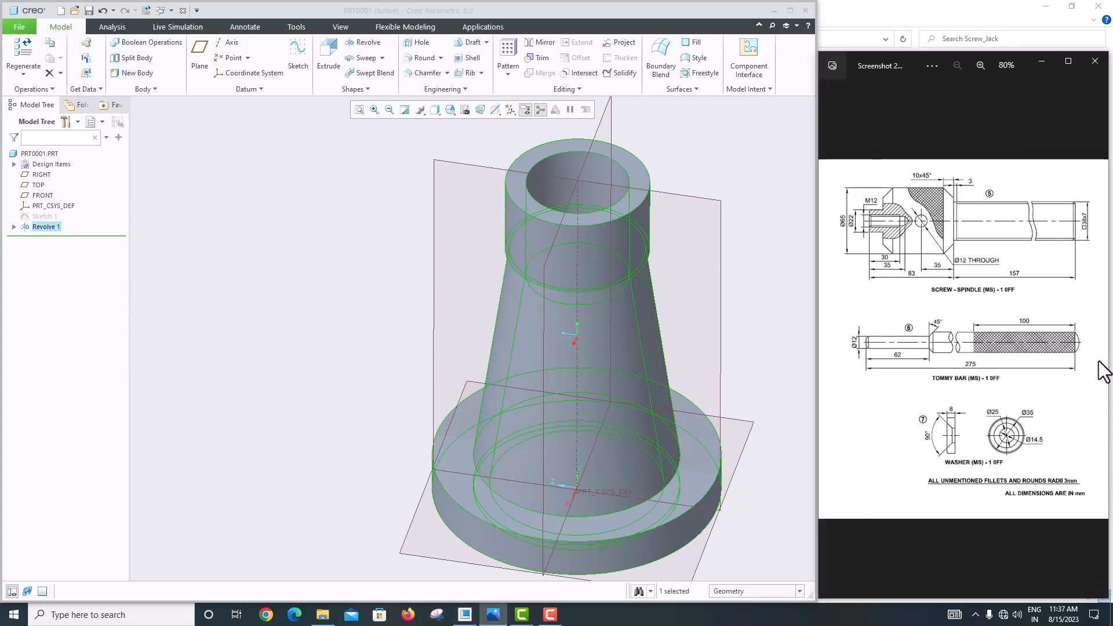
scroll(995, 493, up, 1)
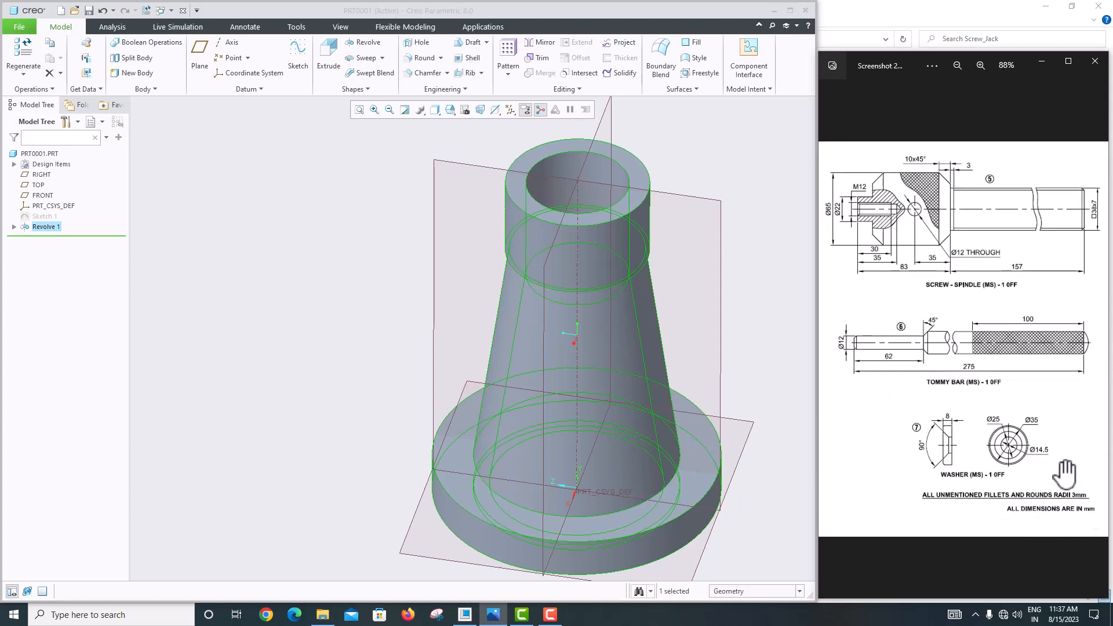
click(828, 339)
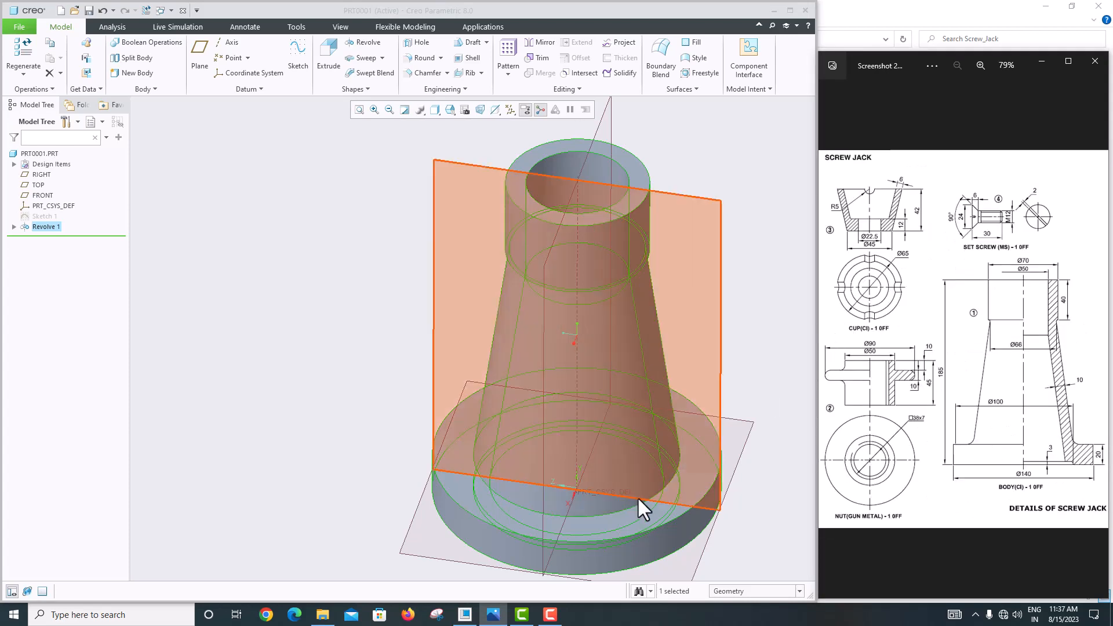
Step: Start a Round and remove the mistakenly picked tapered outer surface from its references
click(420, 58)
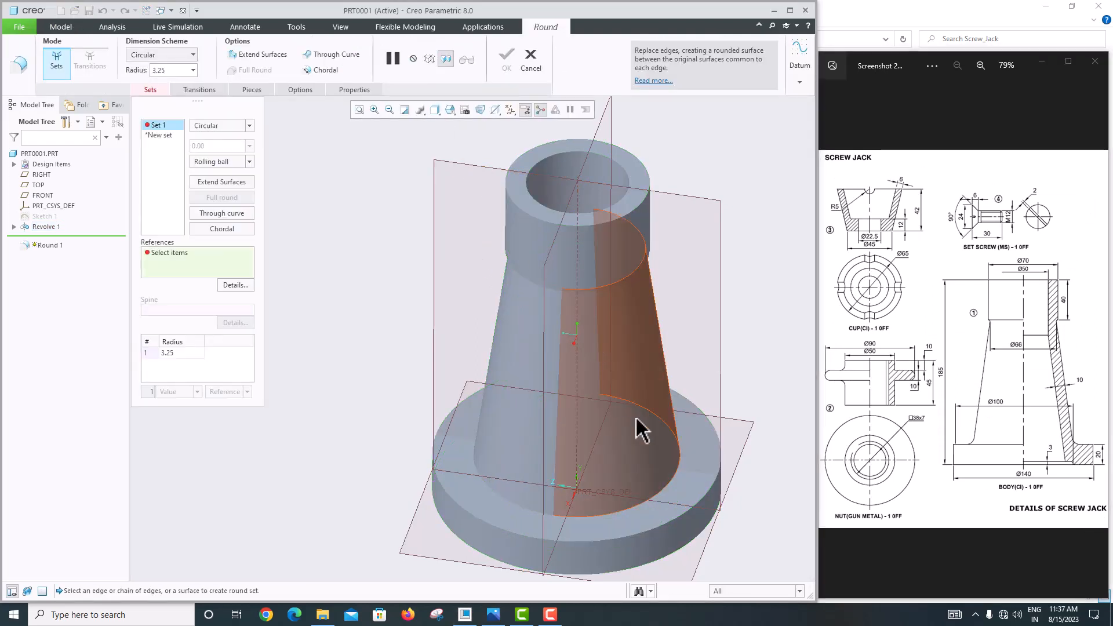
click(667, 497)
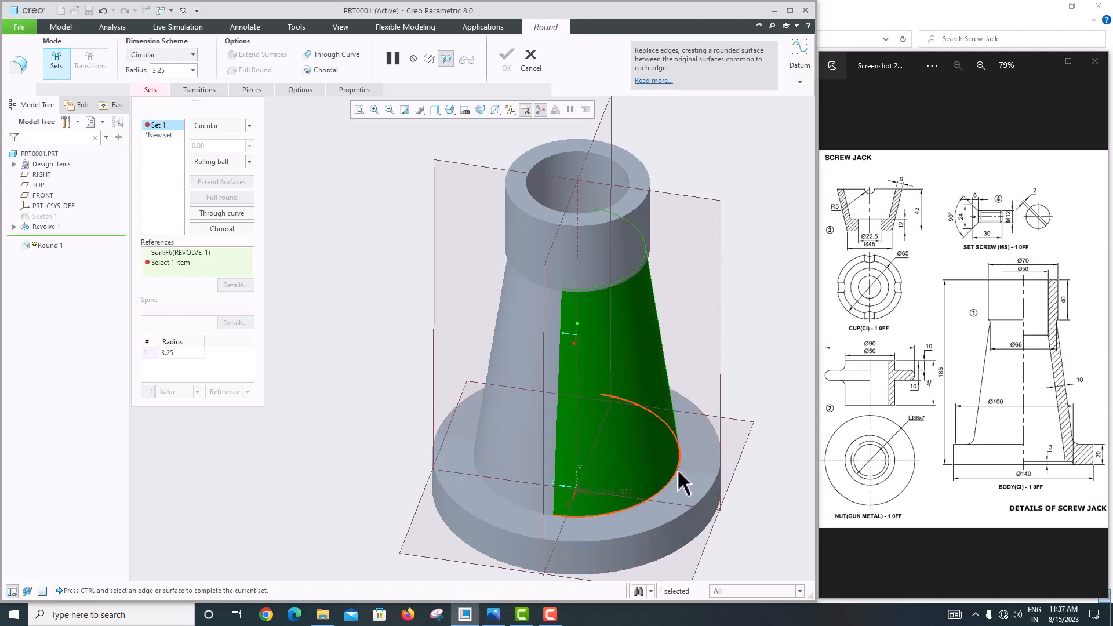
click(532, 517)
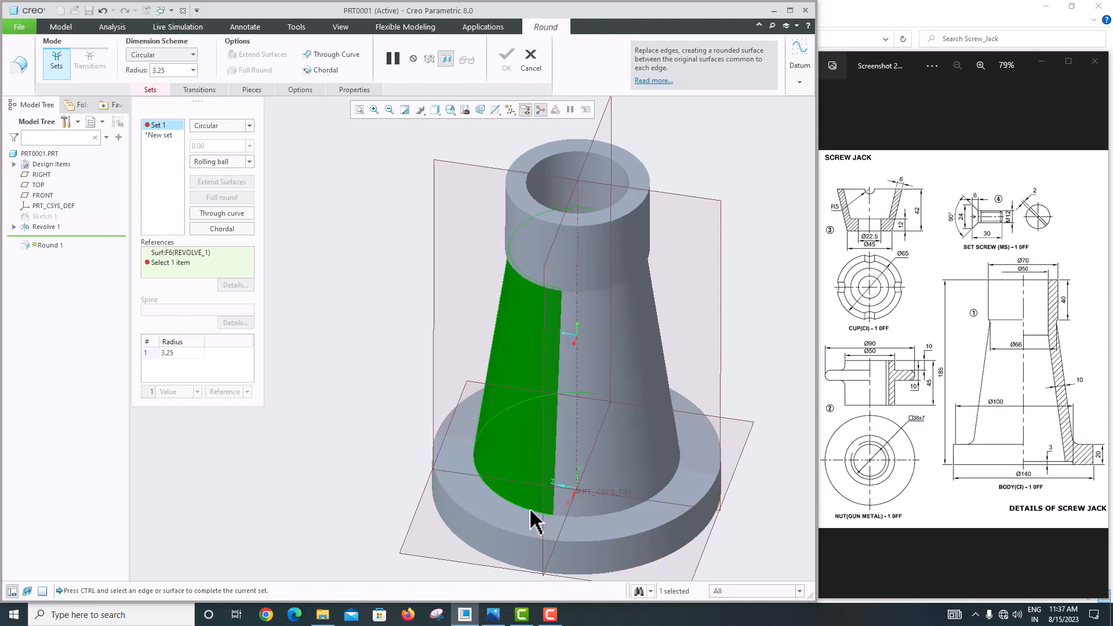
middle_drag(703, 360, 725, 335)
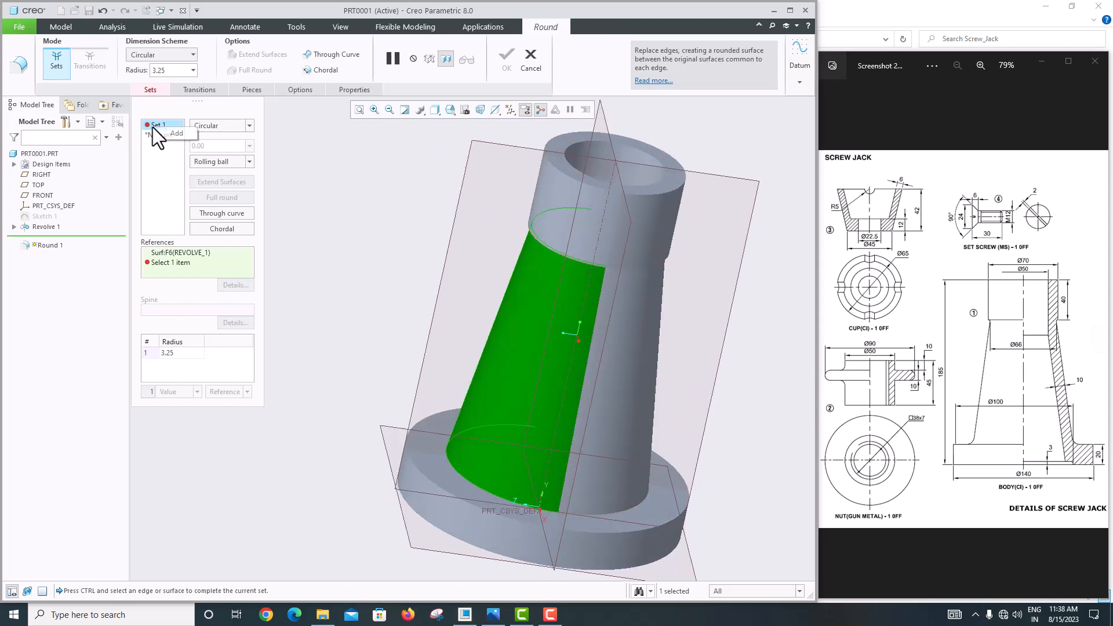
click(178, 253)
right_click(179, 253)
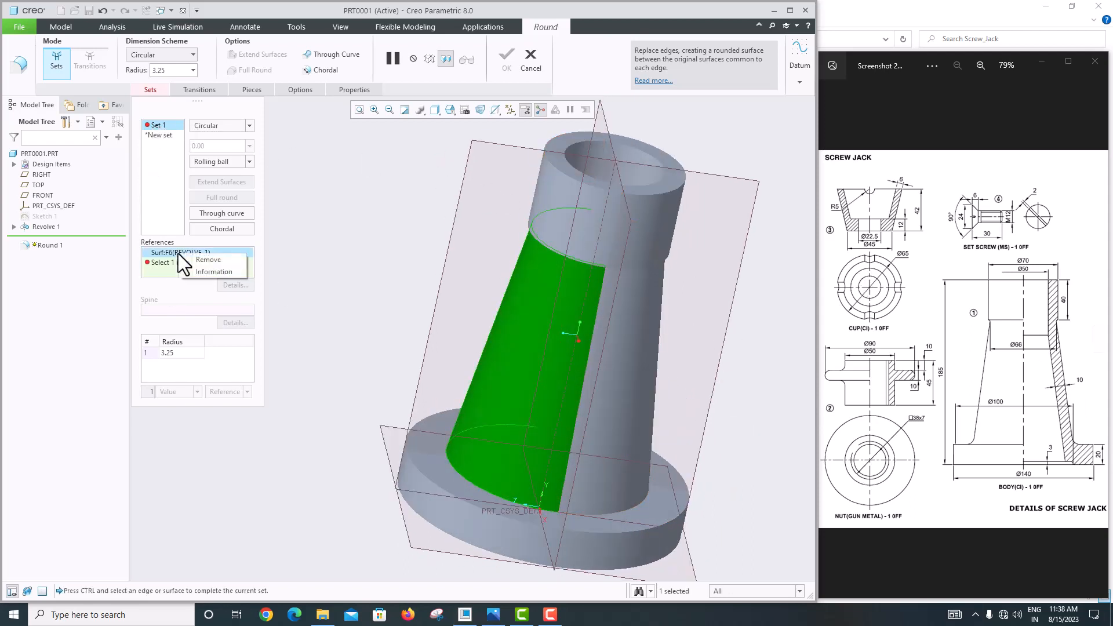
click(196, 259)
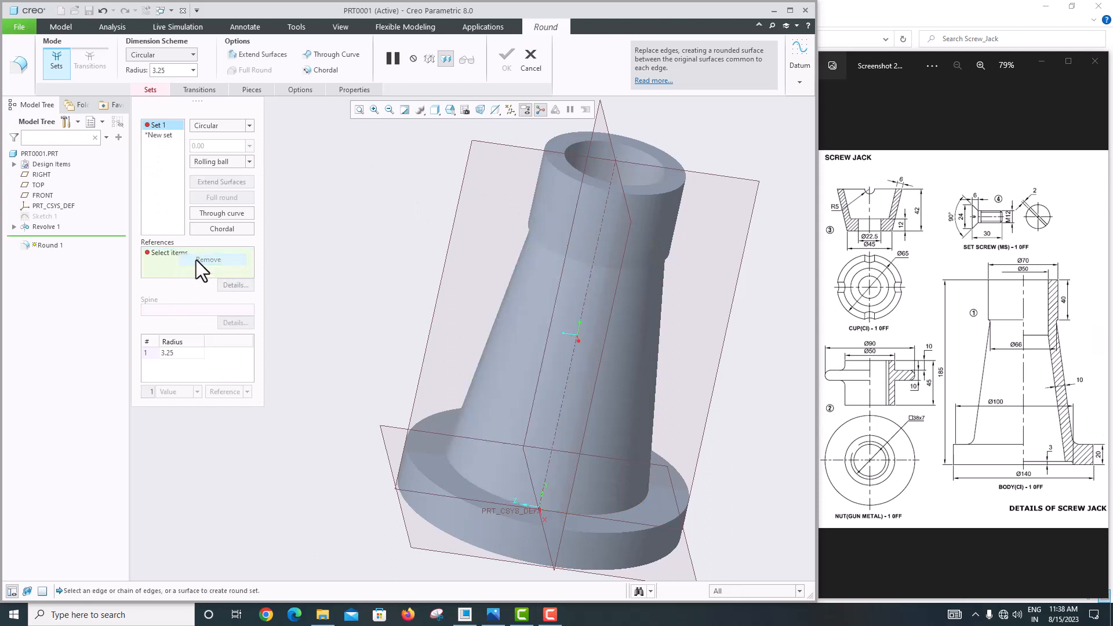
Step: Round the edge where the tapered body meets the base flange with a 3 mm radius
click(486, 499)
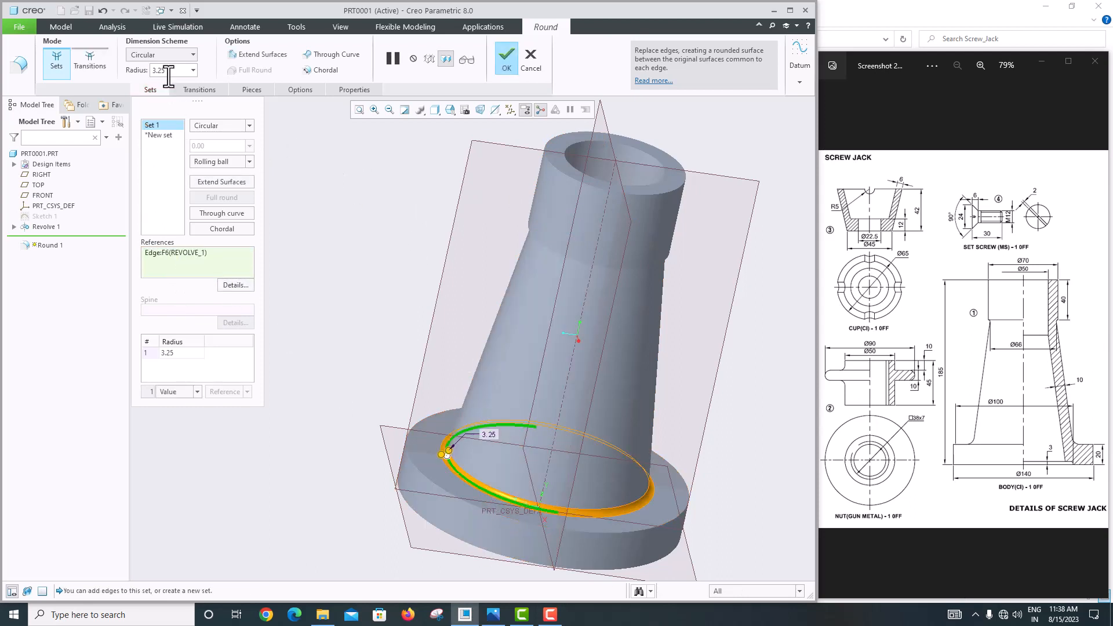
text(3)
key(Return)
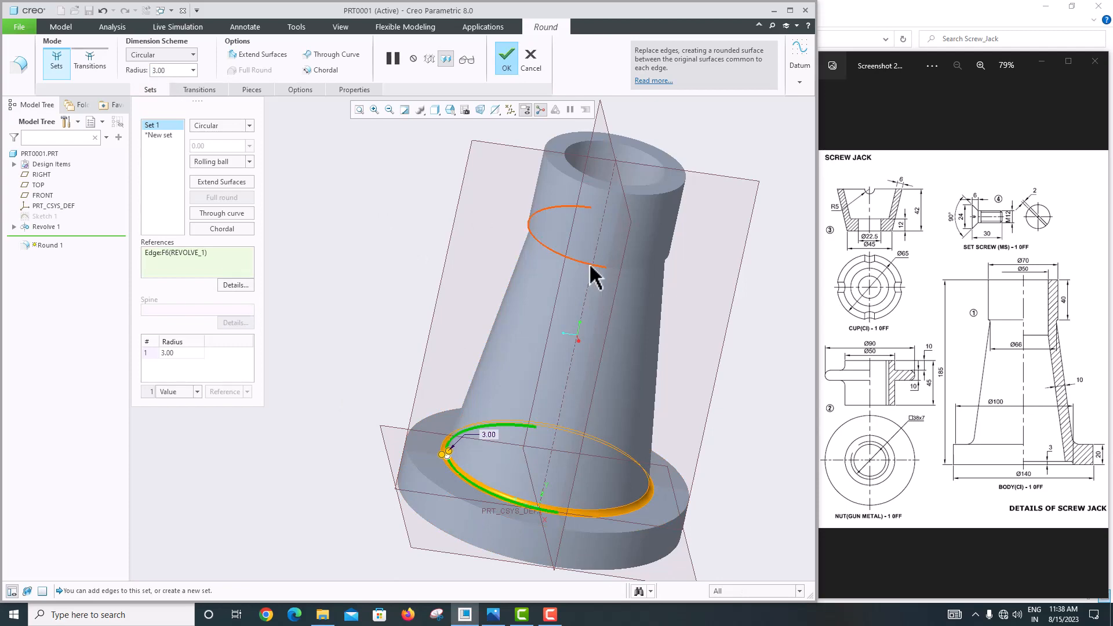
mouse_move(592, 273)
middle_down()
mouse_move(592, 284)
mouse_move(542, 281)
mouse_move(651, 331)
middle_up()
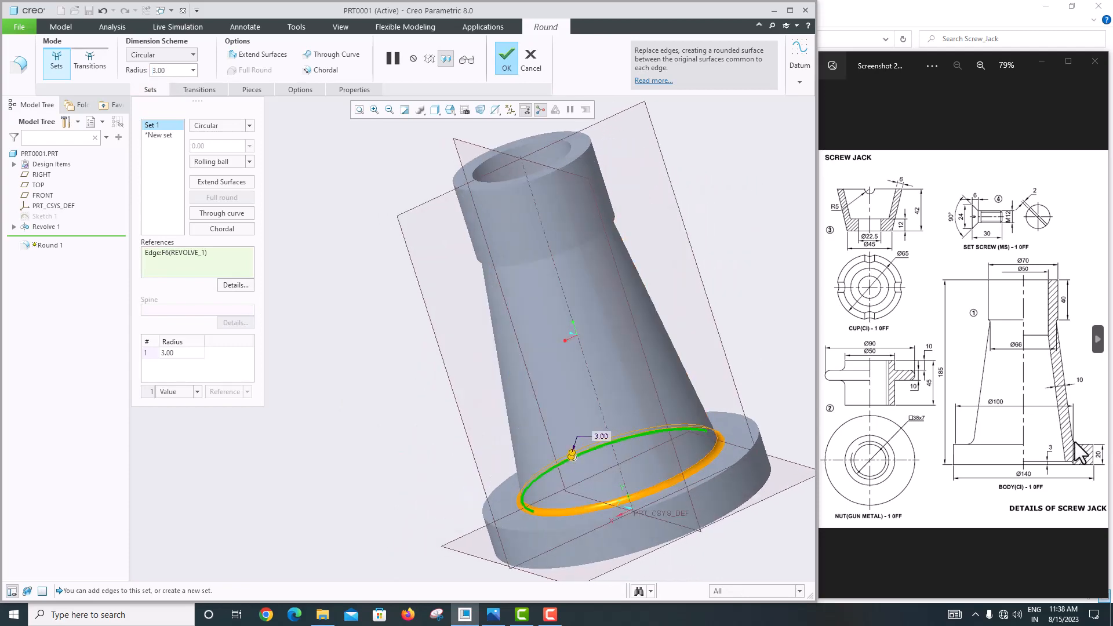
middle_drag(690, 391, 574, 264)
scroll(513, 220, down, 5)
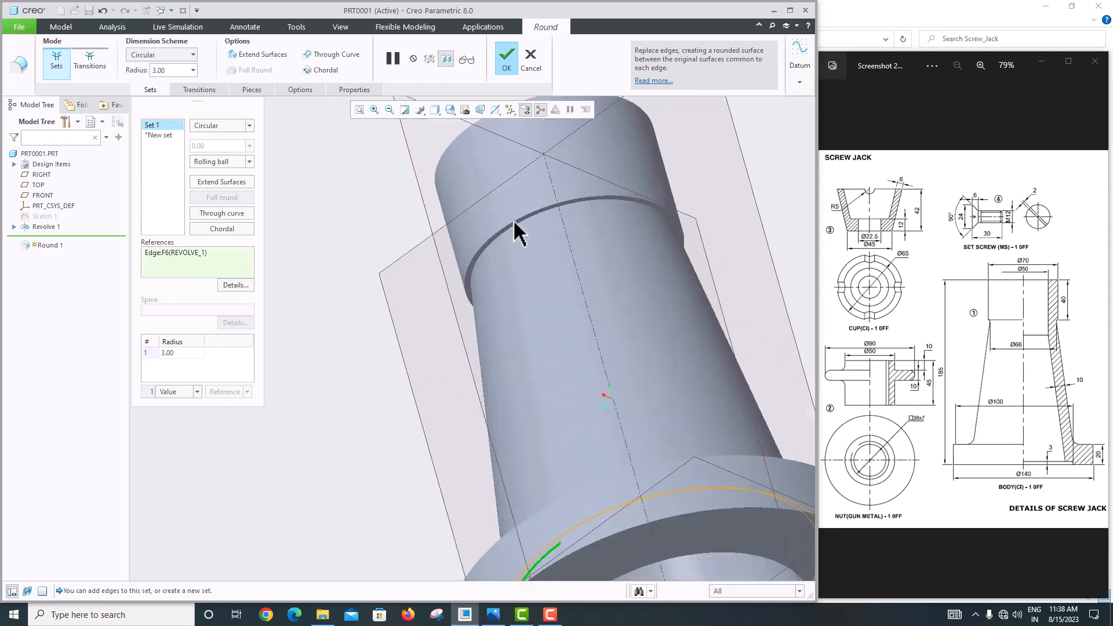
scroll(438, 281, up, 6)
mouse_move(519, 310)
middle_down()
mouse_move(489, 266)
mouse_move(538, 328)
mouse_move(547, 370)
mouse_move(522, 311)
middle_up()
middle_click(530, 328)
Step: Start another Round on the edge where the taper meets the upper collar's underside, with a 2 mm radius
scroll(522, 310, down, 6)
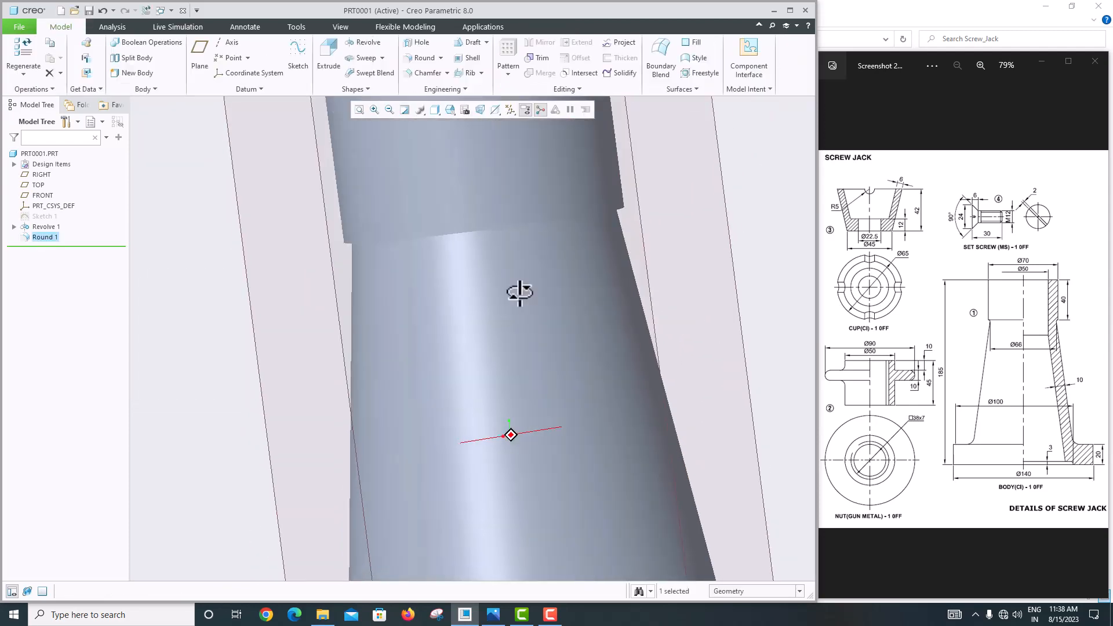
scroll(455, 192, down, 3)
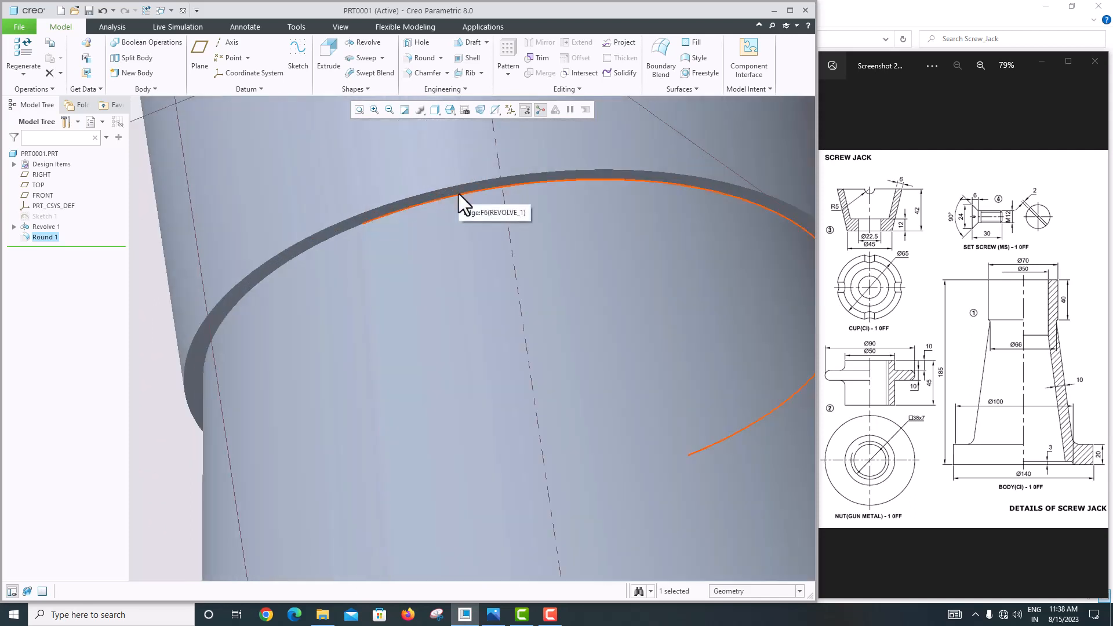
click(429, 58)
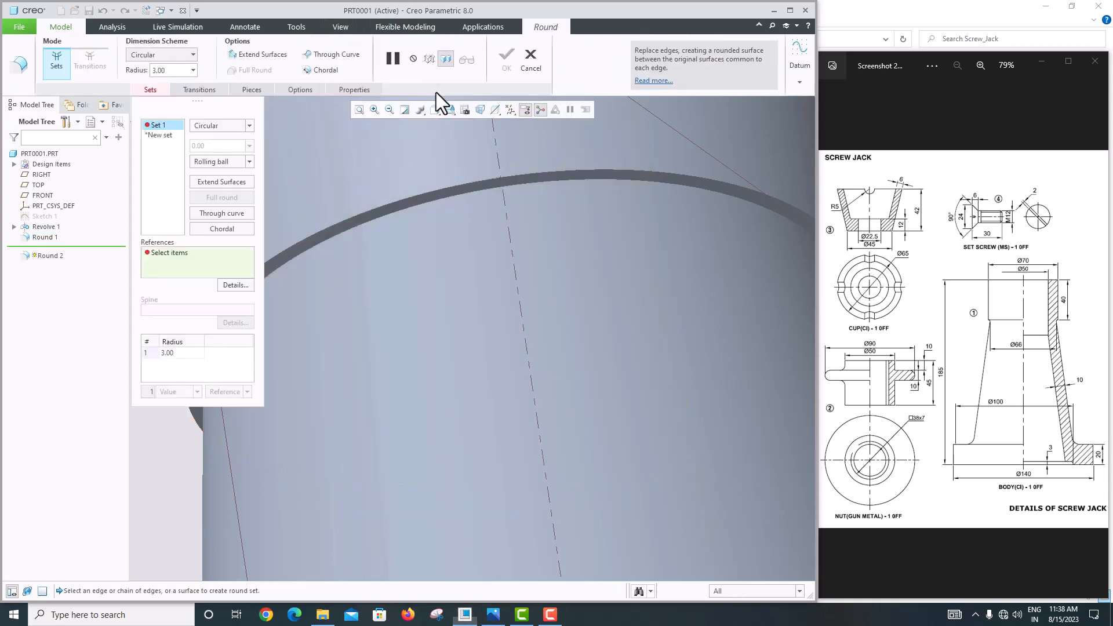
click(448, 197)
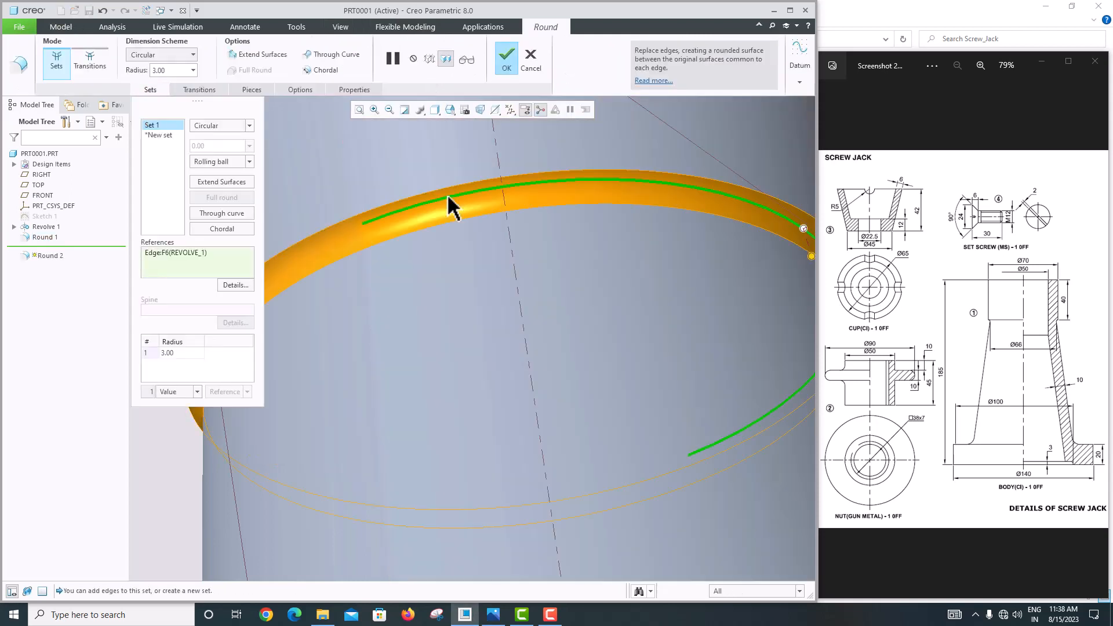
double_click(162, 70)
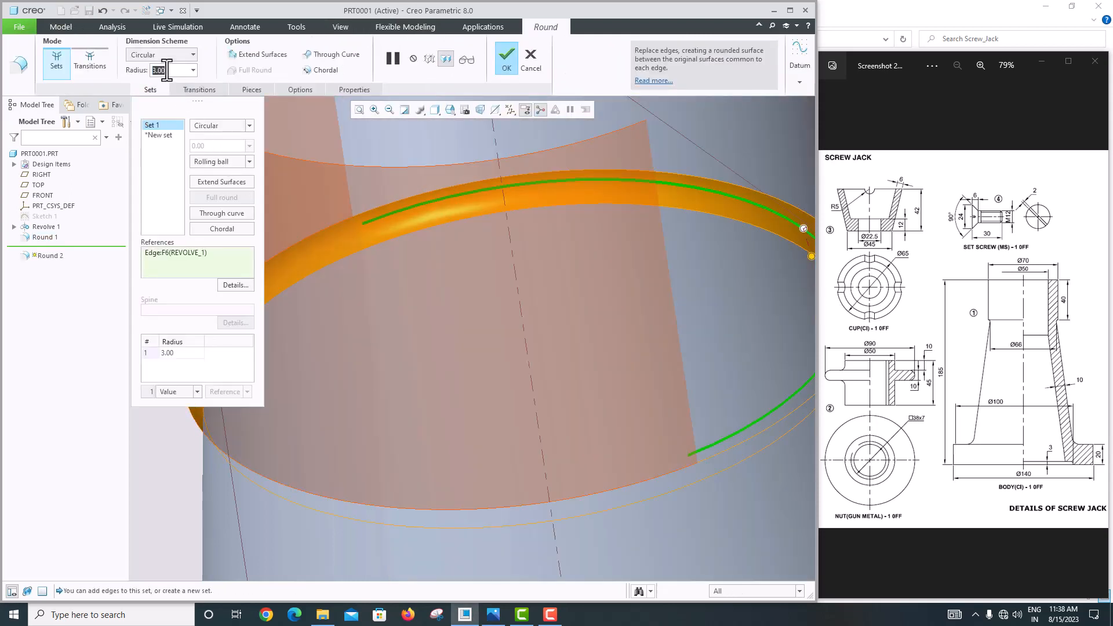
text(2)
key(Return)
scroll(481, 300, down, 4)
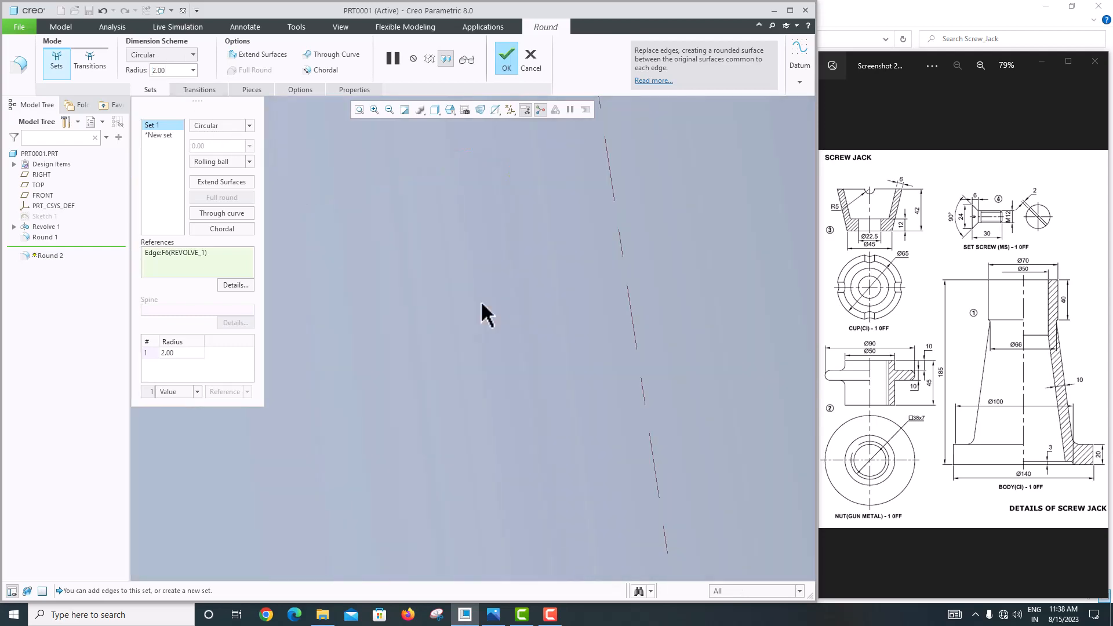
Step: Add the circular corner edge of the base recess to the same 2 mm round set and complete the round
scroll(481, 300, up, 8)
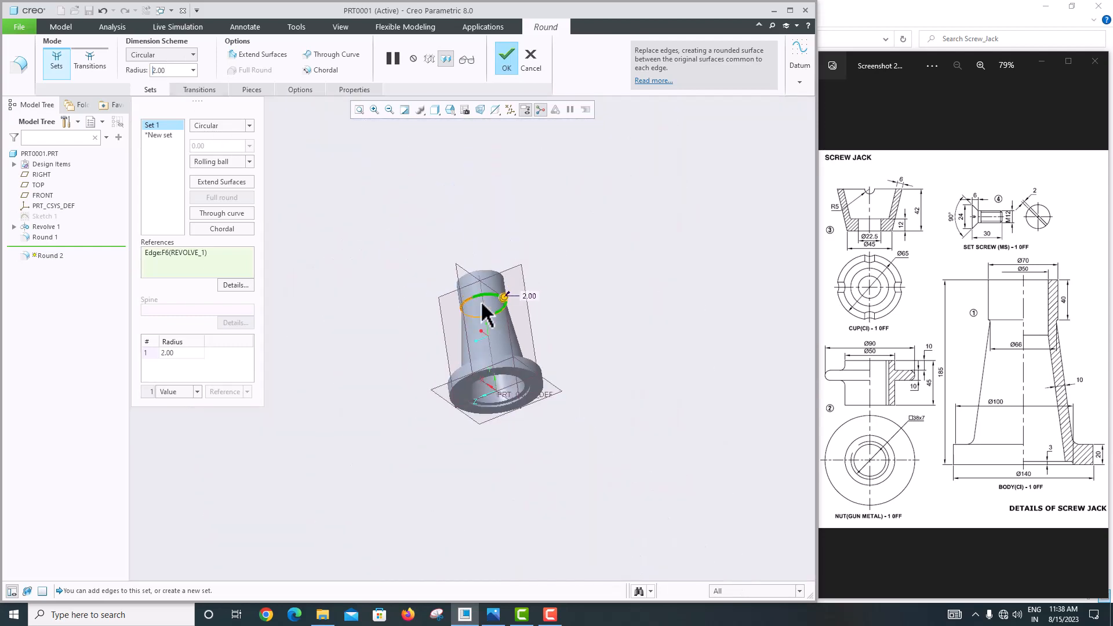
middle_drag(486, 313, 555, 302)
scroll(522, 323, down, 5)
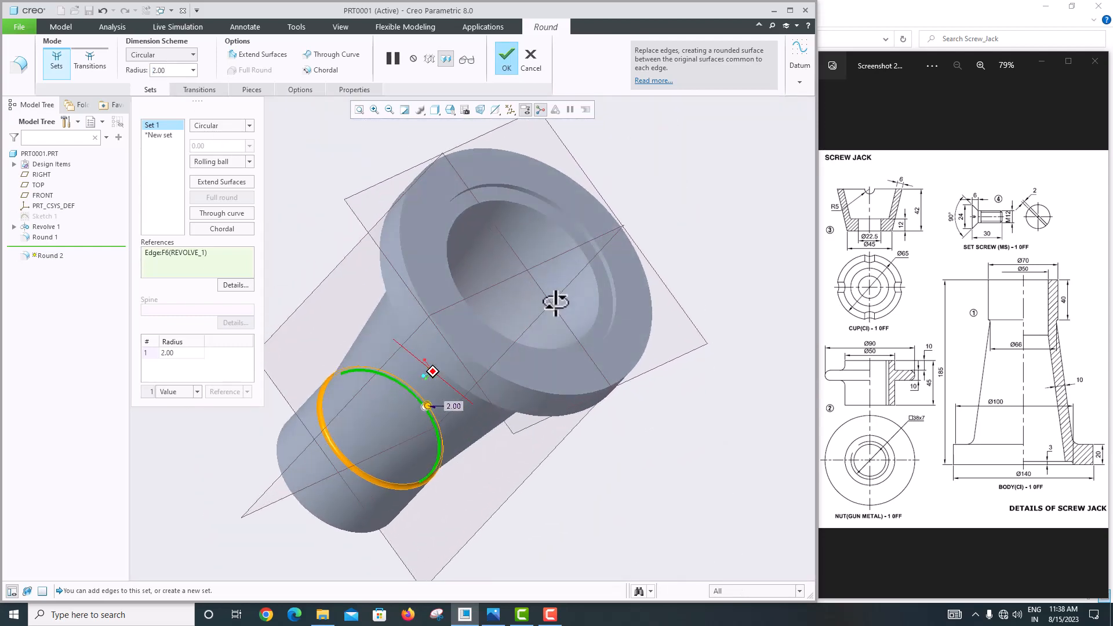
scroll(578, 229, down, 5)
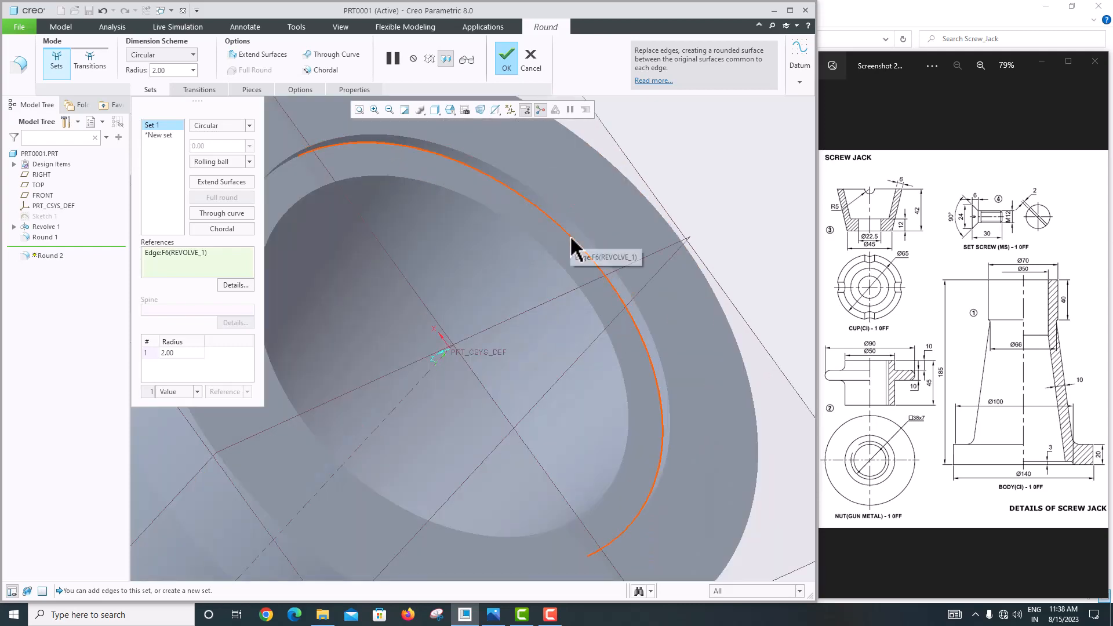
ctrl+click(572, 244)
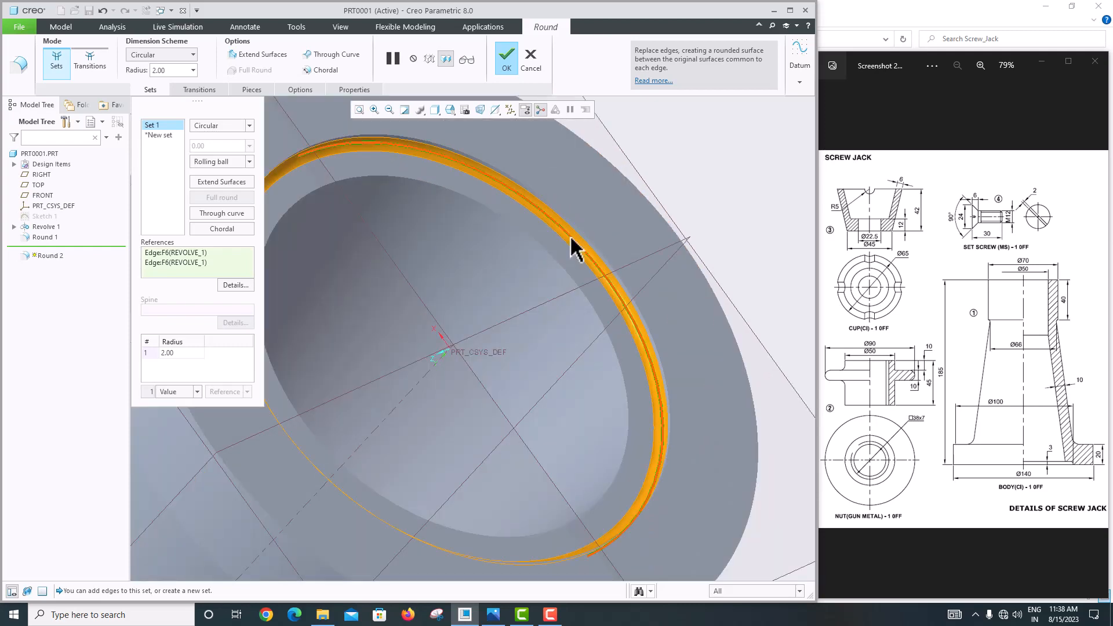
middle_click(559, 296)
Step: Save a copy of the part as 1_Body in the Screw_Jack folder
scroll(565, 318, up, 6)
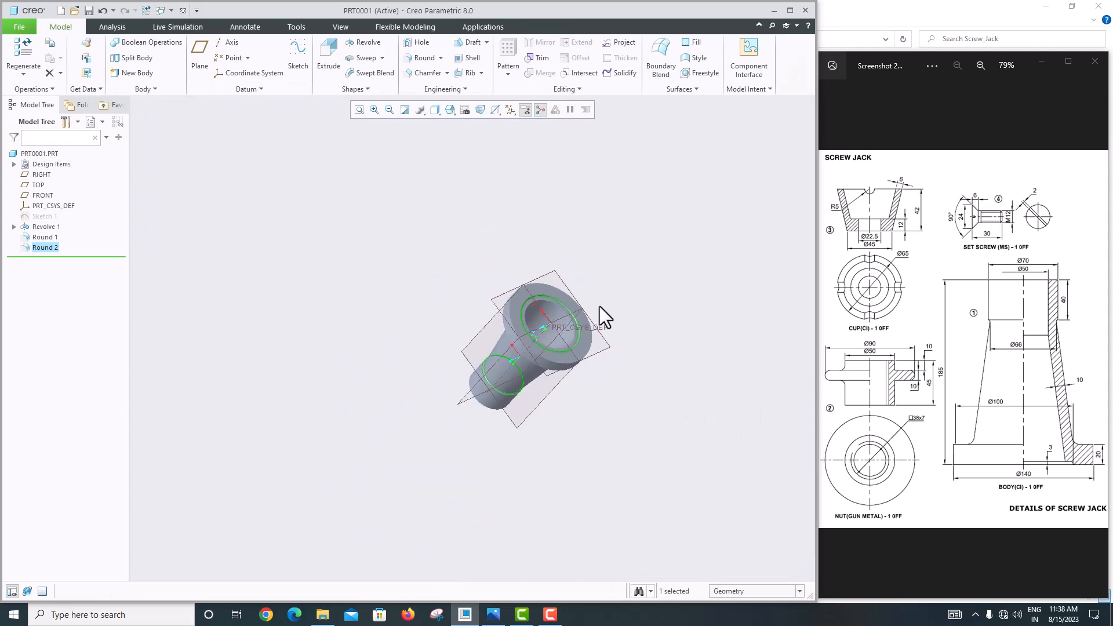
middle_drag(539, 394, 475, 360)
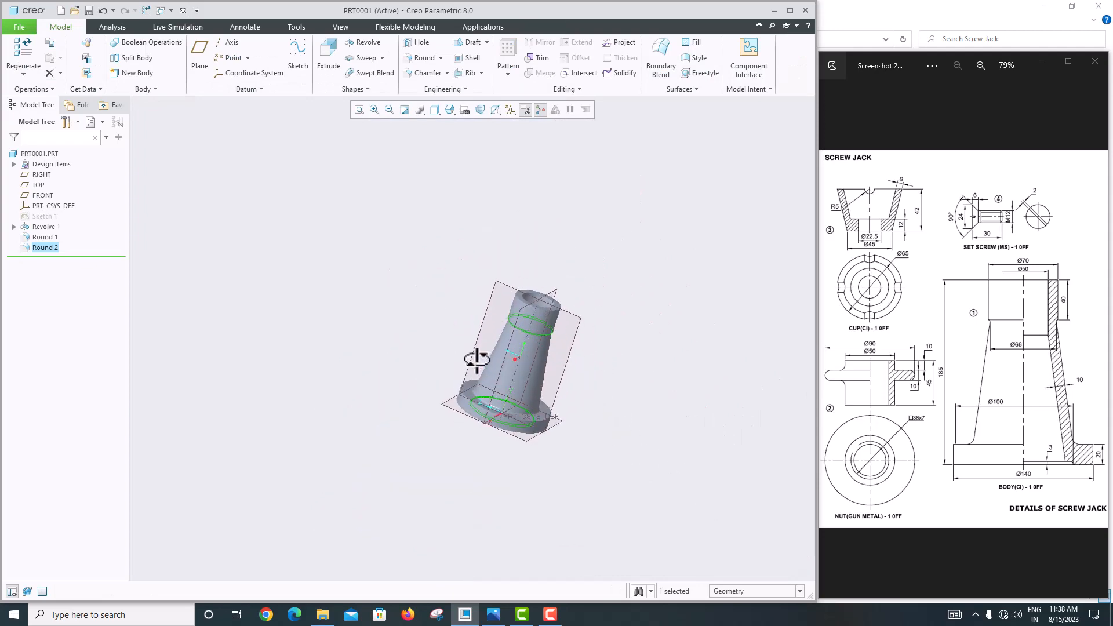
middle_drag(604, 395, 554, 364)
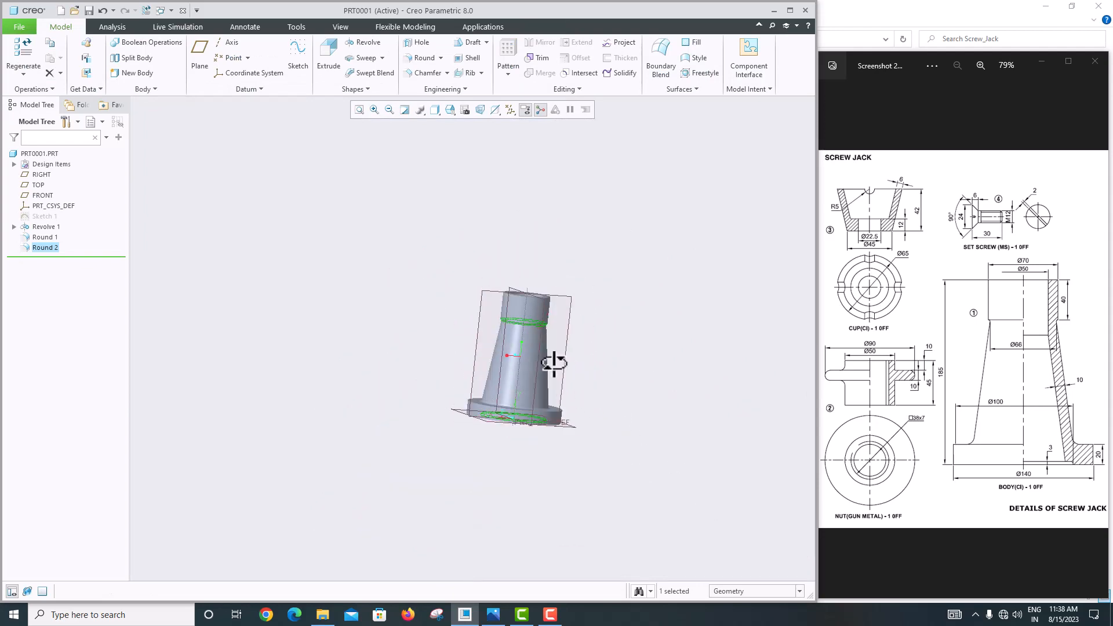
click(16, 29)
mouse_move(24, 106)
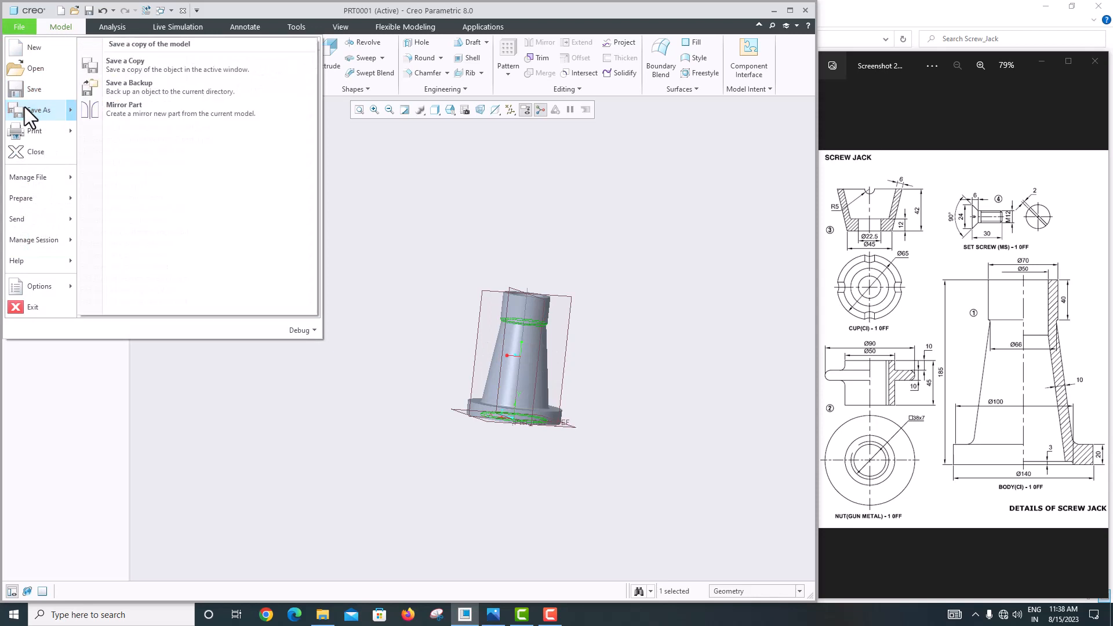
click(141, 76)
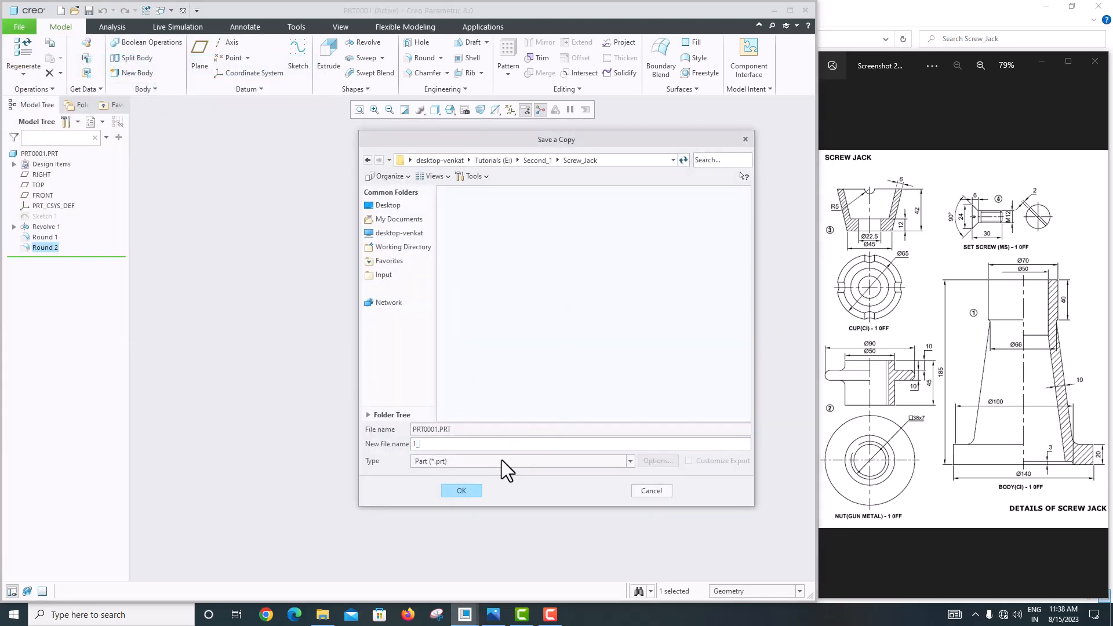
text(1_Body)
key(Return)
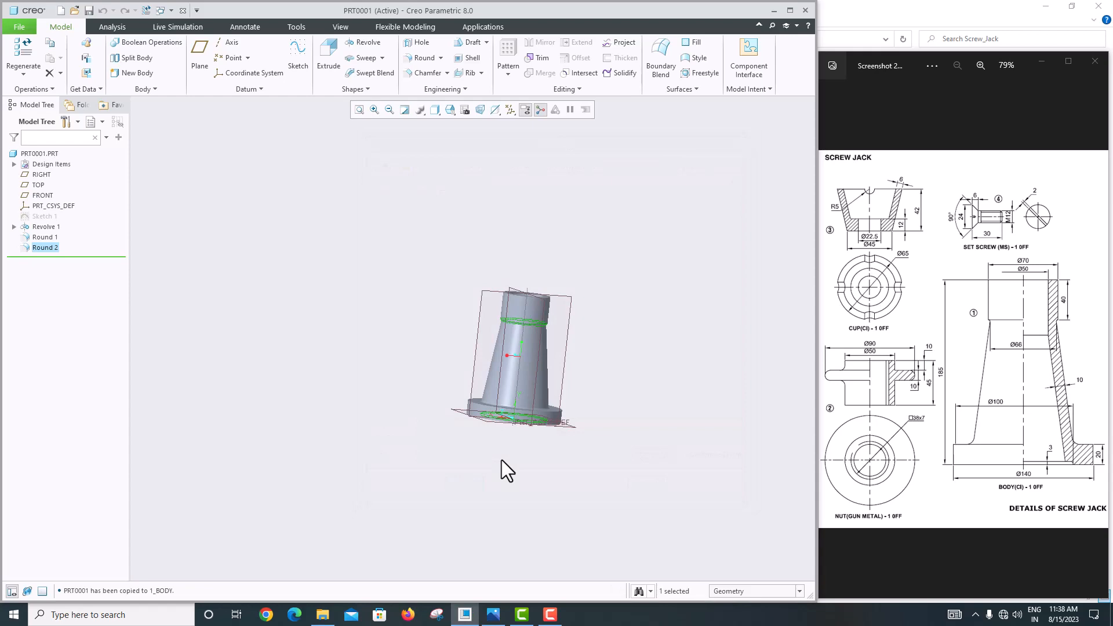
Step: Close the finished body part and create a new solid part from the mmns_part_solid_abs template
click(24, 28)
click(37, 152)
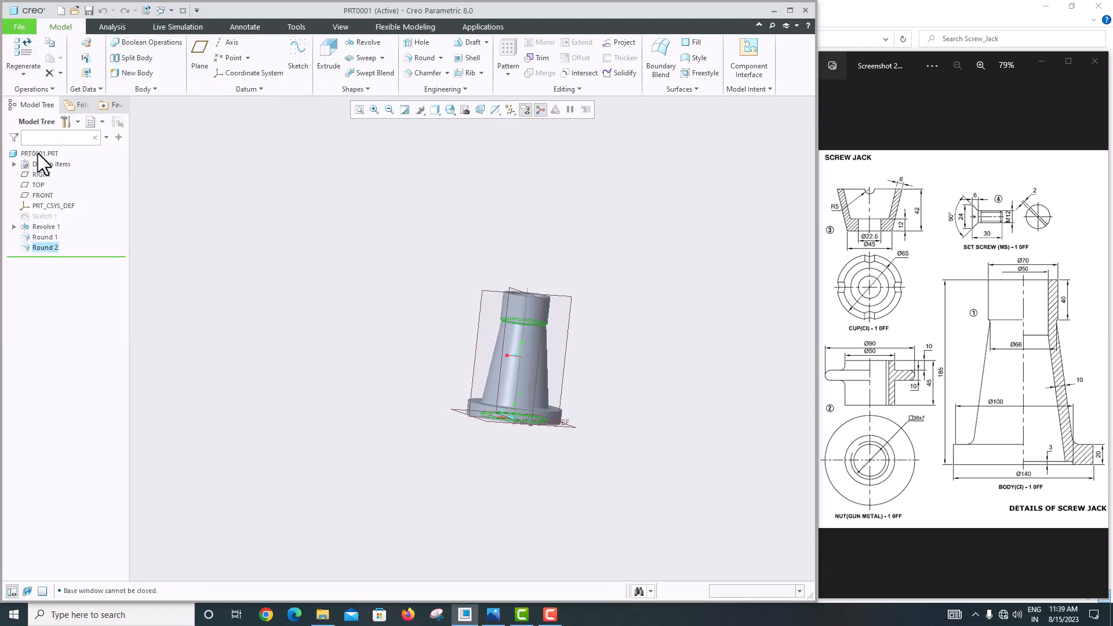
click(17, 58)
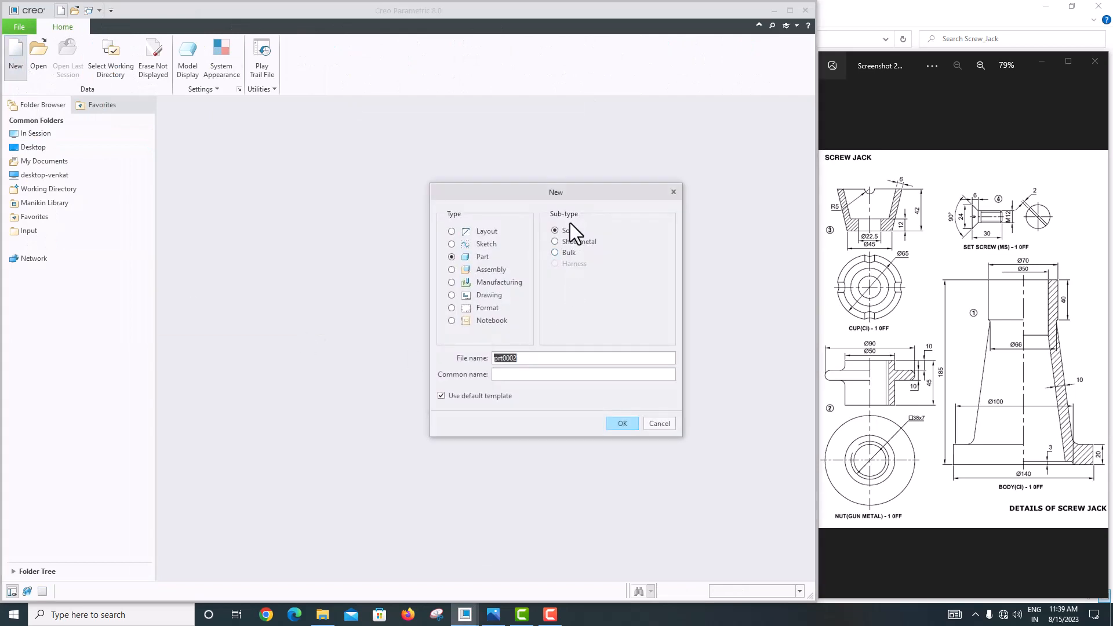
click(454, 399)
click(627, 425)
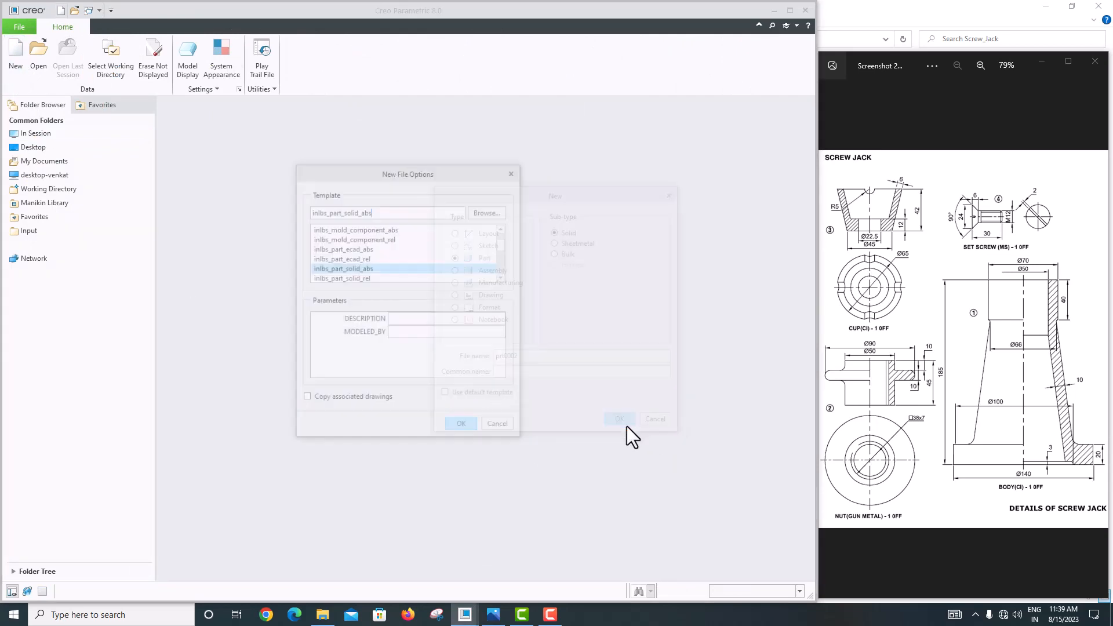
scroll(342, 276, down, 3)
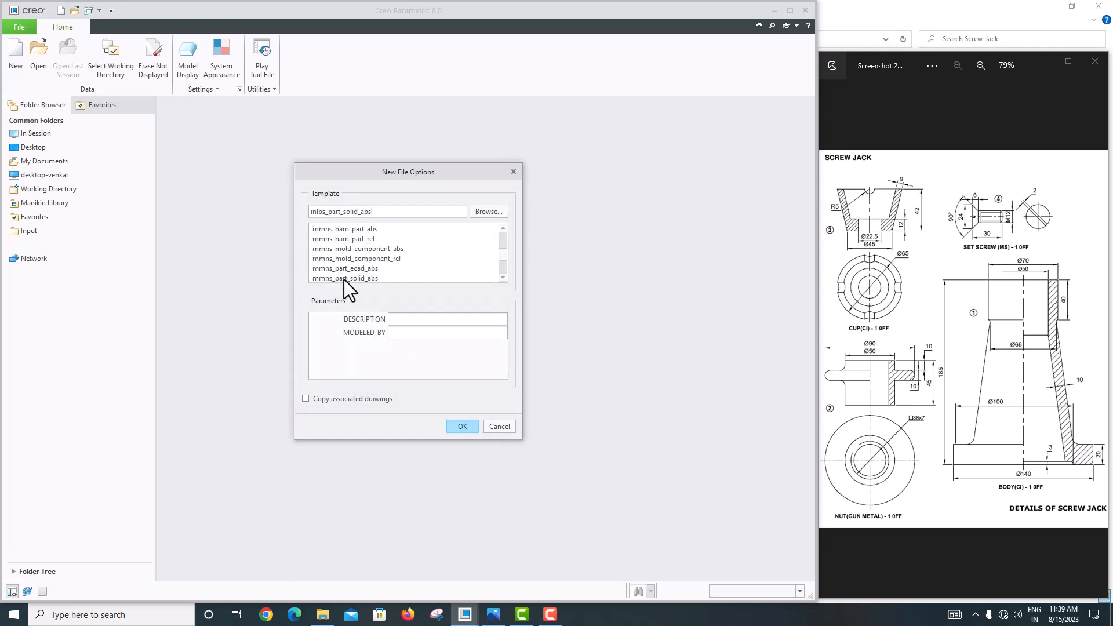
click(343, 278)
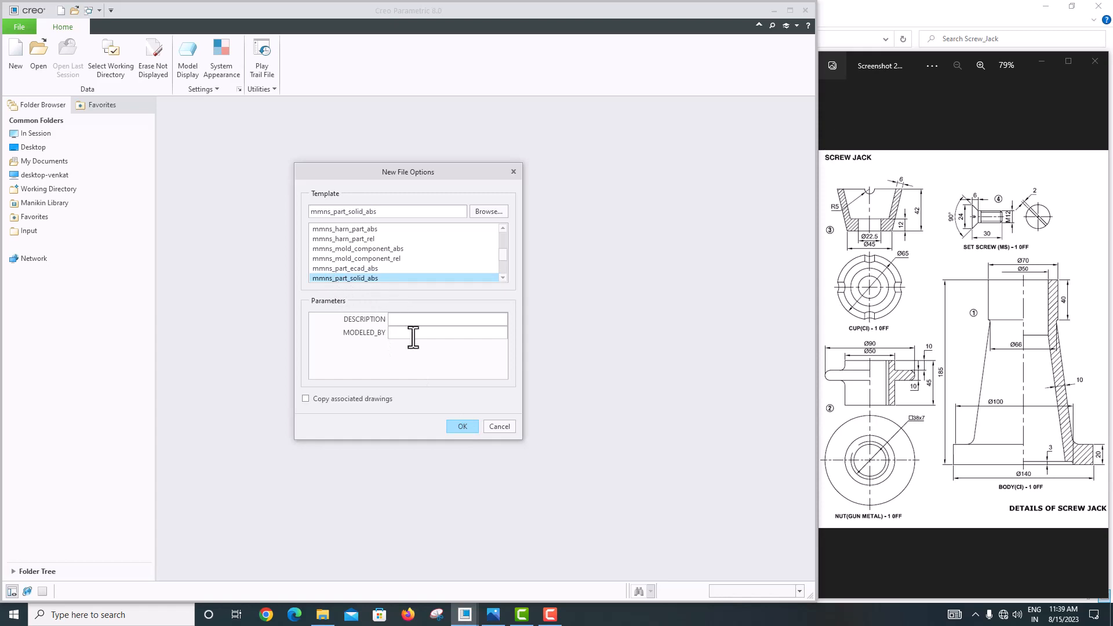
click(466, 425)
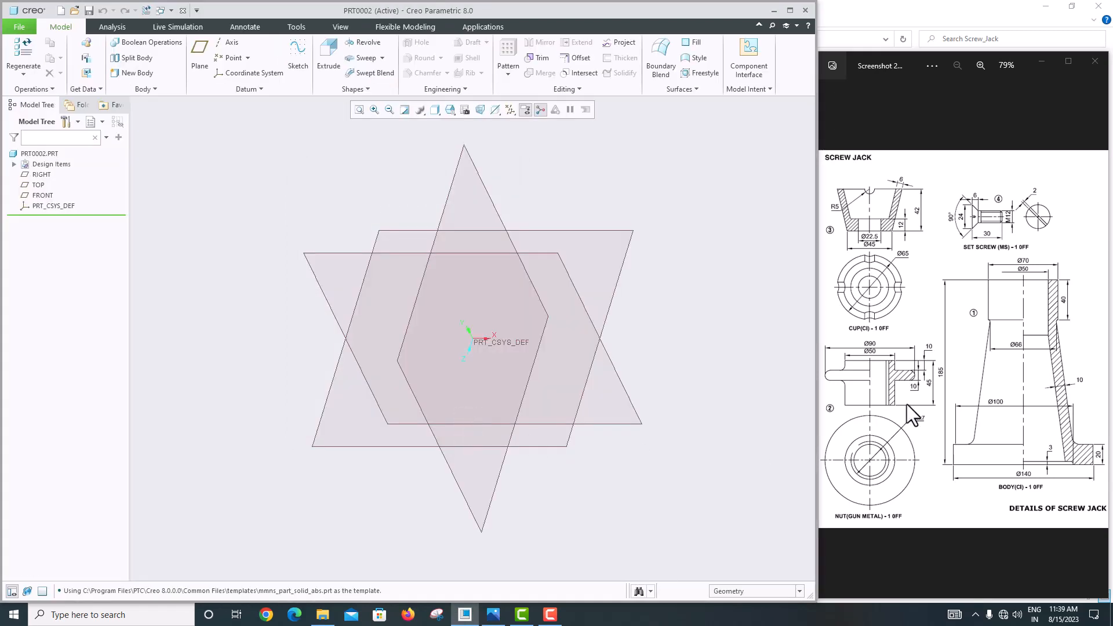
Step: Start a sketch on the FRONT plane for the nut and orient the view parallel to the sketch plane
double_click(866, 379)
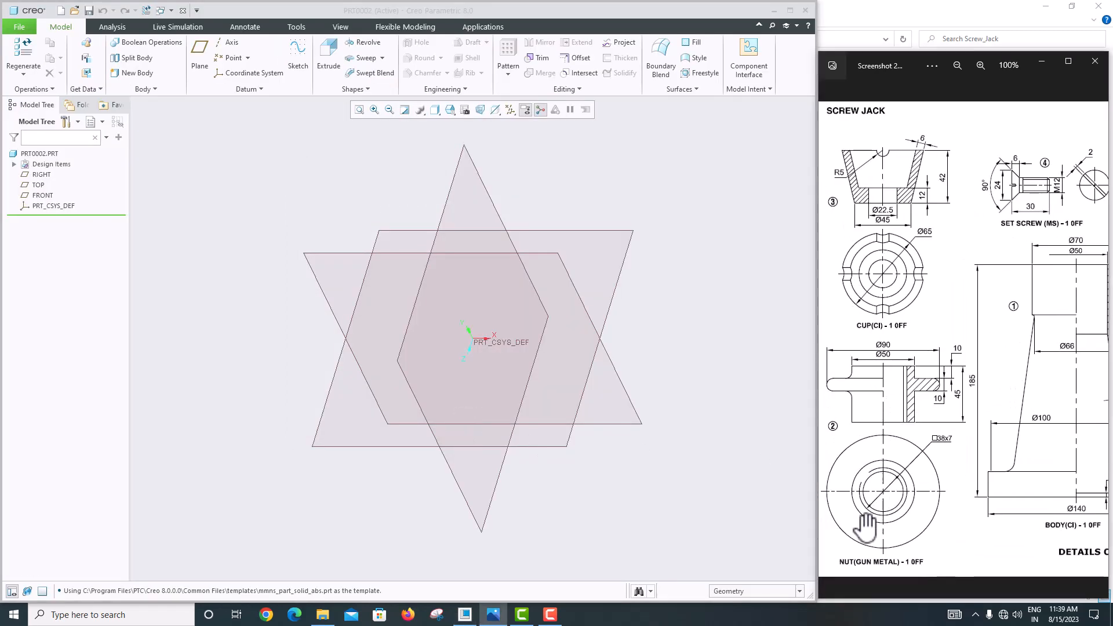
scroll(864, 536, up, 1)
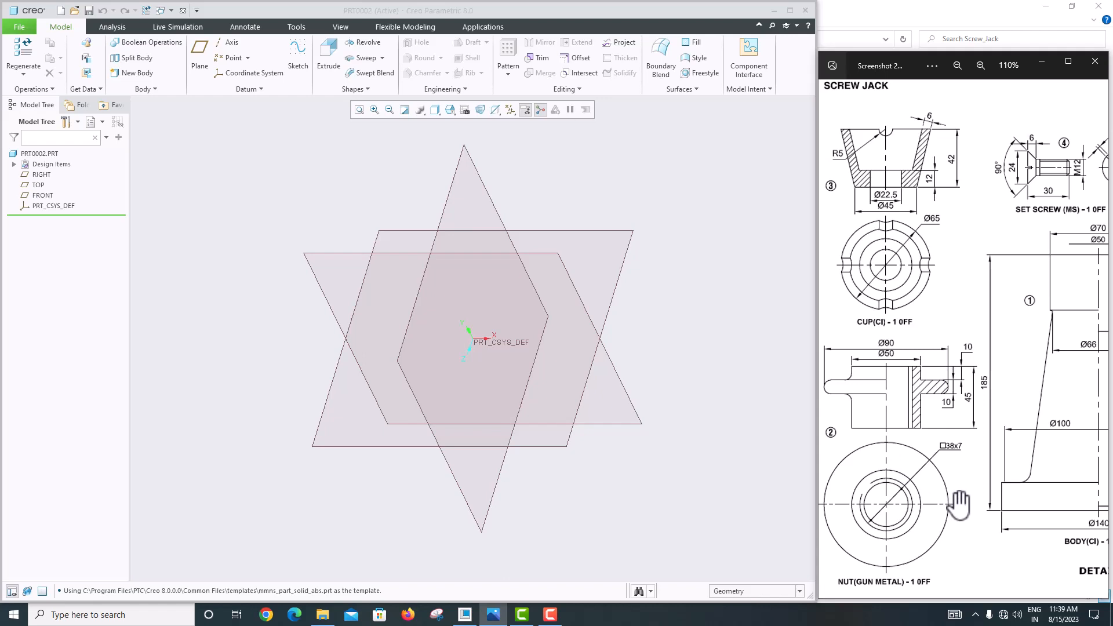
scroll(951, 455, up, 2)
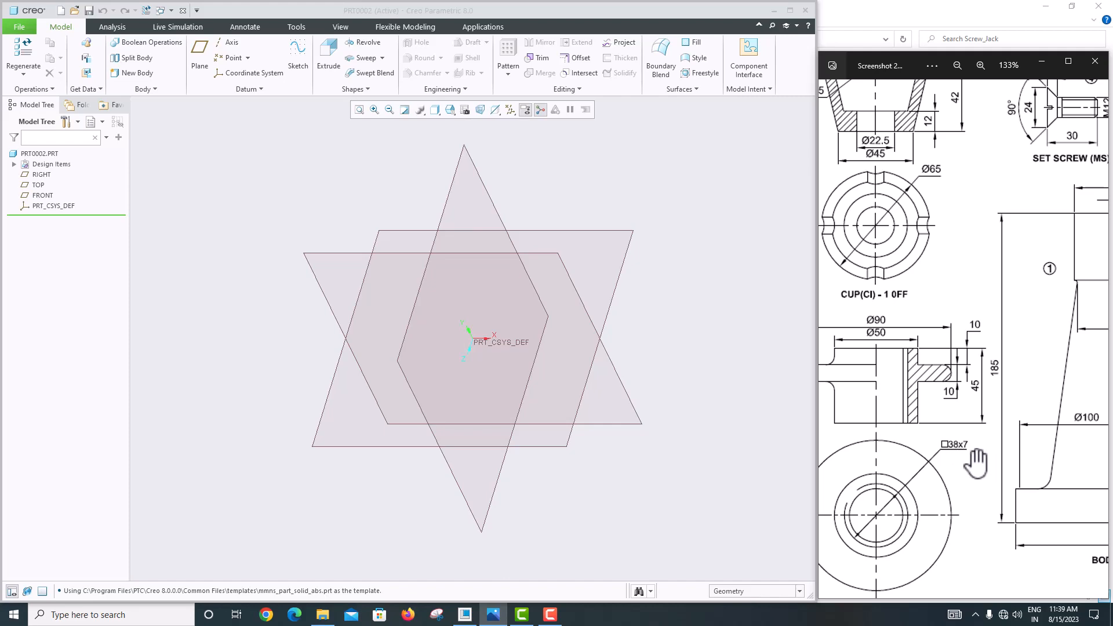
scroll(976, 463, down, 3)
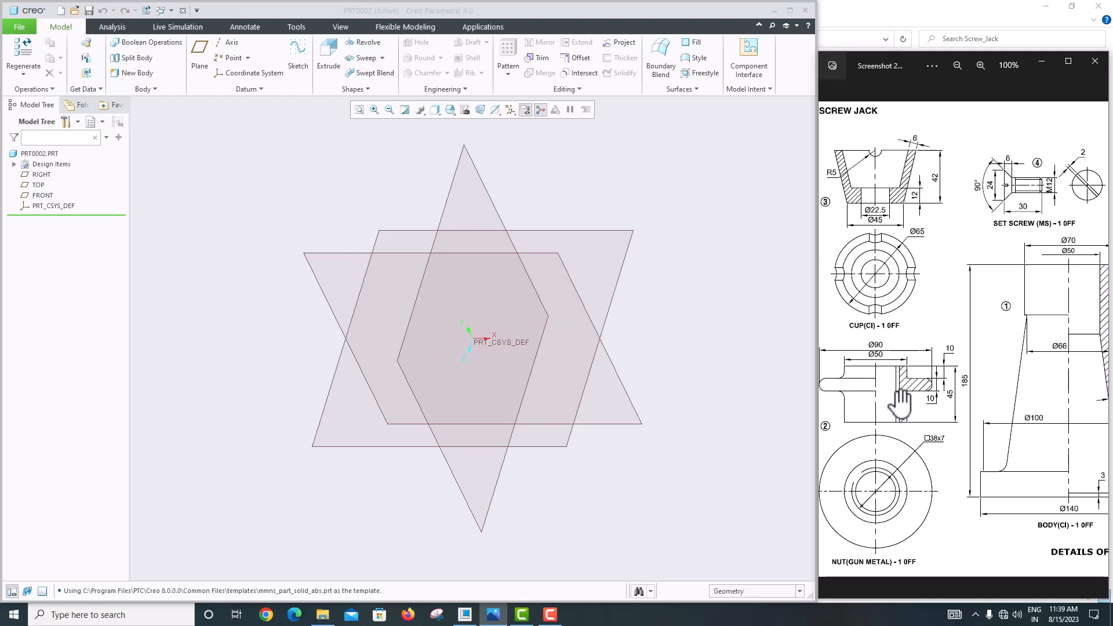
click(320, 254)
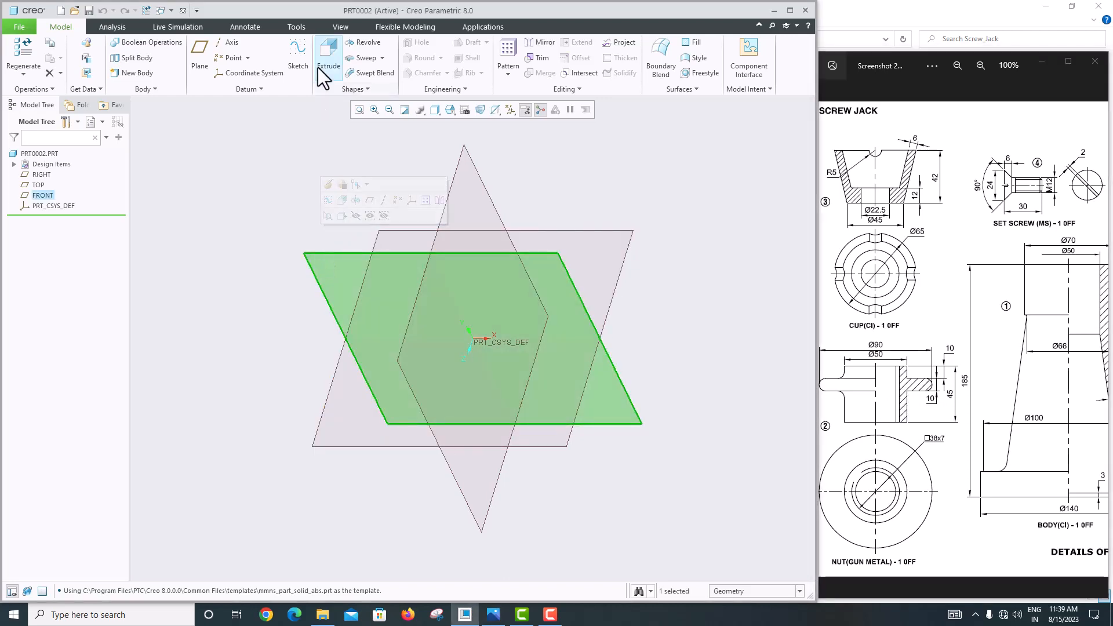
click(300, 55)
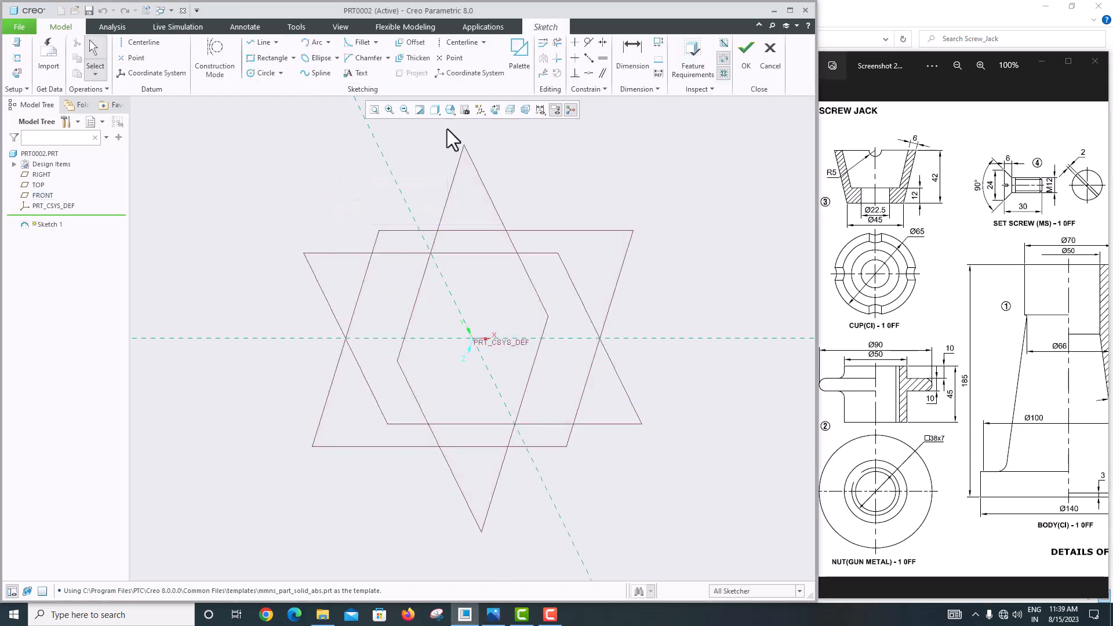
click(496, 109)
scroll(957, 527, down, 2)
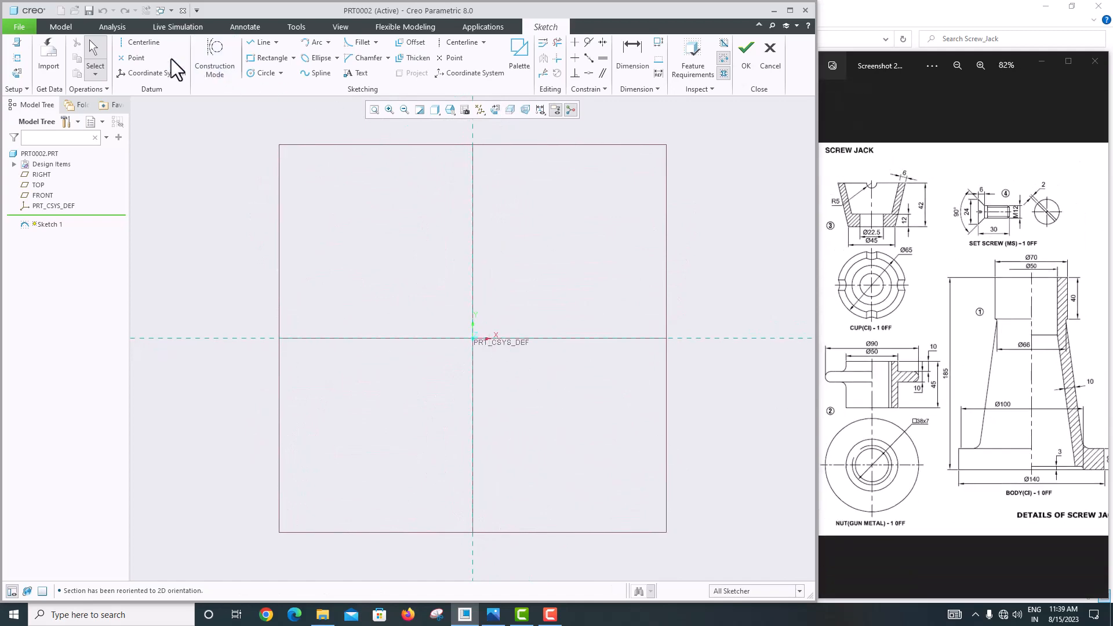
Step: Draw a vertical datum centerline through the origin along the vertical sketch reference
click(144, 42)
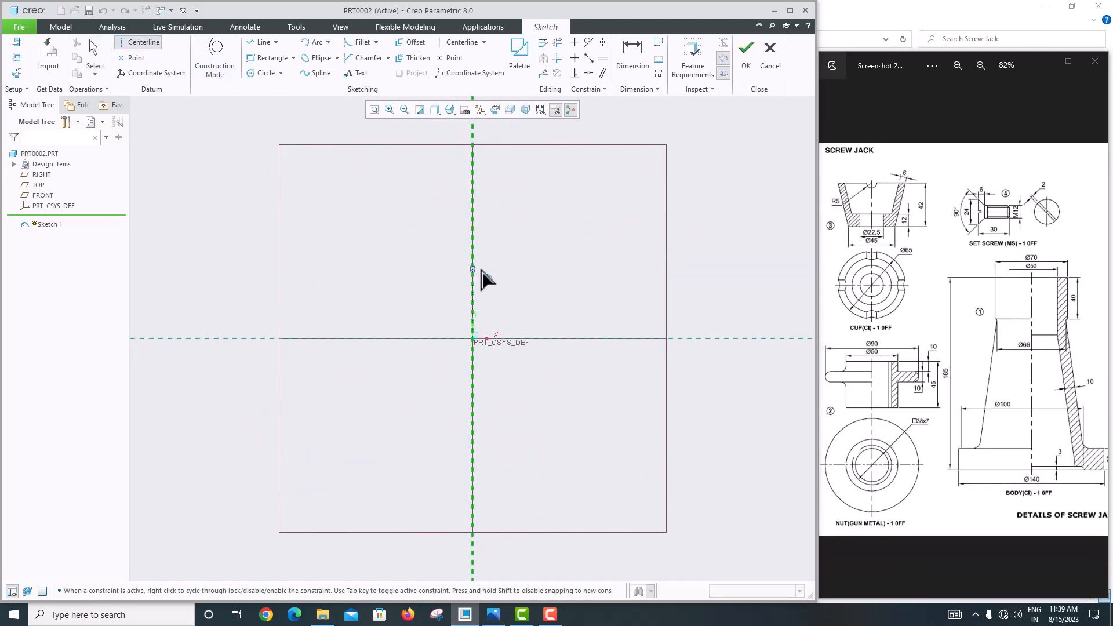
click(475, 227)
middle_click(530, 274)
Step: Sketch a horizontal line about 34 mm long on the horizontal reference, starting about 40 mm to the right of the centerline
scroll(565, 366, up, 5)
scroll(581, 443, down, 7)
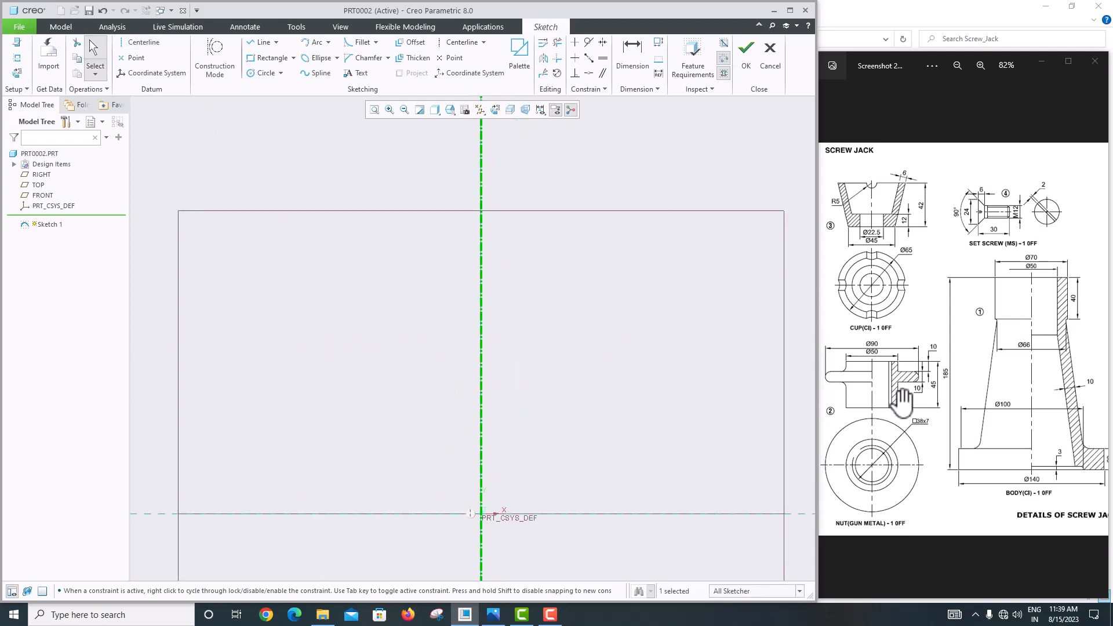
scroll(902, 400, up, 2)
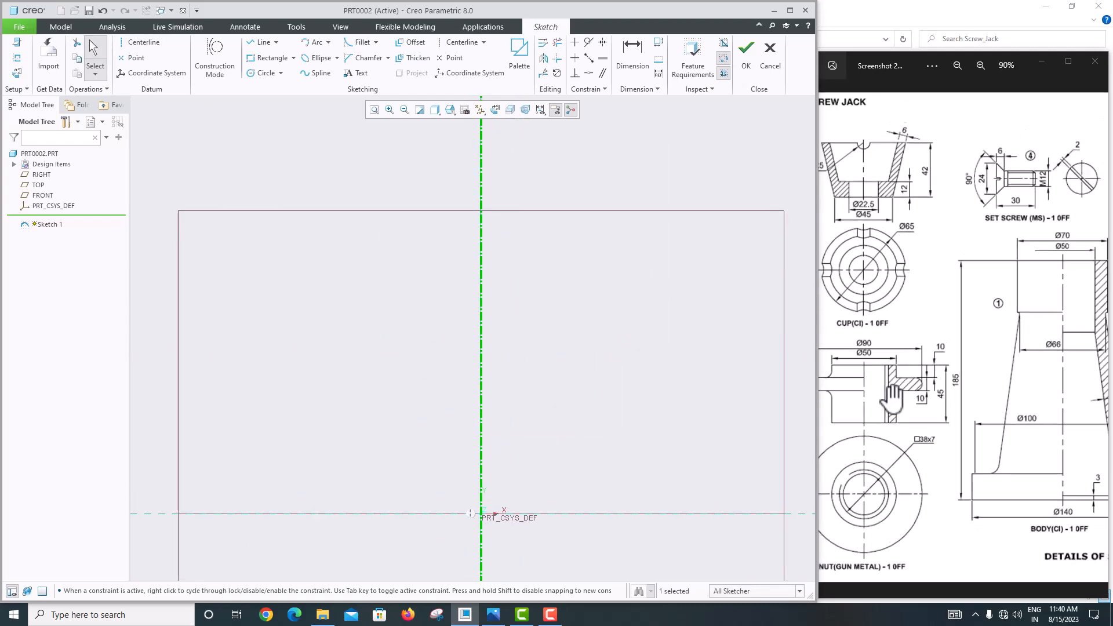
scroll(898, 388, up, 2)
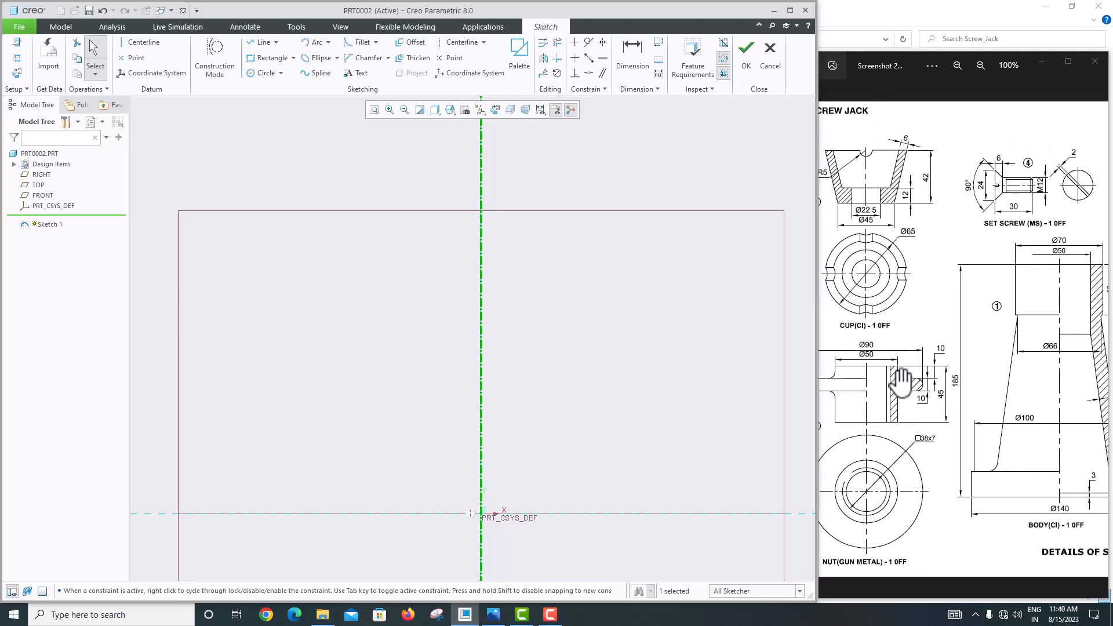
click(261, 42)
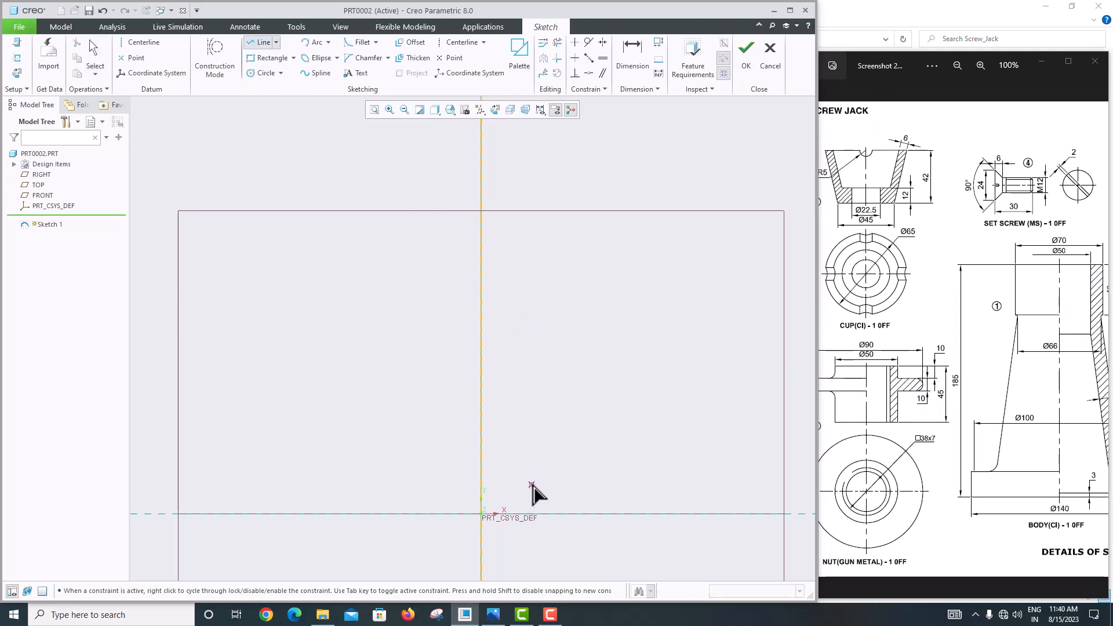
click(529, 513)
click(569, 514)
middle_click(568, 470)
middle_click(548, 565)
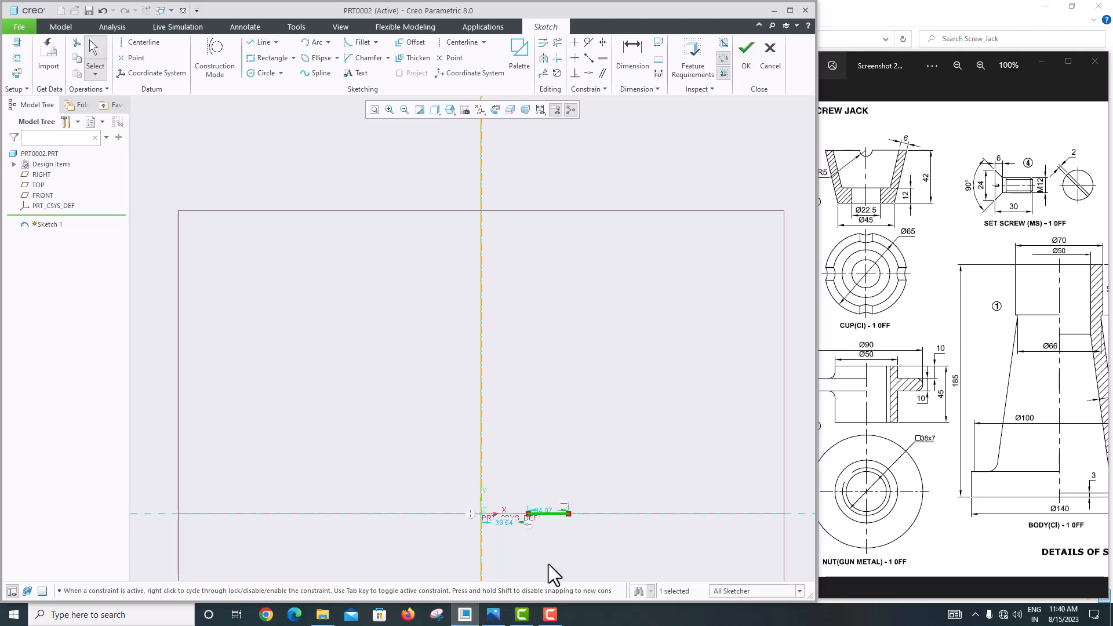
Step: Dimension the line's inner endpoint at a linear distance of 38 mm from the centerline
scroll(548, 564, up, 3)
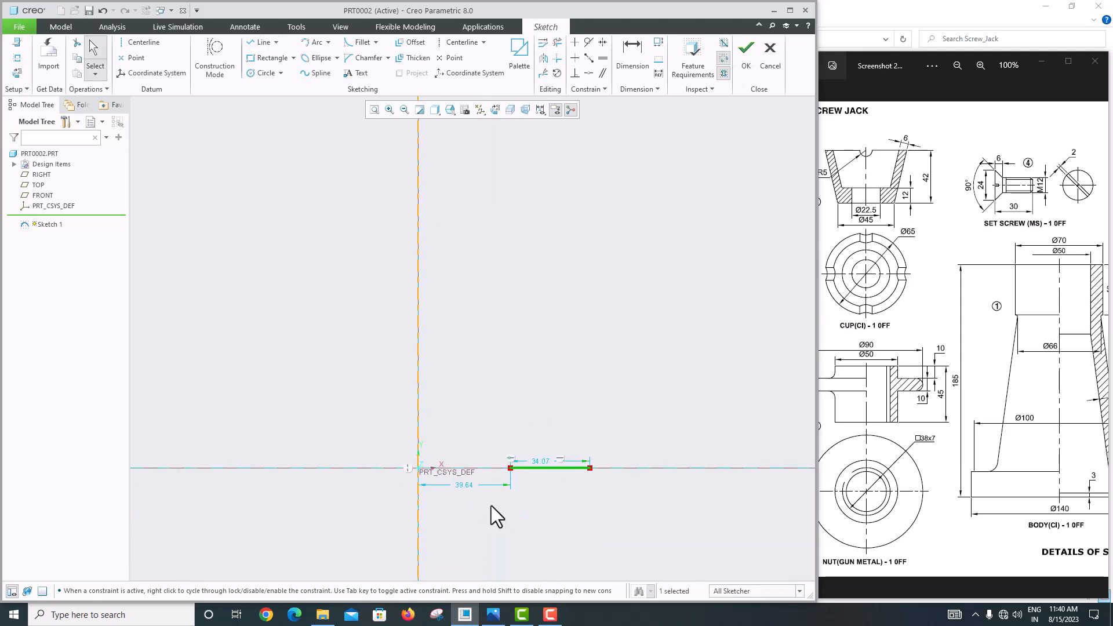
click(635, 53)
click(510, 467)
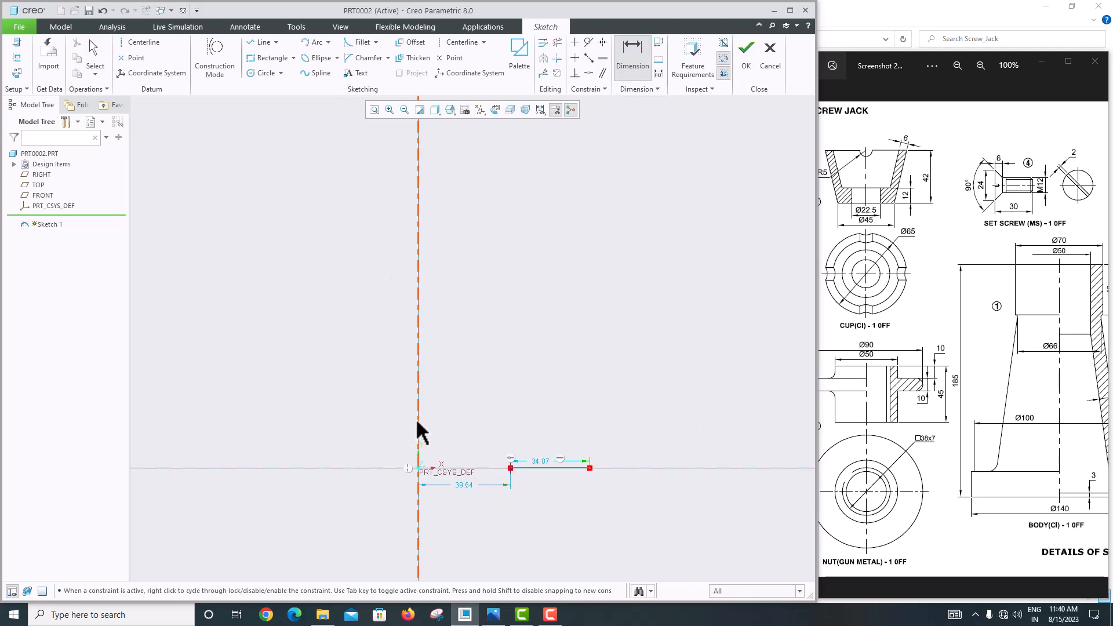
middle_click(456, 425)
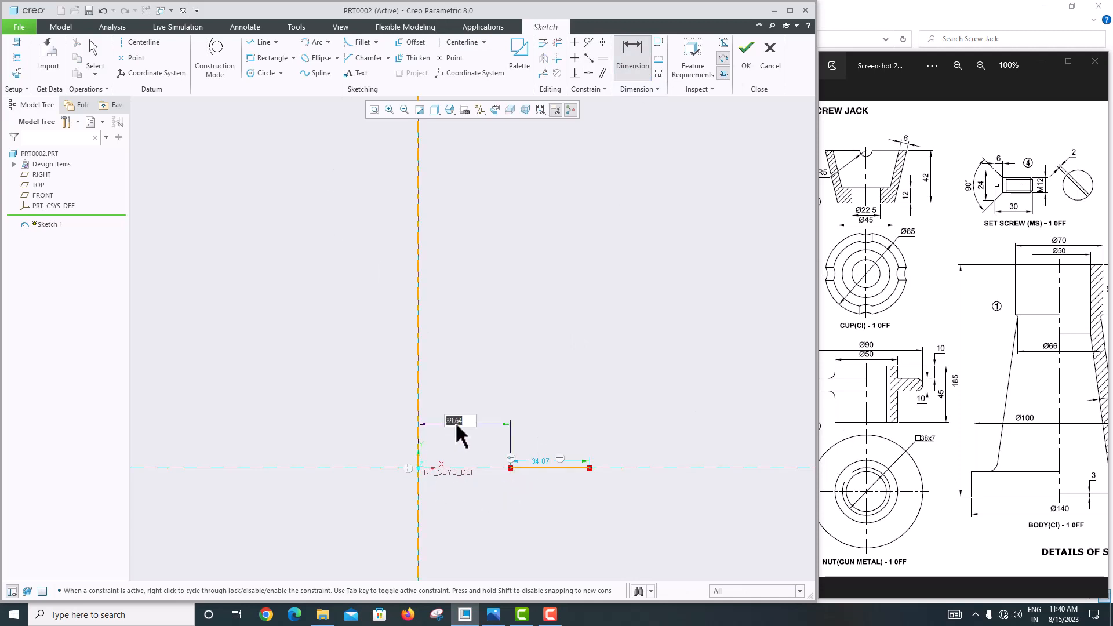
key(Return)
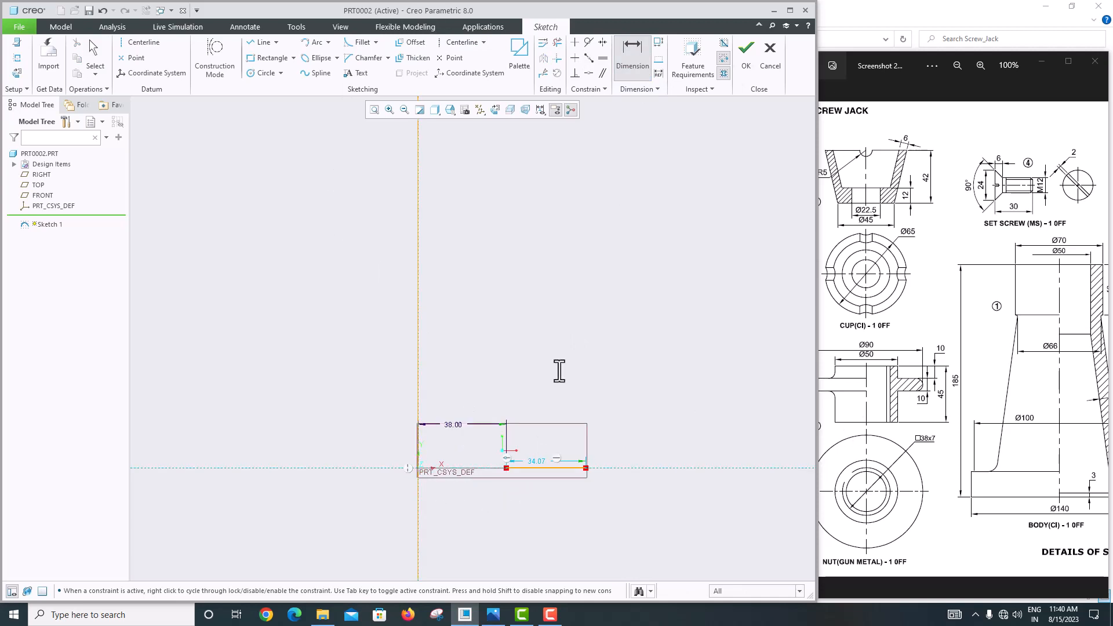
Step: Give the line's inner endpoint a 38 mm diameter dimension about the centerline, deleting the conflicting linear dimension
click(508, 469)
click(418, 433)
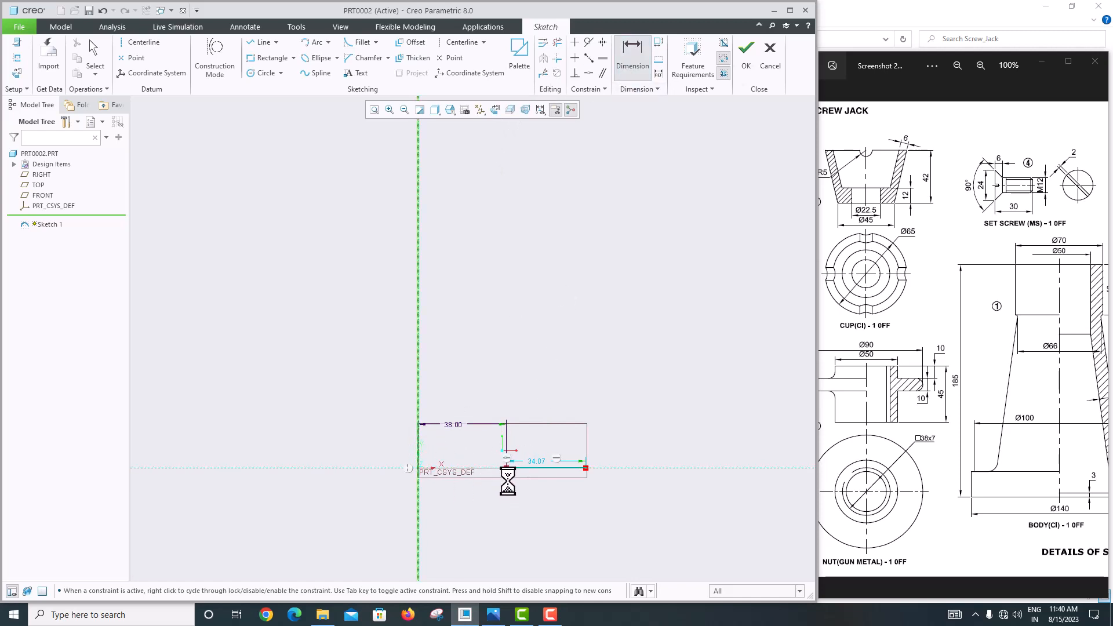
middle_click(456, 446)
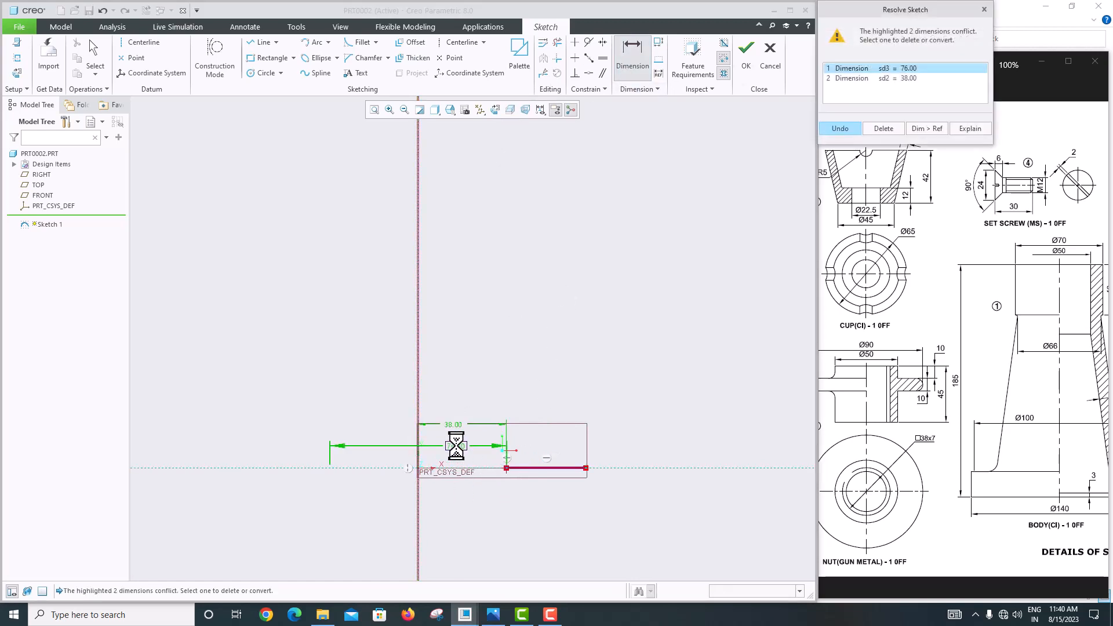
click(936, 79)
click(884, 129)
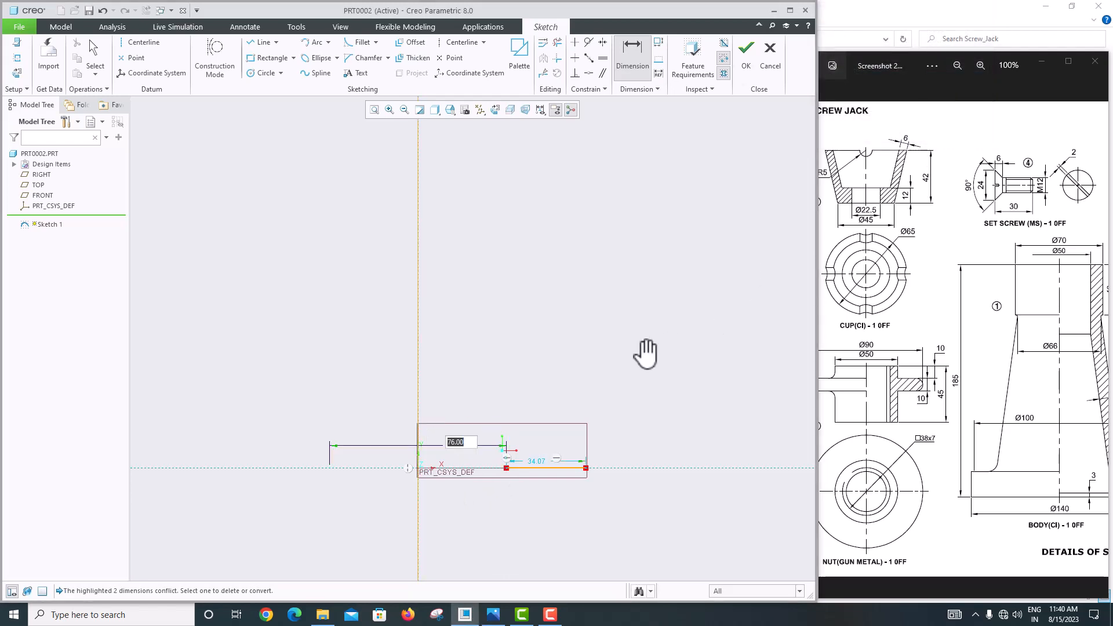
text(38)
key(Return)
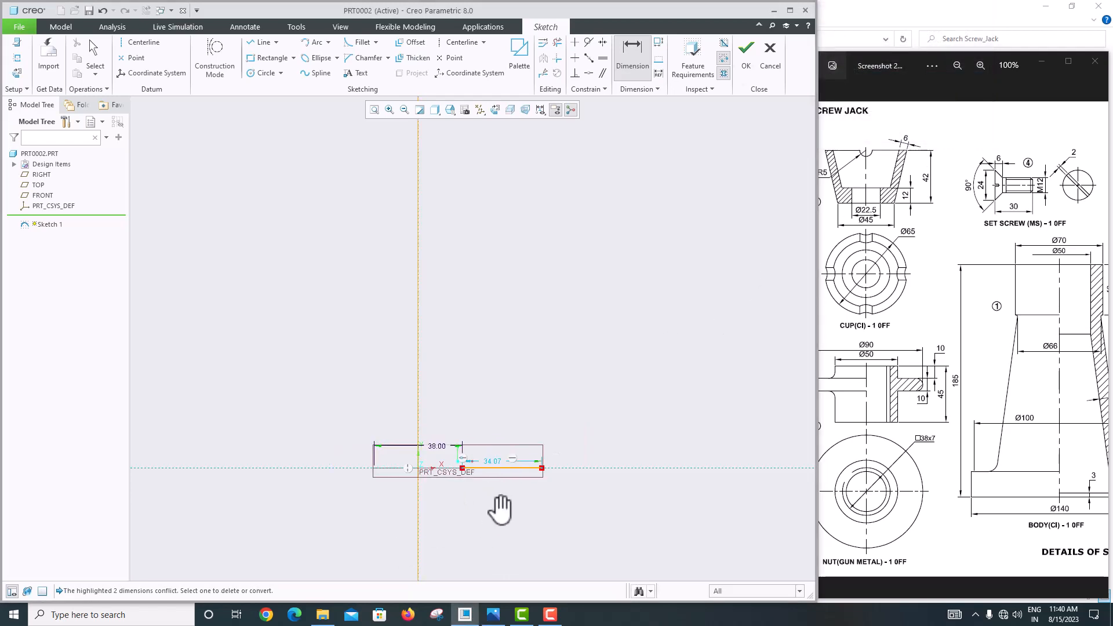
Step: Give the line's outer endpoint a 70 mm diameter dimension about the centerline
scroll(493, 472, up, 3)
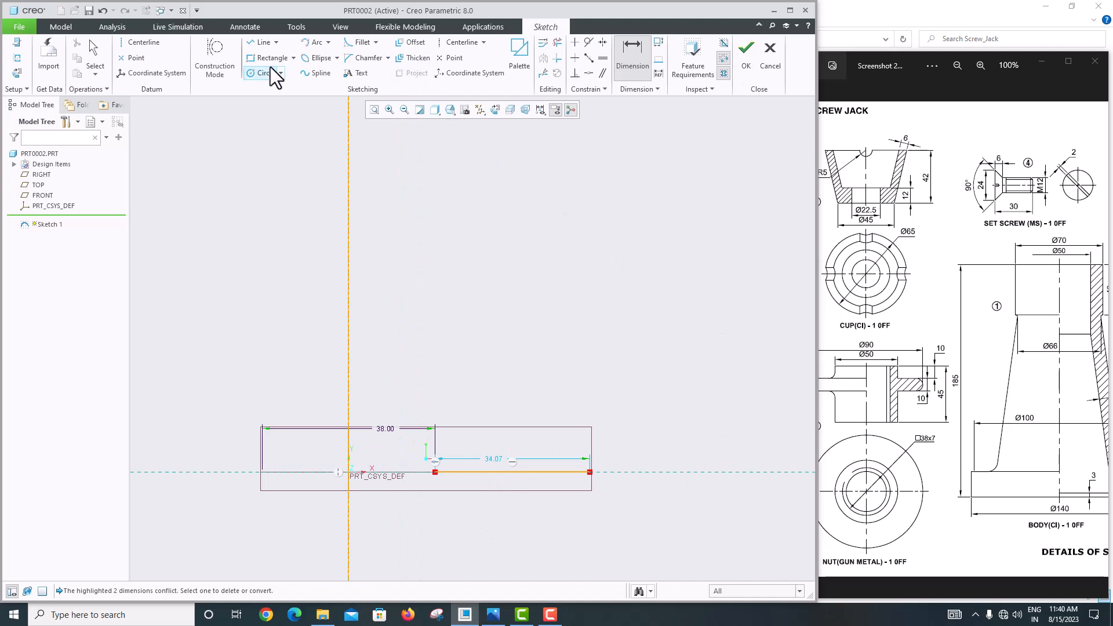
click(632, 61)
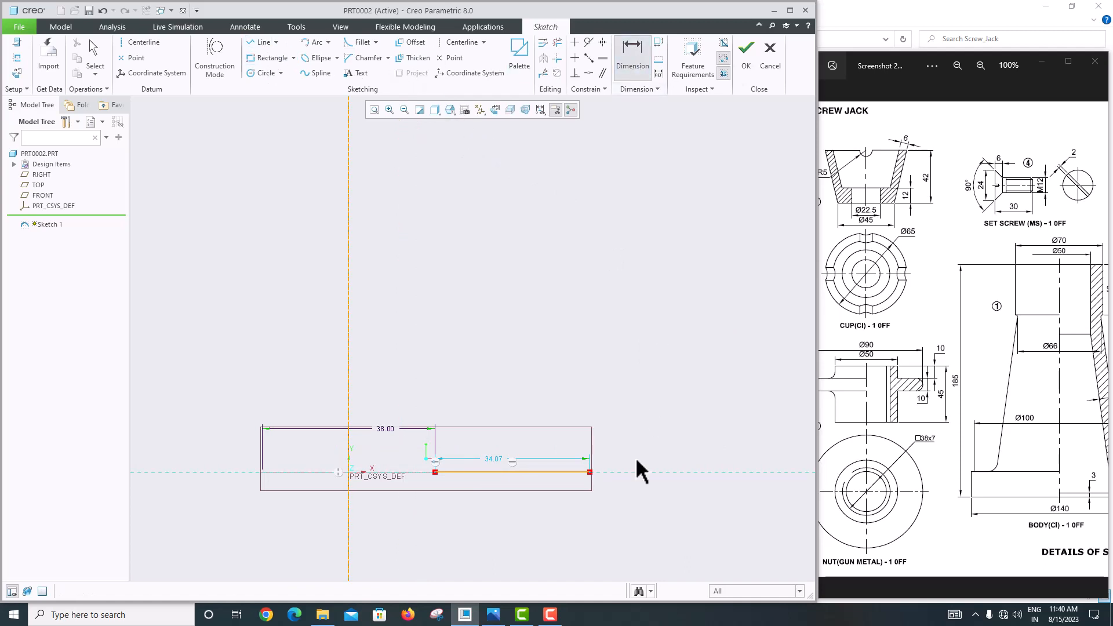
click(589, 470)
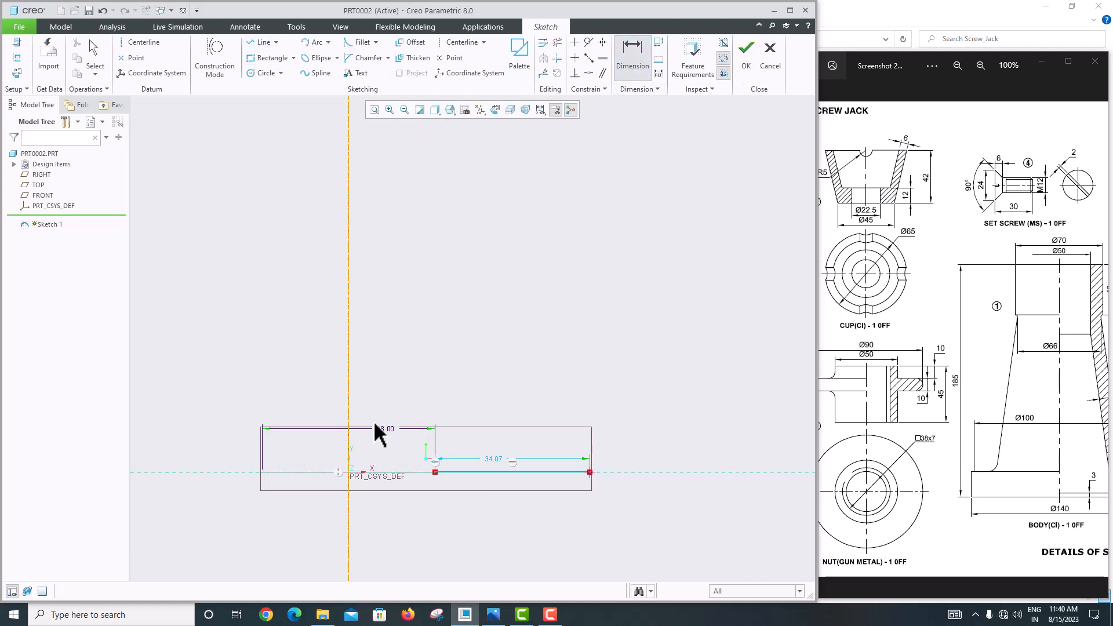
click(349, 377)
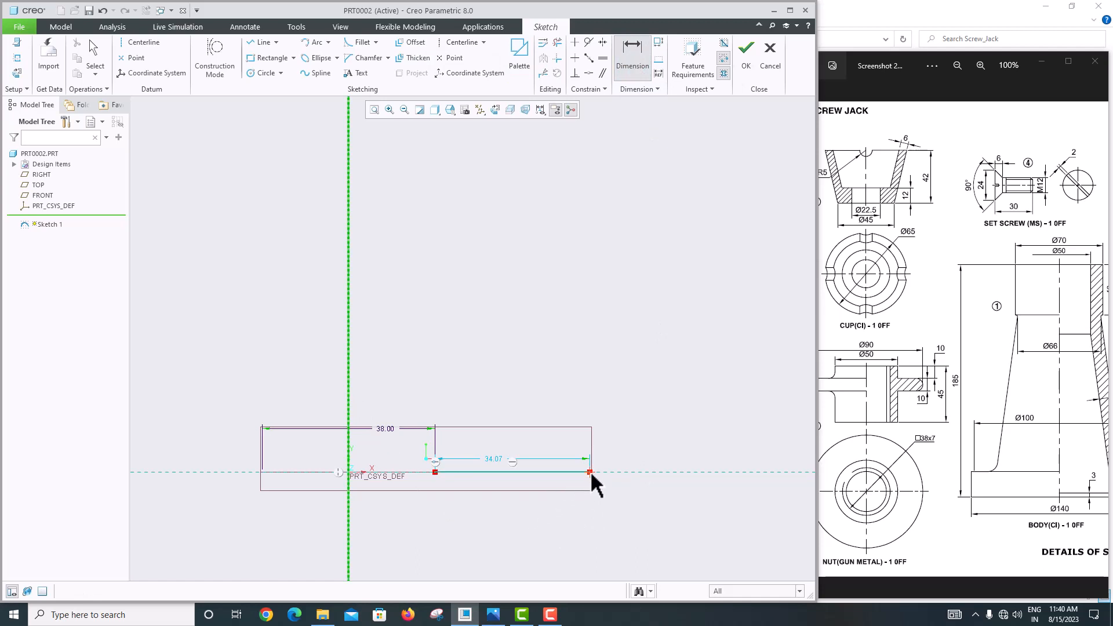
middle_click(474, 390)
text(70)
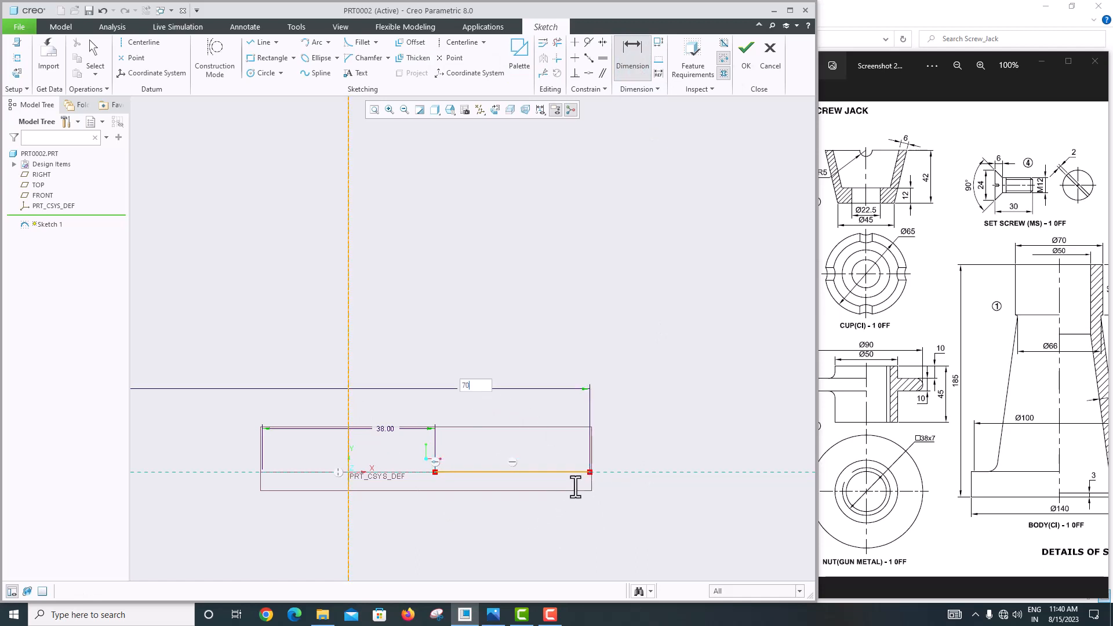
key(Return)
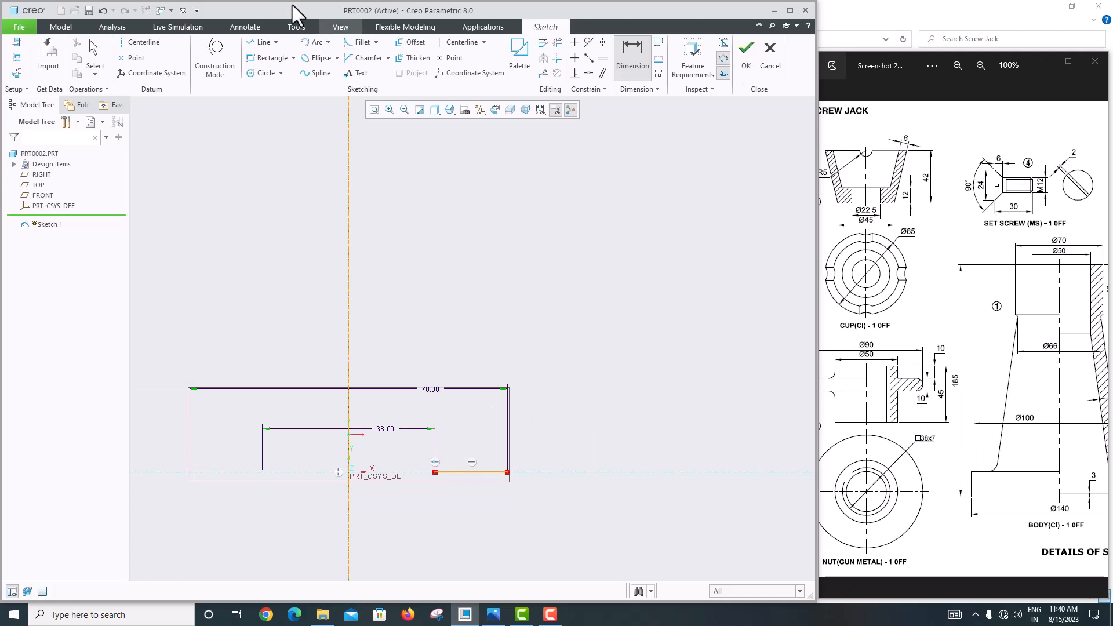
Step: Sketch a vertical line upward from the bottom line's outer endpoint and set its length to 25 mm (45-20)
click(259, 42)
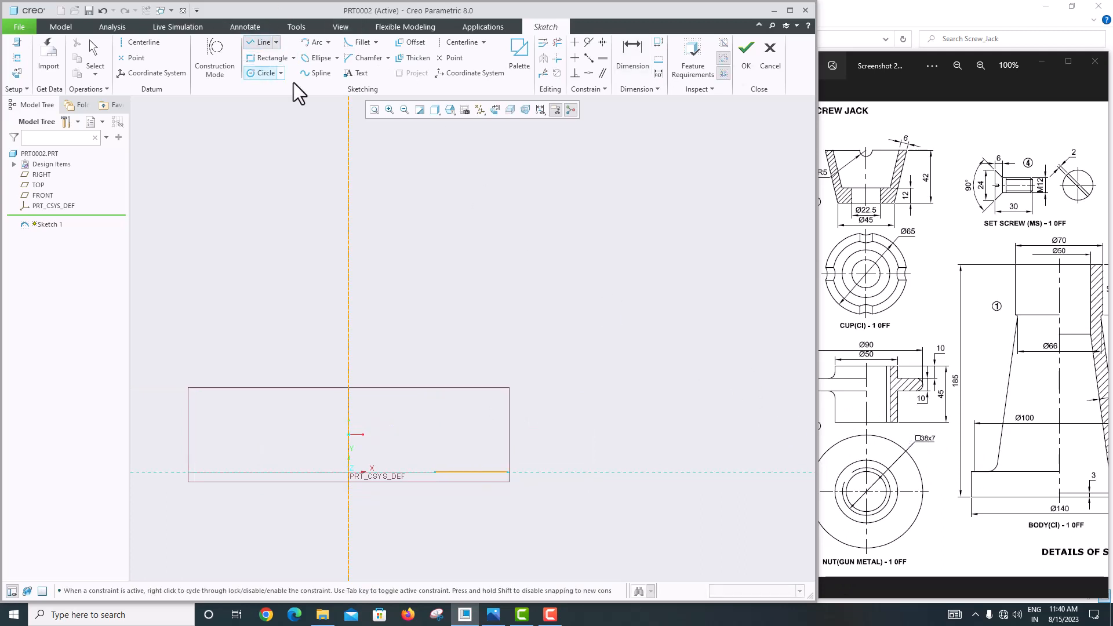
click(508, 472)
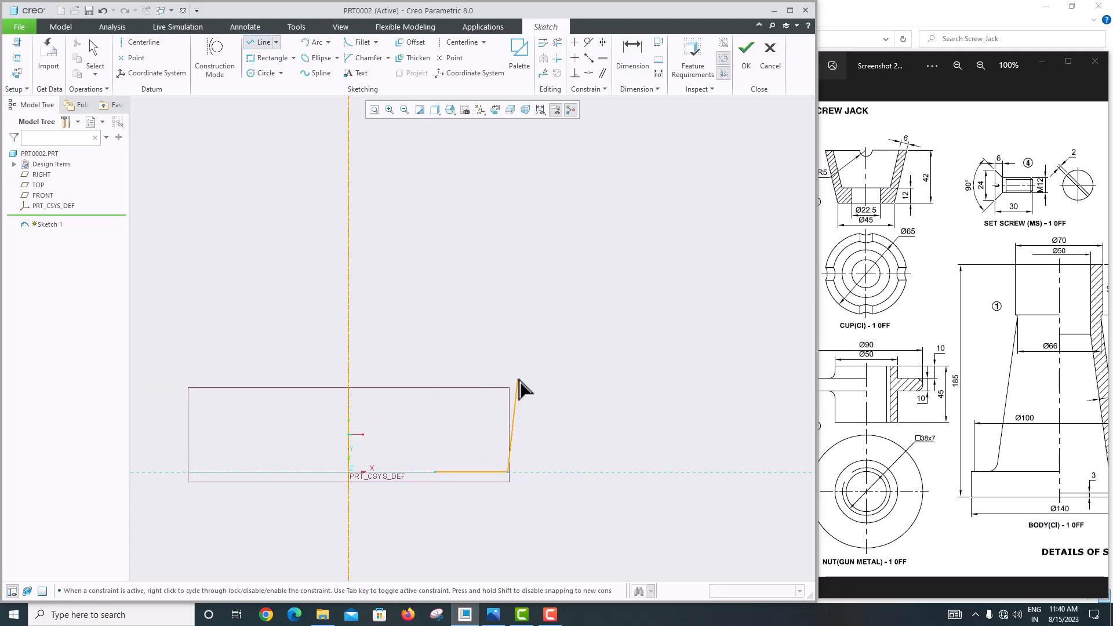
click(500, 332)
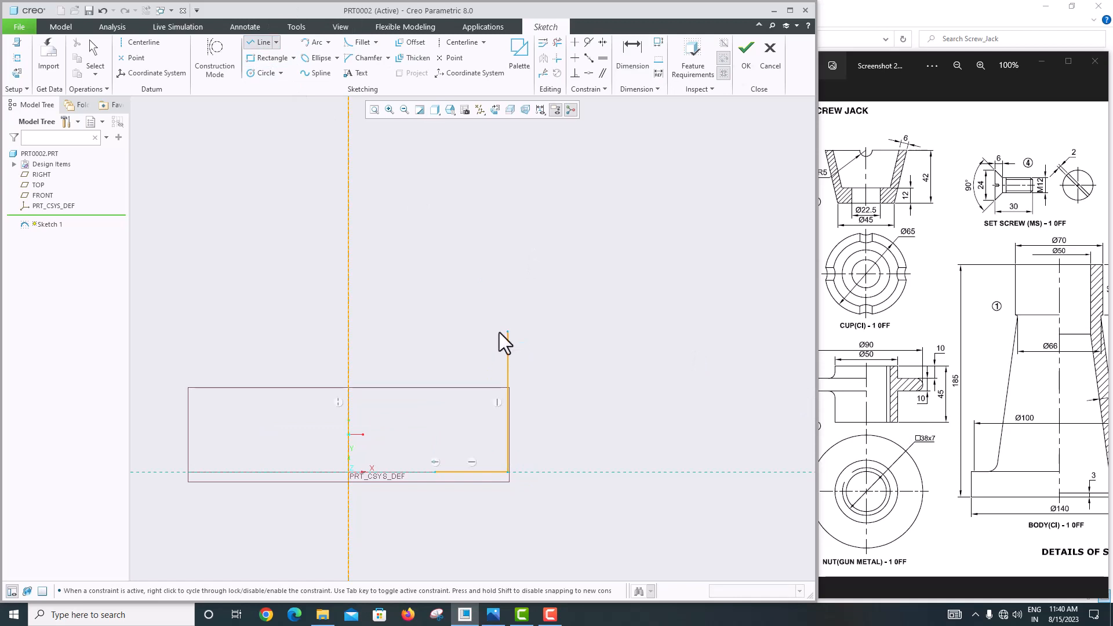
middle_click(556, 324)
middle_click(555, 326)
double_click(494, 420)
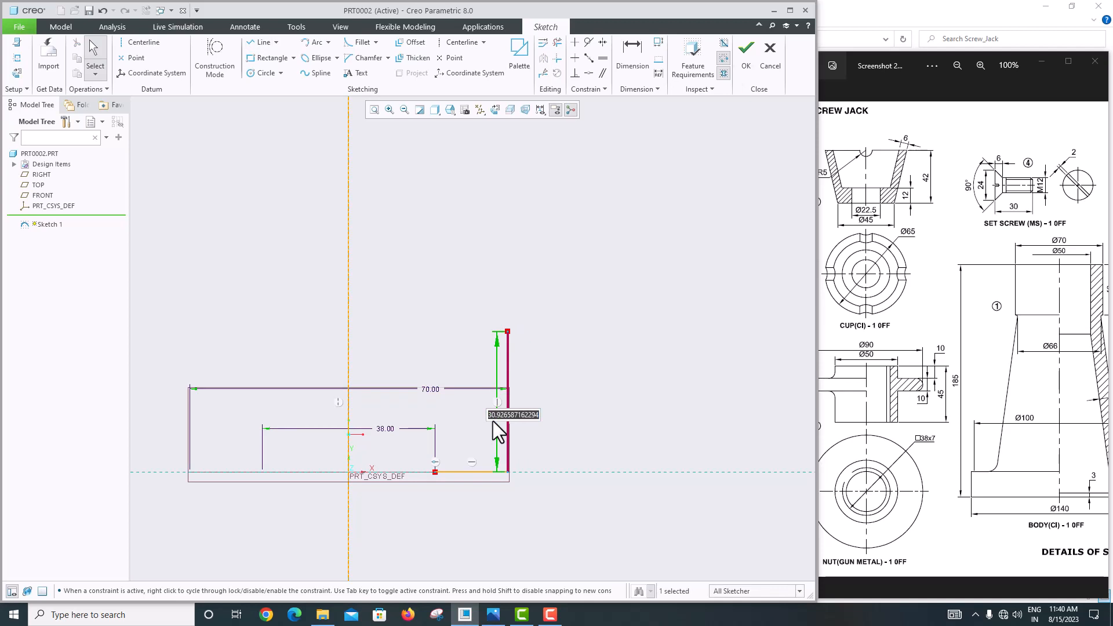
text(45-20)
key(Return)
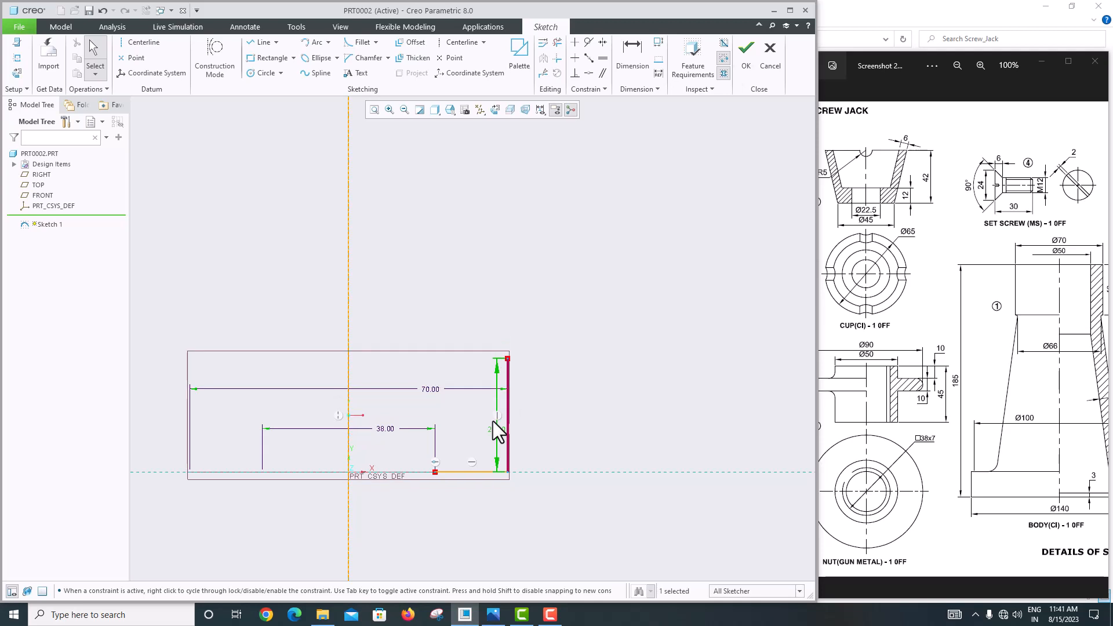
Step: Sketch a horizontal line about 26 mm long outward from the vertical line's upper endpoint
click(255, 42)
click(508, 358)
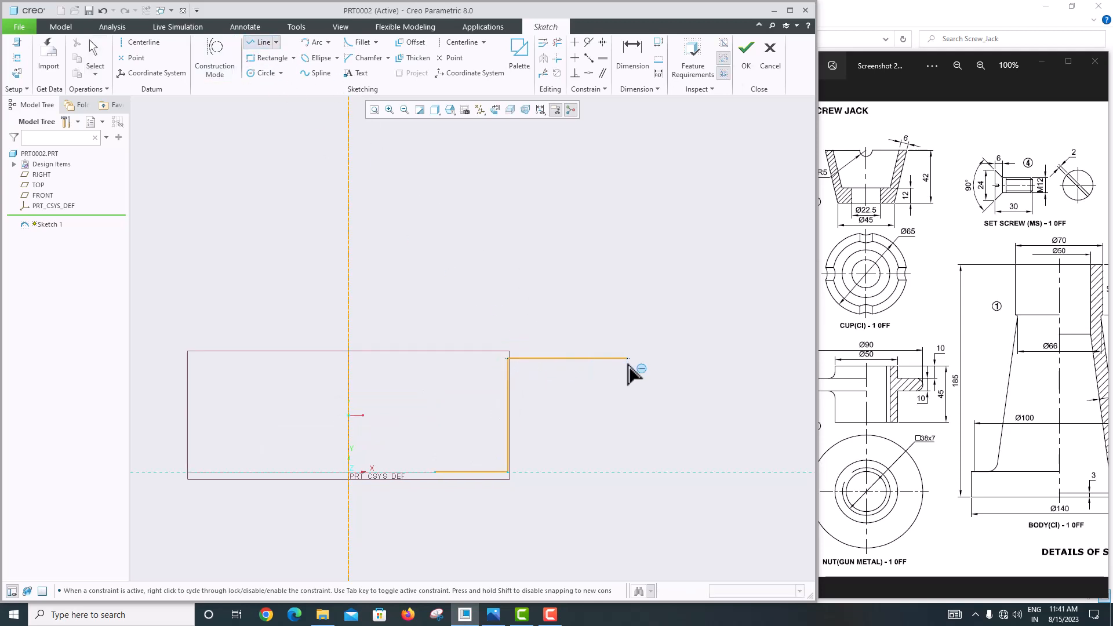
click(627, 359)
middle_click(625, 302)
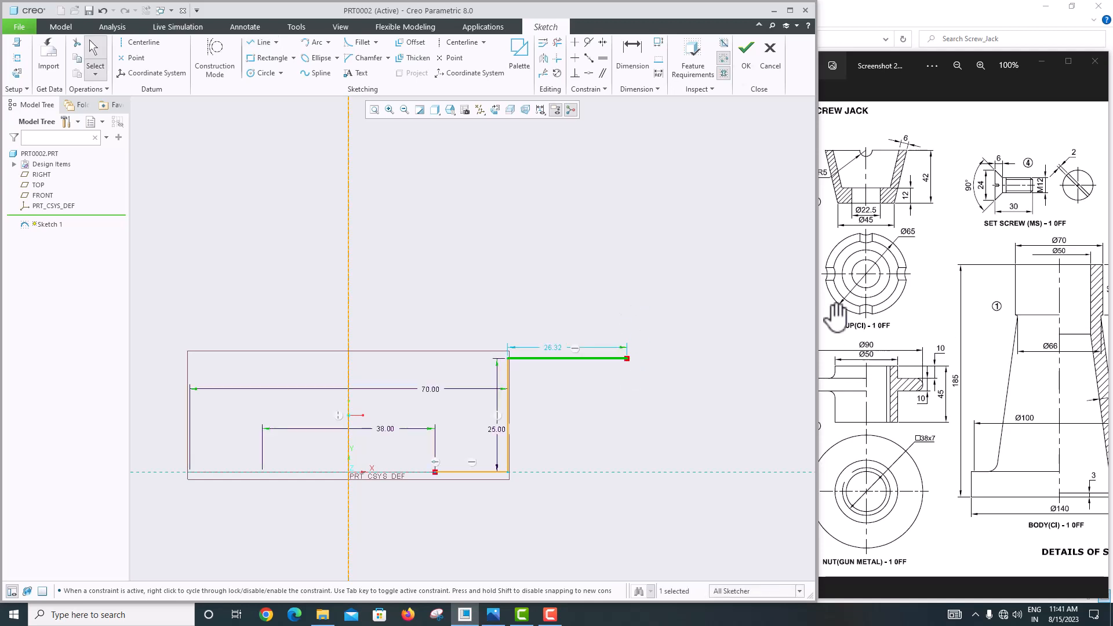
Step: Give the new horizontal line's outer endpoint a 90 mm diameter dimension about the centerline
click(649, 54)
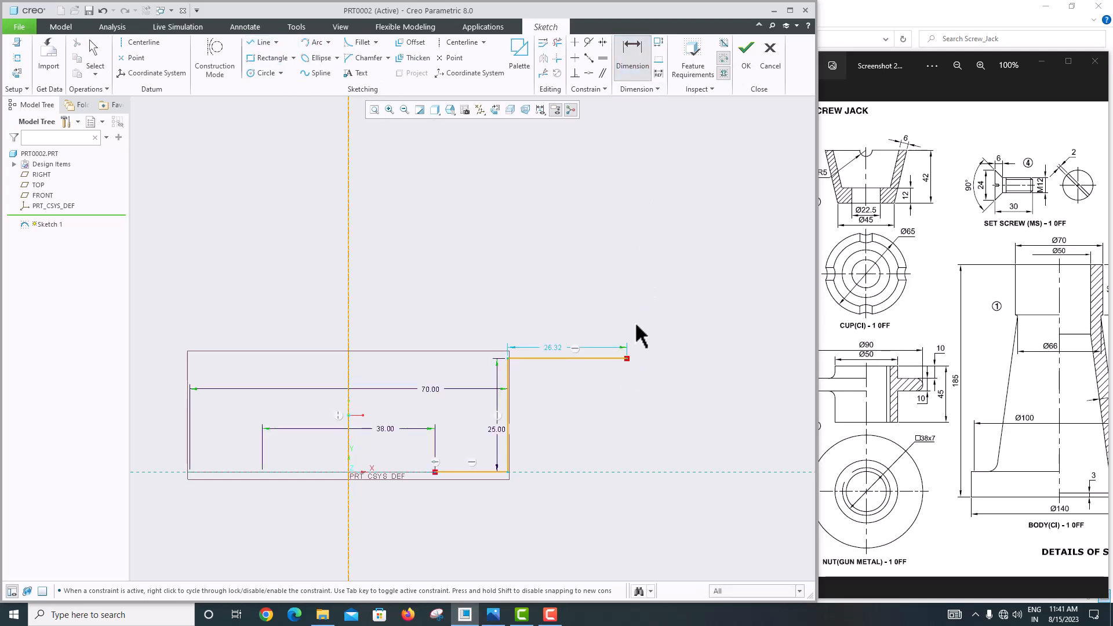
click(628, 358)
click(348, 279)
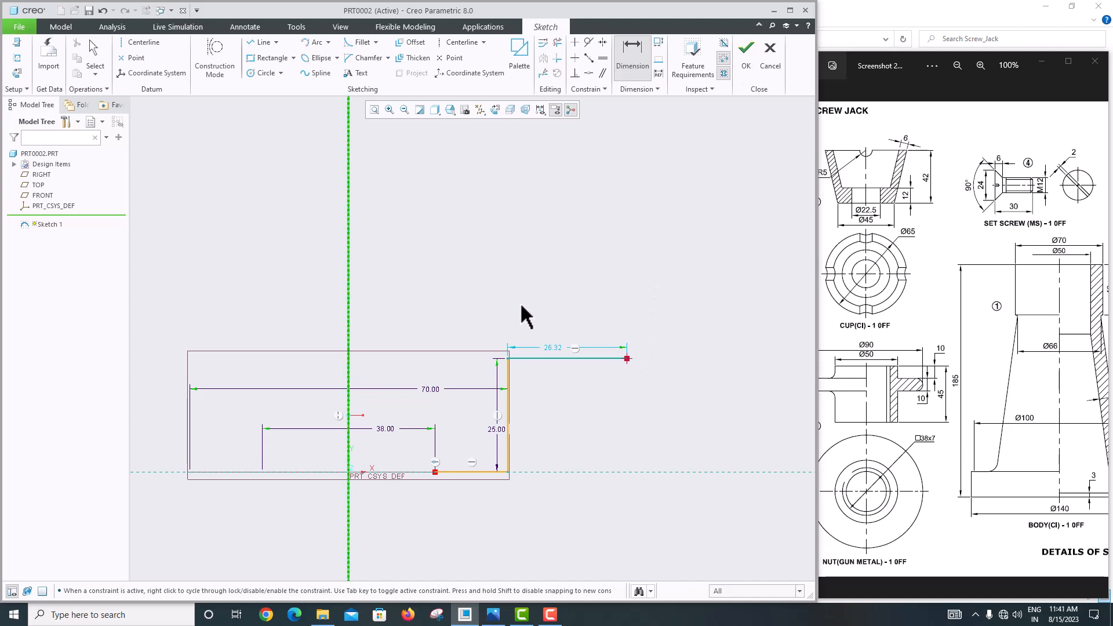
middle_click(479, 268)
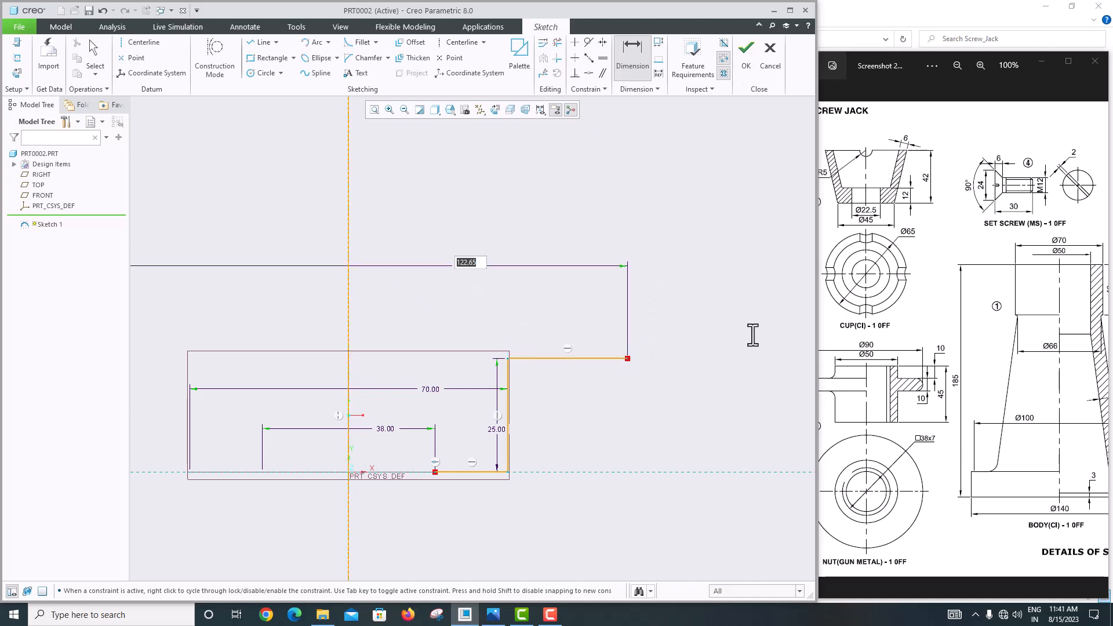
text(90)
key(Return)
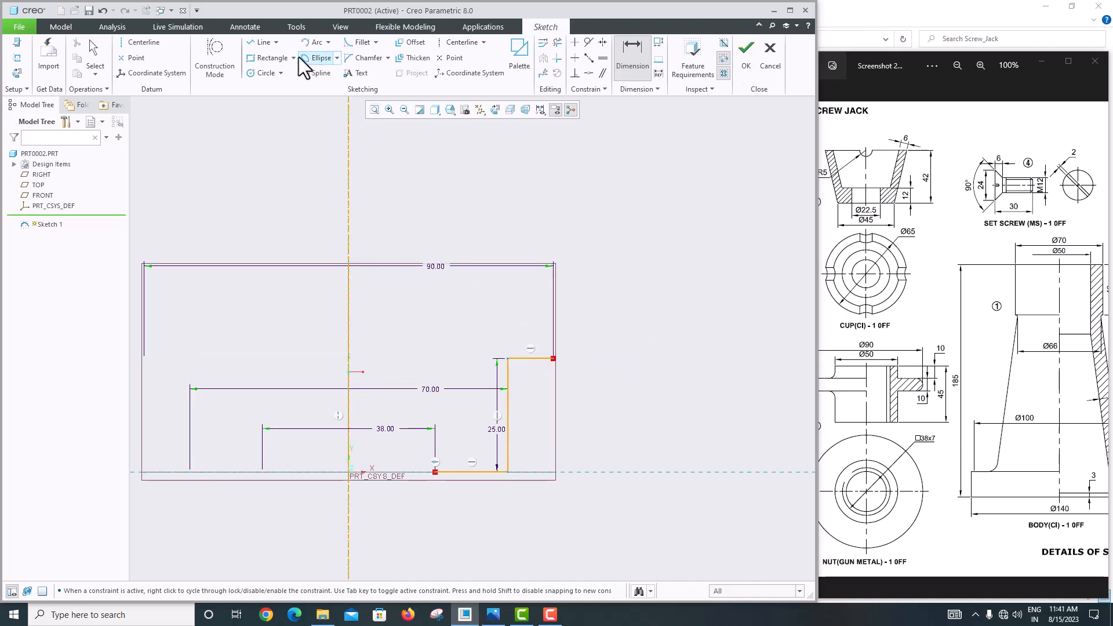
Step: Close the stepped profile with lines around the flange's end, up the collar, across its top and down to the bottom line's inner endpoint
click(258, 51)
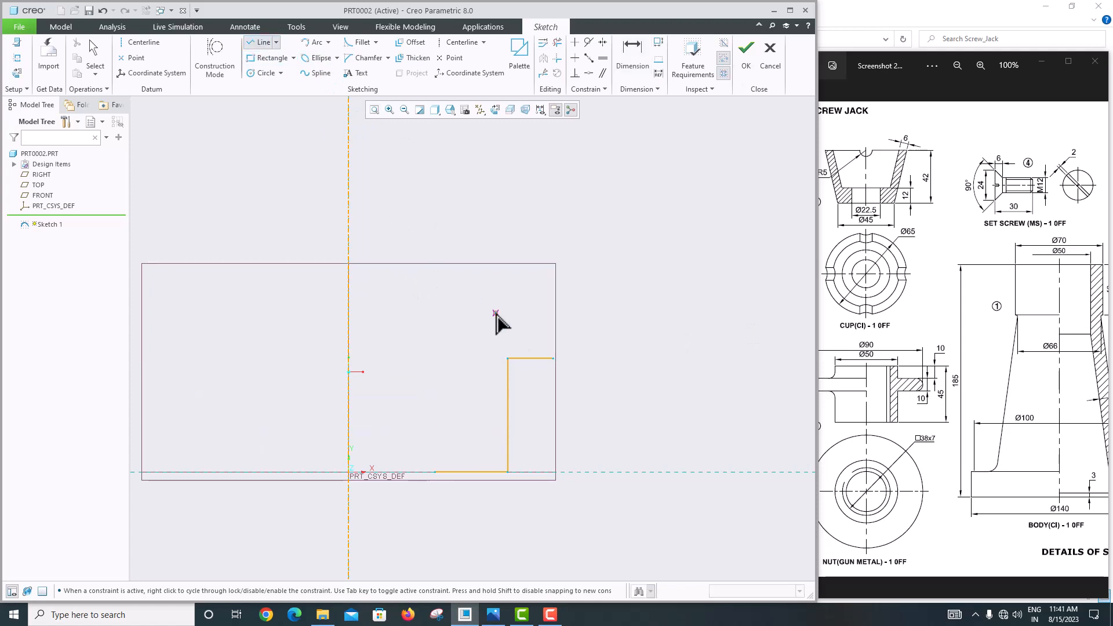
click(554, 358)
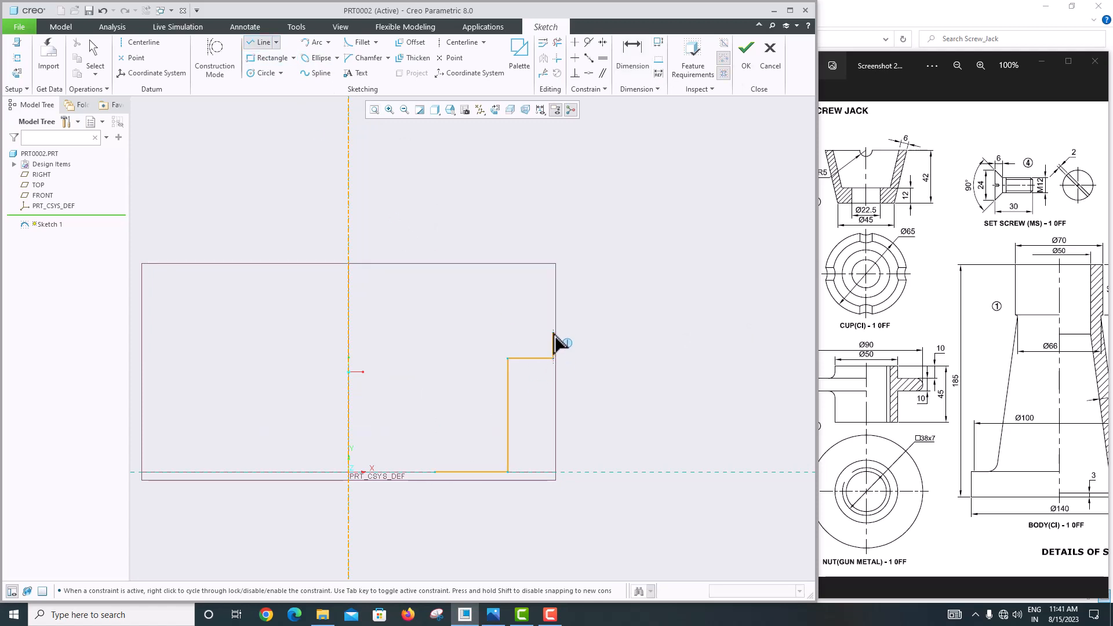
click(554, 333)
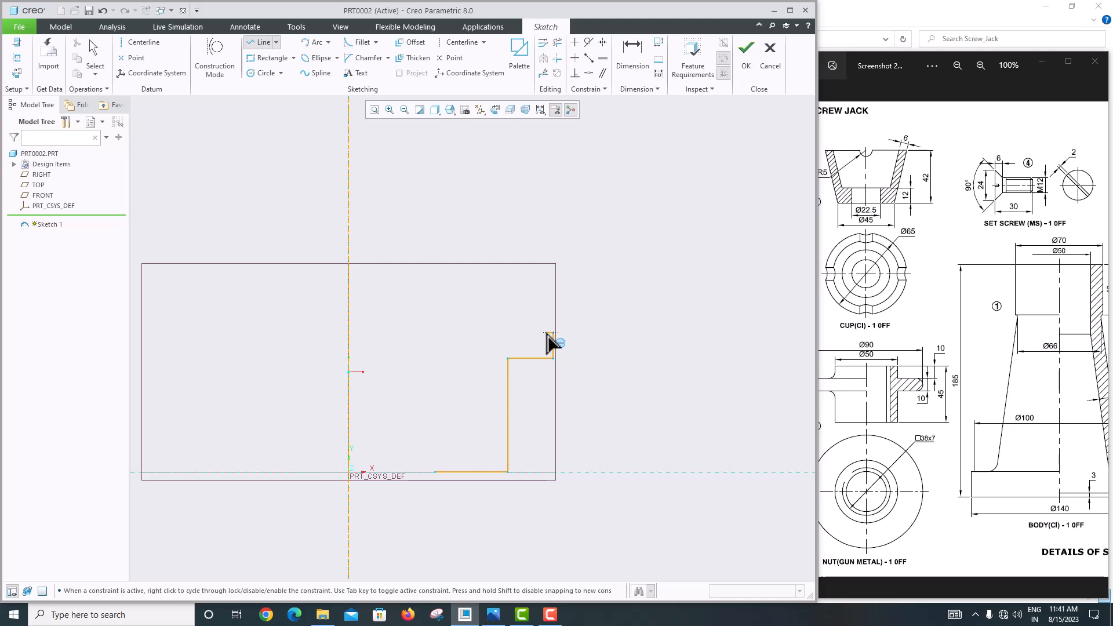
click(508, 333)
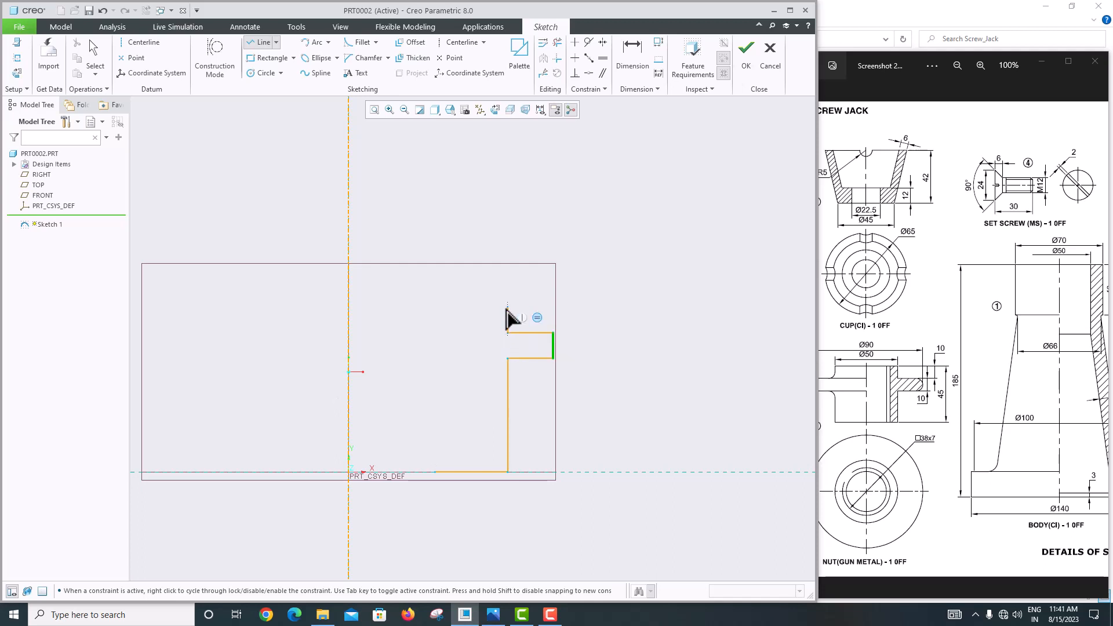
click(508, 307)
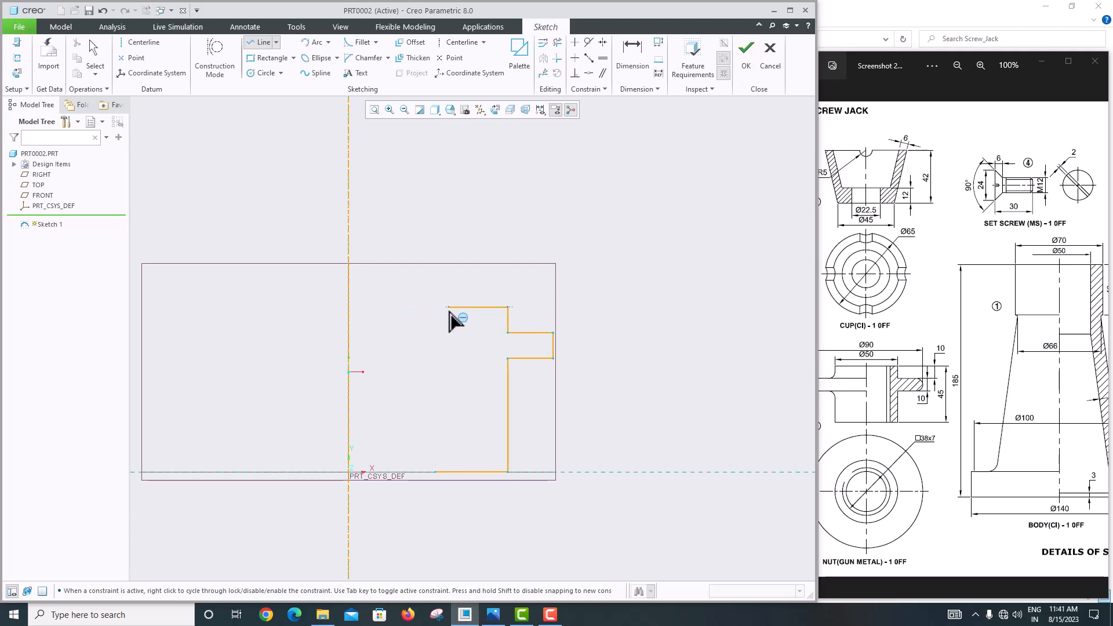
click(435, 307)
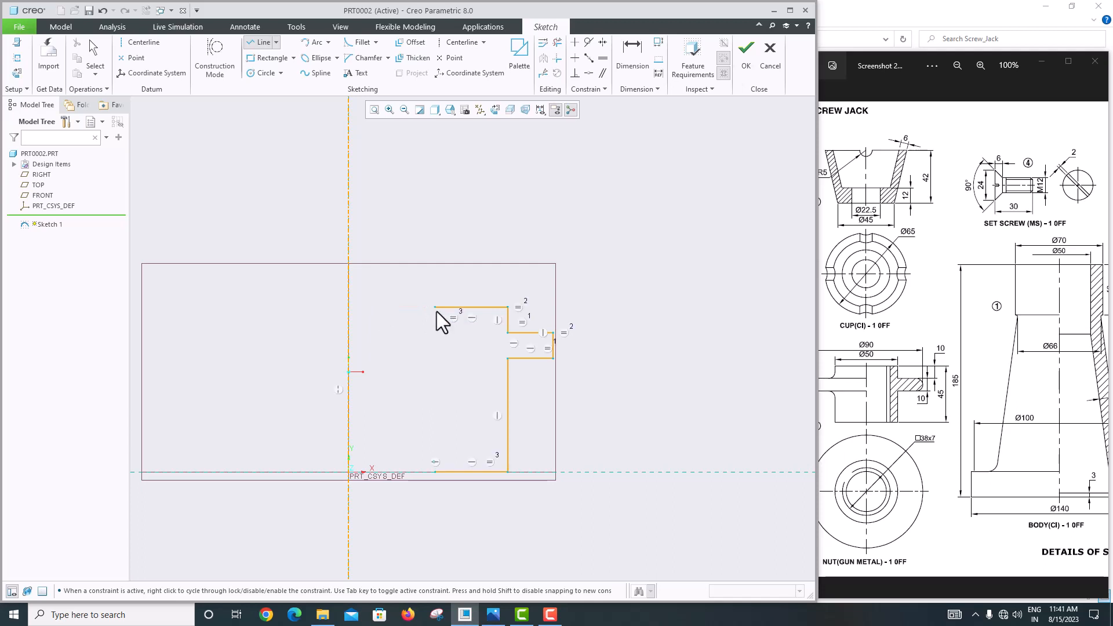
click(434, 472)
middle_click(404, 387)
Step: Move the 70 mm diameter dimension below the profile and set it to 50 mm
scroll(543, 343, down, 4)
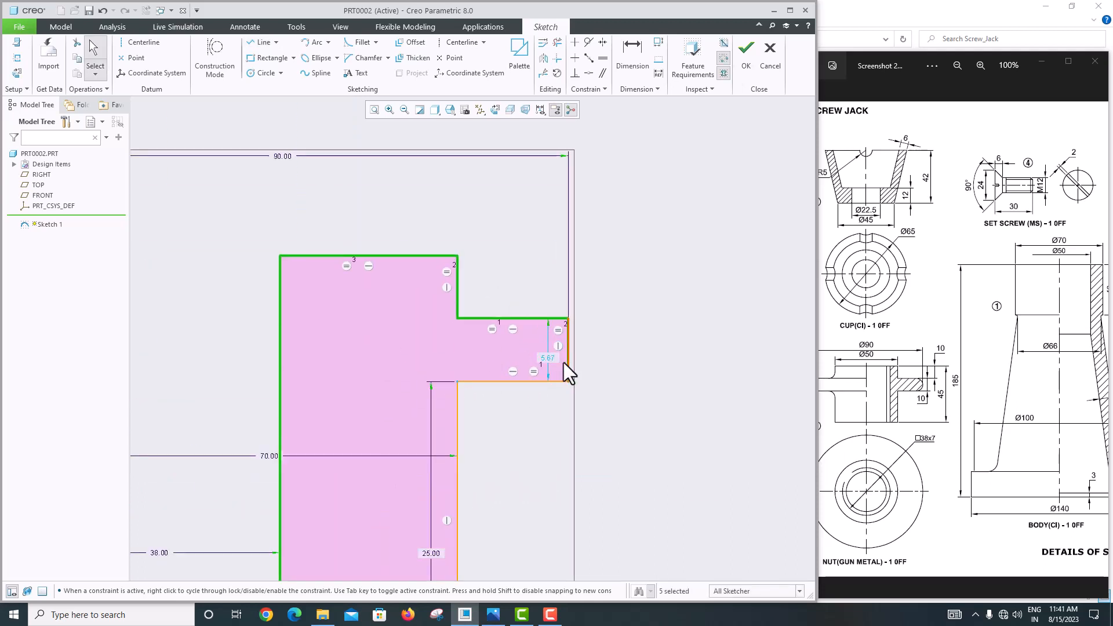
scroll(540, 368, up, 3)
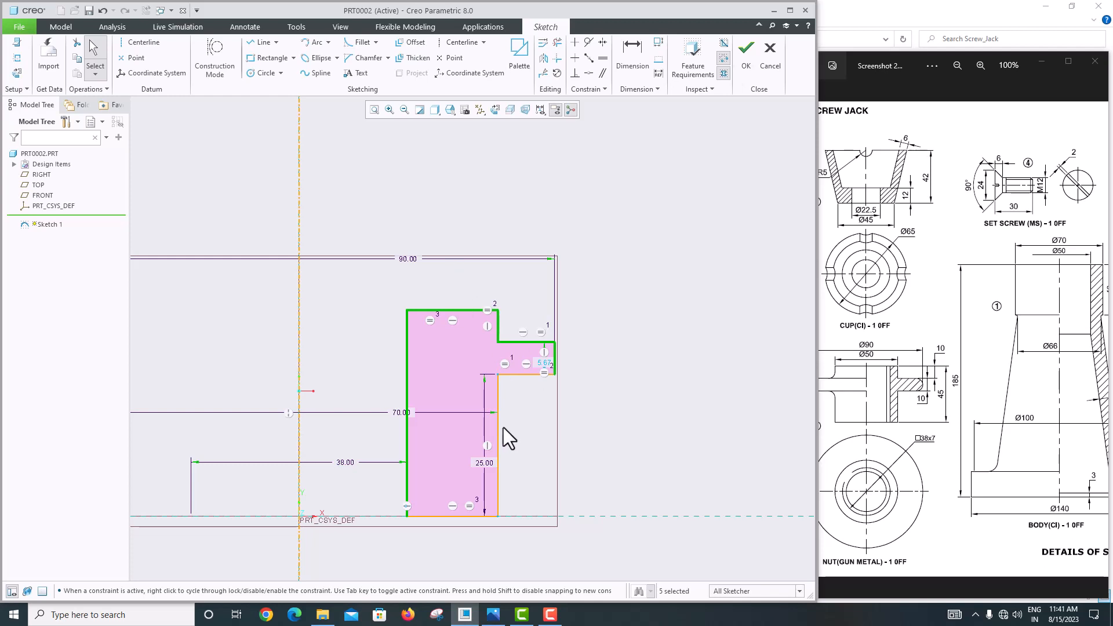
scroll(500, 516, down, 5)
scroll(500, 516, up, 3)
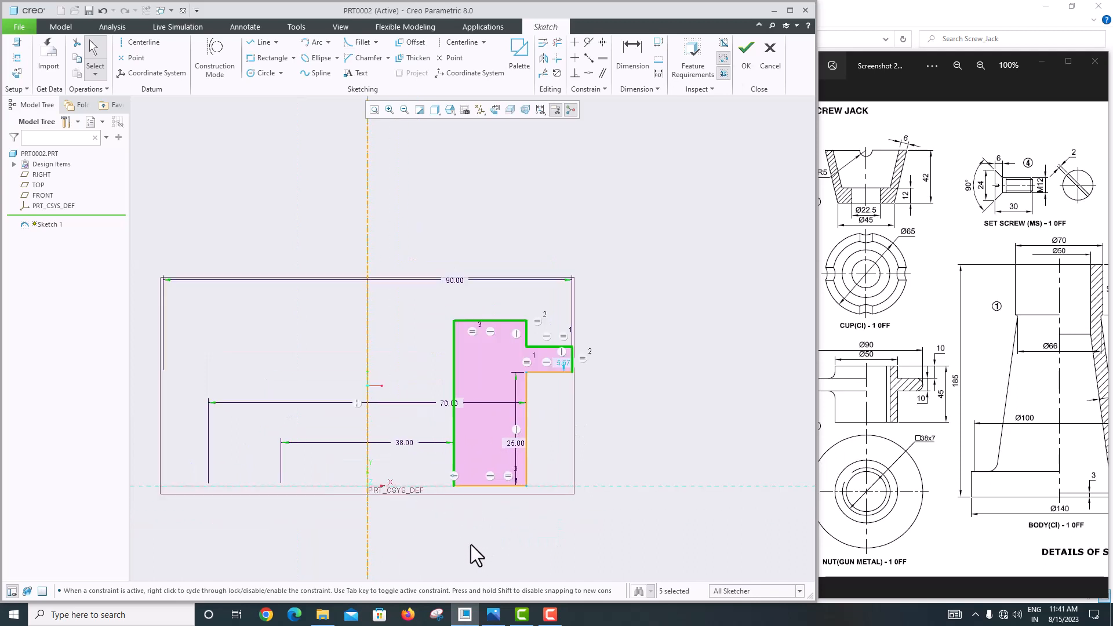
drag(446, 402, 447, 537)
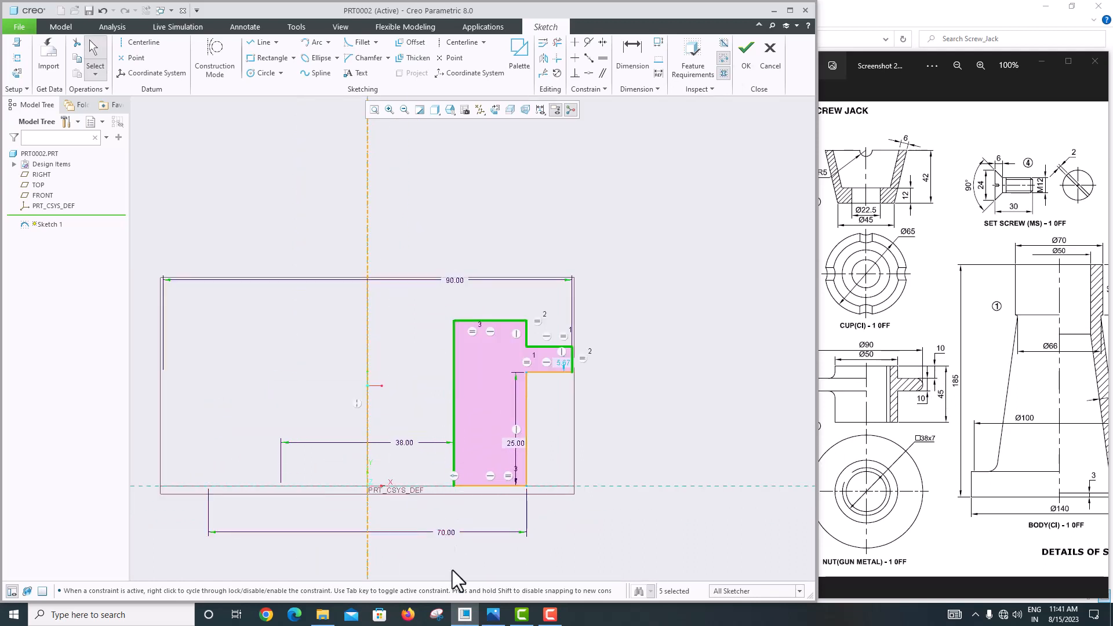
double_click(448, 531)
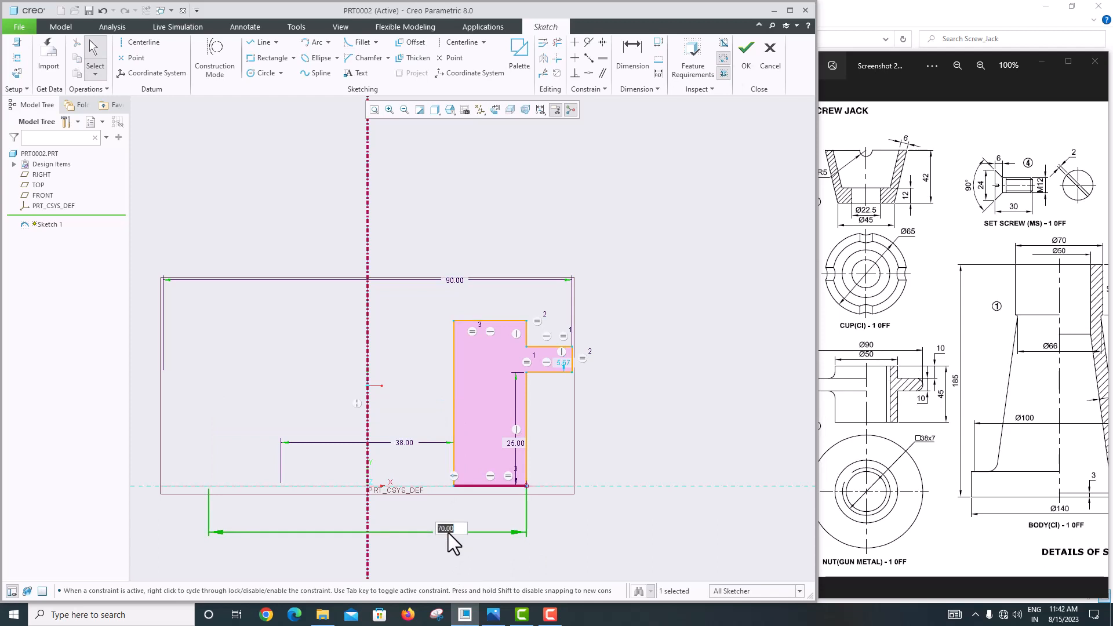
key(Return)
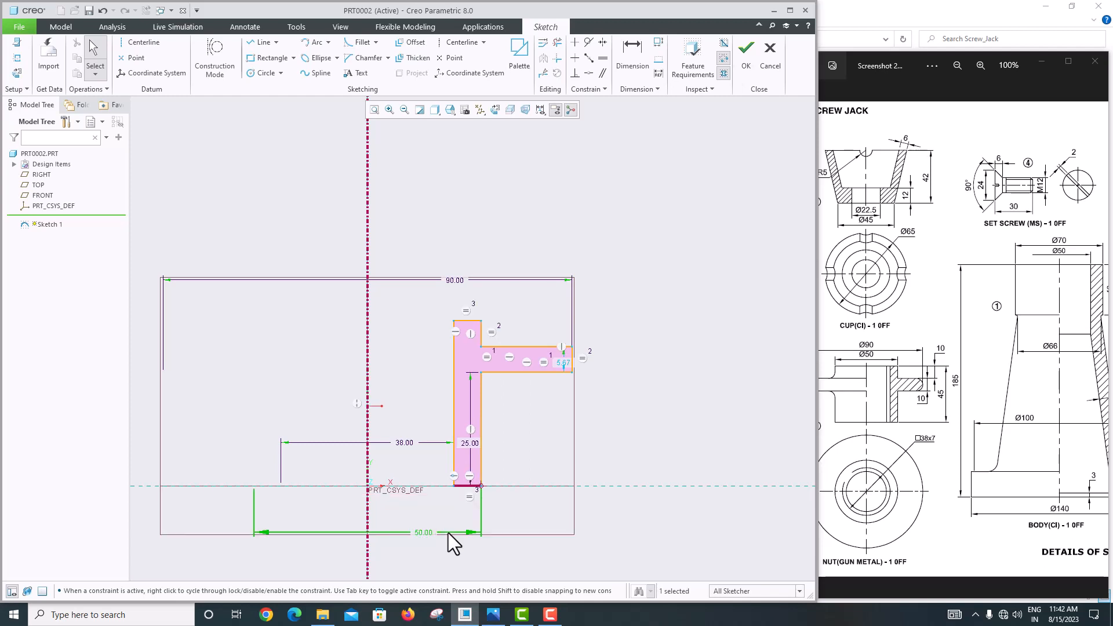
Step: Place the flange thickness dimension outside the profile and set it to 10 mm
scroll(509, 361, down, 1)
scroll(509, 364, up, 1)
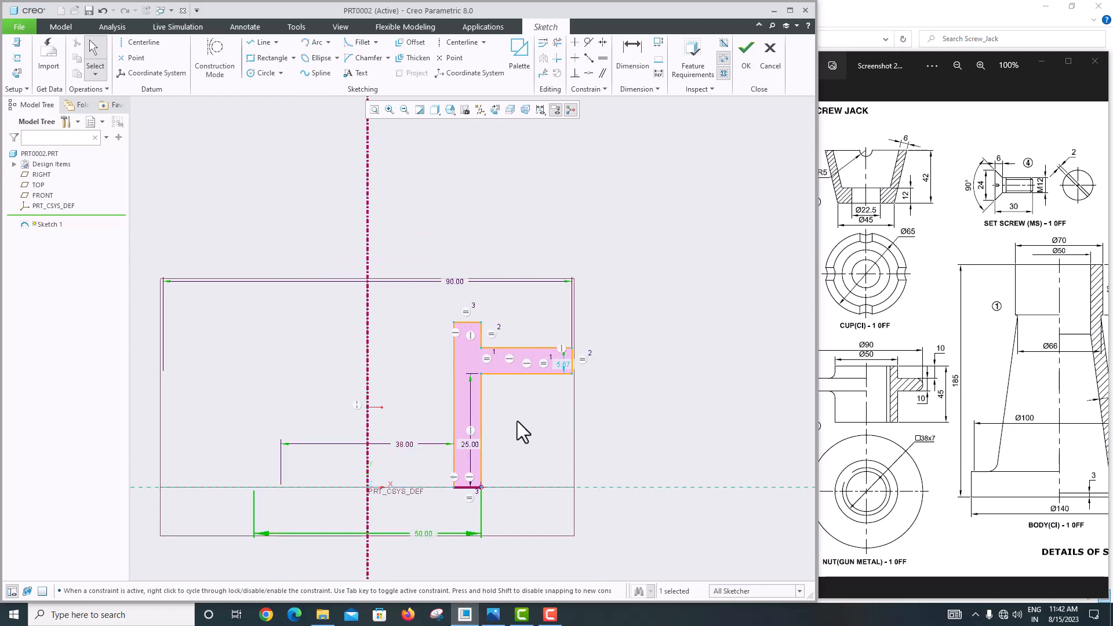
scroll(558, 364, down, 4)
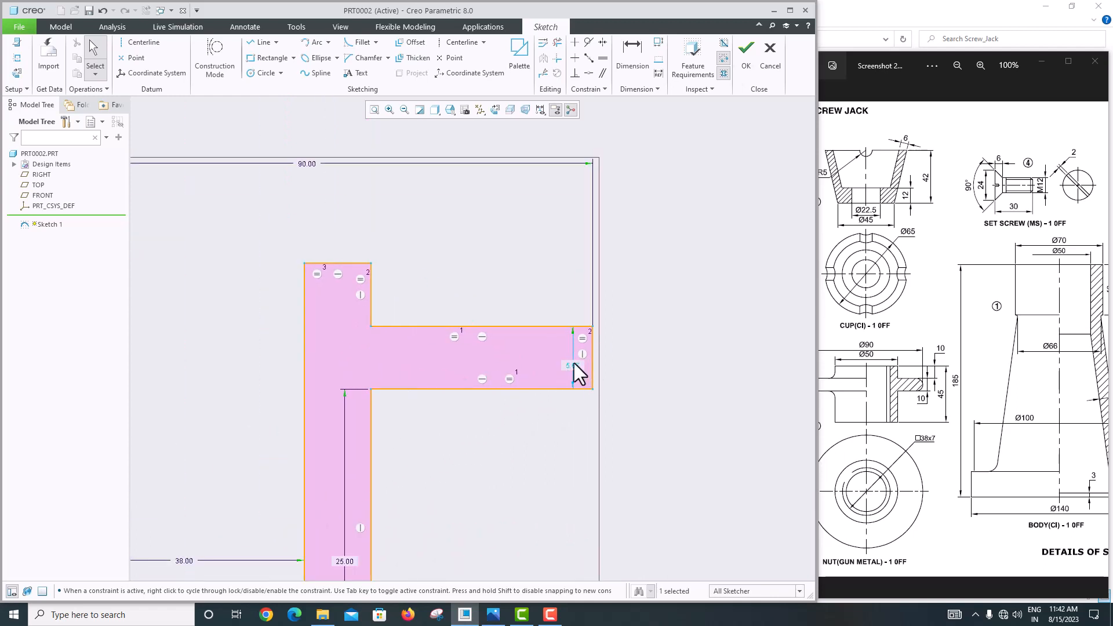
middle_click(642, 363)
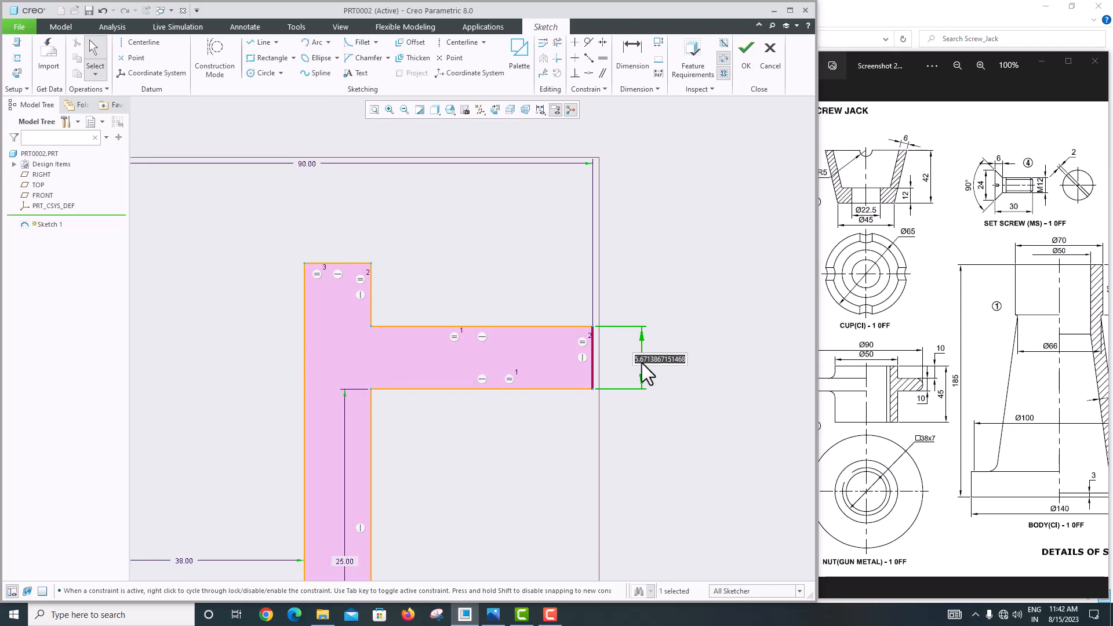
text(10)
key(Return)
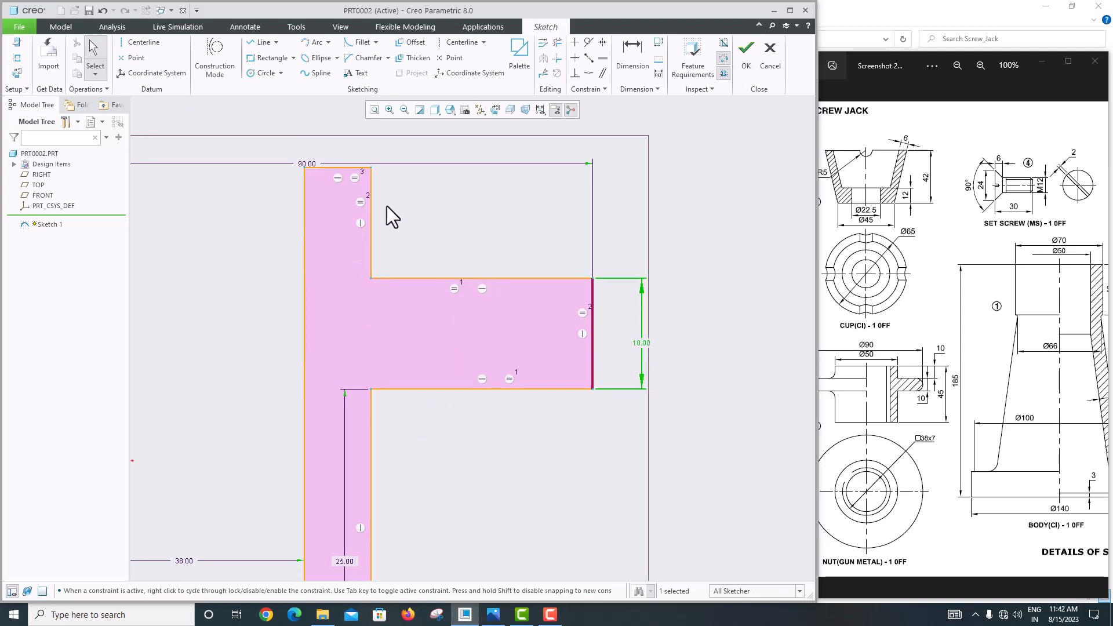
Step: Finish the sketch and revolve the closed profile about its centerline into the nut's solid body
scroll(441, 348, up, 3)
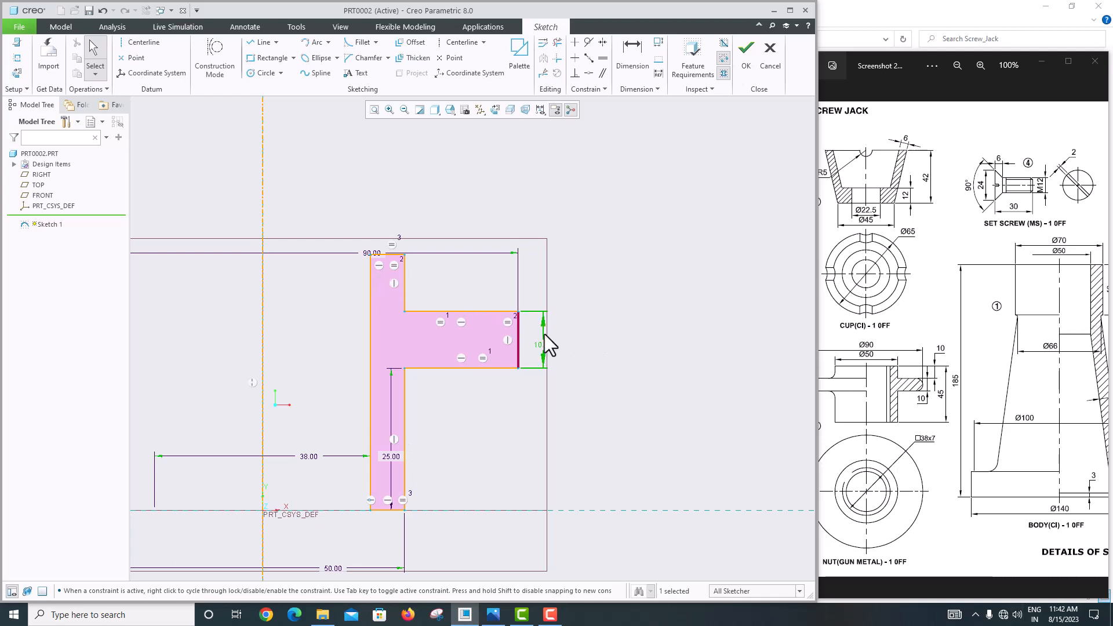
scroll(514, 338, down, 3)
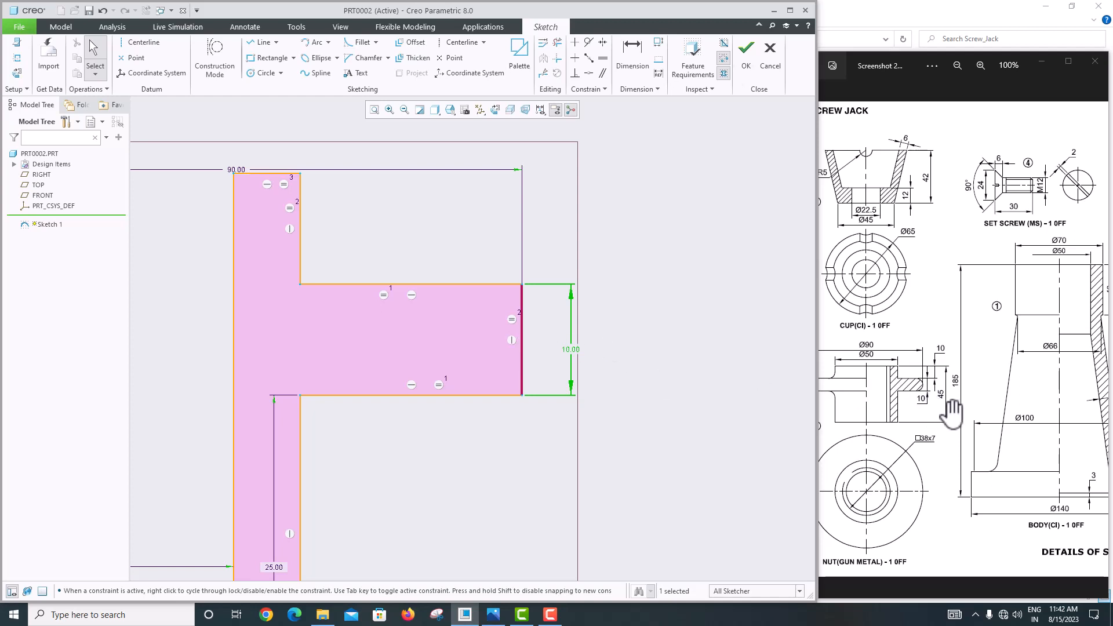
scroll(582, 384, up, 2)
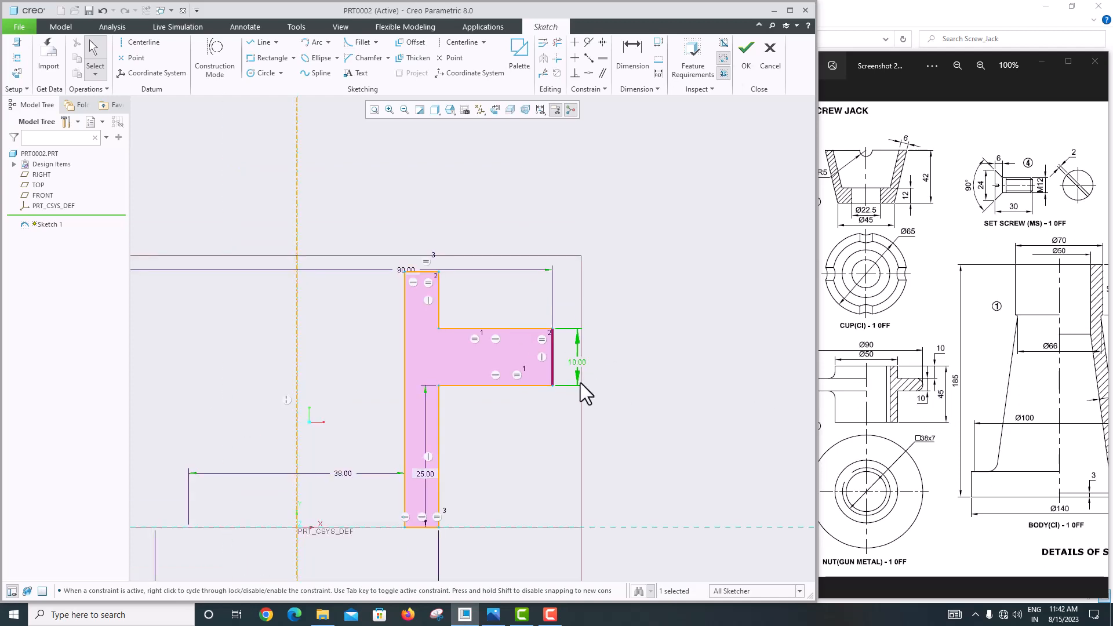
click(746, 55)
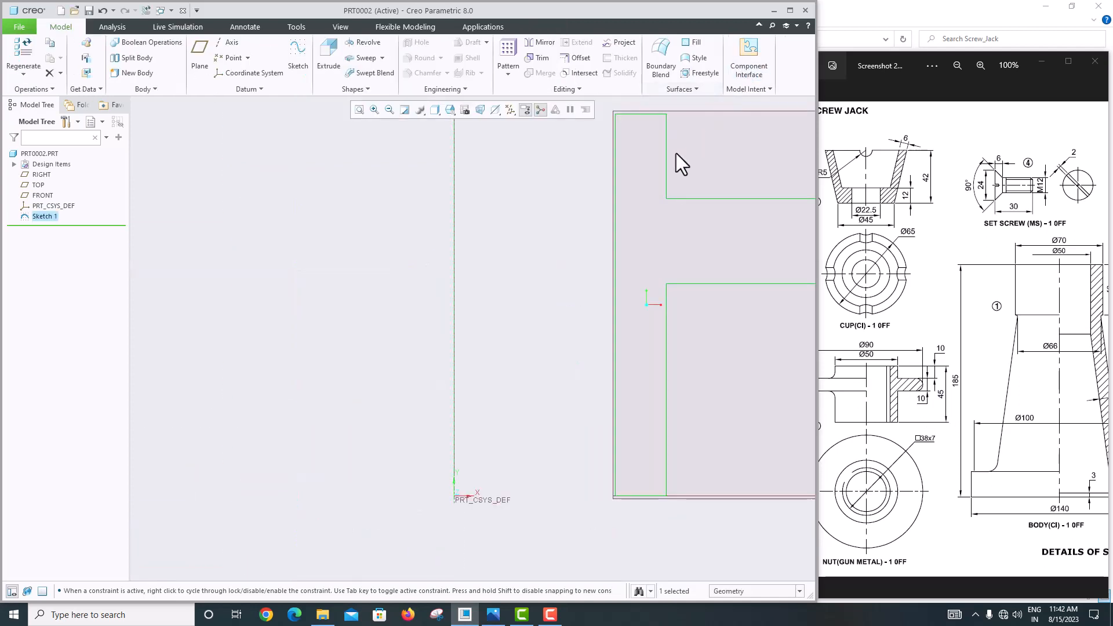
click(380, 42)
mouse_move(413, 220)
middle_down()
mouse_move(429, 307)
mouse_move(435, 275)
middle_up()
middle_click(442, 276)
scroll(462, 345, up, 3)
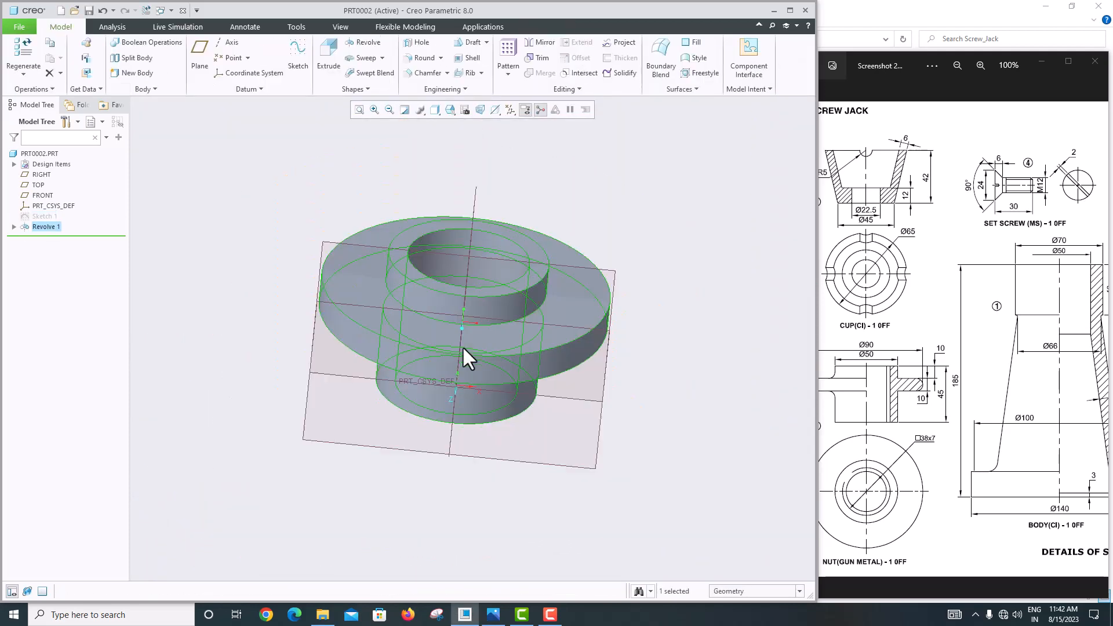
middle_drag(462, 345, 619, 355)
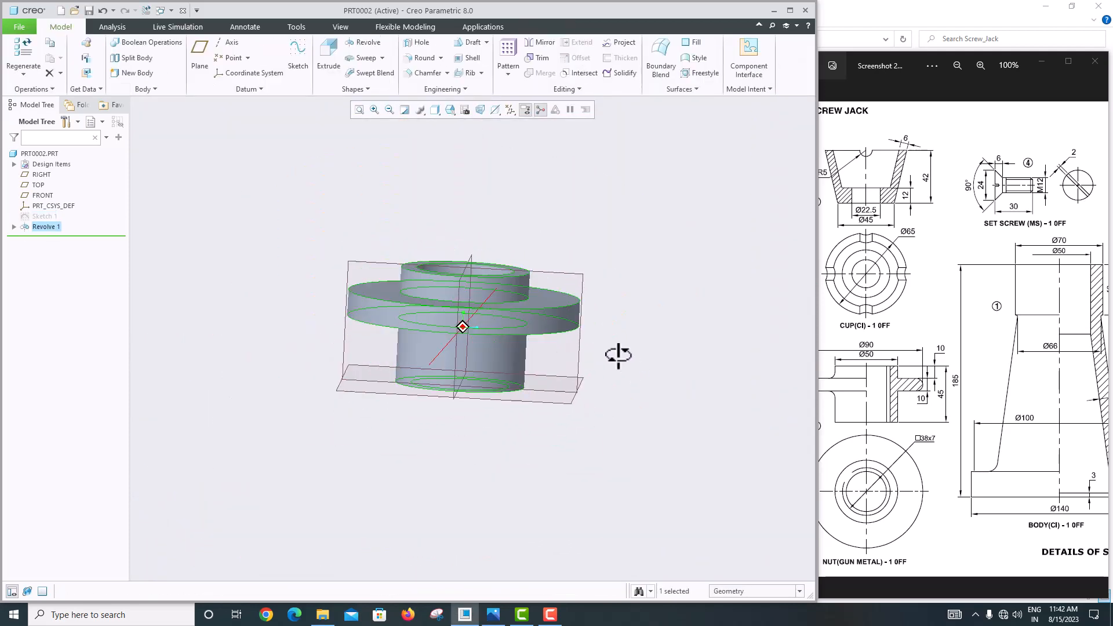
Step: Start a Round feature on the revolved nut
click(417, 58)
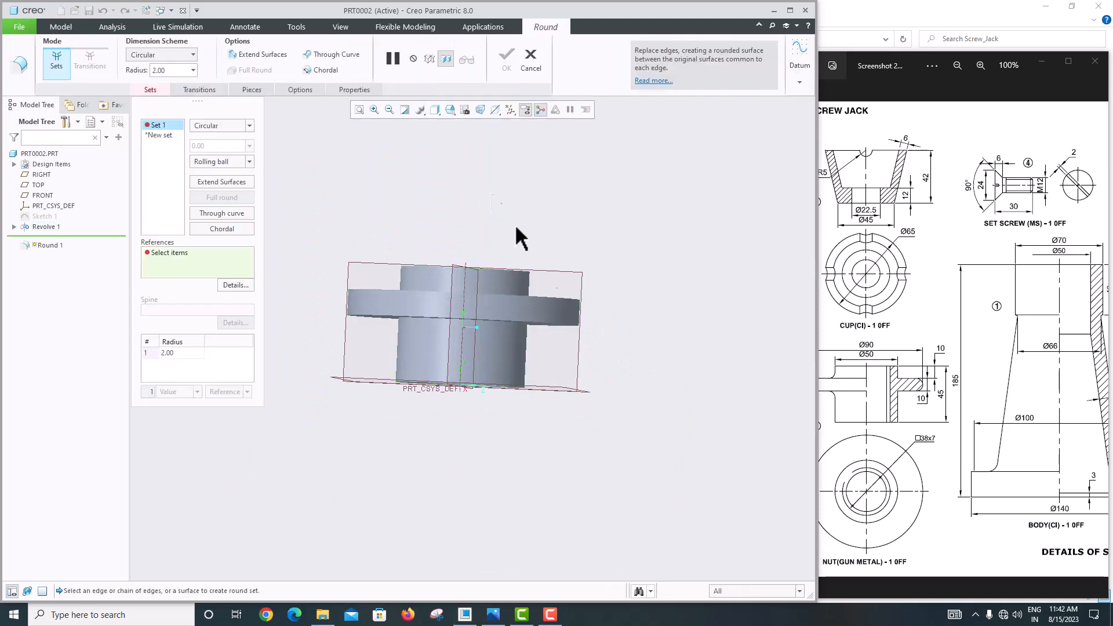
Step: Round the upper and lower outer edges of the nut's flange with a 5 mm radius
click(573, 301)
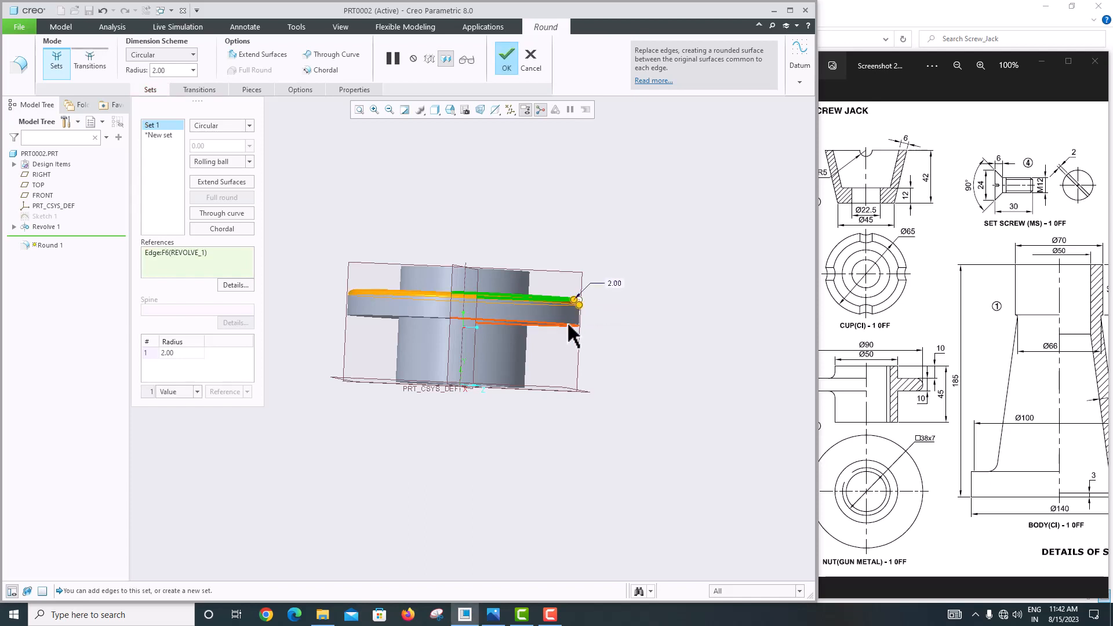
ctrl+click(568, 325)
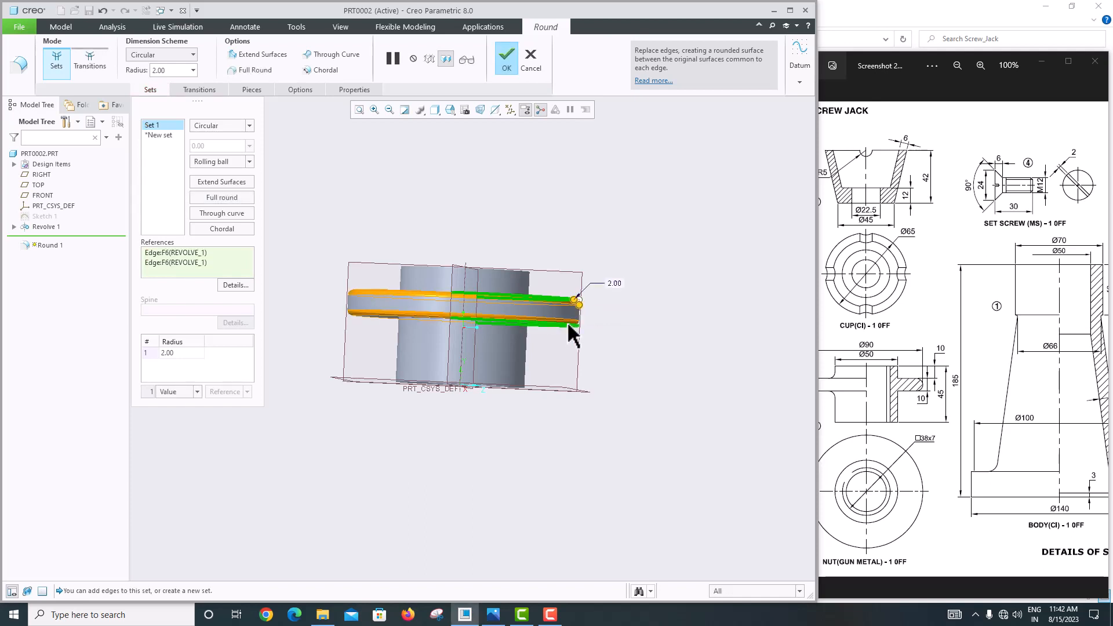
double_click(182, 71)
text(5)
key(Return)
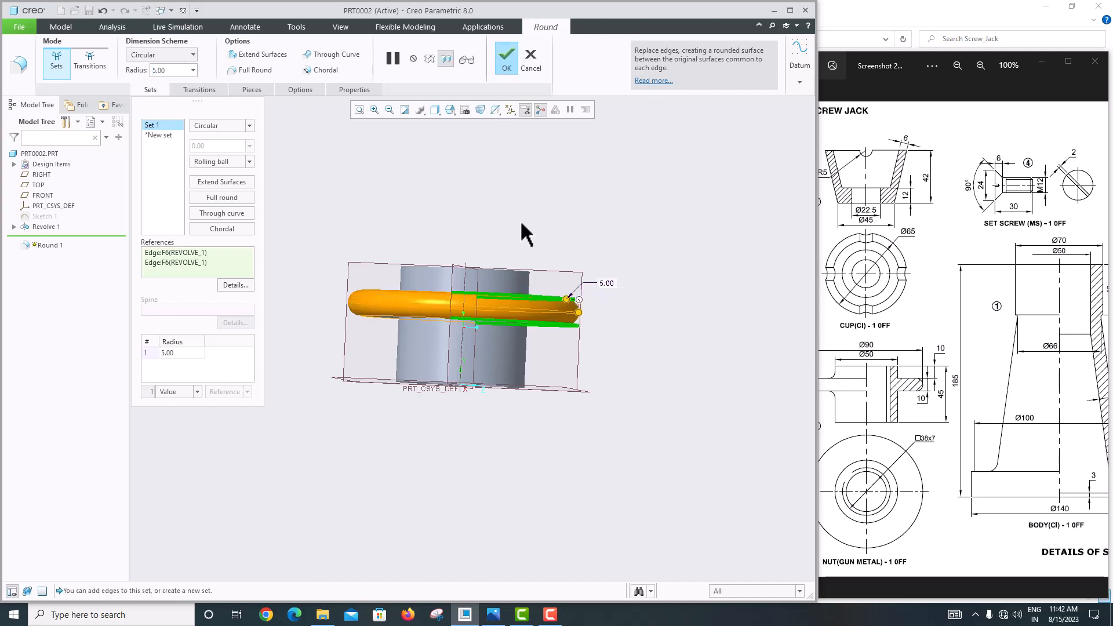
middle_drag(521, 221, 689, 263)
middle_click(626, 226)
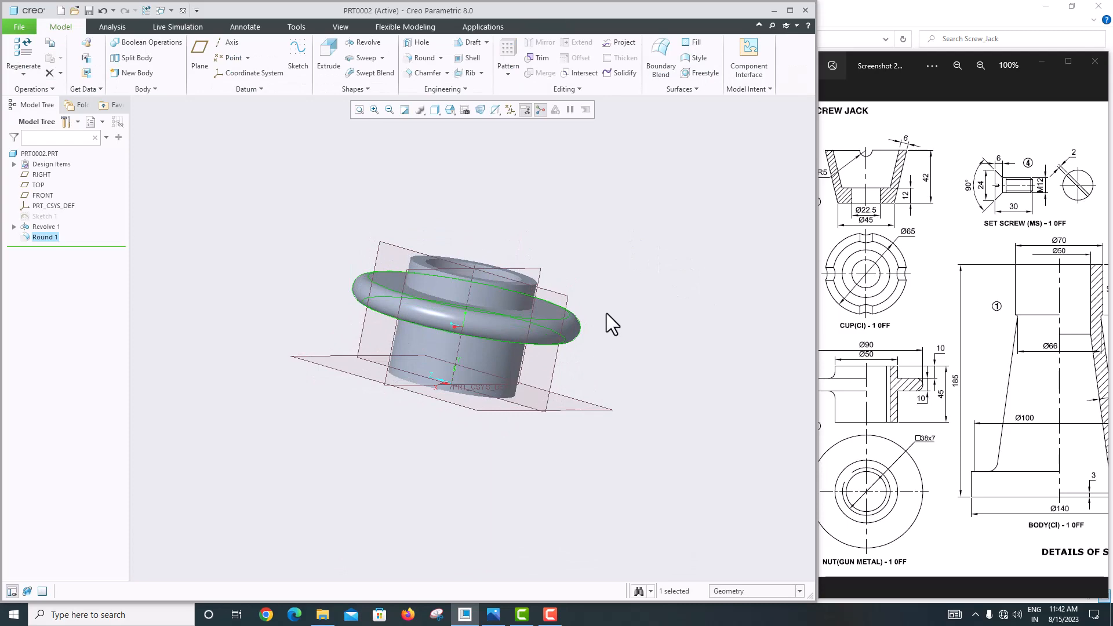
Step: Set up a cosmetic thread on the nut's inner bore surface, starting from the end face of the short collar
mouse_move(606, 313)
middle_down()
mouse_move(616, 261)
mouse_move(666, 311)
mouse_move(689, 381)
mouse_move(613, 324)
mouse_move(642, 423)
mouse_move(649, 328)
mouse_move(690, 258)
middle_up()
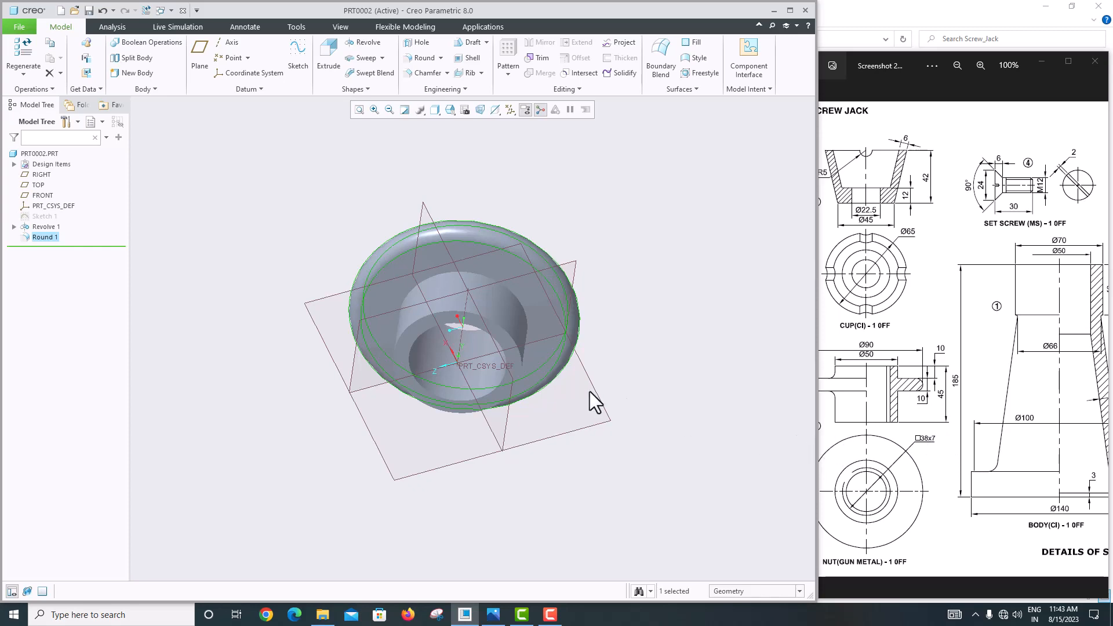
mouse_move(461, 308)
middle_down()
mouse_move(471, 443)
mouse_move(450, 400)
mouse_move(501, 378)
mouse_move(512, 429)
mouse_move(482, 415)
mouse_move(459, 430)
mouse_move(464, 390)
mouse_move(469, 398)
mouse_move(507, 362)
middle_up()
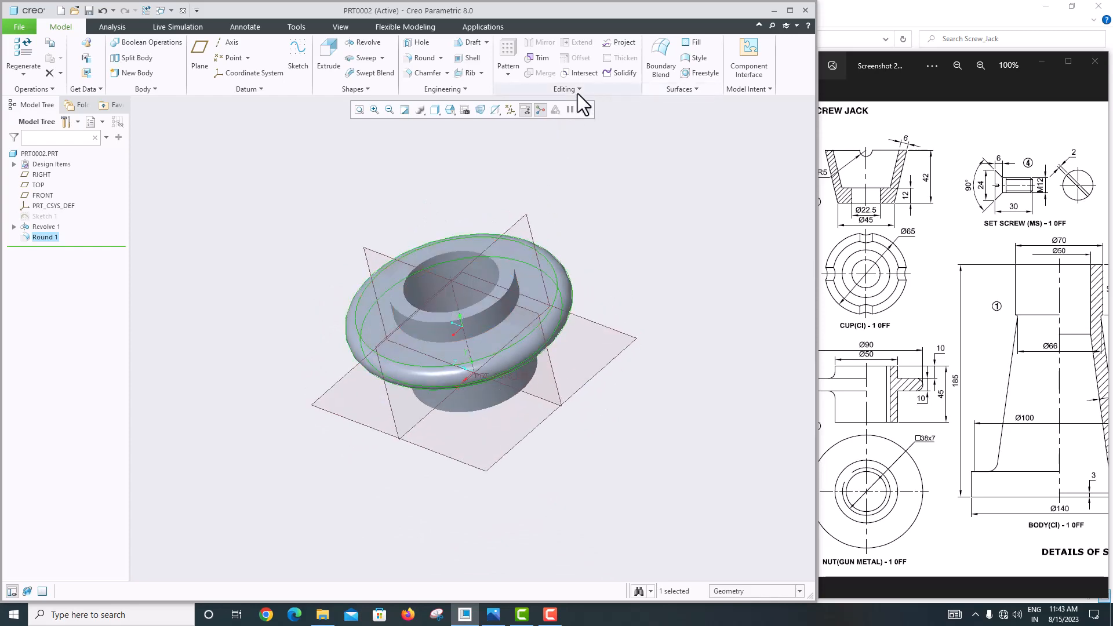
click(456, 92)
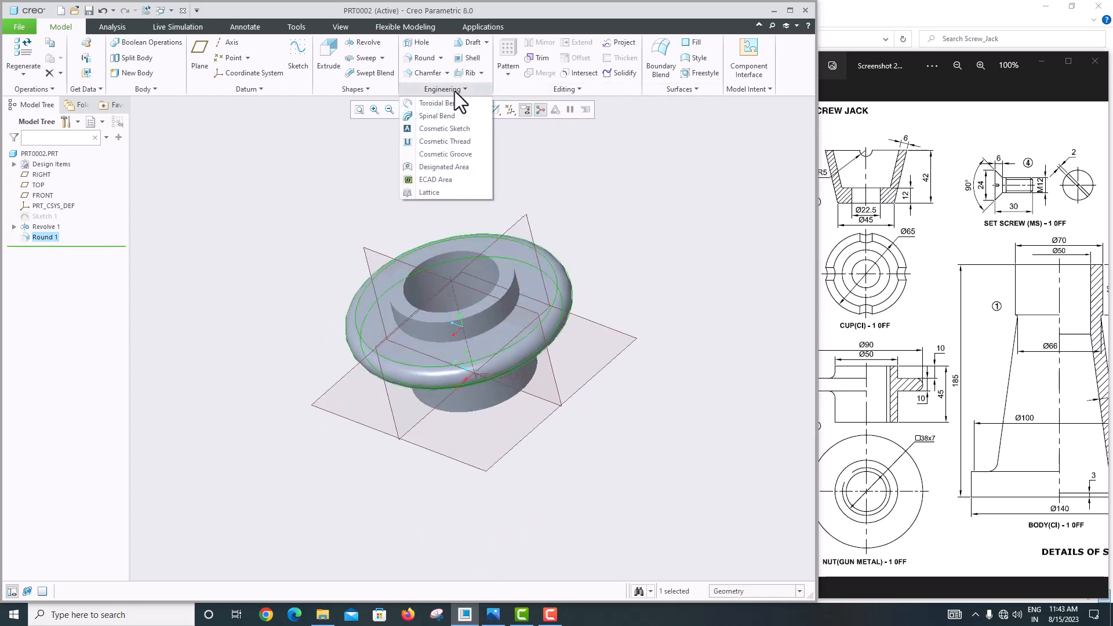
click(454, 142)
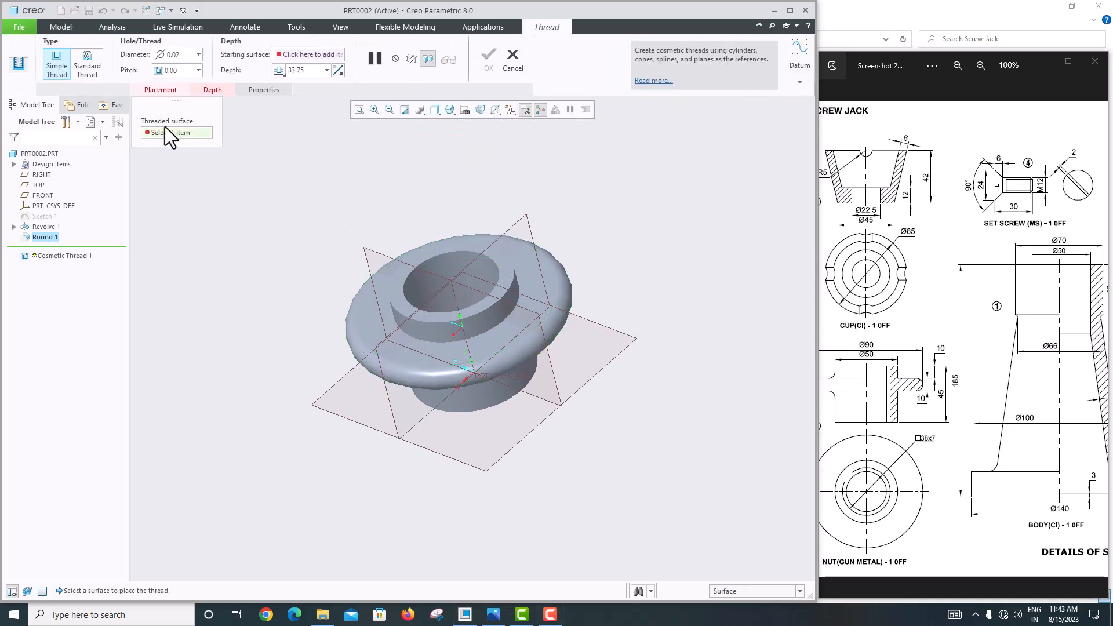
click(449, 269)
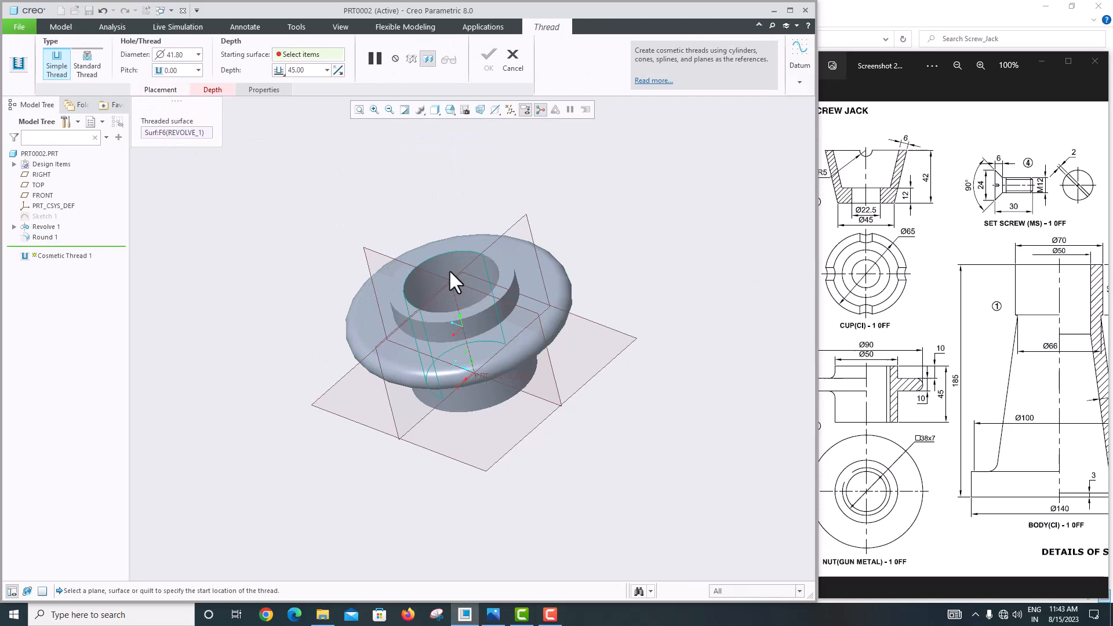
click(200, 90)
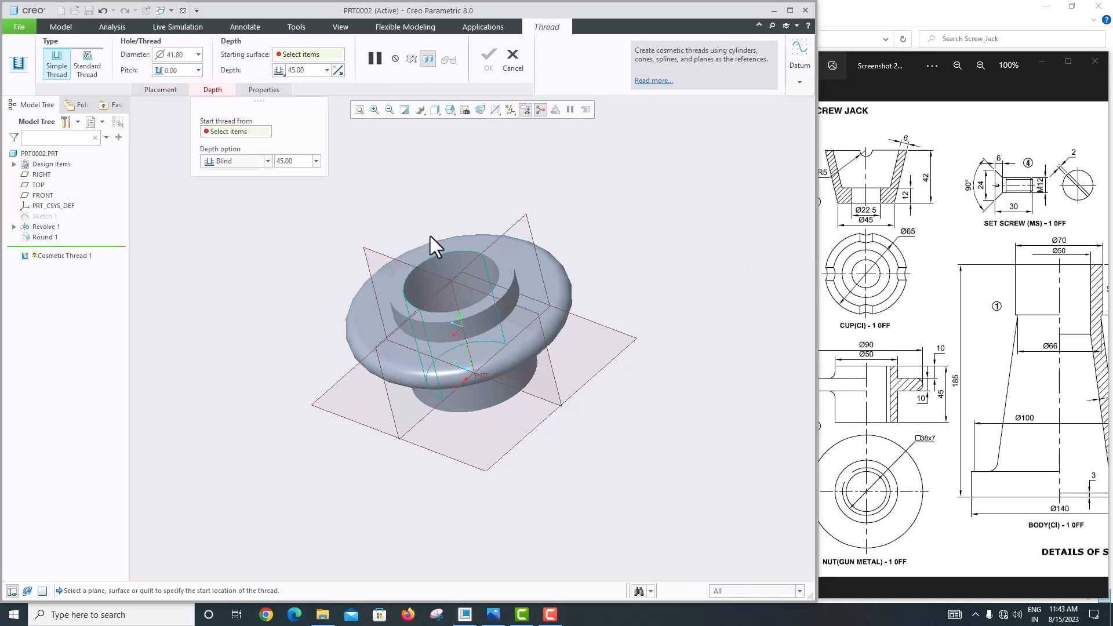
click(454, 246)
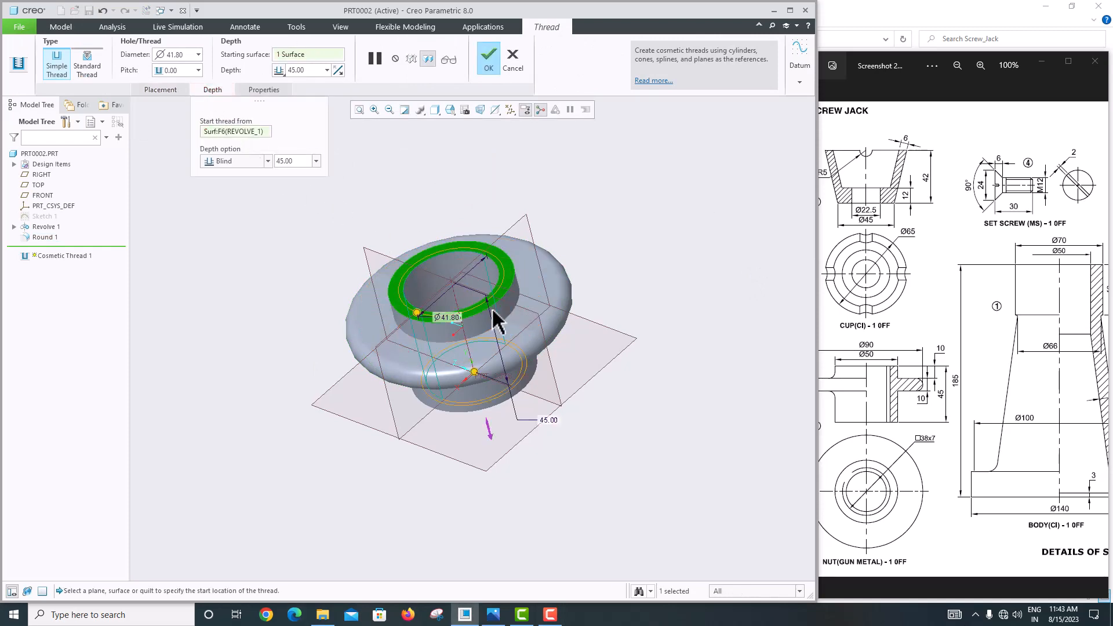
middle_drag(492, 308, 497, 255)
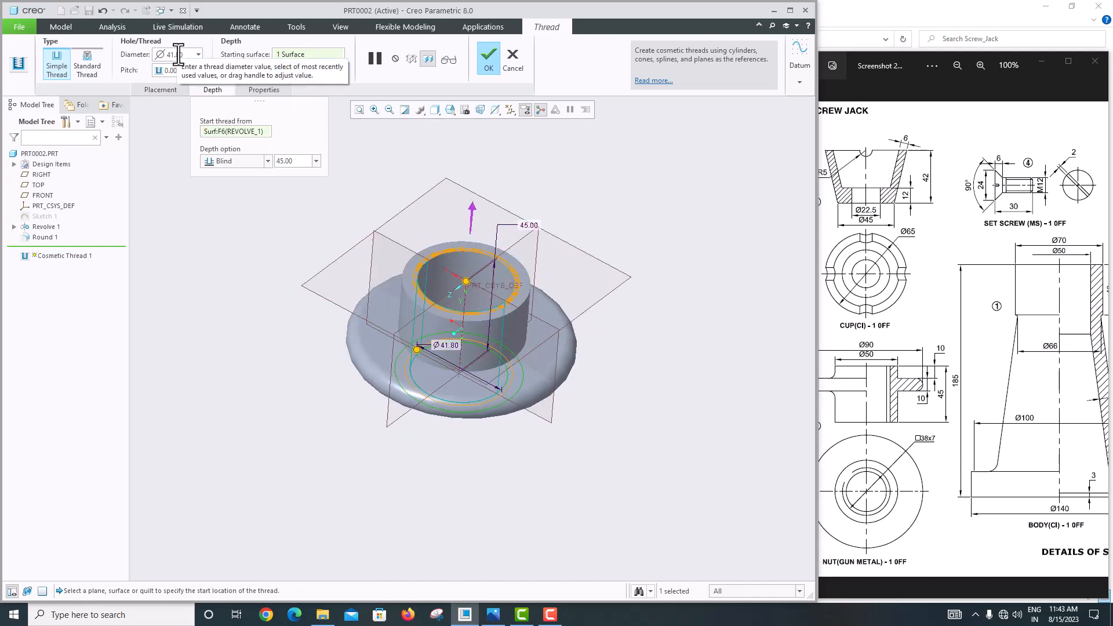
Step: Make the cosmetic thread a standard ISO thread of size M39x4 and complete the feature
click(82, 60)
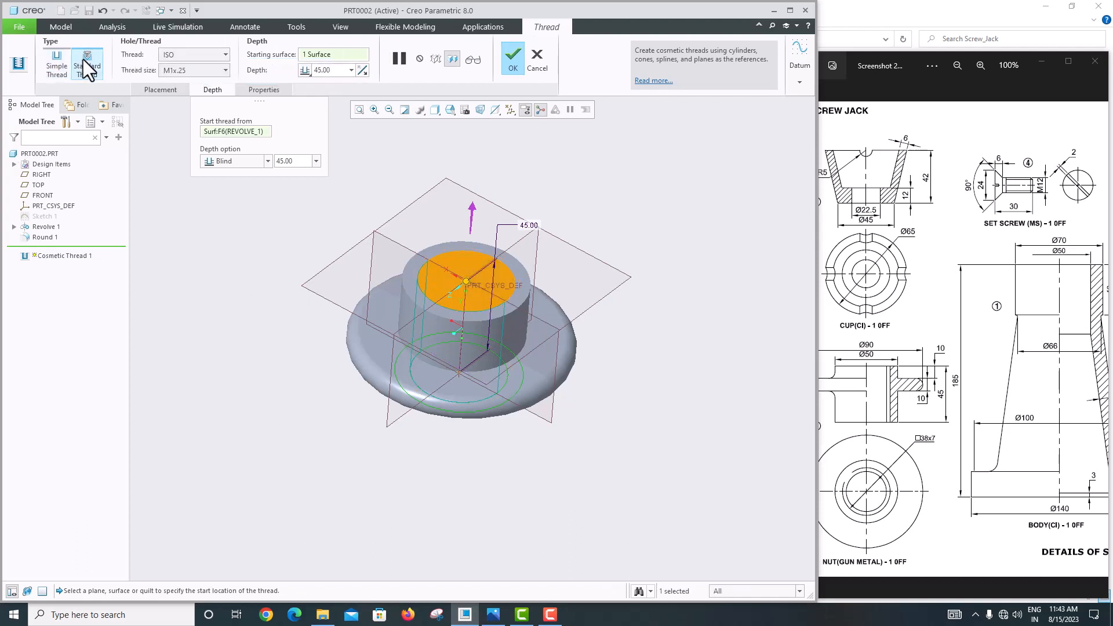
click(196, 70)
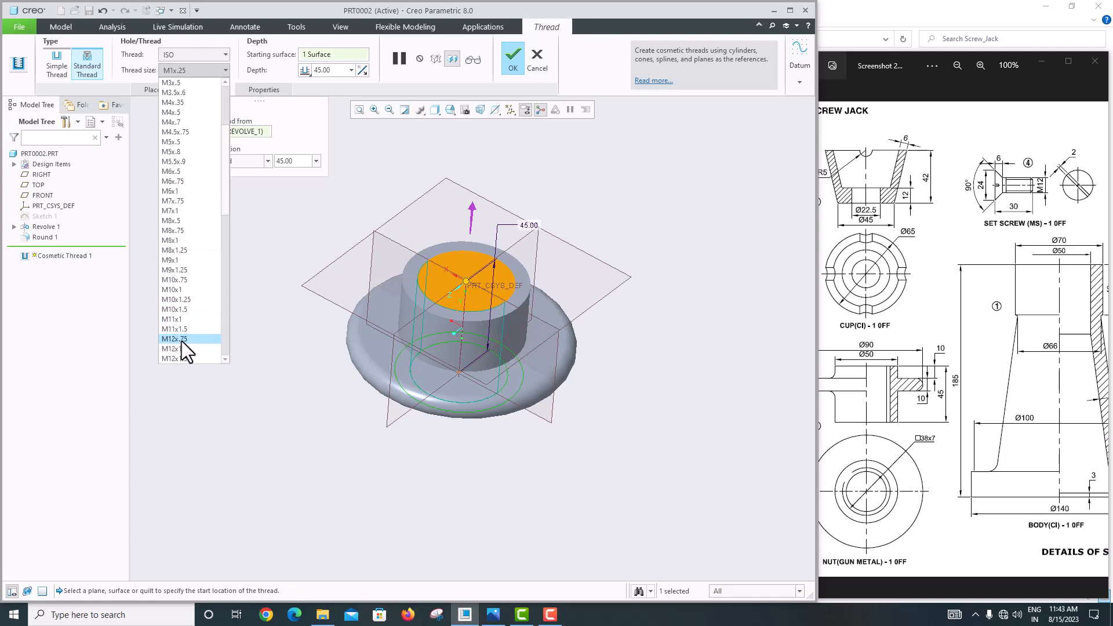
scroll(182, 341, down, 9)
scroll(183, 341, down, 5)
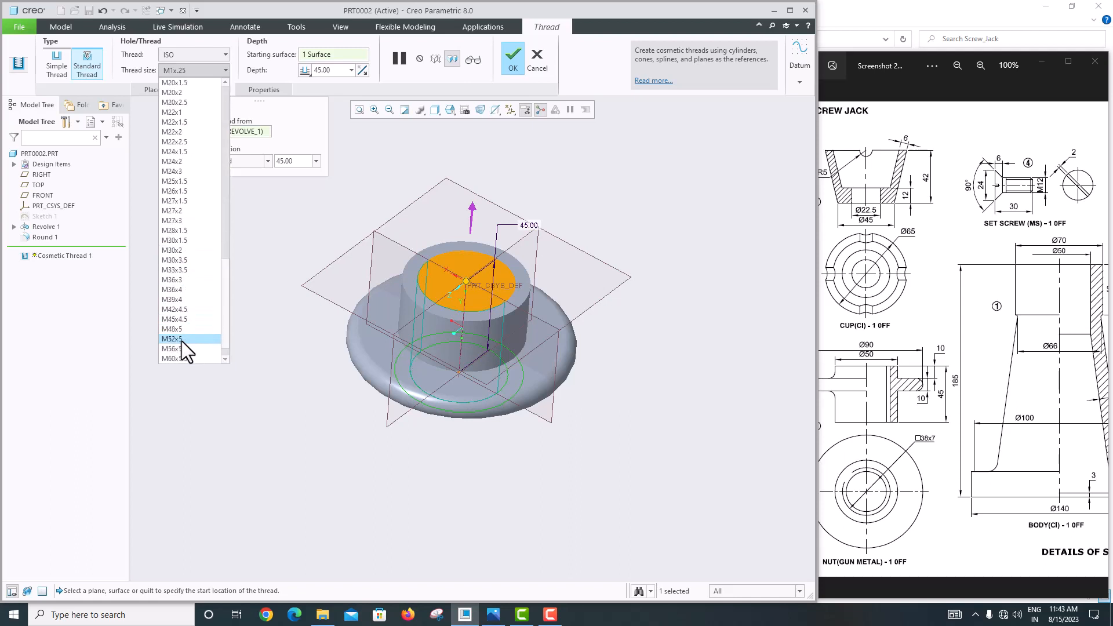
click(188, 299)
scroll(447, 286, down, 8)
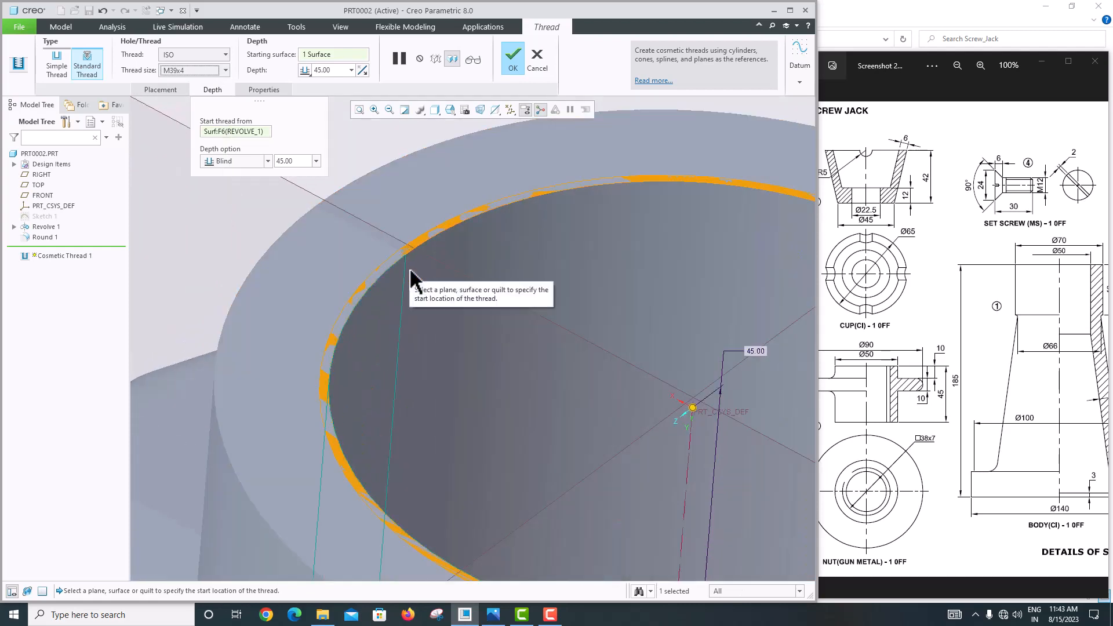
scroll(410, 277, up, 10)
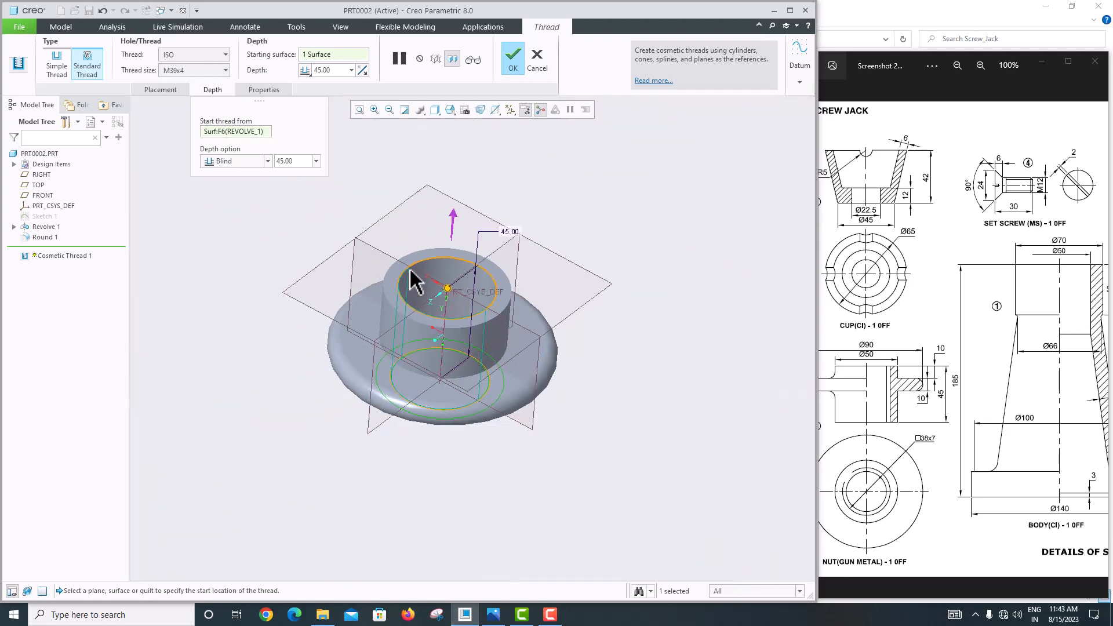
middle_drag(410, 278, 398, 311)
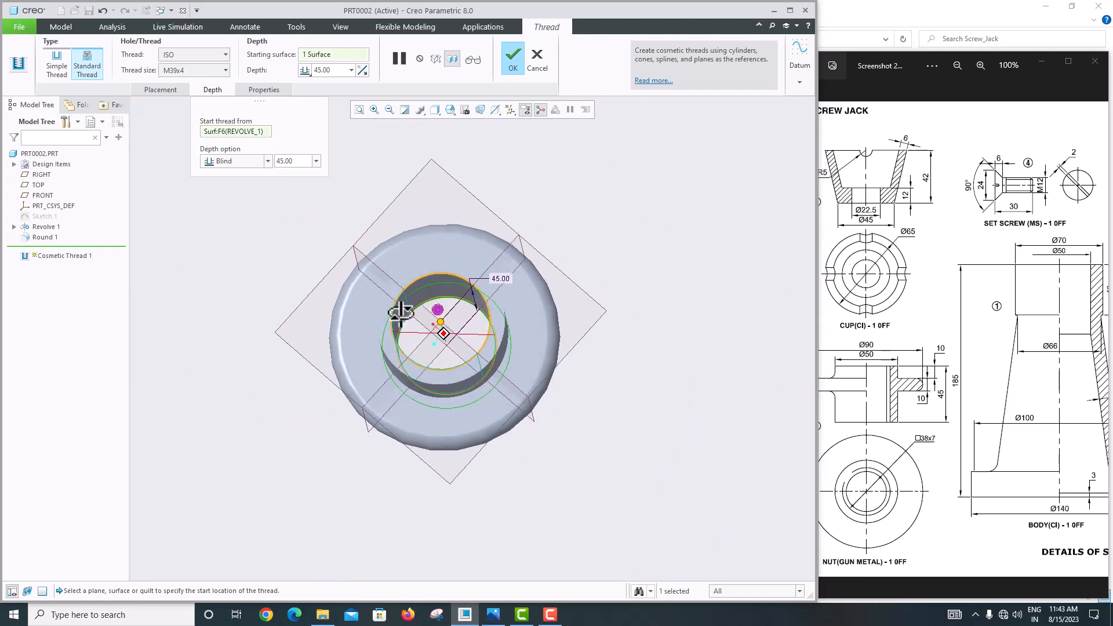
click(189, 69)
click(388, 204)
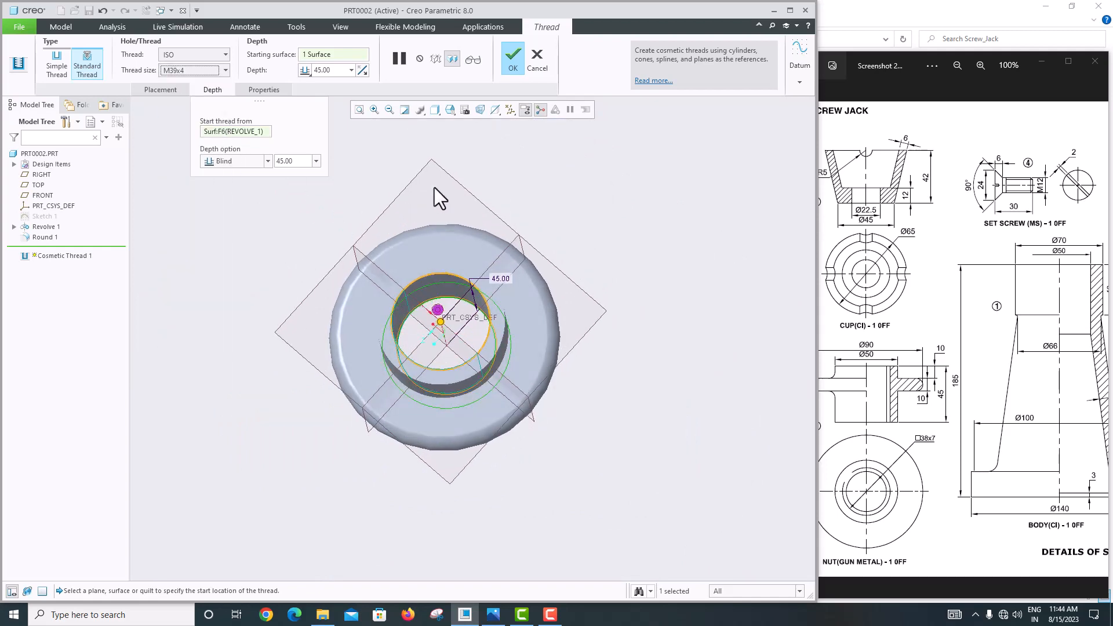
middle_click(502, 213)
Step: Save a copy of the nut model in the Screw_Jack folder as 2_NUT
middle_drag(503, 216, 591, 273)
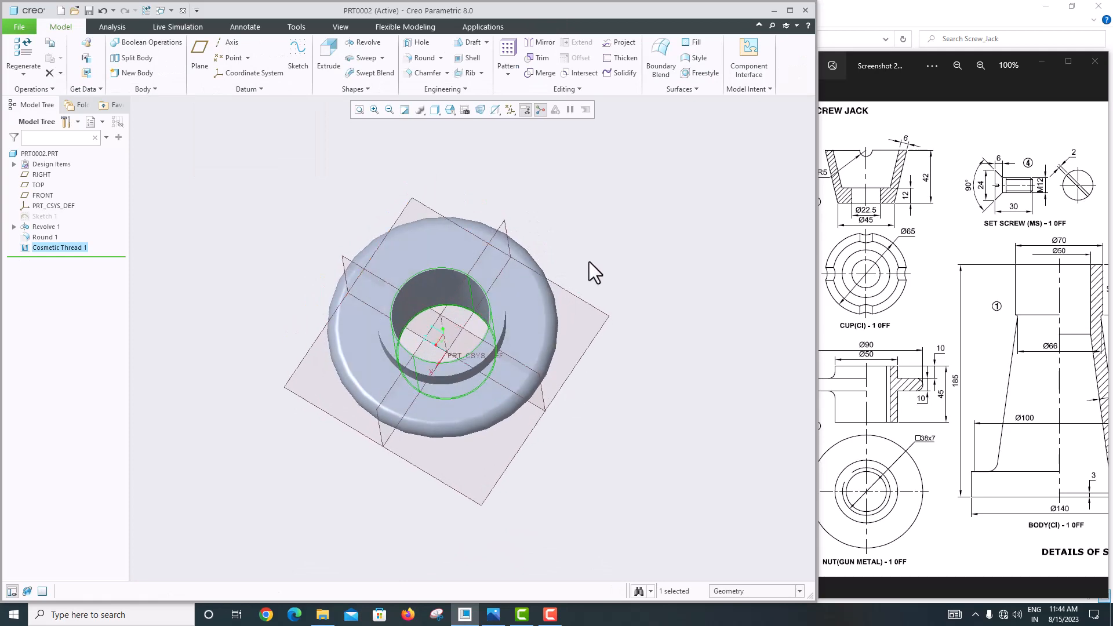
middle_drag(395, 257, 236, 173)
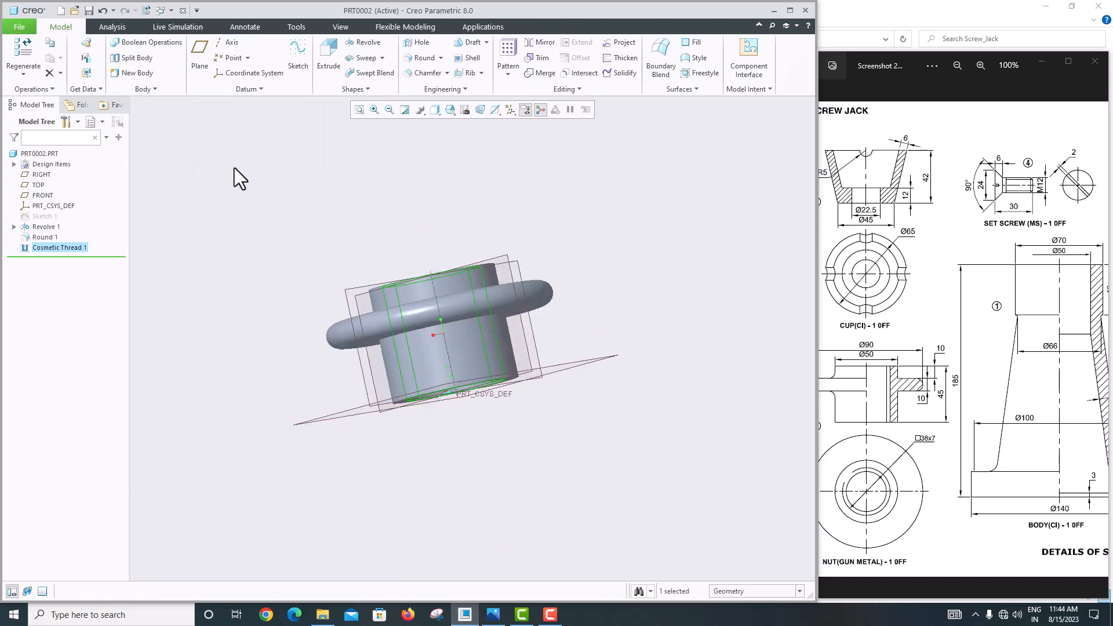
click(18, 26)
mouse_move(39, 116)
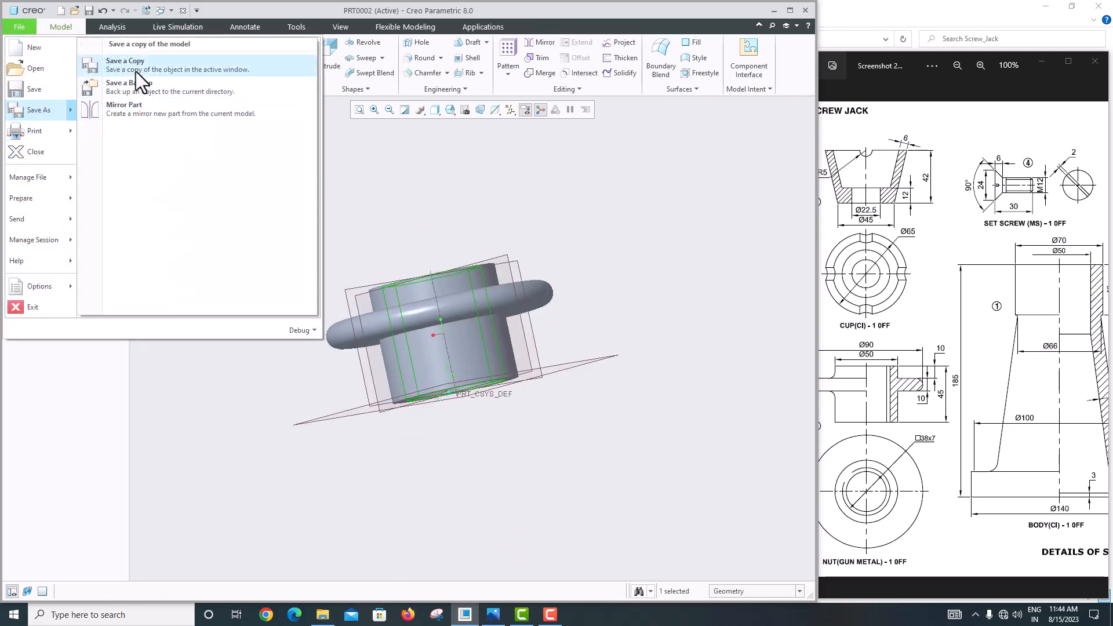
click(135, 70)
click(429, 445)
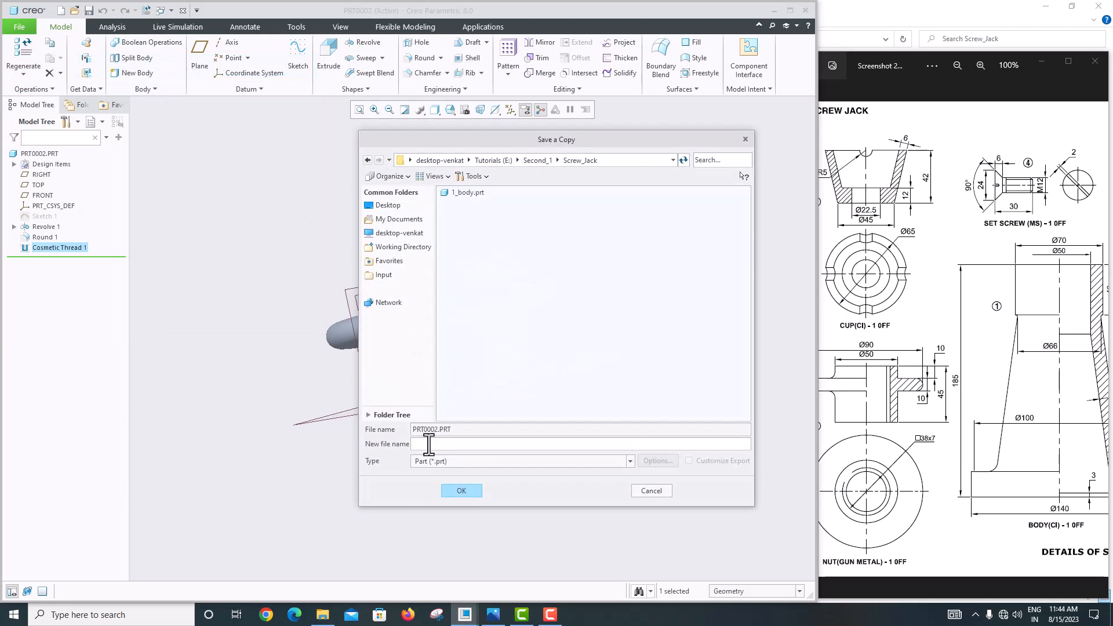
text(2_NUT)
key(Return)
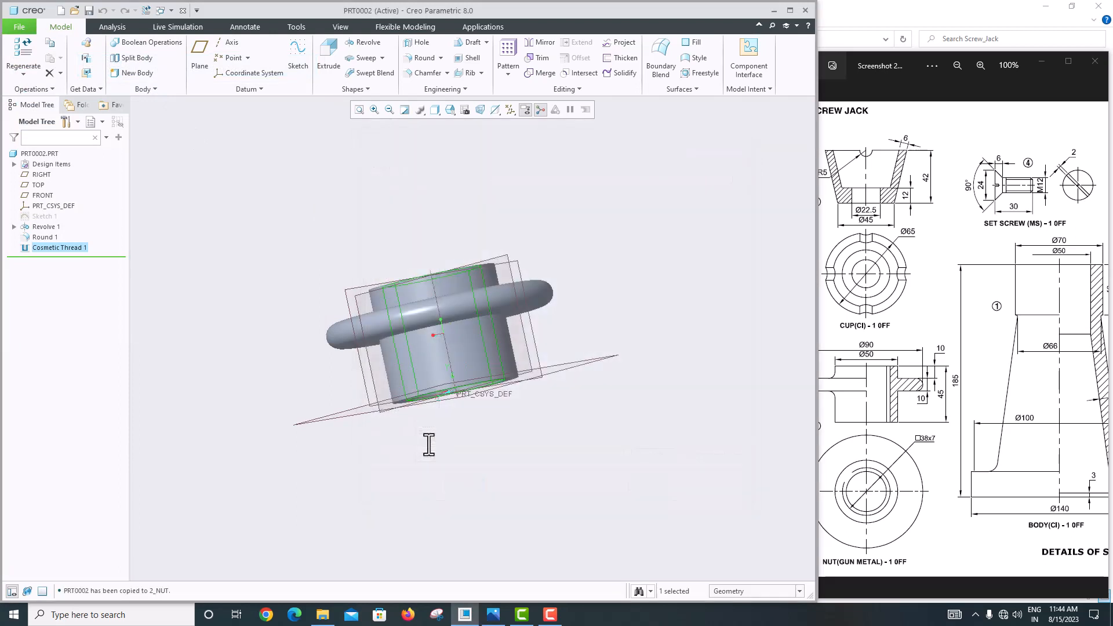
Step: Close the current nut part and bring the cup views of the reference drawing fully into sight
click(19, 27)
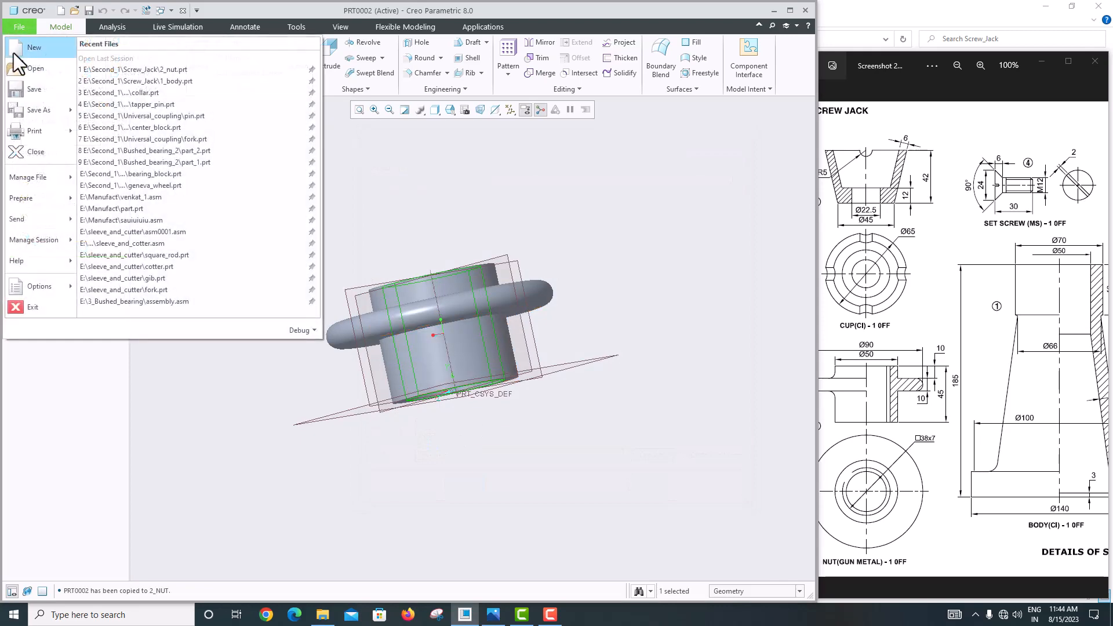
click(35, 149)
drag(934, 492, 950, 492)
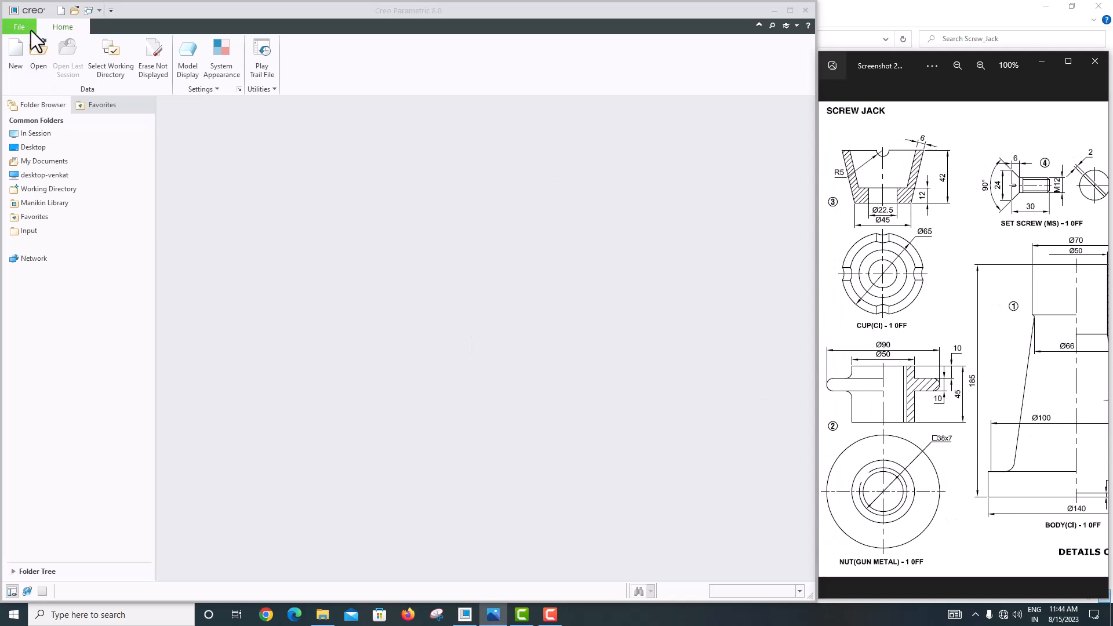
Step: Create a new solid part using the mmns_part_solid_abs template instead of the default one
click(16, 50)
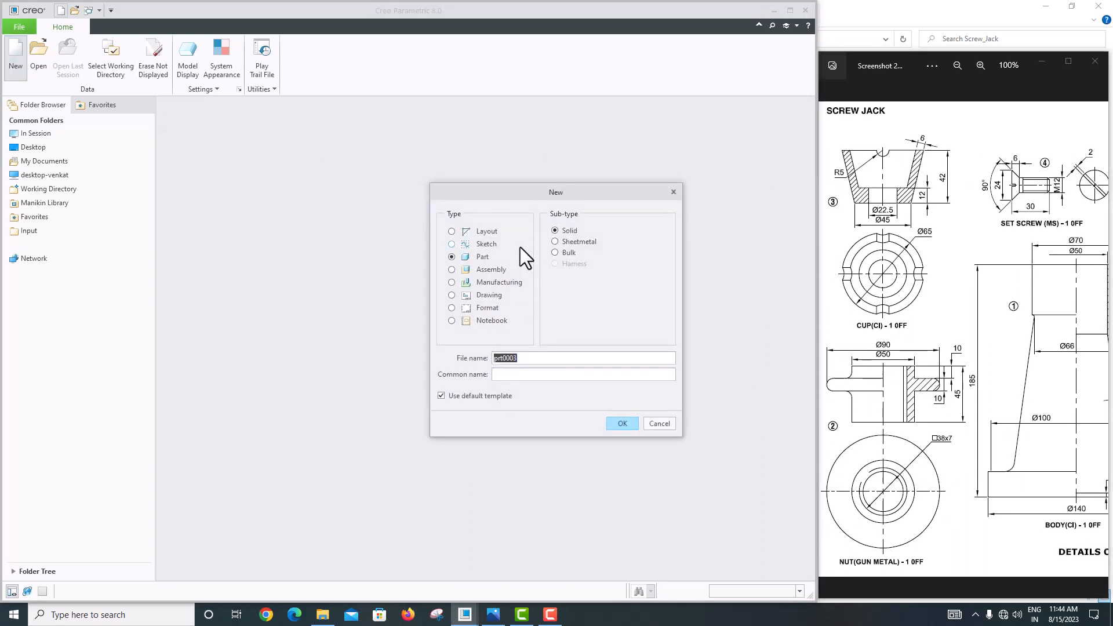
click(467, 396)
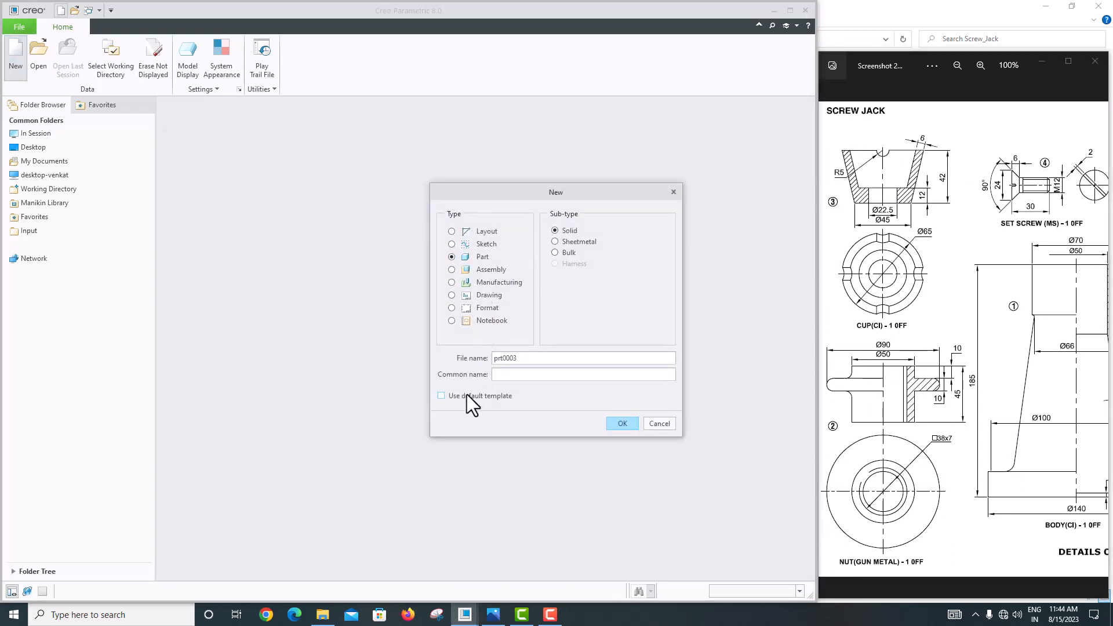
click(624, 424)
scroll(343, 272, down, 3)
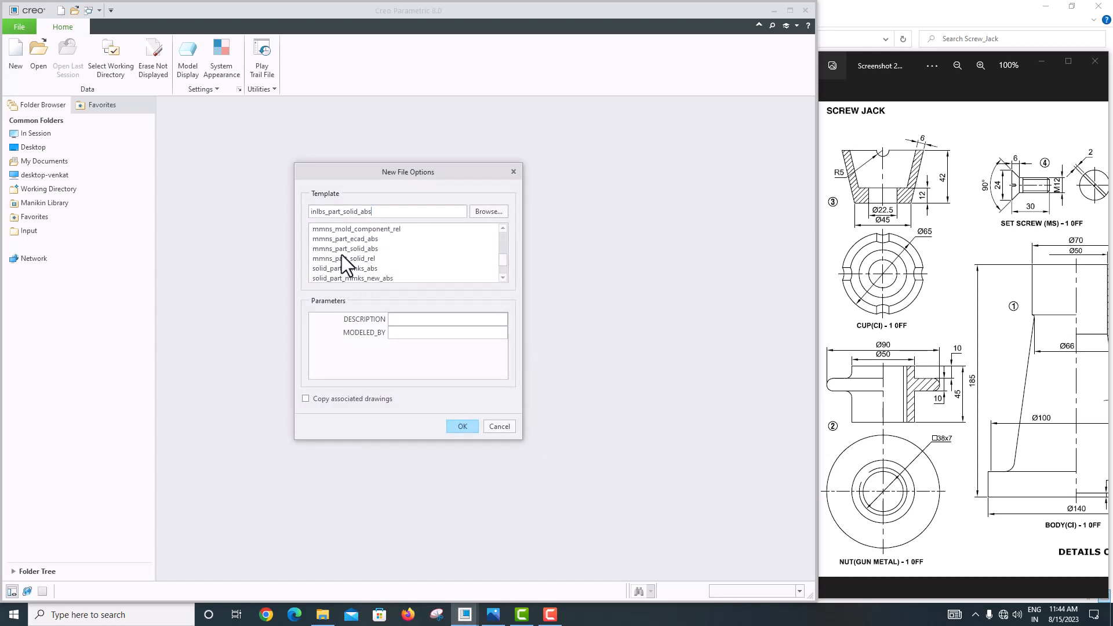
click(342, 253)
click(462, 426)
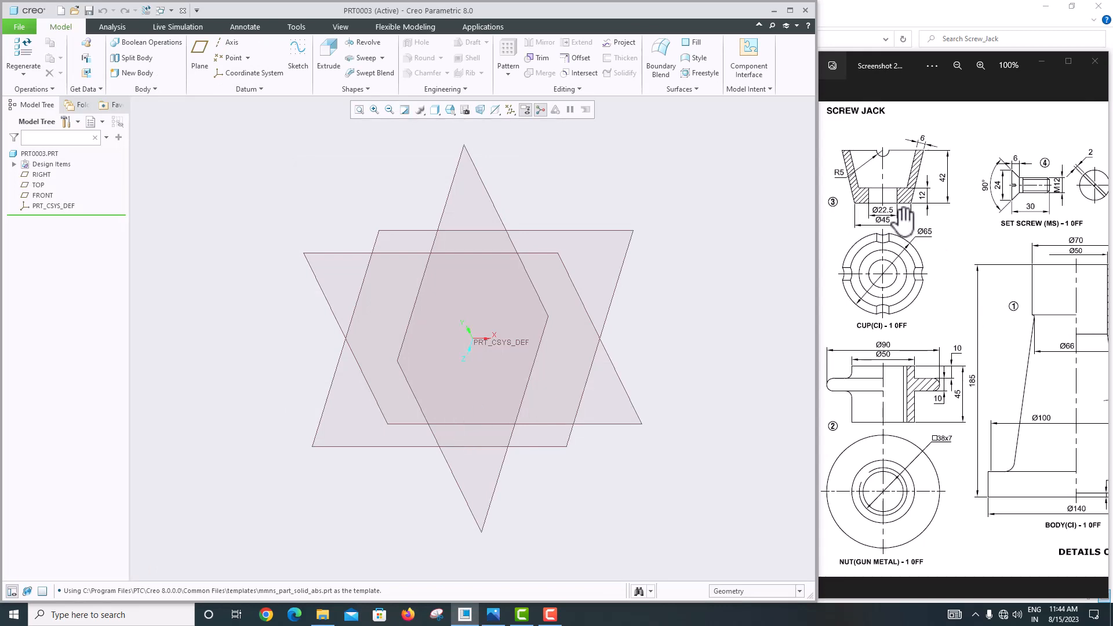
Step: Start a sketch on the FRONT plane and orient the view parallel to the sketch plane
scroll(915, 185, up, 1)
scroll(914, 185, up, 2)
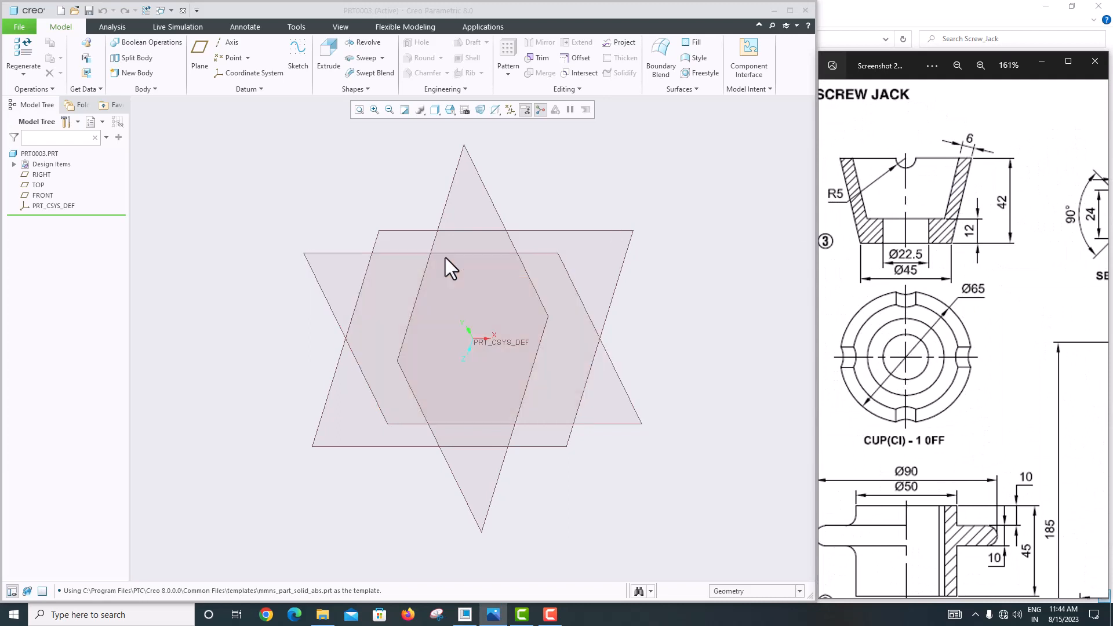
click(333, 252)
click(333, 251)
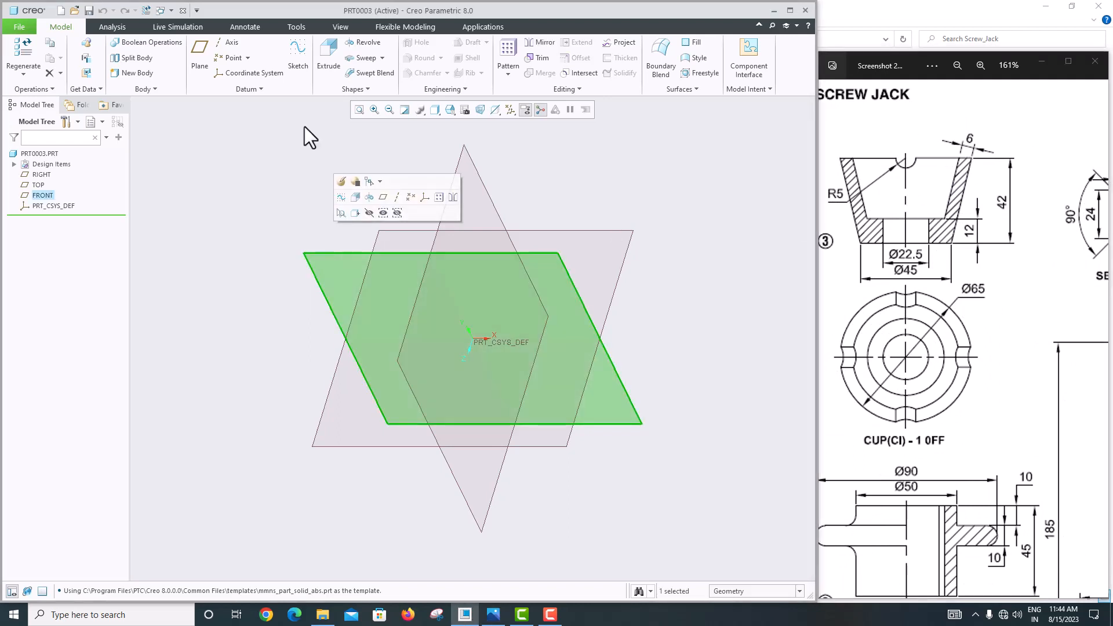
click(298, 62)
click(494, 110)
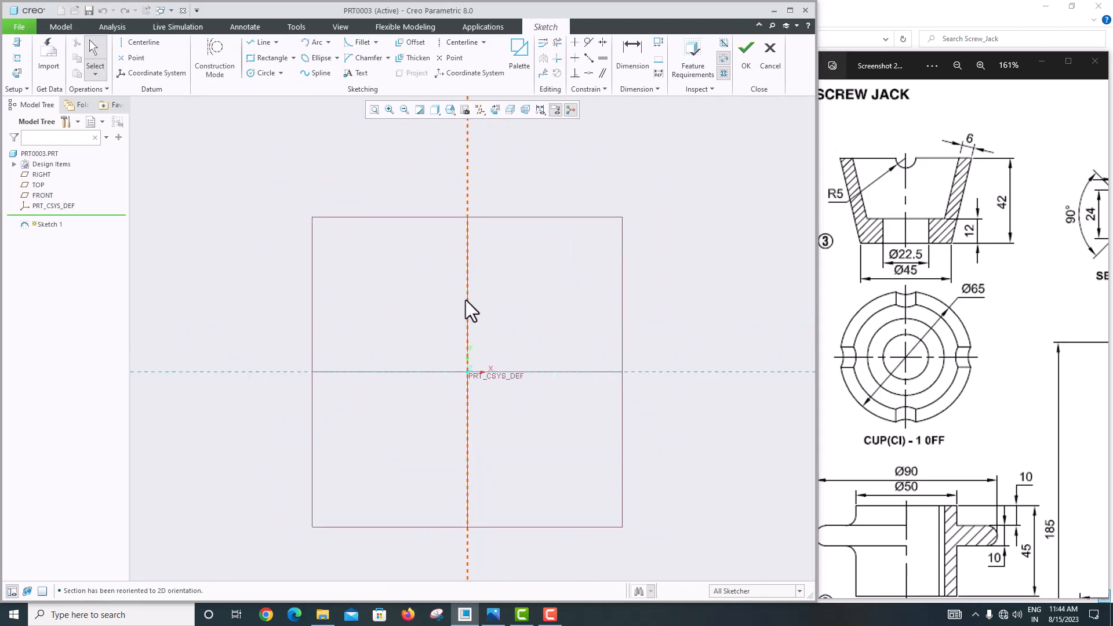
Step: Add a vertical datum centerline through the origin along the sketch's vertical reference as the cup's axis
scroll(493, 355, down, 1)
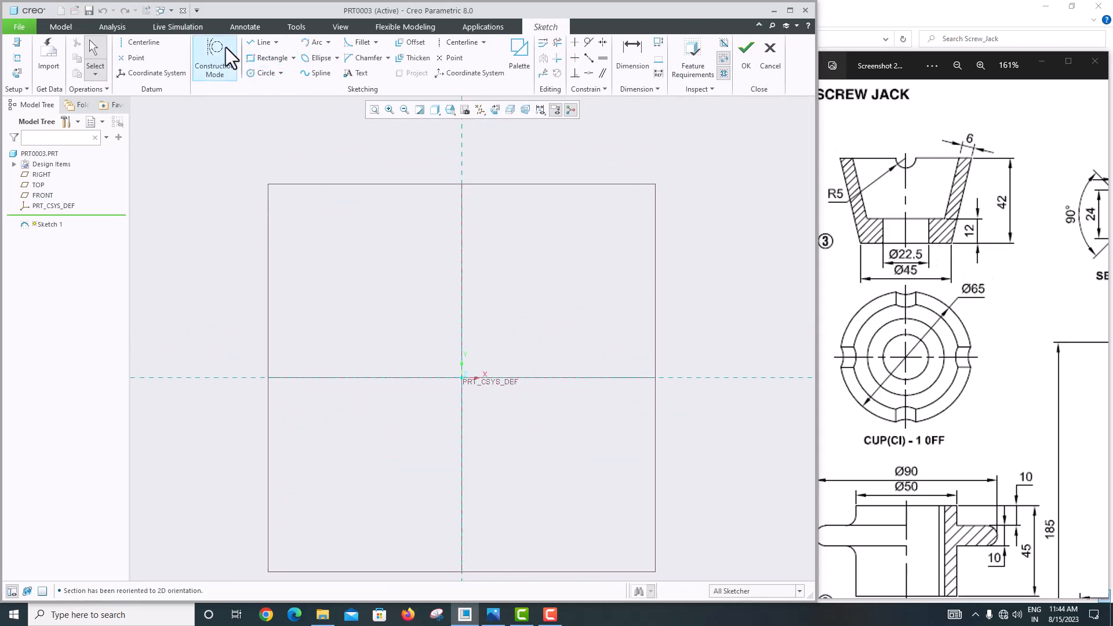
click(139, 42)
click(462, 225)
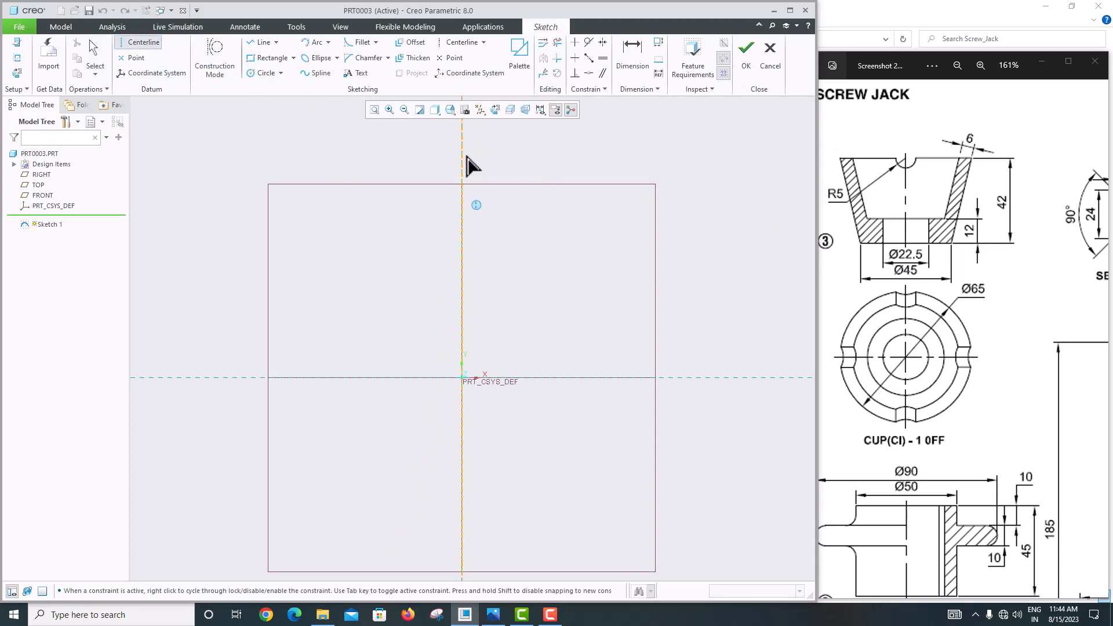
click(463, 148)
middle_click(510, 245)
Step: Sketch a horizontal line about 68 mm long on the horizontal reference, starting about 50 mm from the centerline, for the cup's base
click(264, 42)
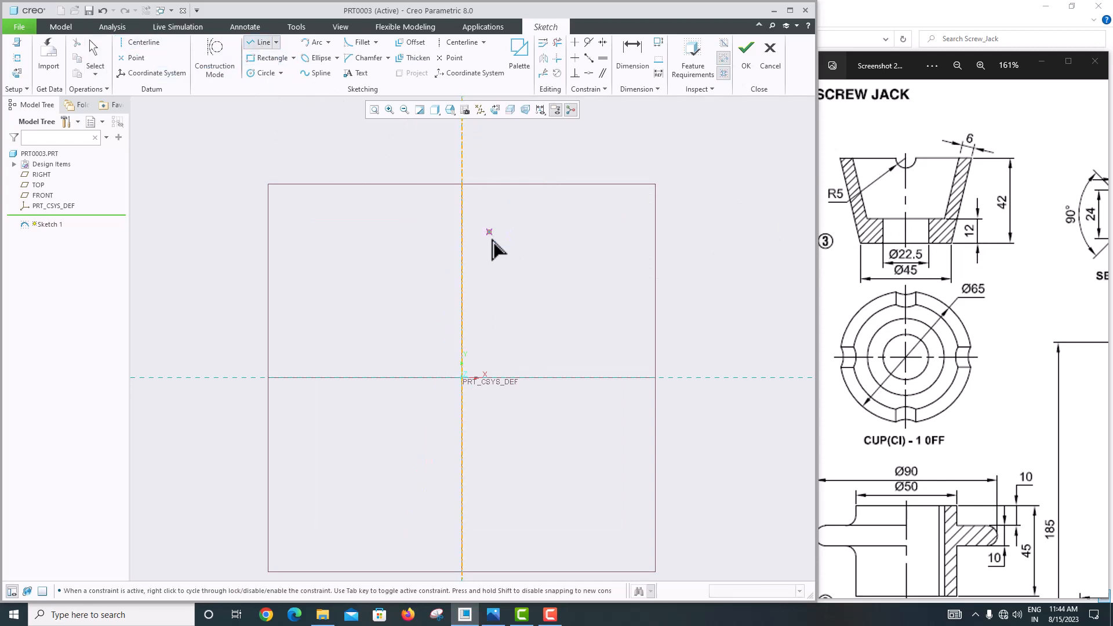
click(463, 378)
click(554, 371)
middle_click(557, 342)
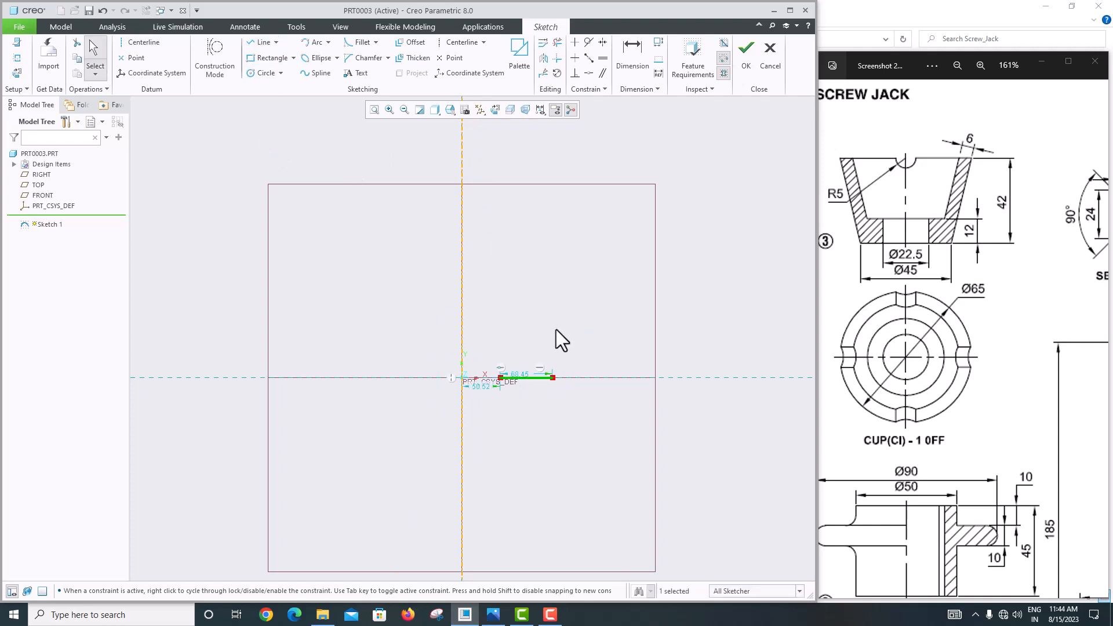
scroll(502, 406, down, 4)
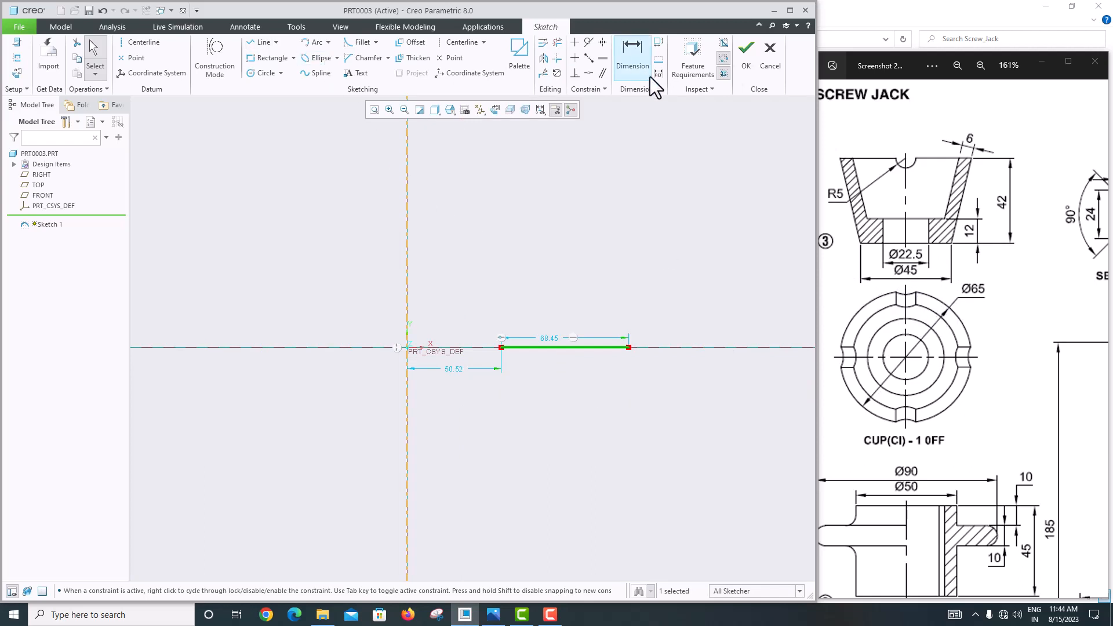
Step: Dimension the base line's inner endpoint as a diameter about the centerline and set it to 22.5 mm
click(631, 57)
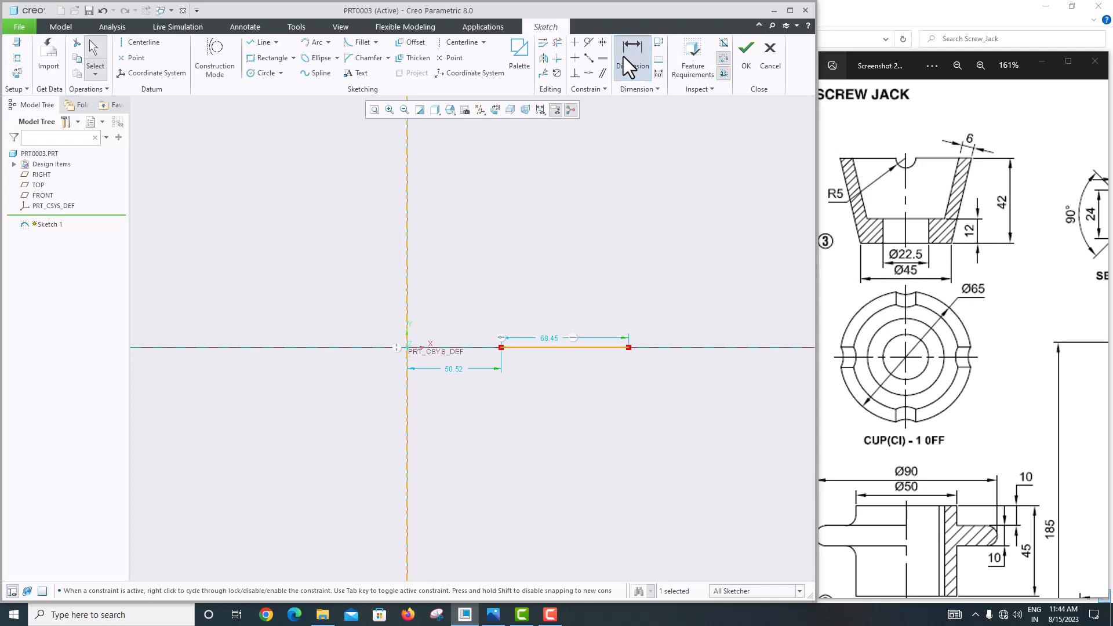
click(408, 294)
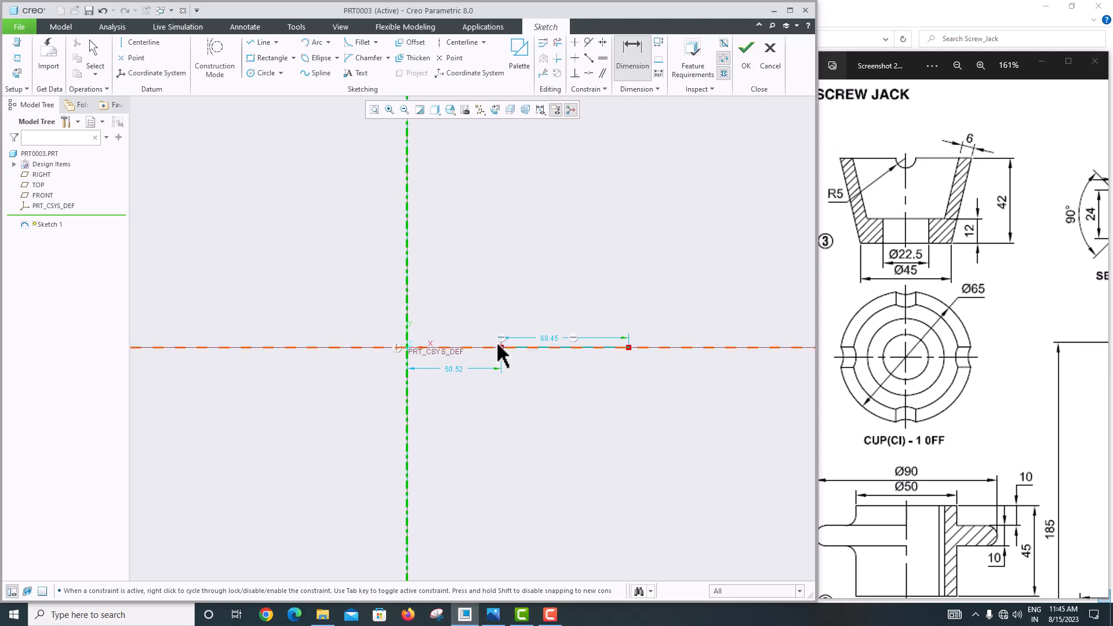
middle_click(451, 307)
text(22.5)
key(Return)
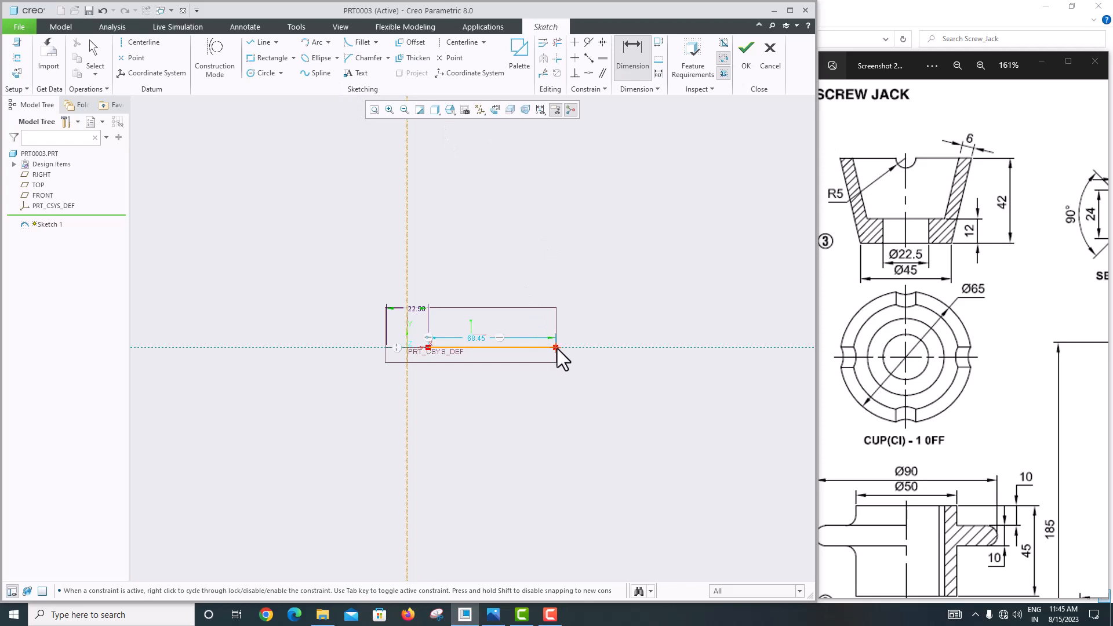
Step: Dimension the base line's outer endpoint as a diameter about the centerline and set it to 45 mm
click(409, 258)
click(554, 347)
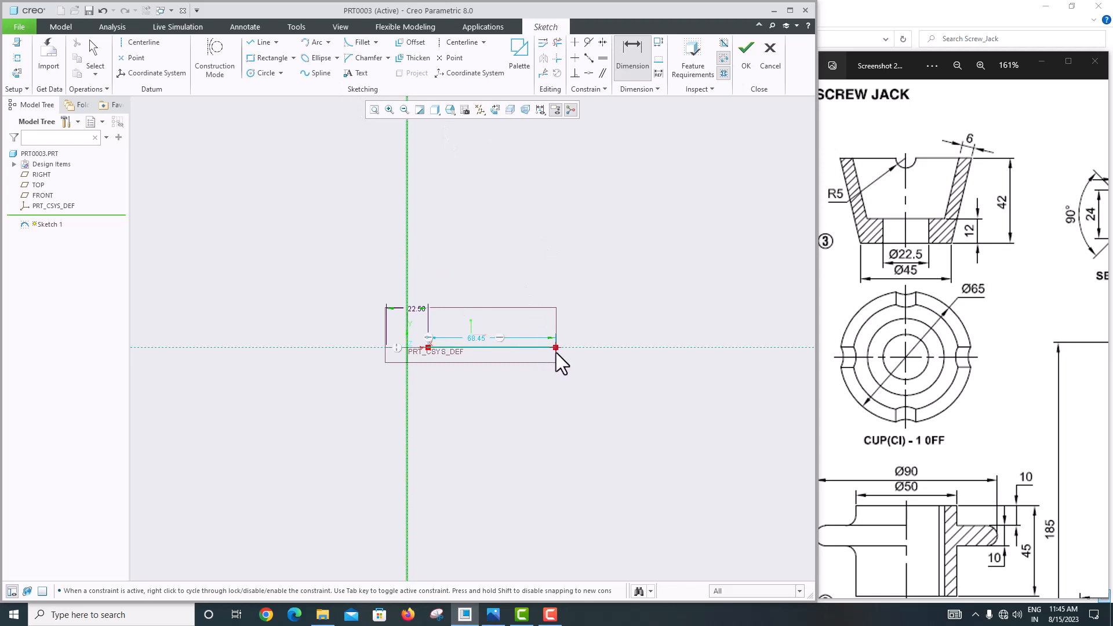
middle_click(492, 376)
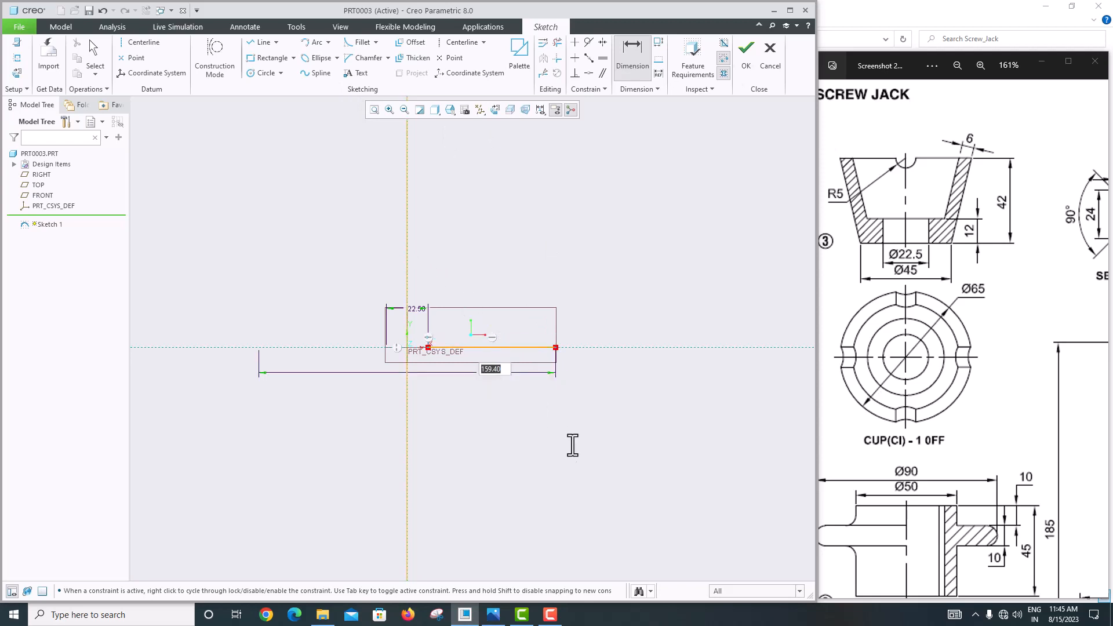
text(45)
key(Return)
Step: Sketch a vertical line up from the base line's inner endpoint and set its length to 12 mm
scroll(435, 361, up, 4)
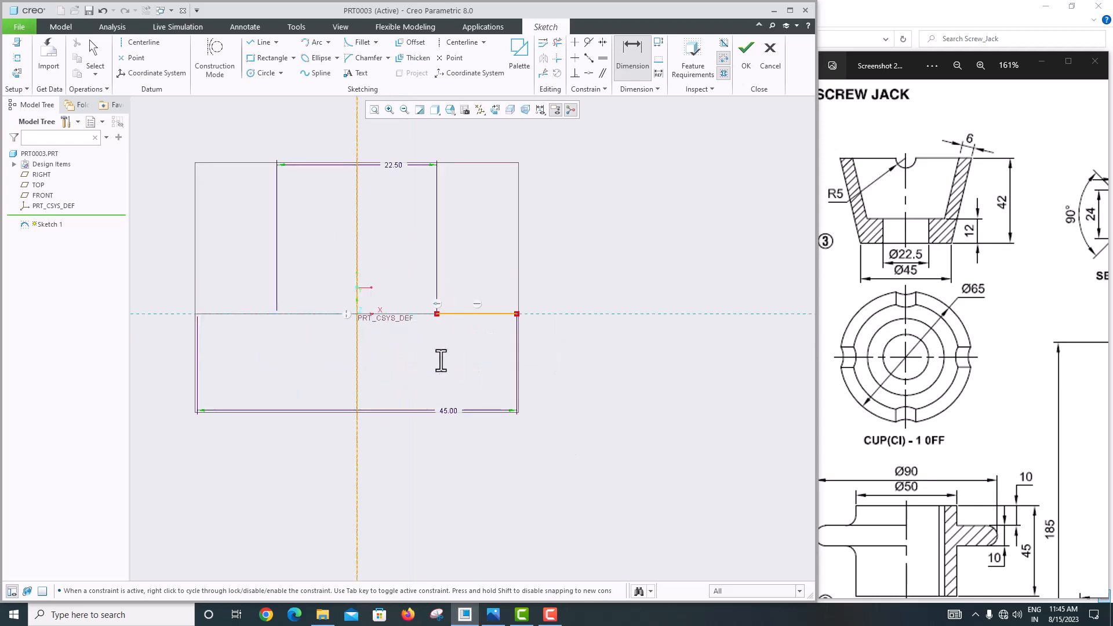
scroll(561, 442, down, 5)
scroll(562, 417, up, 4)
scroll(561, 384, down, 3)
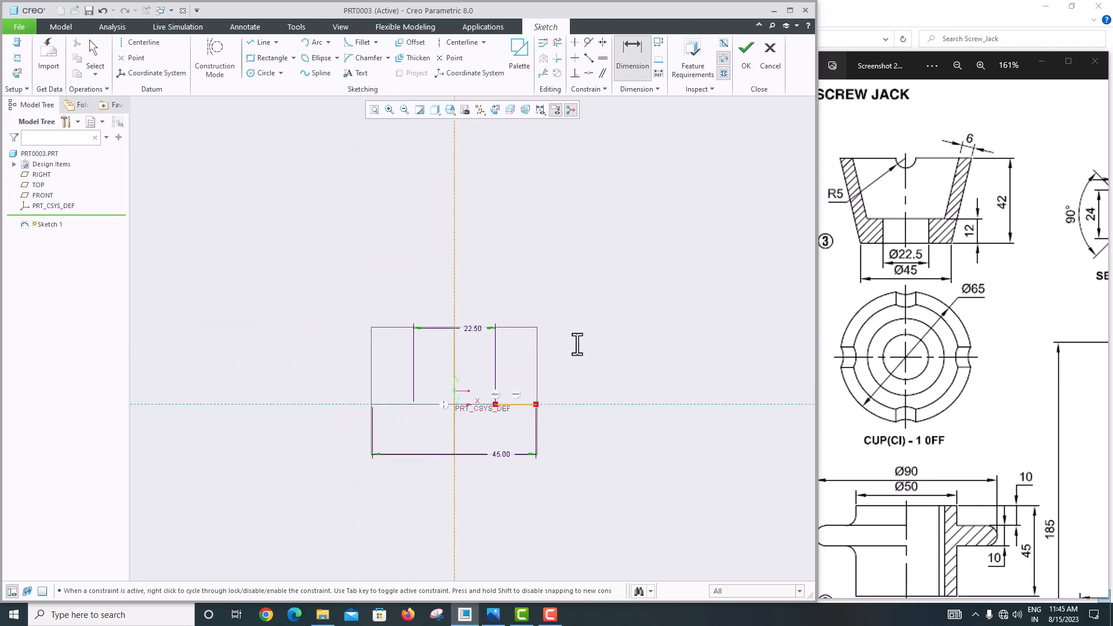
scroll(577, 345, up, 3)
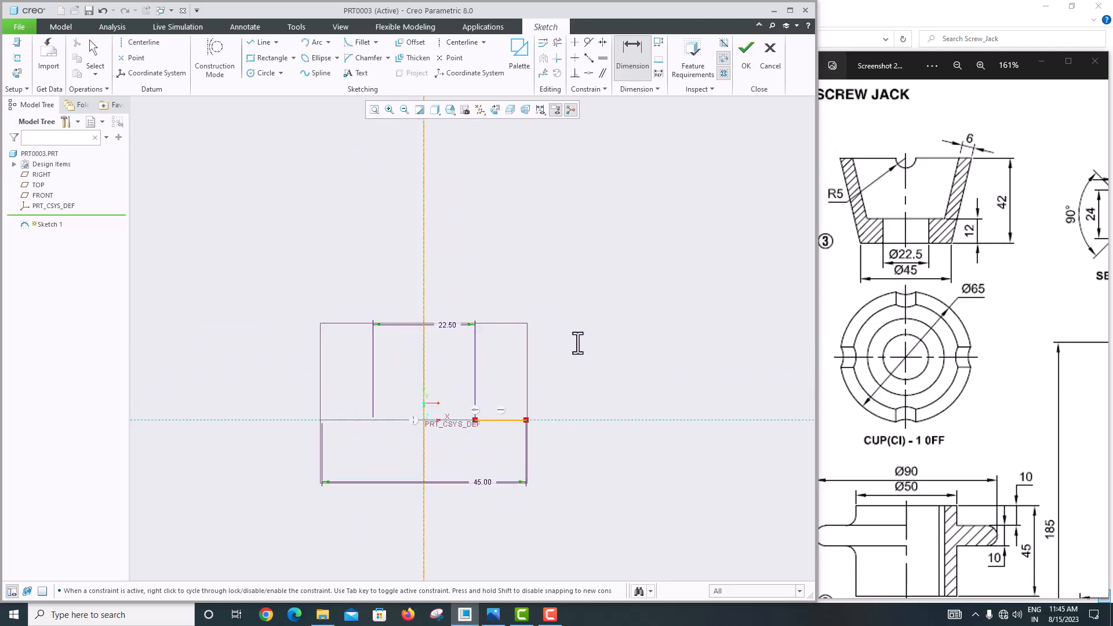
click(262, 42)
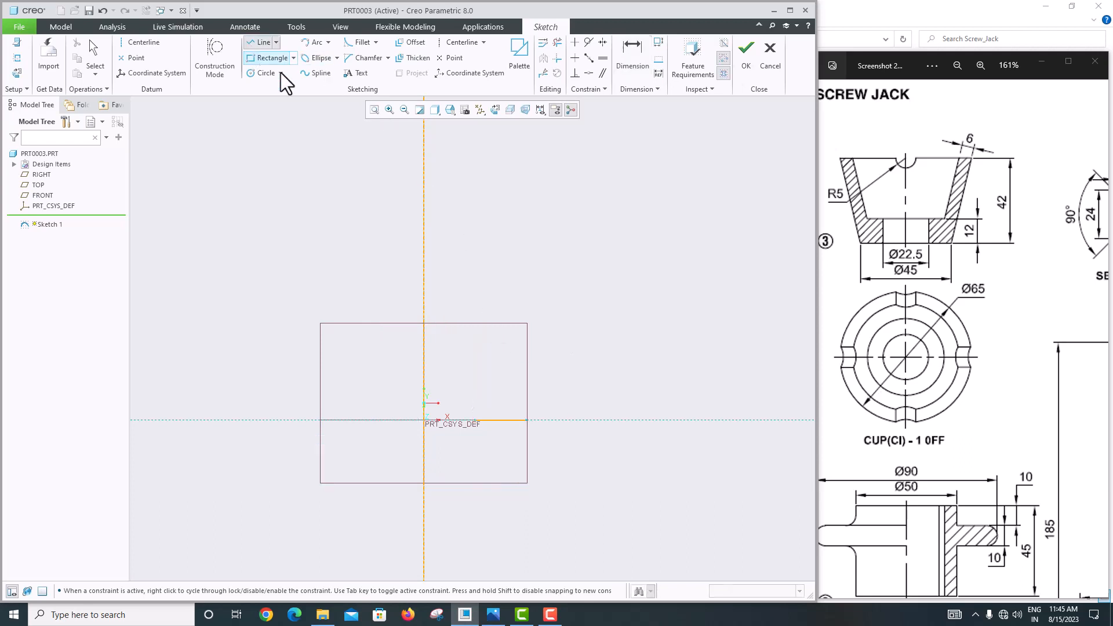
click(476, 420)
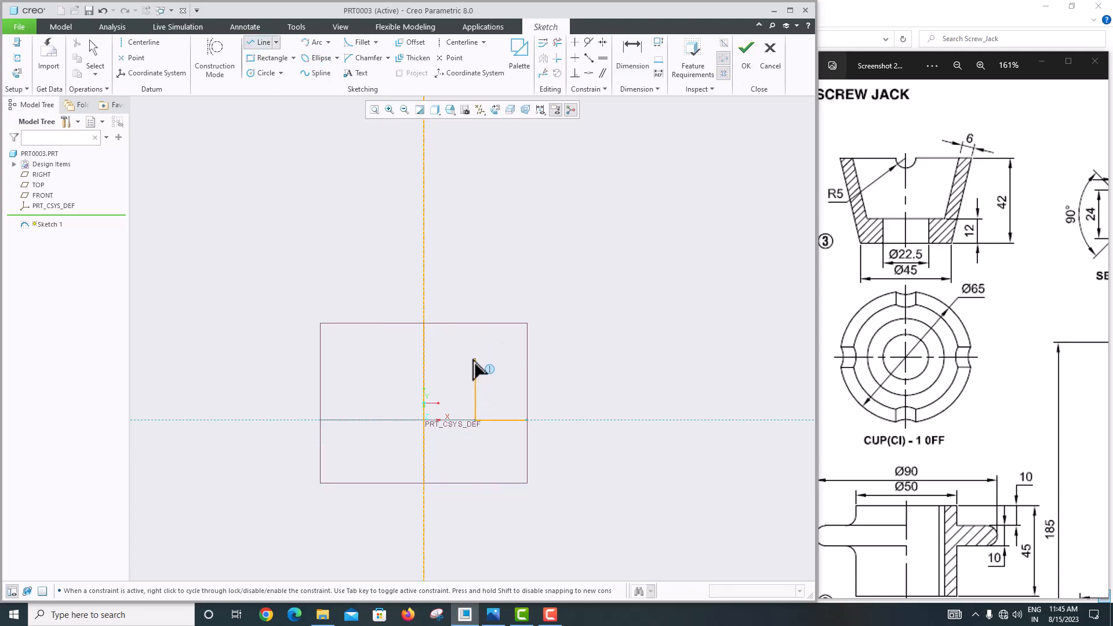
click(475, 358)
middle_click(471, 383)
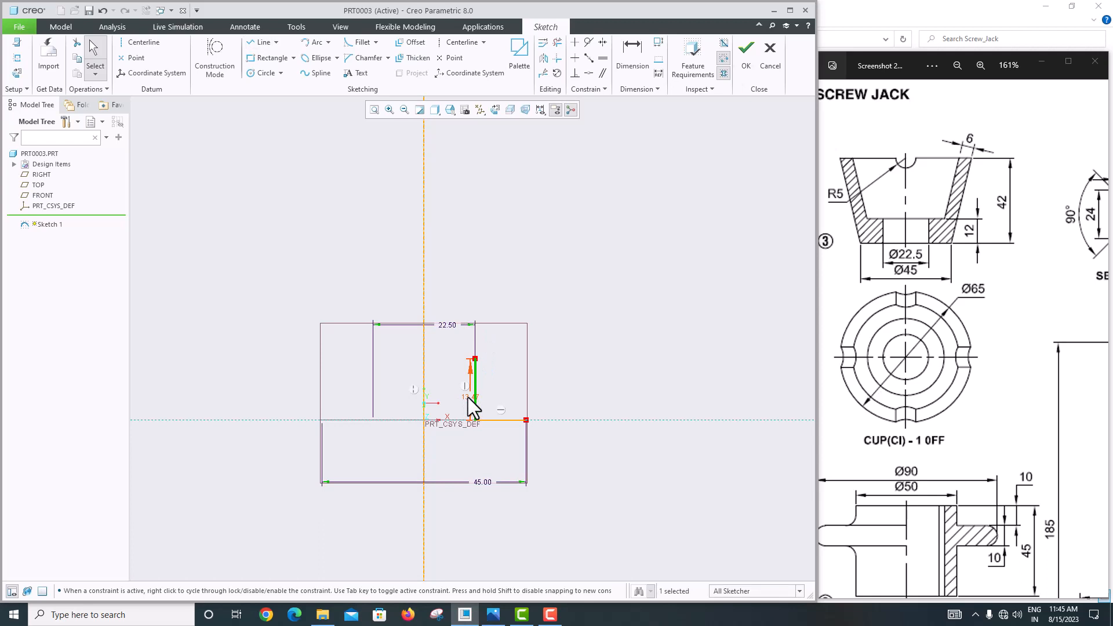
double_click(468, 397)
text(12)
key(Return)
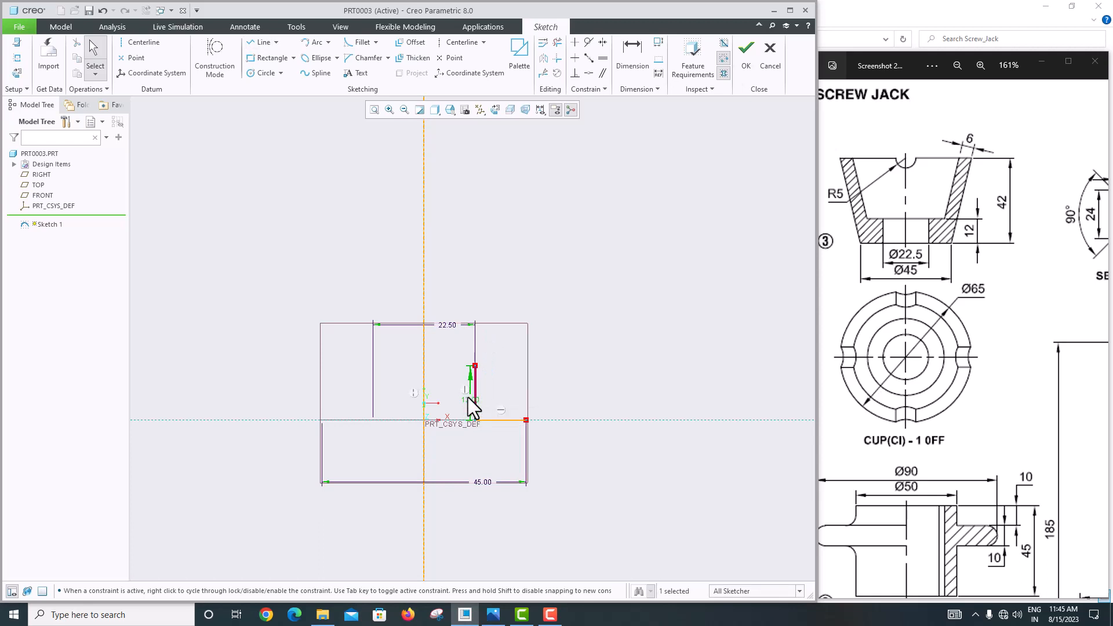
Step: Sketch a detached horizontal rim line about 17 mm long above the base and set its height to 42 mm above the horizontal reference
scroll(521, 354, up, 1)
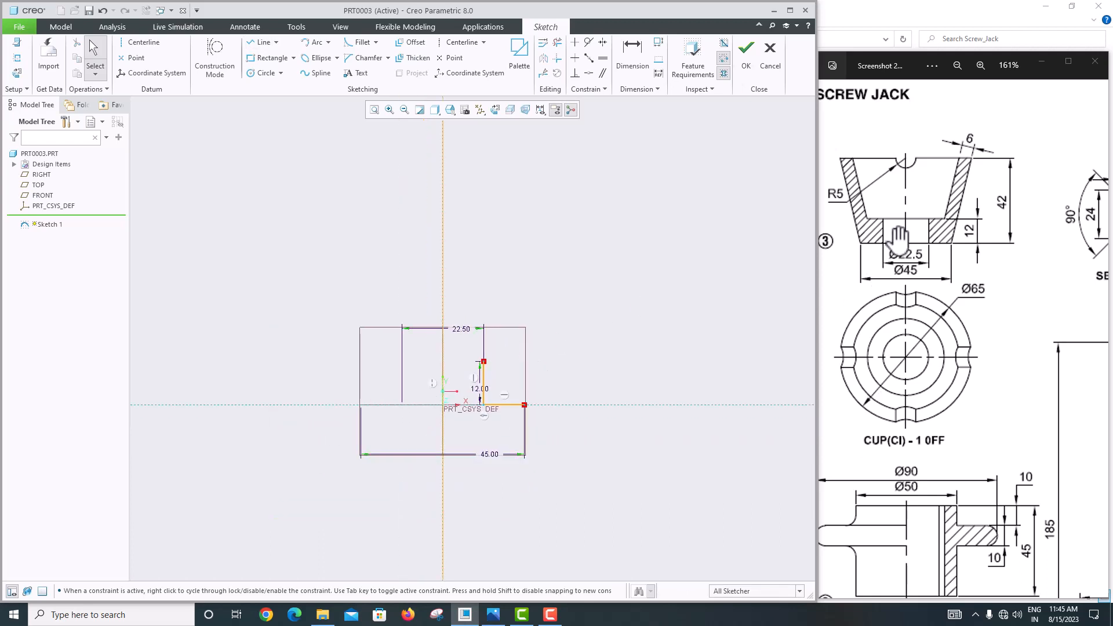
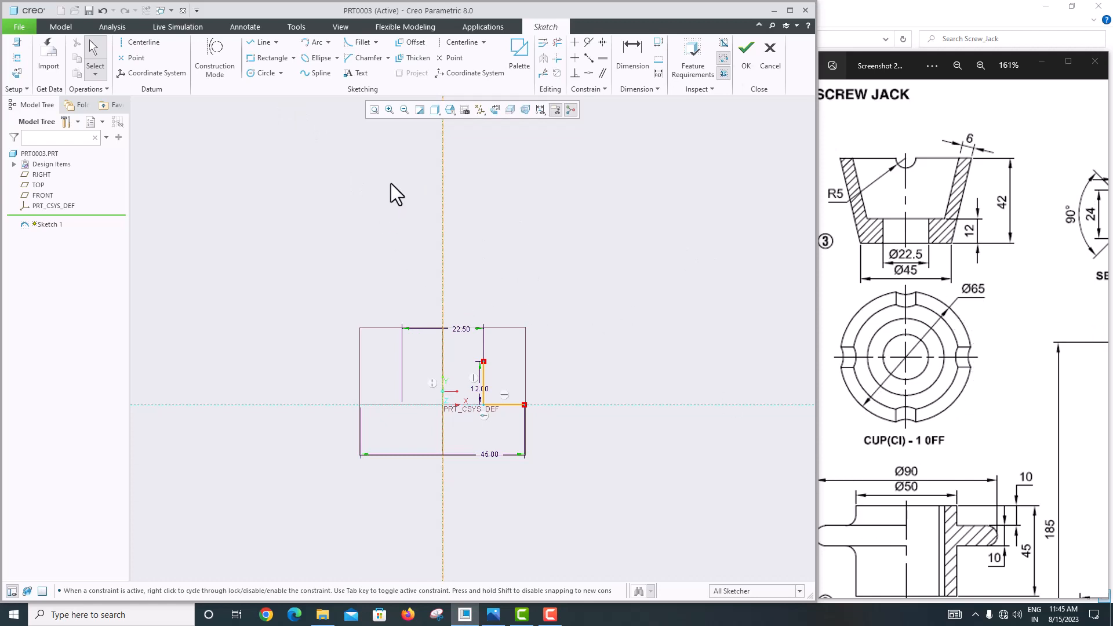
click(264, 43)
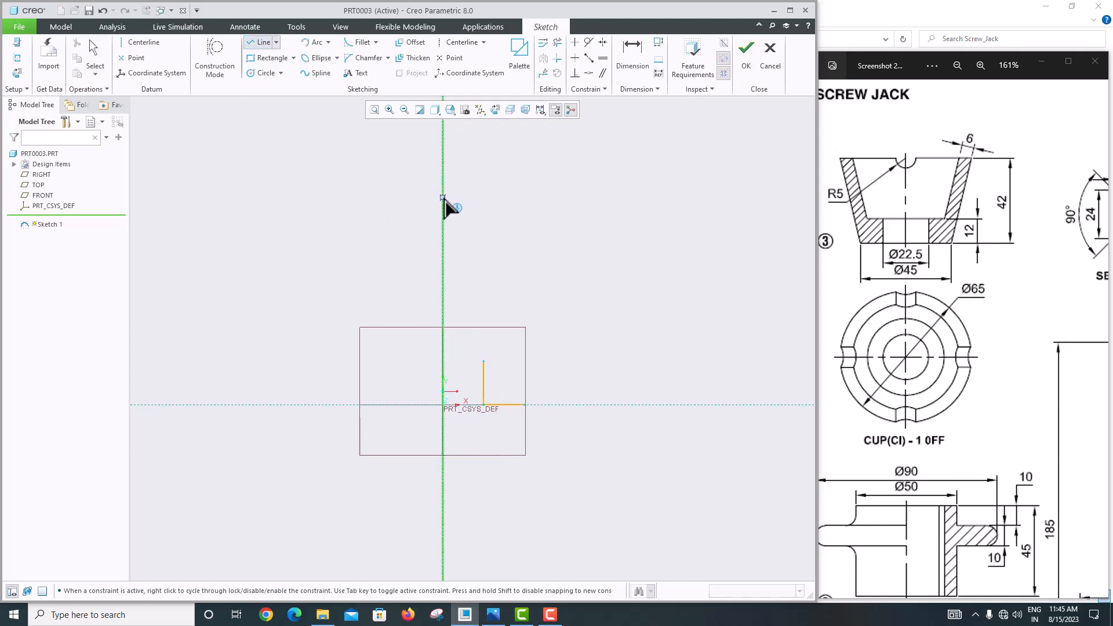
click(585, 201)
click(649, 201)
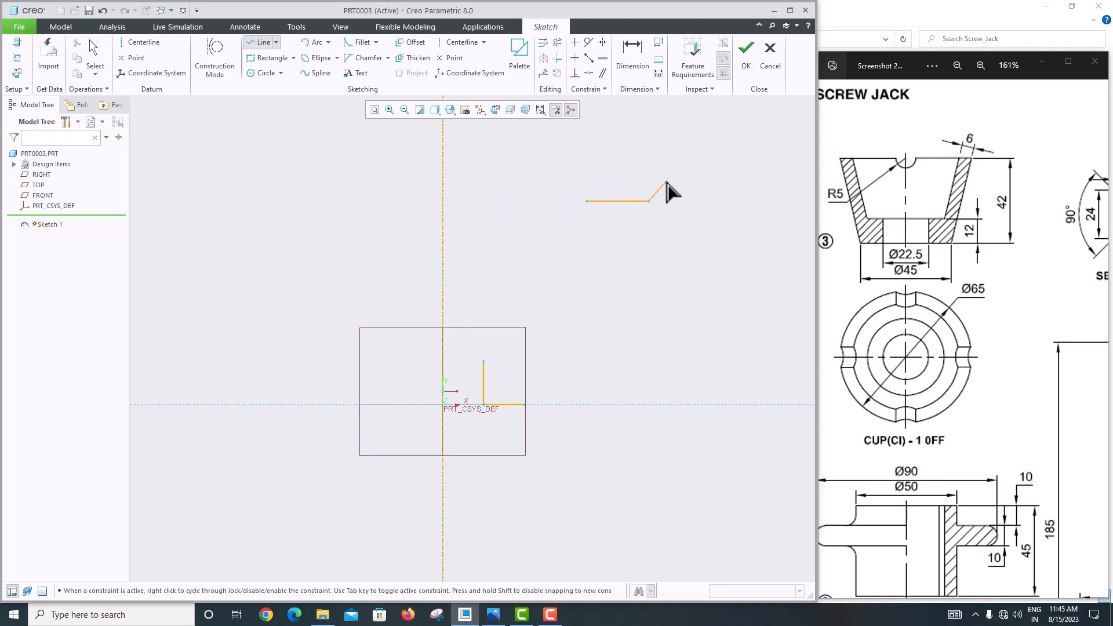
middle_click(667, 189)
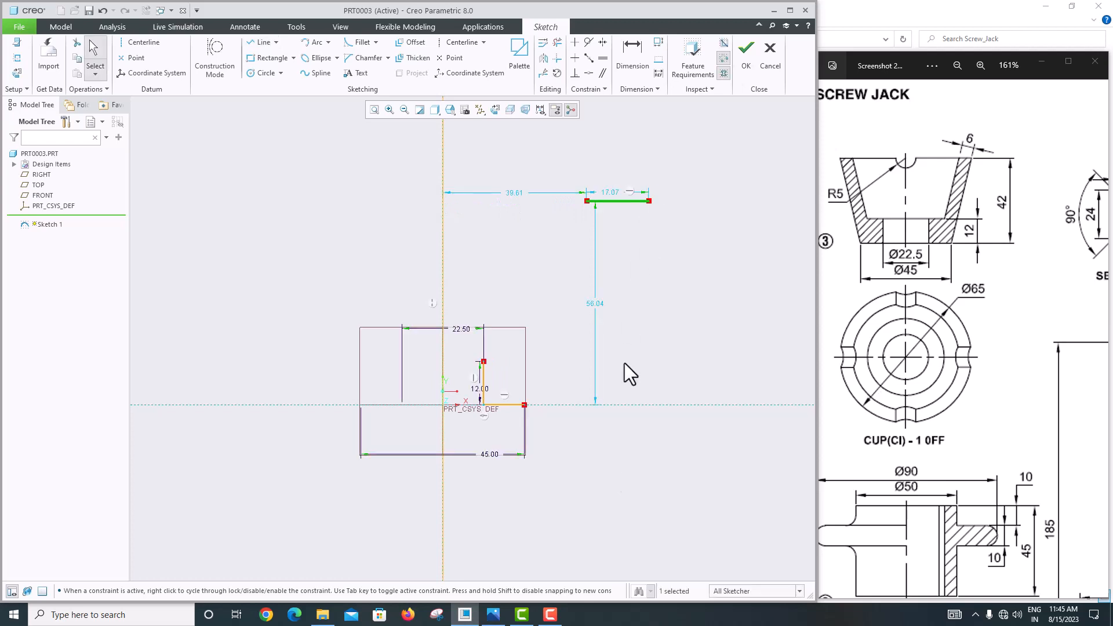
double_click(593, 305)
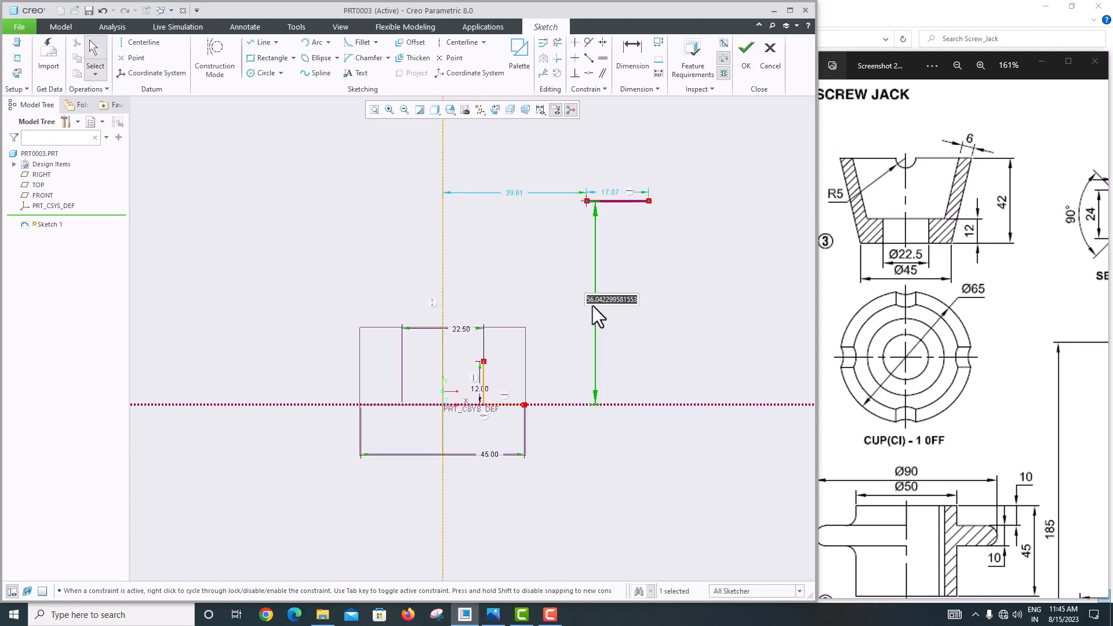
text(42)
key(Return)
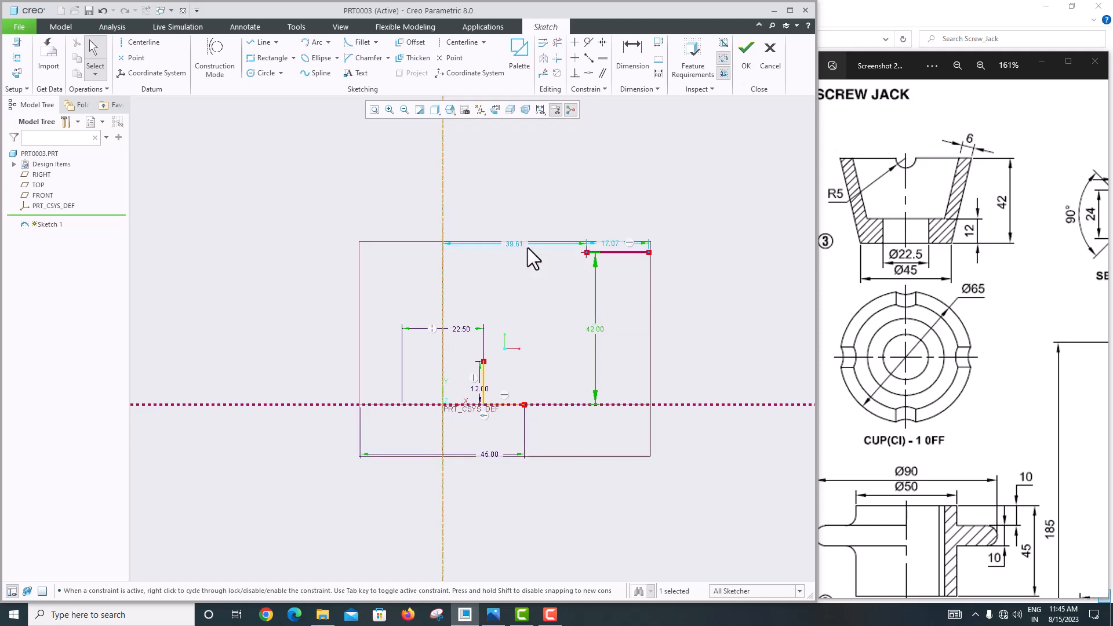
Step: Try to dimension the rim line's outer endpoint by its single-sided distance from the centerline
double_click(610, 243)
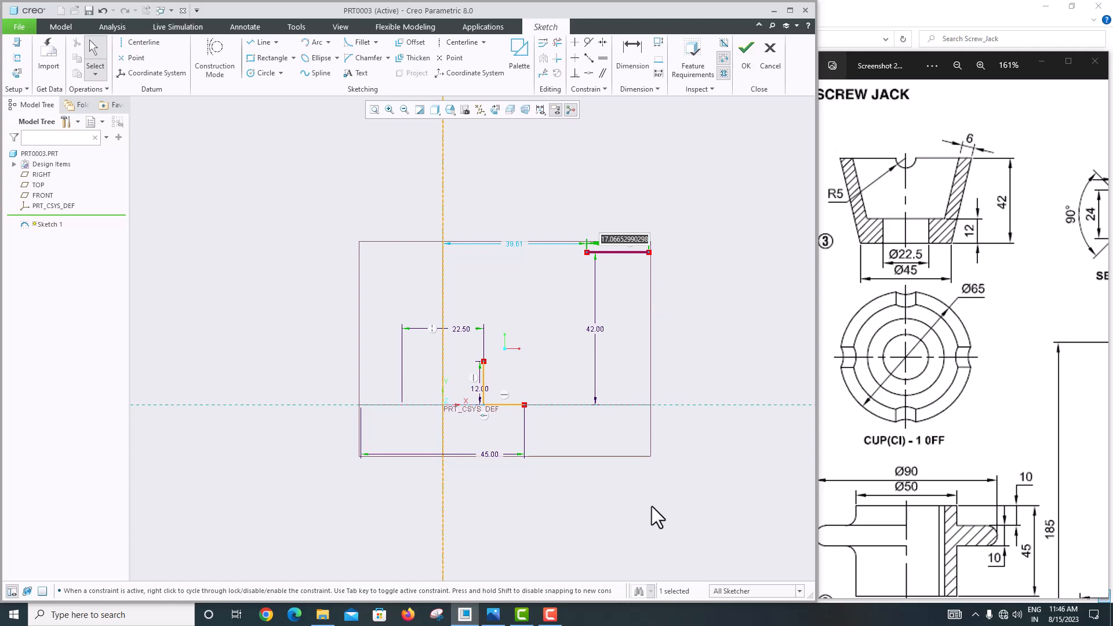
click(749, 293)
click(634, 63)
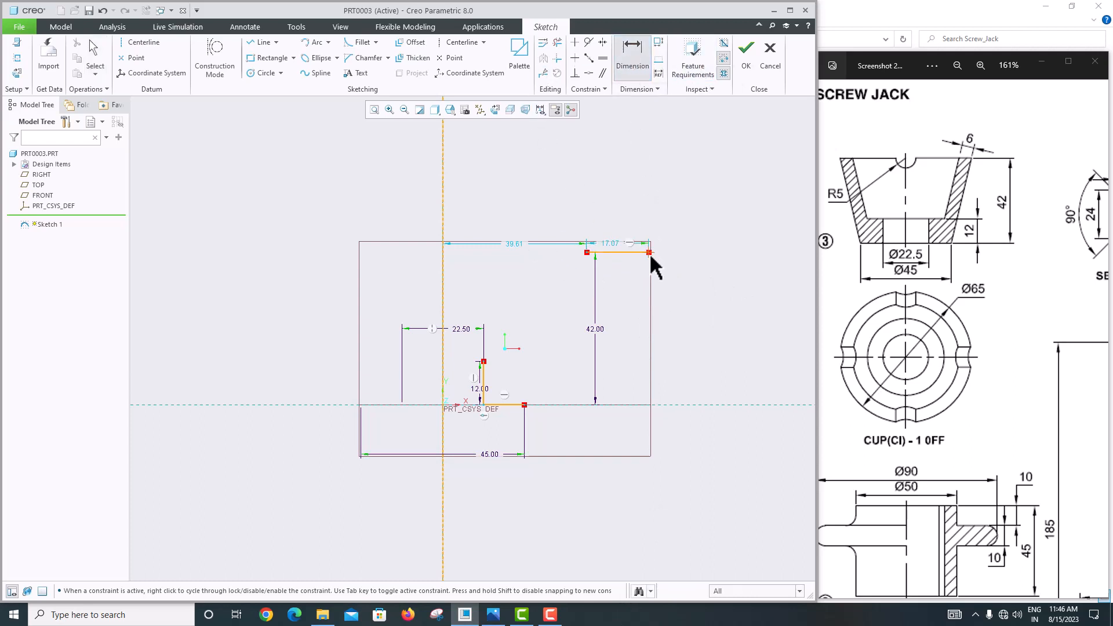
click(452, 255)
middle_click(472, 202)
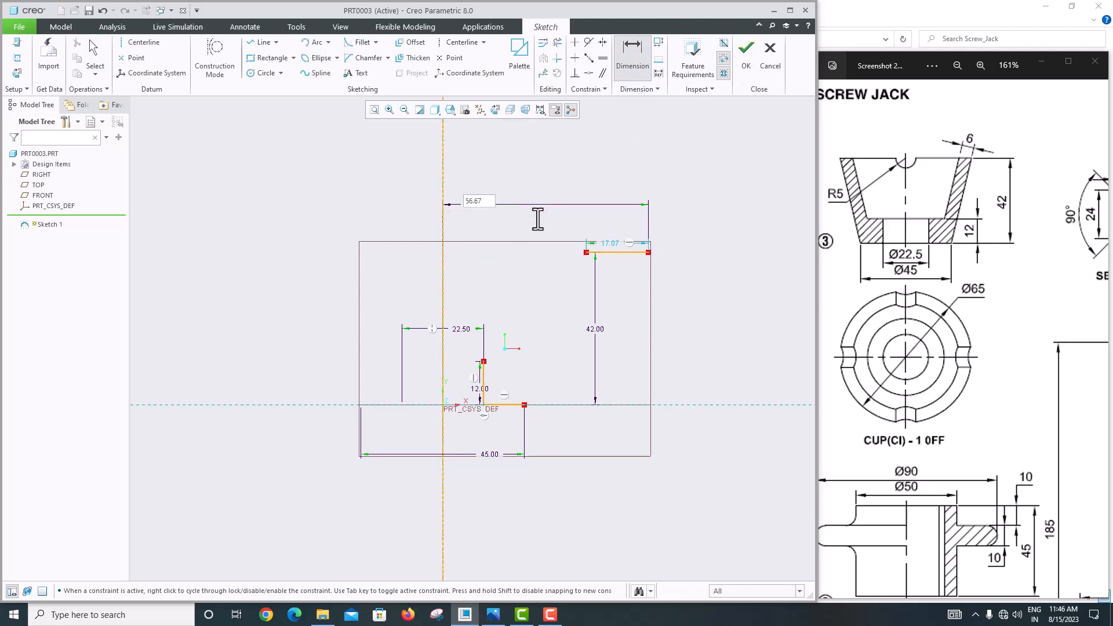
key(Return)
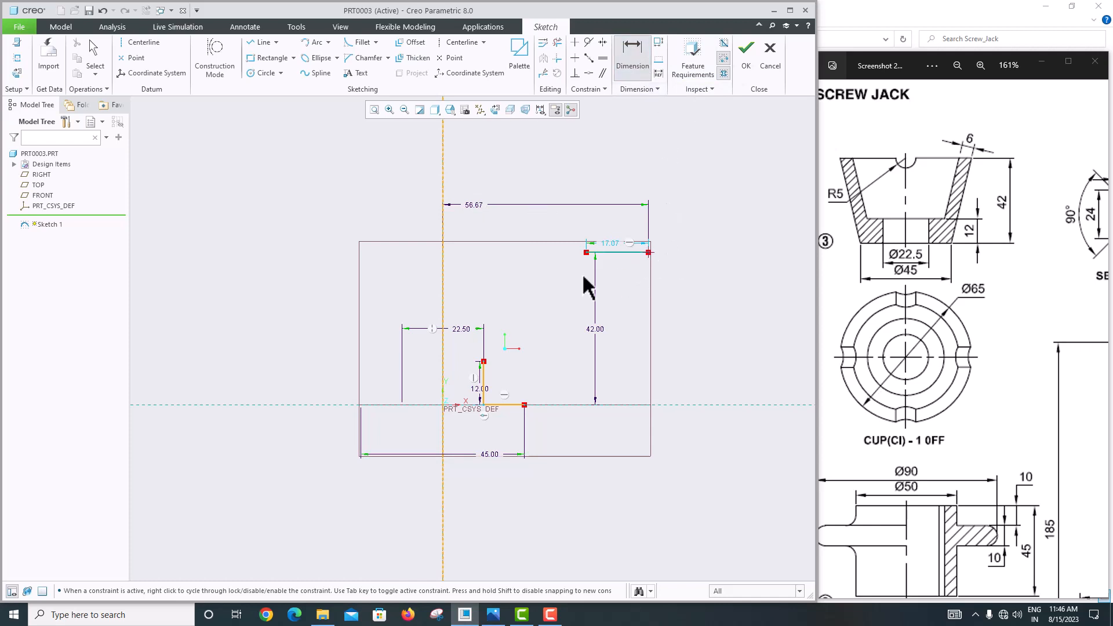
Step: Dimension the rim line's outer endpoint as a 65 mm diameter about the centerline, deleting the conflicting single-sided distance dimension
click(451, 227)
click(649, 252)
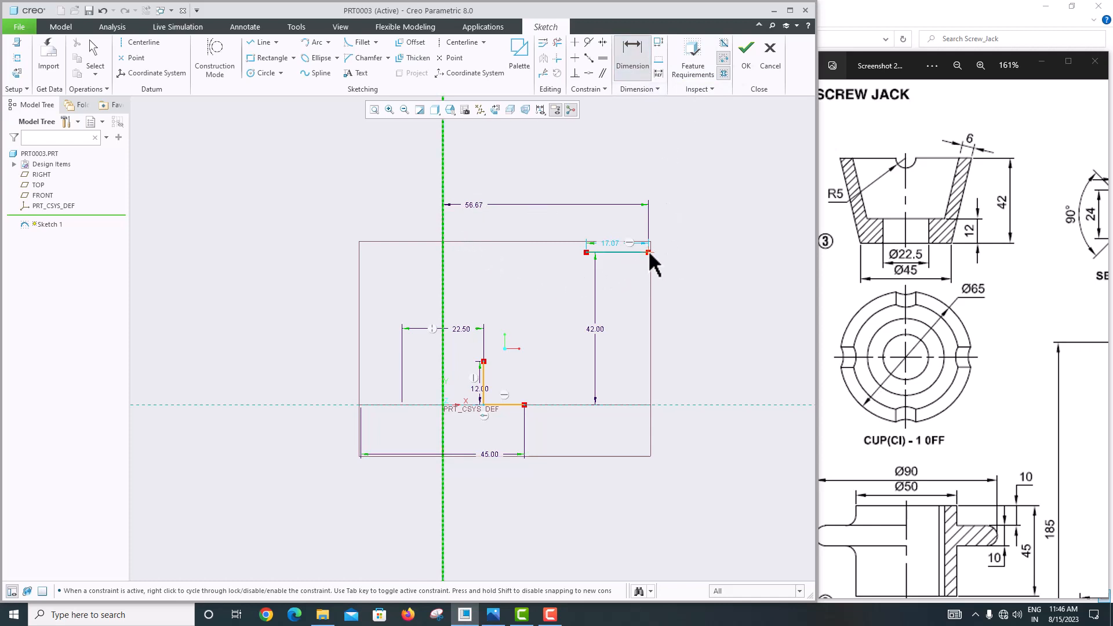
middle_click(519, 219)
click(906, 79)
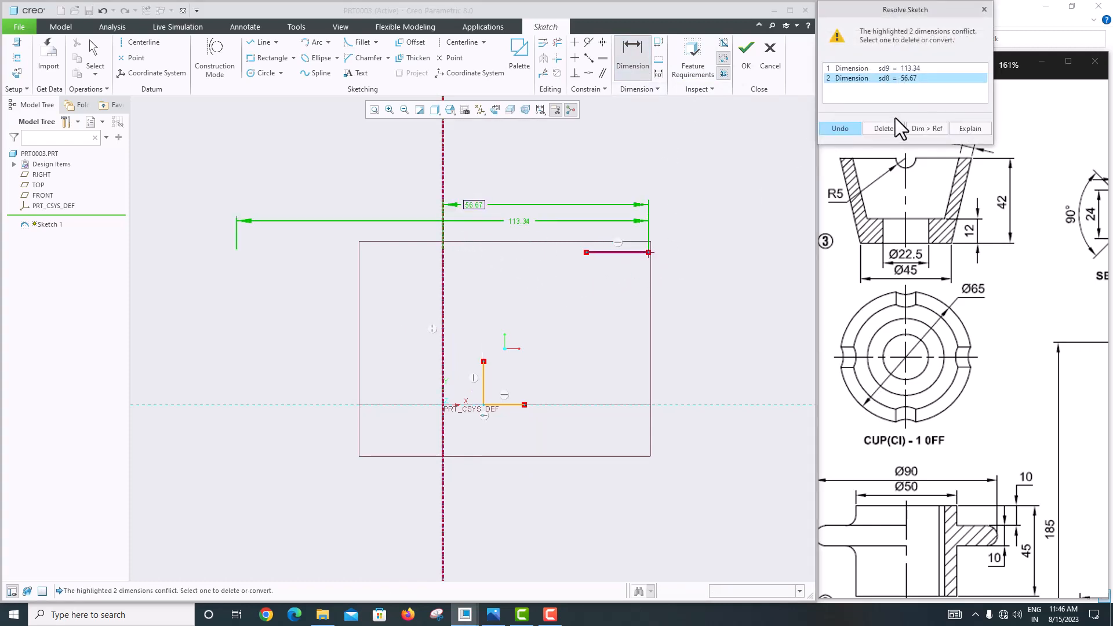
click(883, 129)
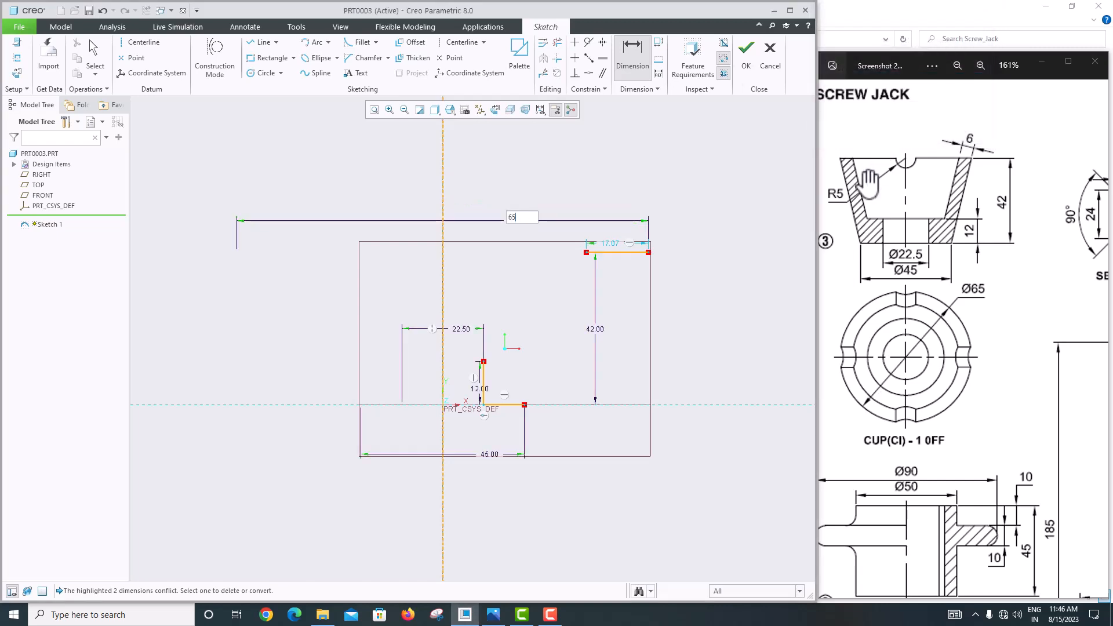
text(65)
key(Return)
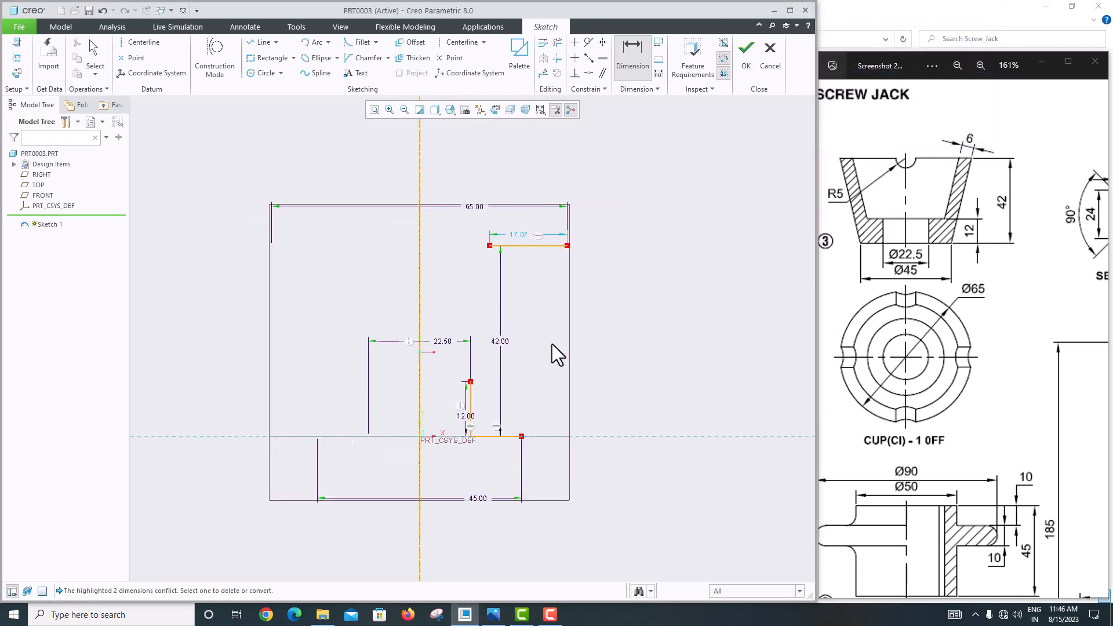
Step: Sketch the cup's slanted outer wall line from the rim line's outer endpoint to the base line's outer endpoint
click(261, 41)
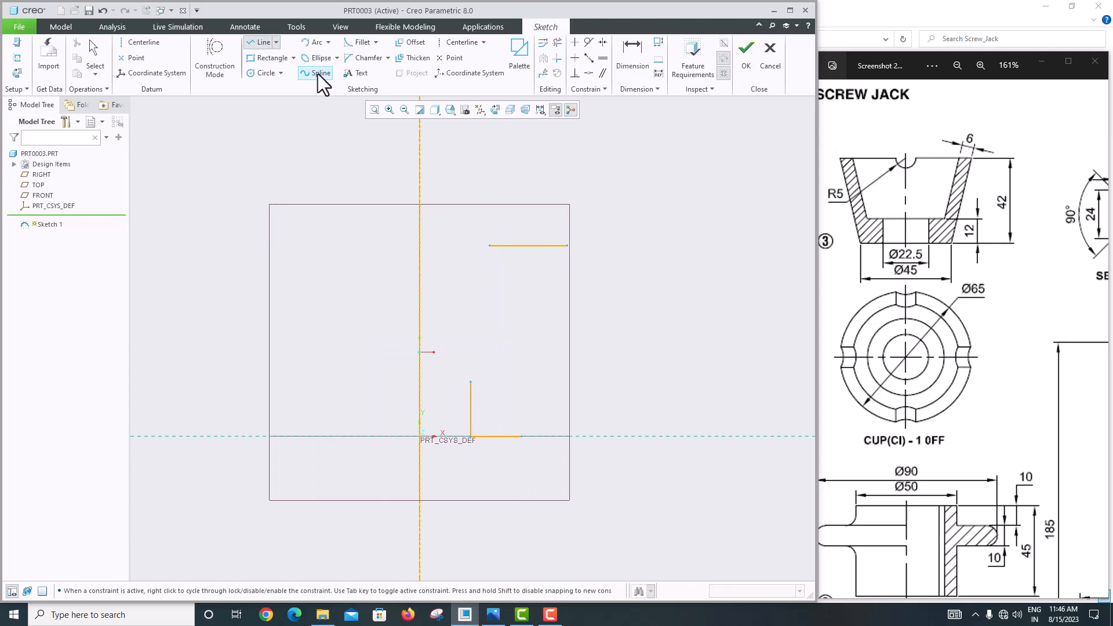
click(567, 246)
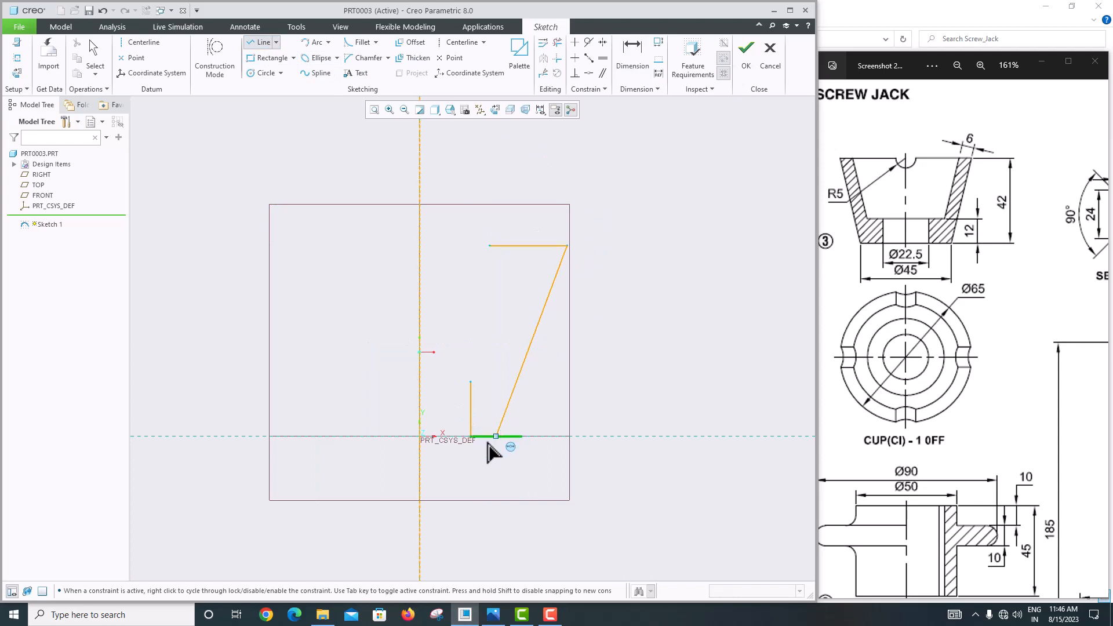
click(521, 437)
middle_click(541, 358)
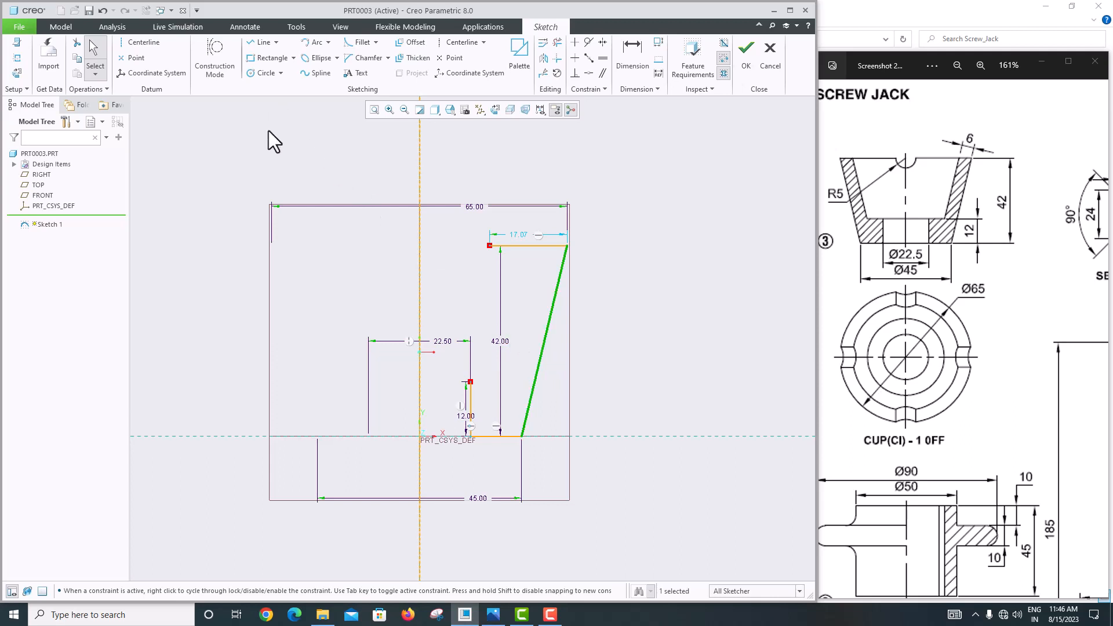
Step: Offset the cup's slanted outer wall line 6 mm inward to form the inner wall line
click(696, 225)
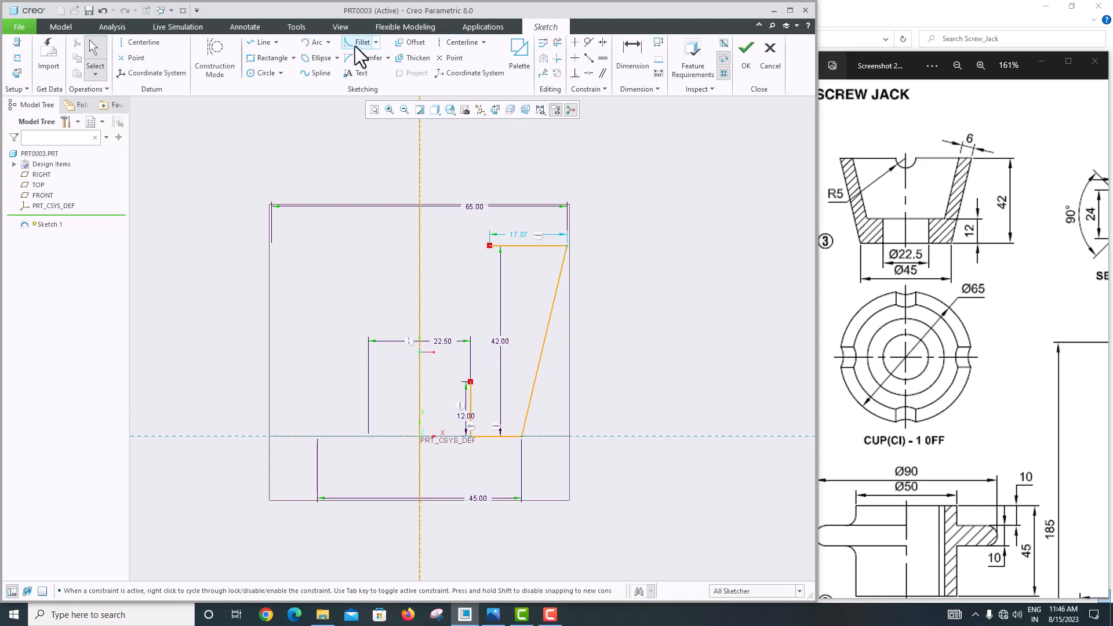
click(413, 43)
click(558, 302)
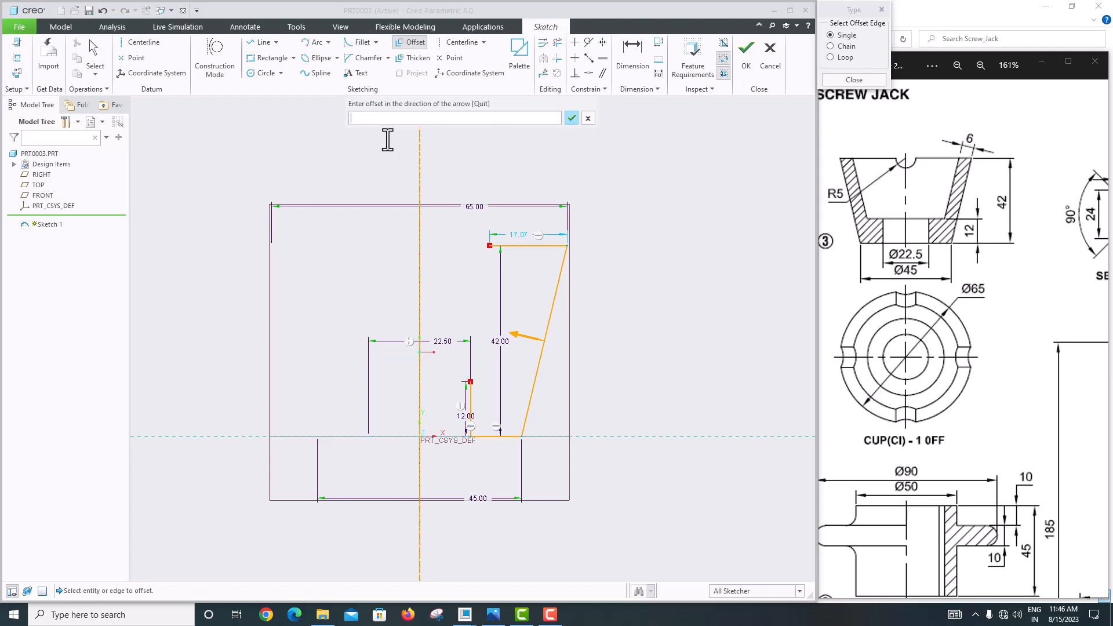
key(Return)
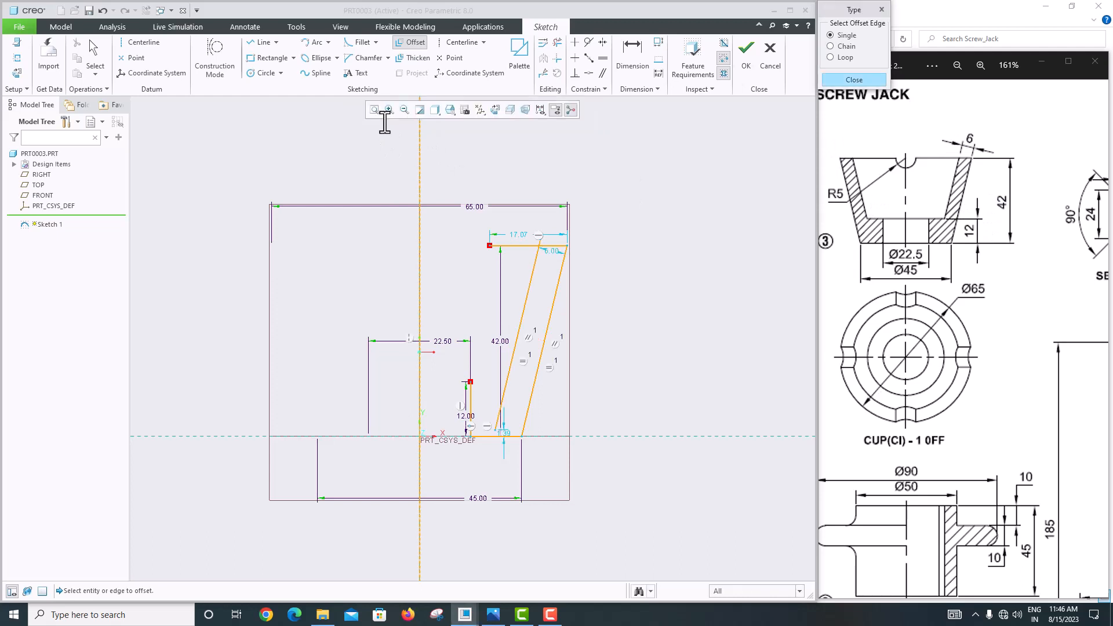
scroll(542, 264, up, 3)
scroll(487, 487, down, 4)
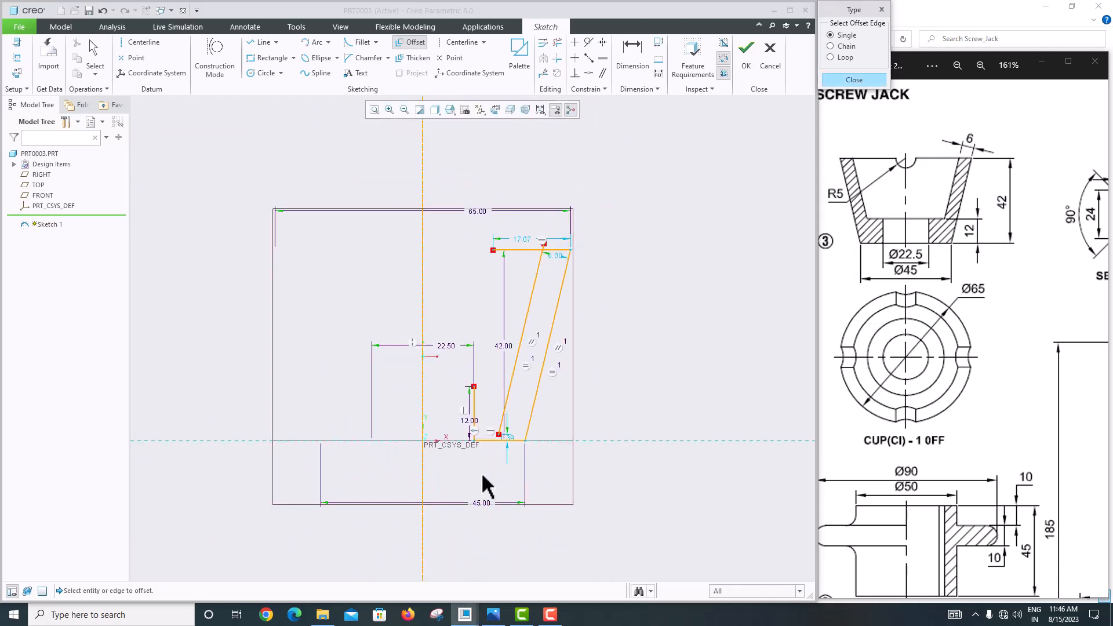
scroll(499, 460, up, 4)
scroll(559, 400, down, 3)
click(854, 79)
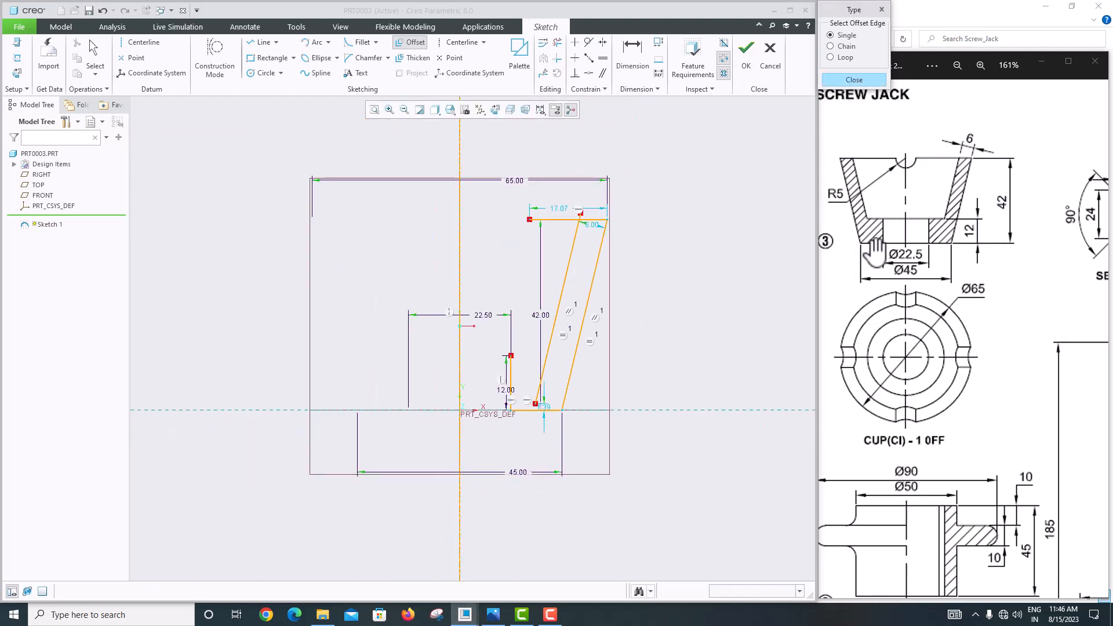
scroll(922, 273, up, 2)
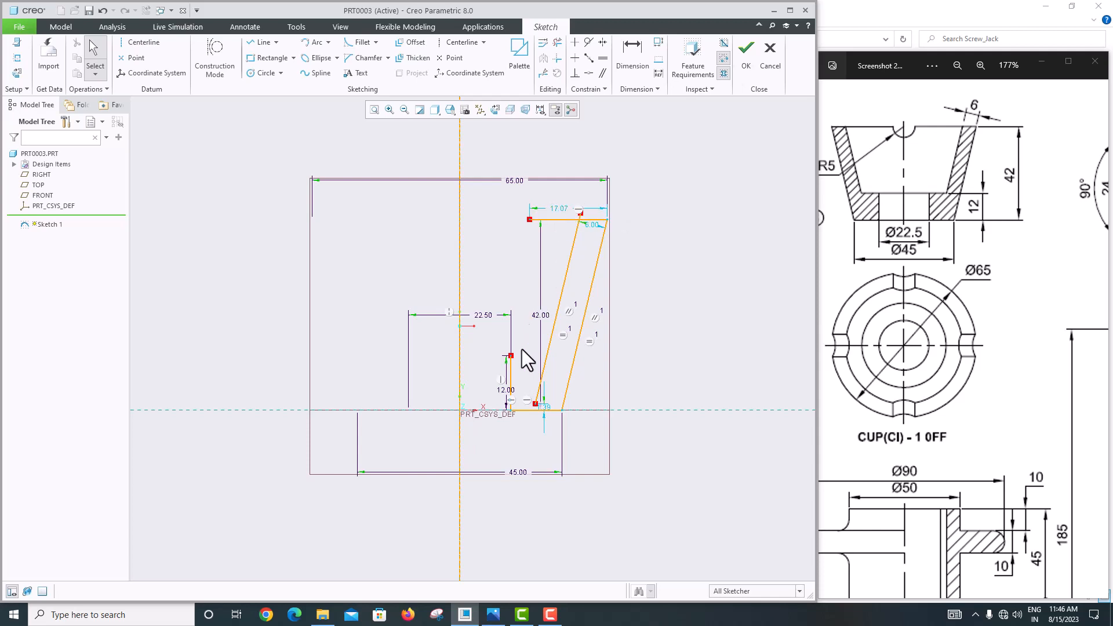
Step: Sketch a horizontal floor line from the upper end of the 12 mm bore line to the offset inner wall line
click(262, 43)
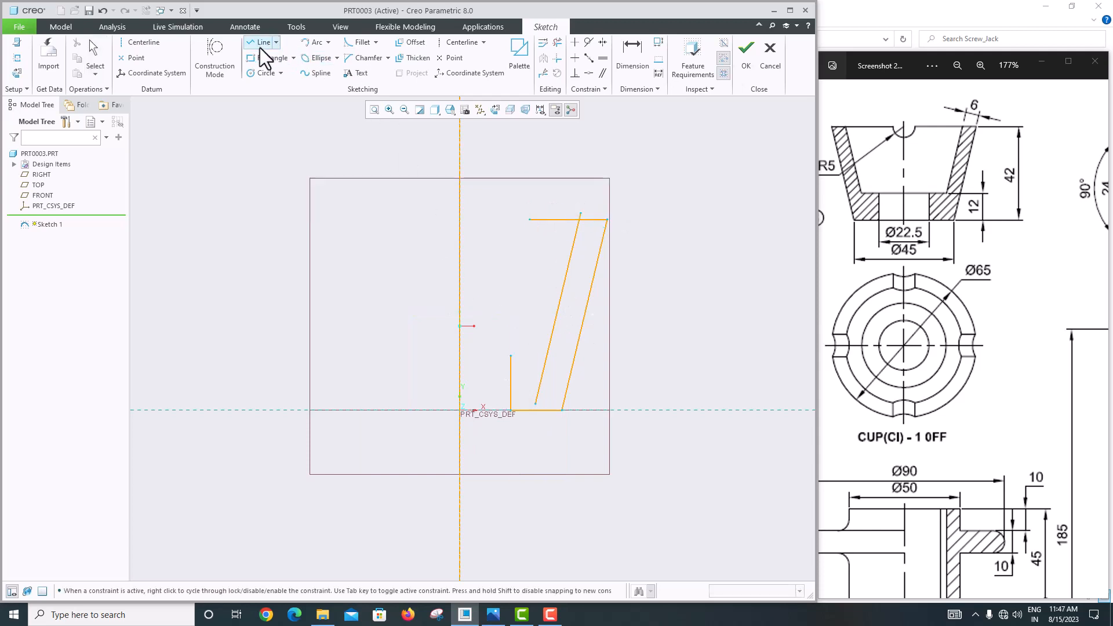
click(511, 355)
click(546, 357)
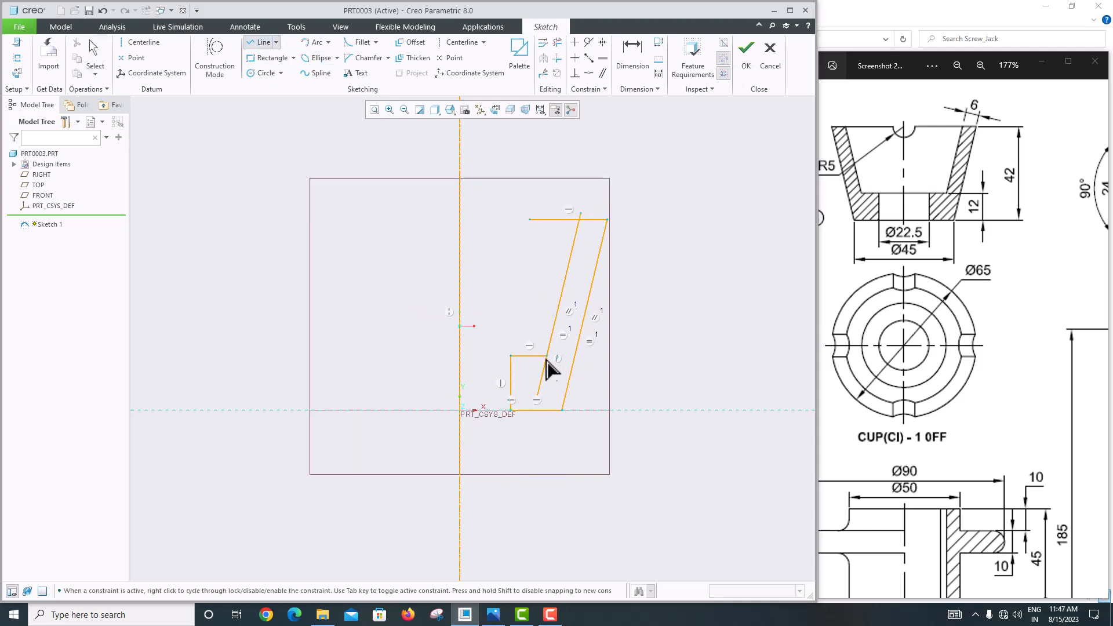
middle_click(573, 315)
middle_click(571, 332)
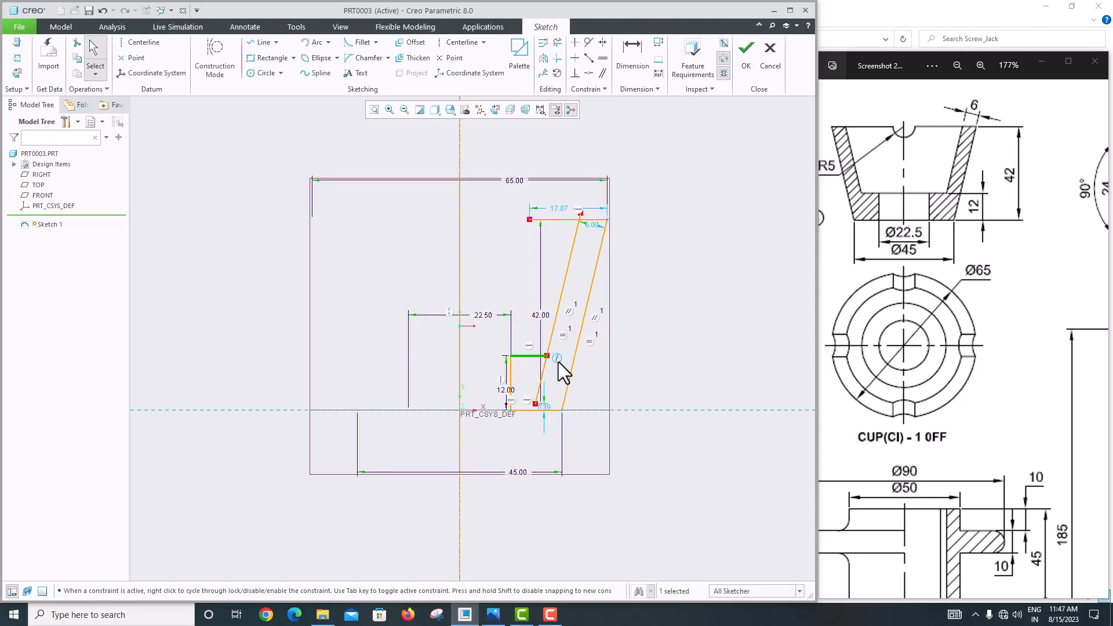
Step: Trim the excess rim line and the inner wall line's overhanging ends to leave a closed cup profile
click(558, 42)
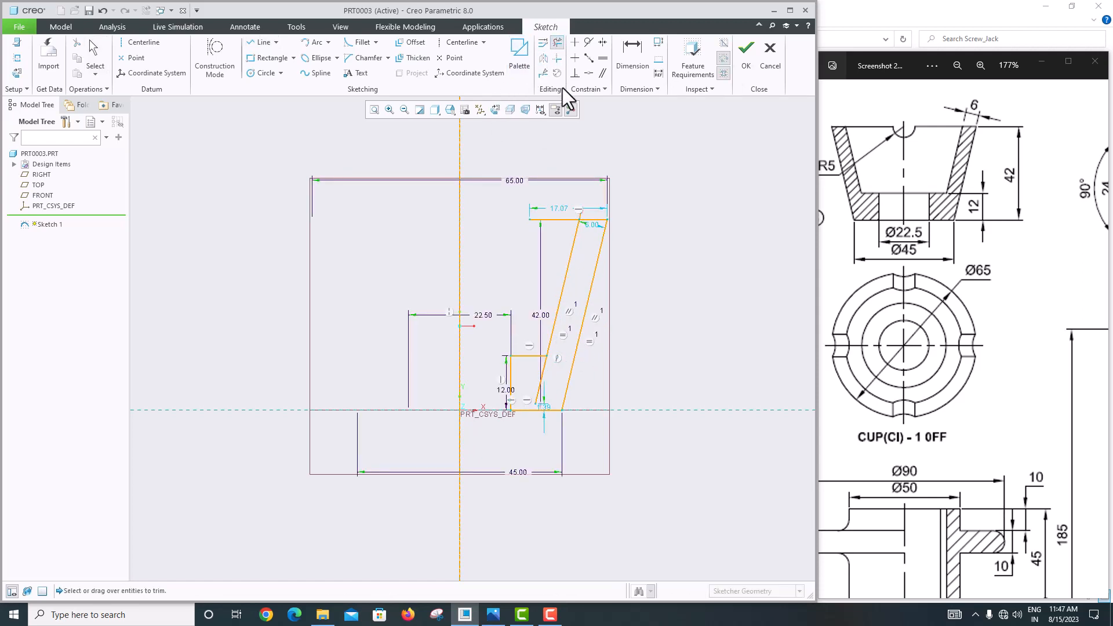
drag(559, 200, 530, 252)
drag(534, 378, 554, 388)
scroll(585, 226, down, 2)
scroll(591, 221, up, 4)
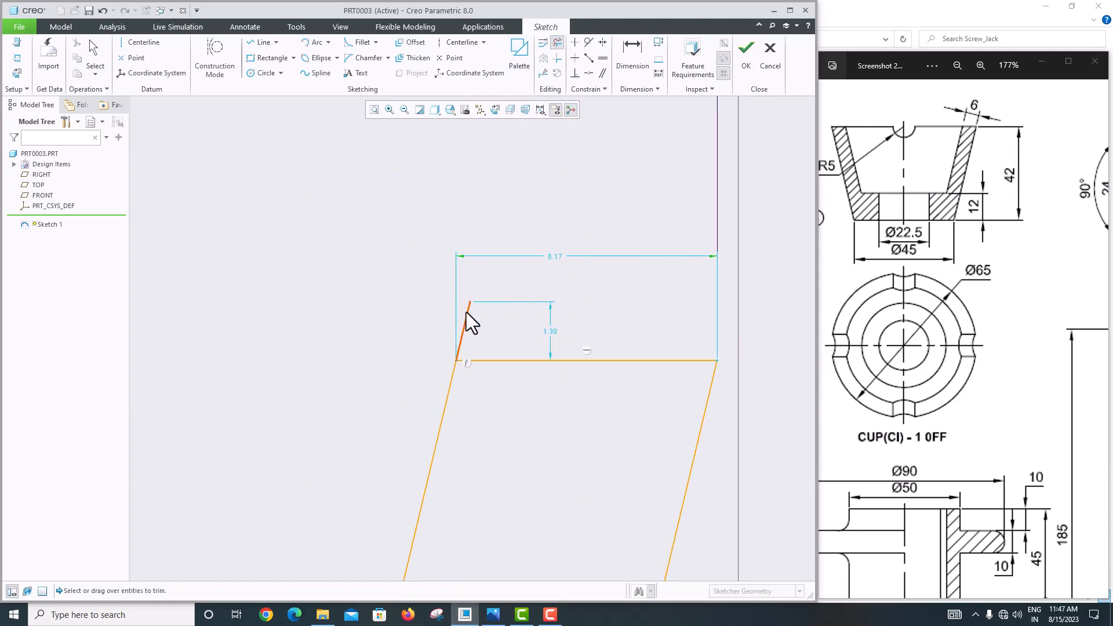
drag(440, 320, 540, 307)
middle_click(571, 296)
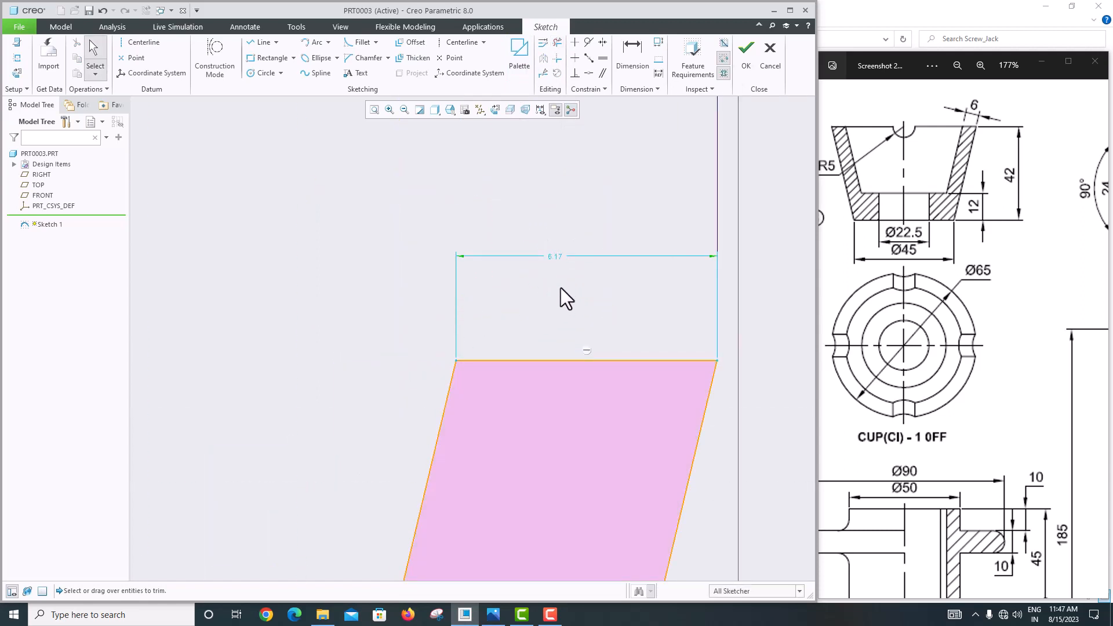
Step: Examine the closed cup profile and its dimensions against the reference drawing
scroll(562, 288, down, 4)
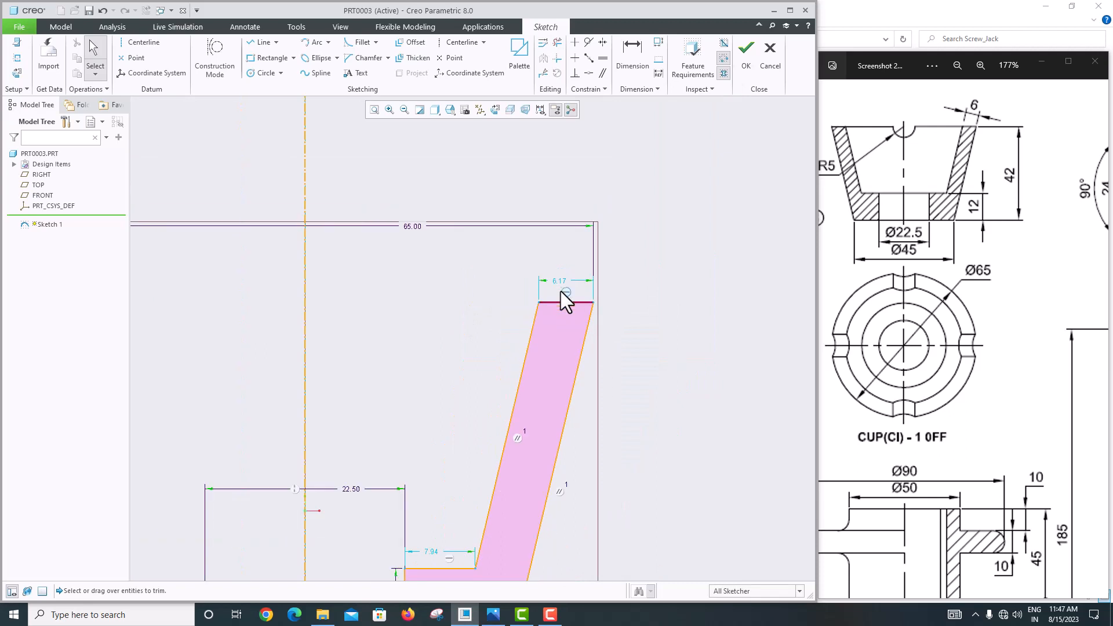
scroll(562, 291, down, 4)
scroll(548, 393, up, 5)
scroll(548, 328, down, 4)
scroll(559, 146, up, 3)
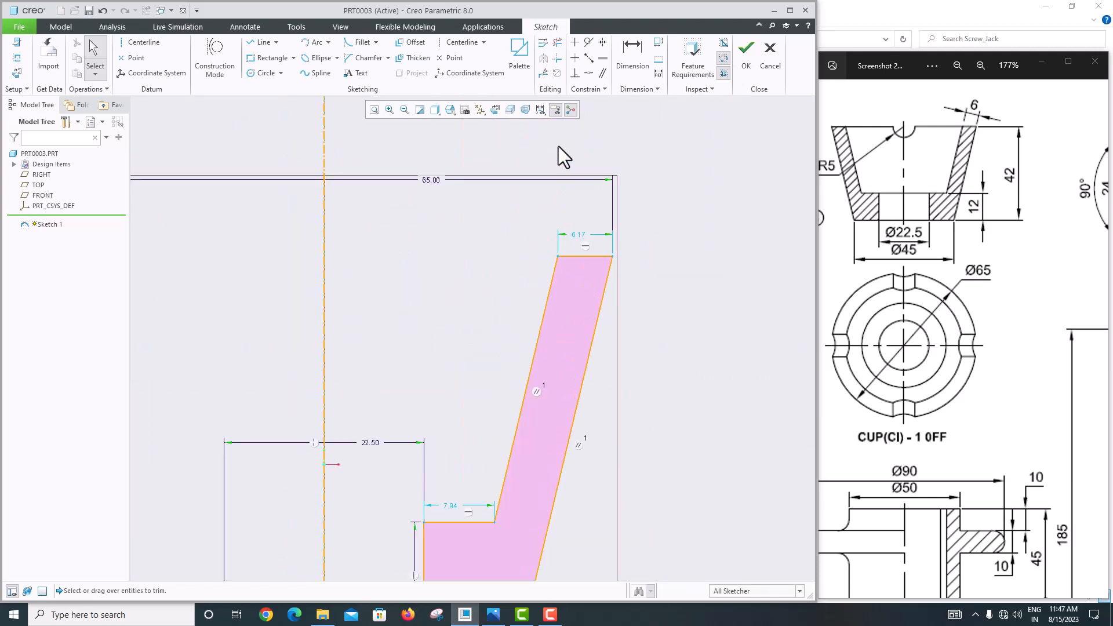
scroll(560, 301, down, 3)
scroll(545, 400, up, 3)
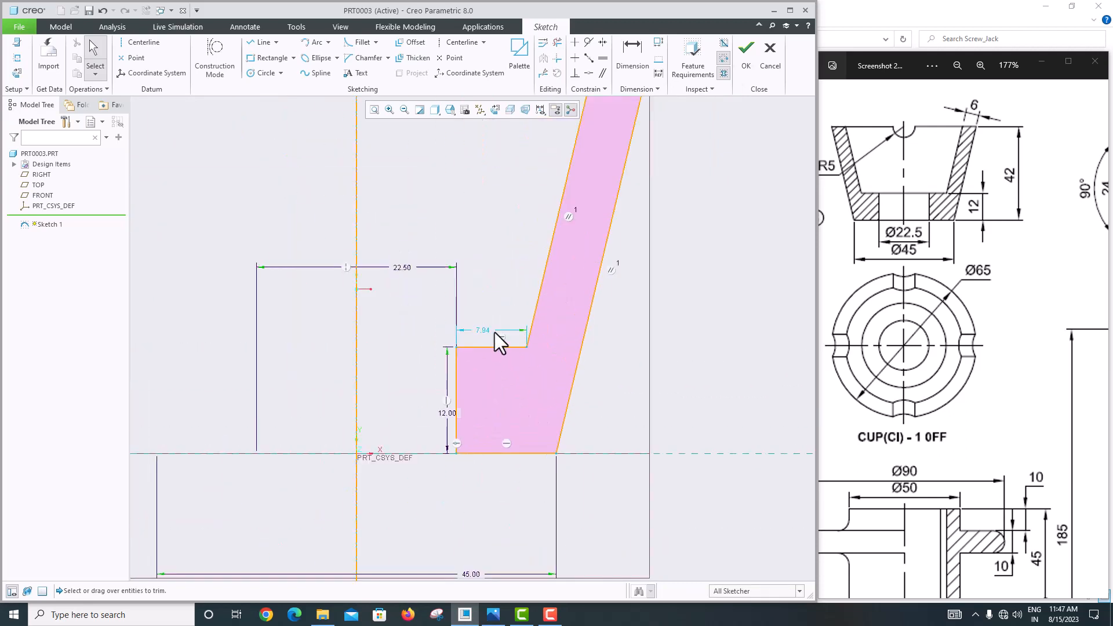
scroll(572, 392, down, 3)
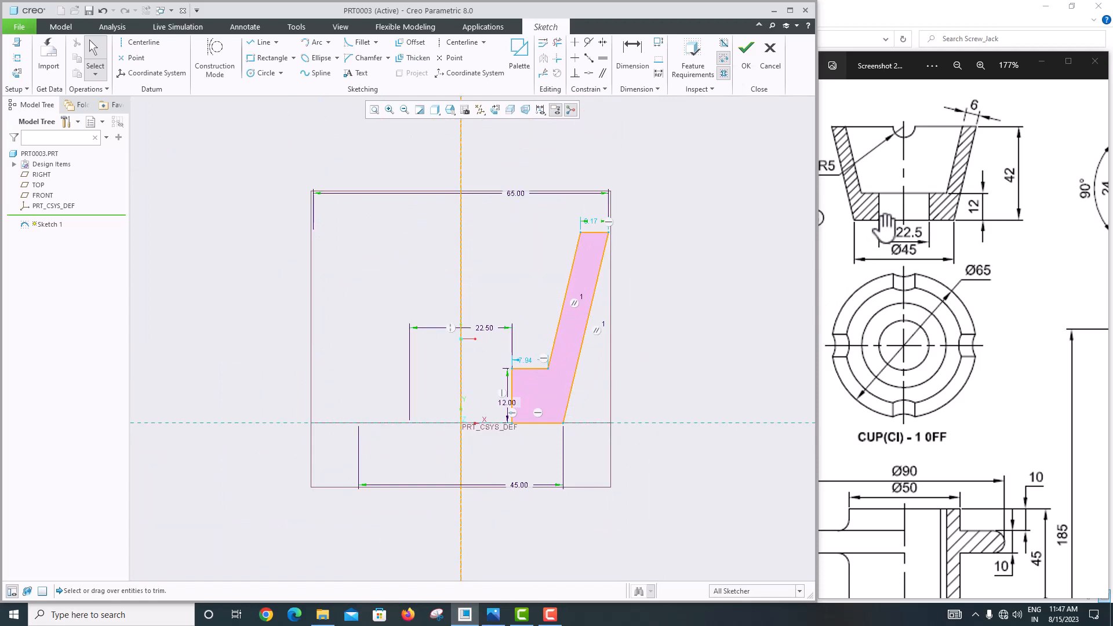
Step: Finish the profile sketch and revolve it 360° about its centerline into the solid cup
click(748, 52)
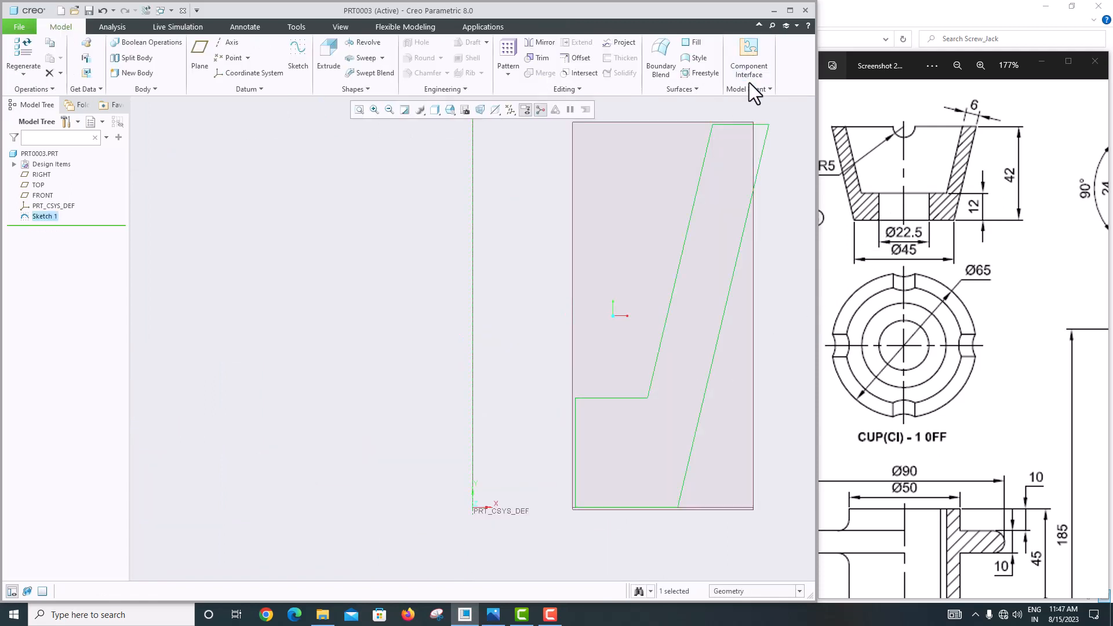
scroll(489, 360, down, 3)
click(364, 42)
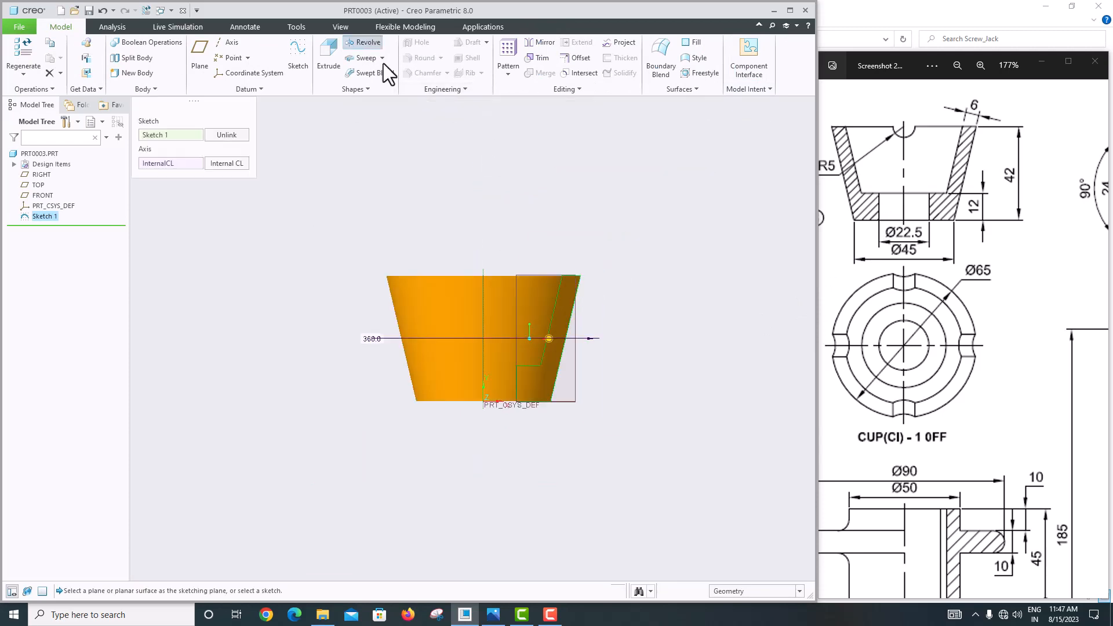
mouse_move(490, 255)
middle_down()
mouse_move(490, 326)
mouse_move(517, 201)
mouse_move(516, 241)
mouse_move(567, 308)
mouse_move(572, 298)
middle_up()
middle_click(533, 259)
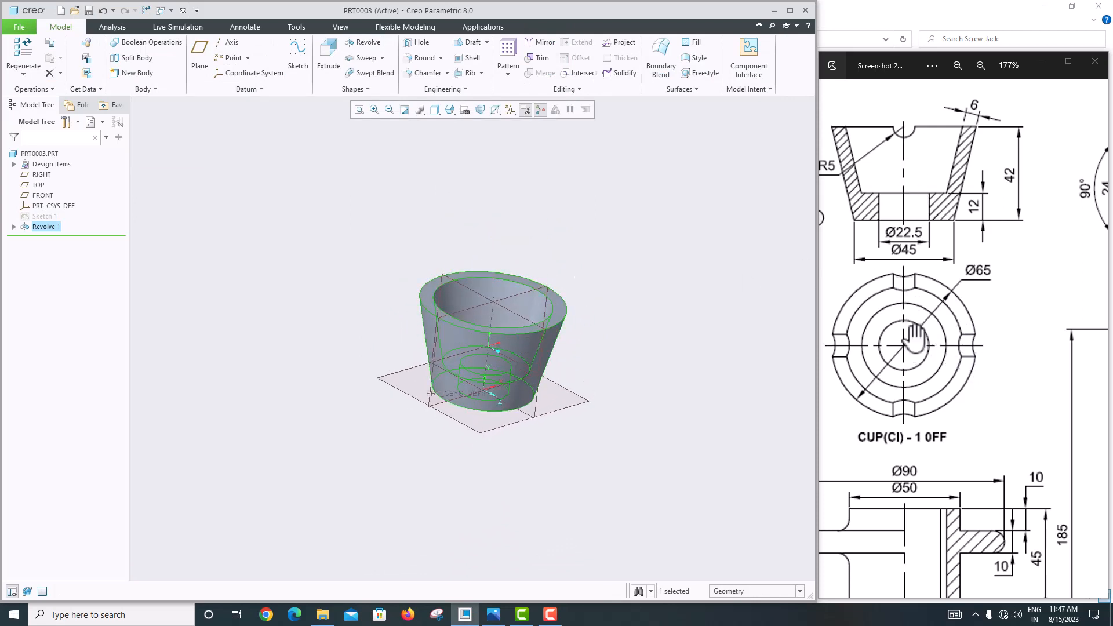
Step: Start a sketch on the RIGHT plane, oriented face-on, and add the cup's rim edge as a sketch reference
scroll(847, 182, down, 1)
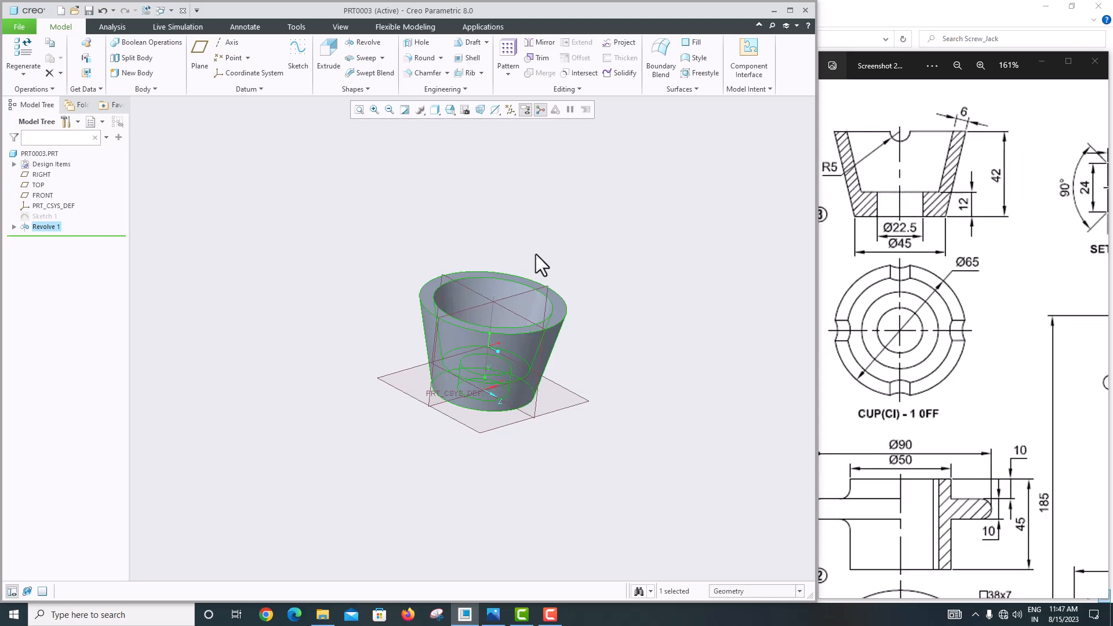
click(486, 297)
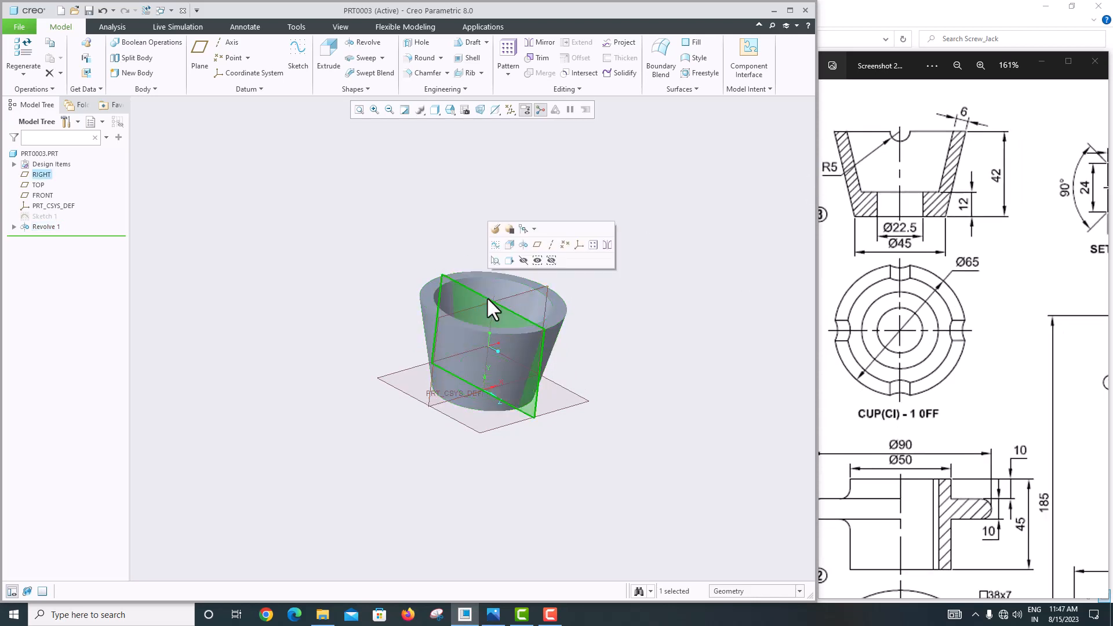
click(300, 63)
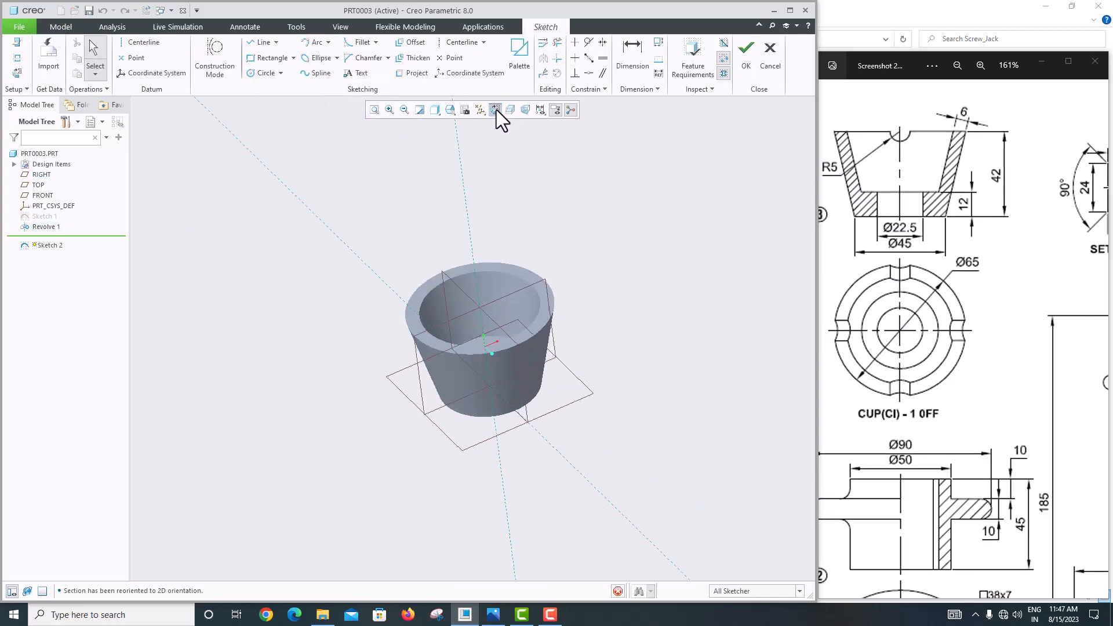
click(495, 110)
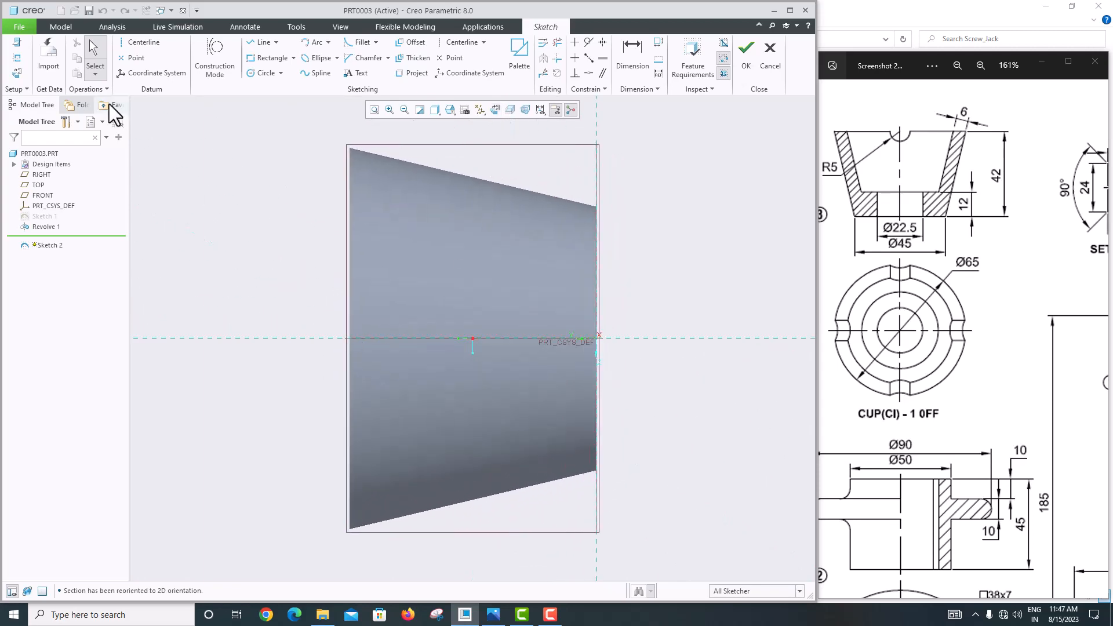
click(17, 57)
click(356, 253)
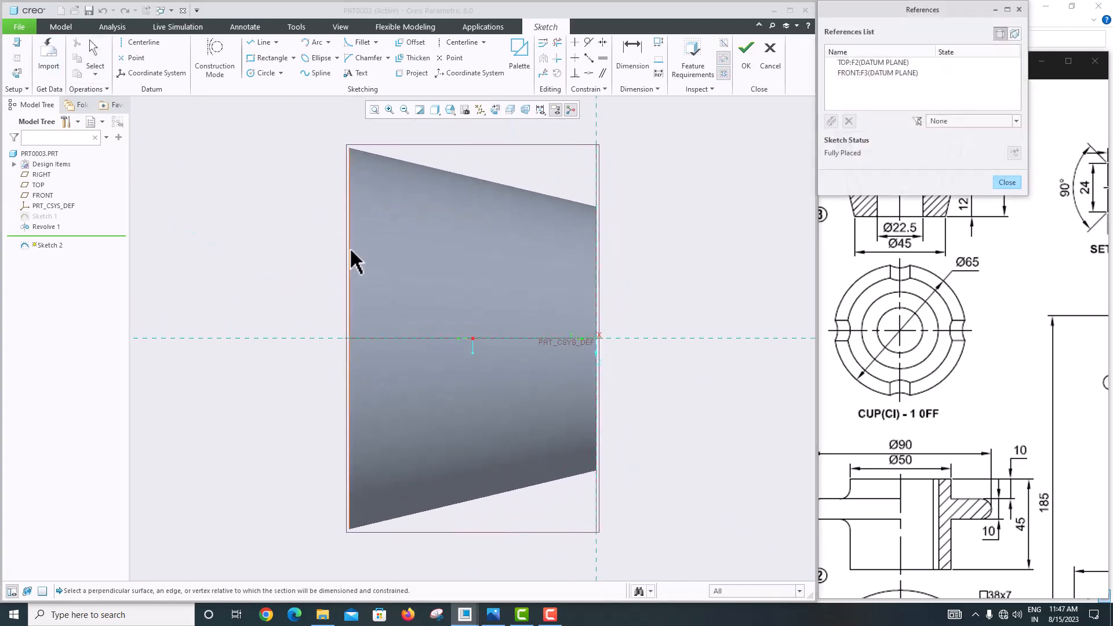
click(1007, 183)
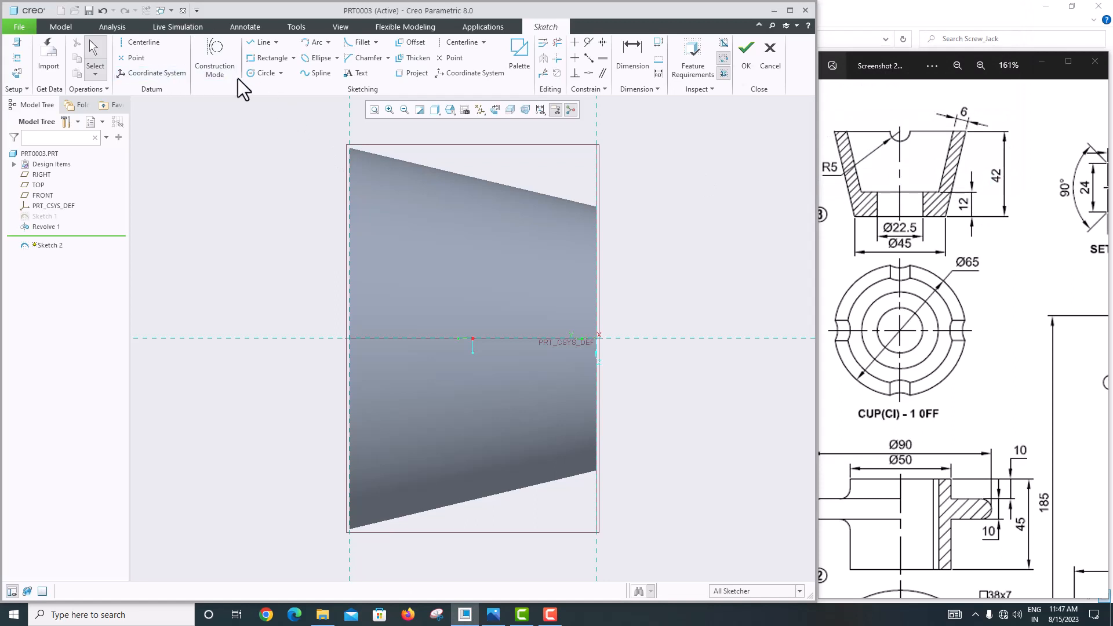
Step: Sketch a 10 mm diameter circle where the rim reference meets the cup's axis and finish the sketch
click(258, 73)
click(349, 338)
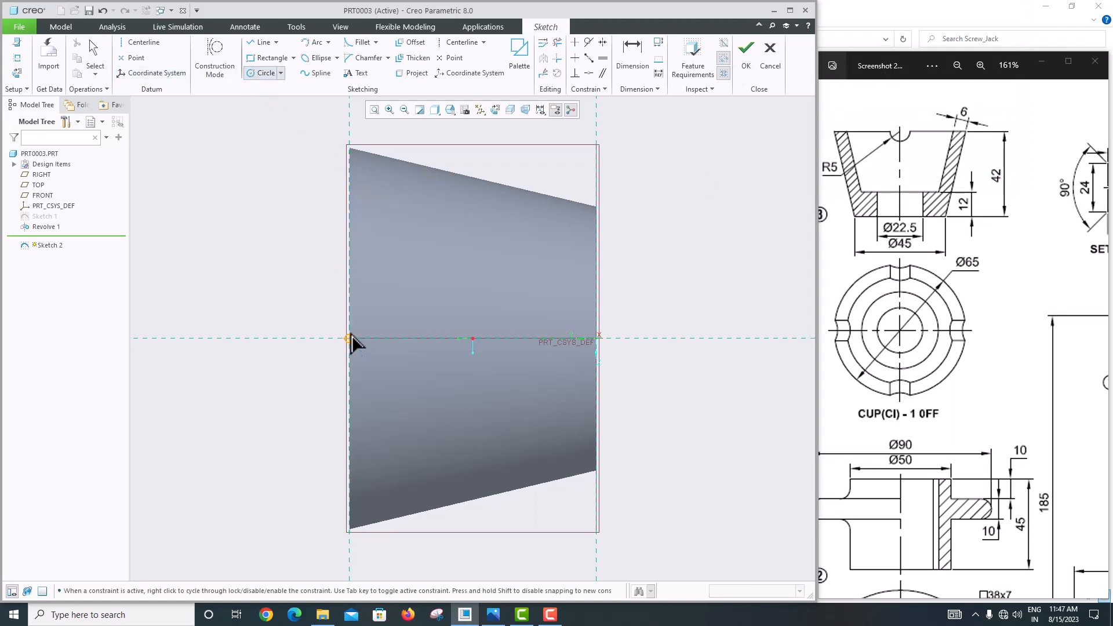
click(314, 302)
middle_click(296, 255)
double_click(279, 290)
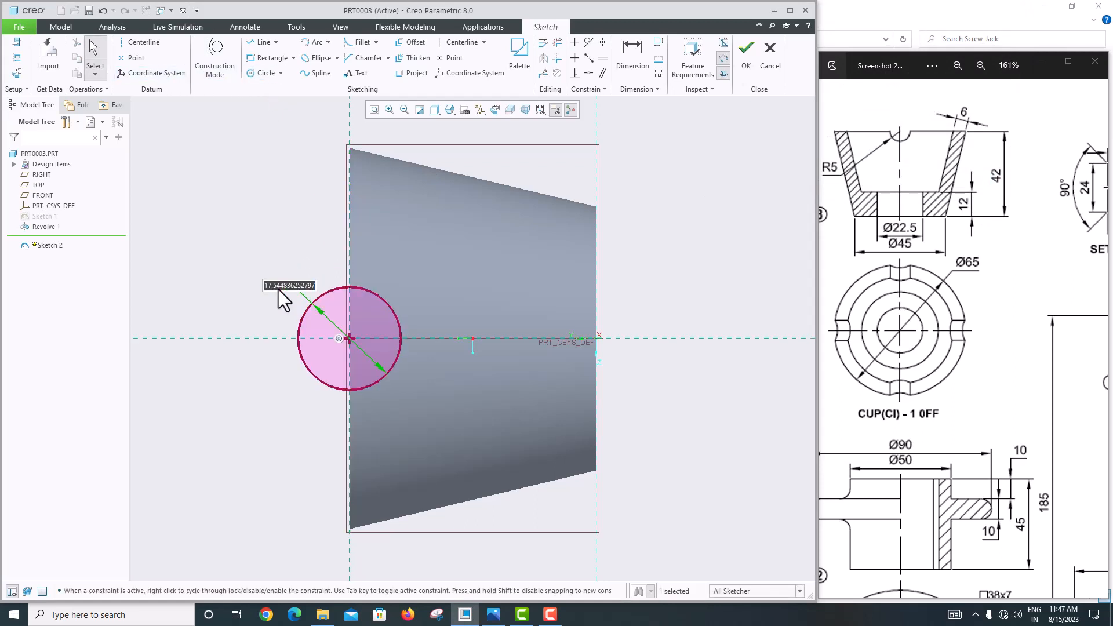
text(10)
key(Return)
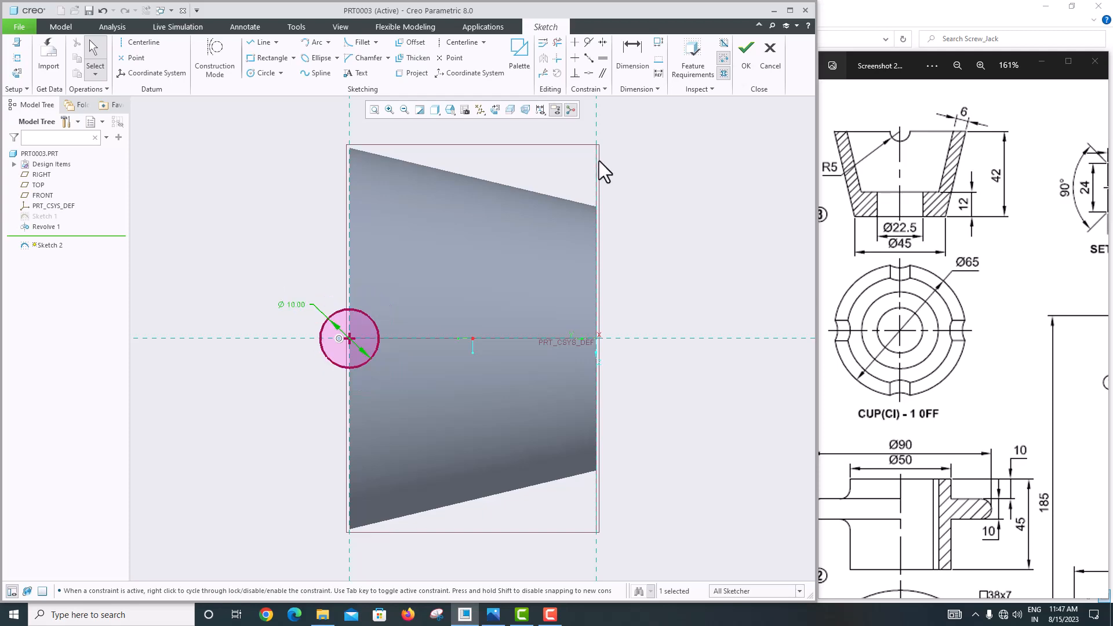
click(746, 71)
Step: Extrude the circle symmetrically to a 98.60 mm depth, removing material to cut two opposite rim notches
click(325, 64)
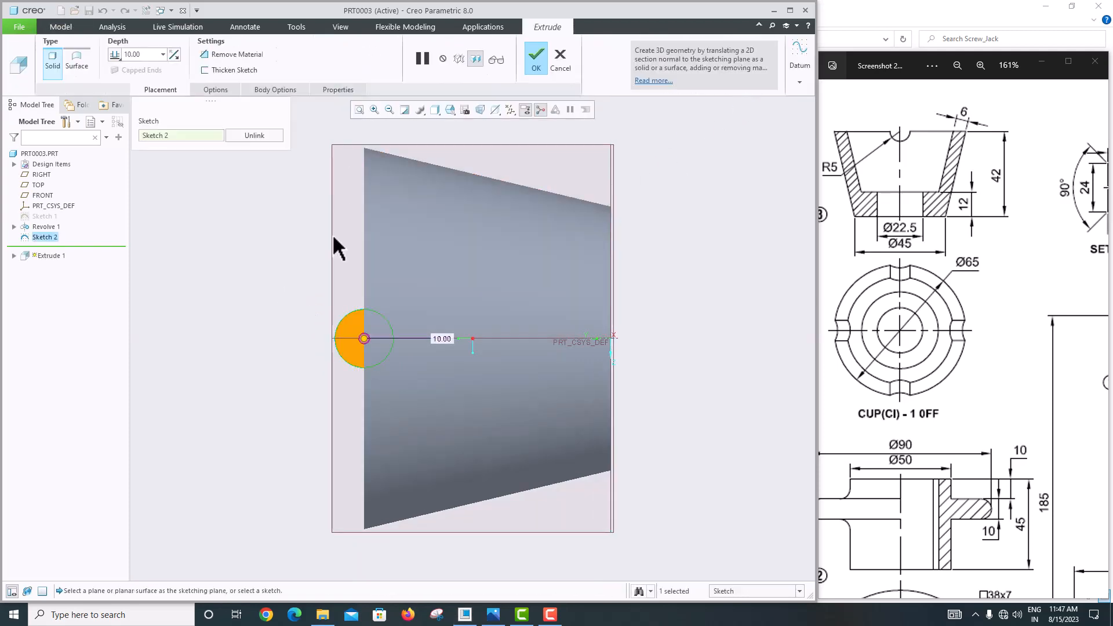
middle_drag(336, 244, 448, 229)
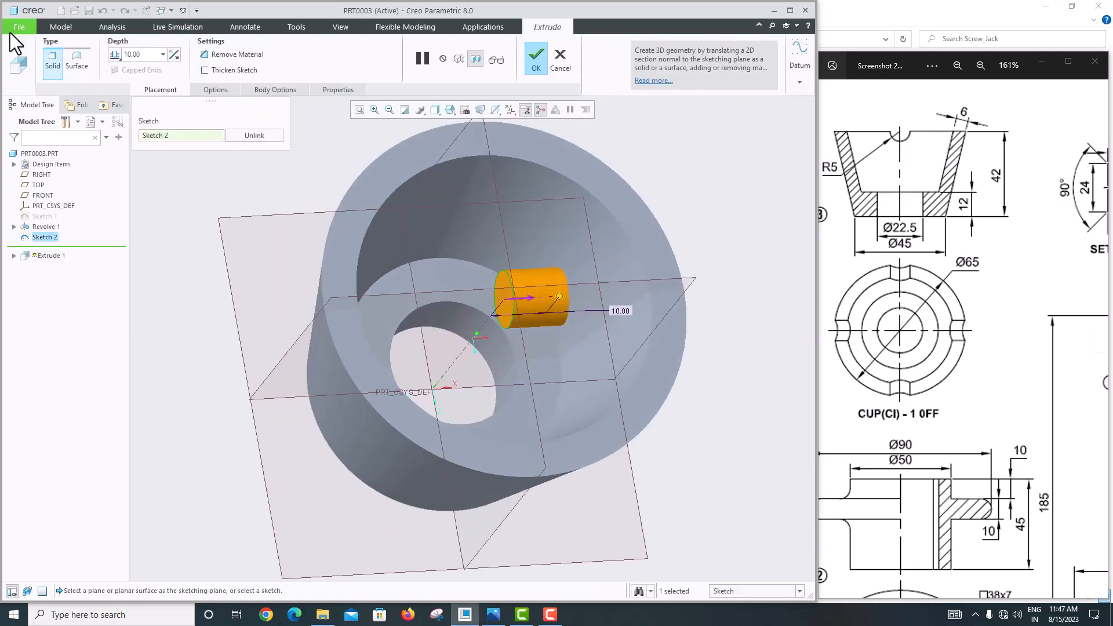
click(114, 54)
click(130, 75)
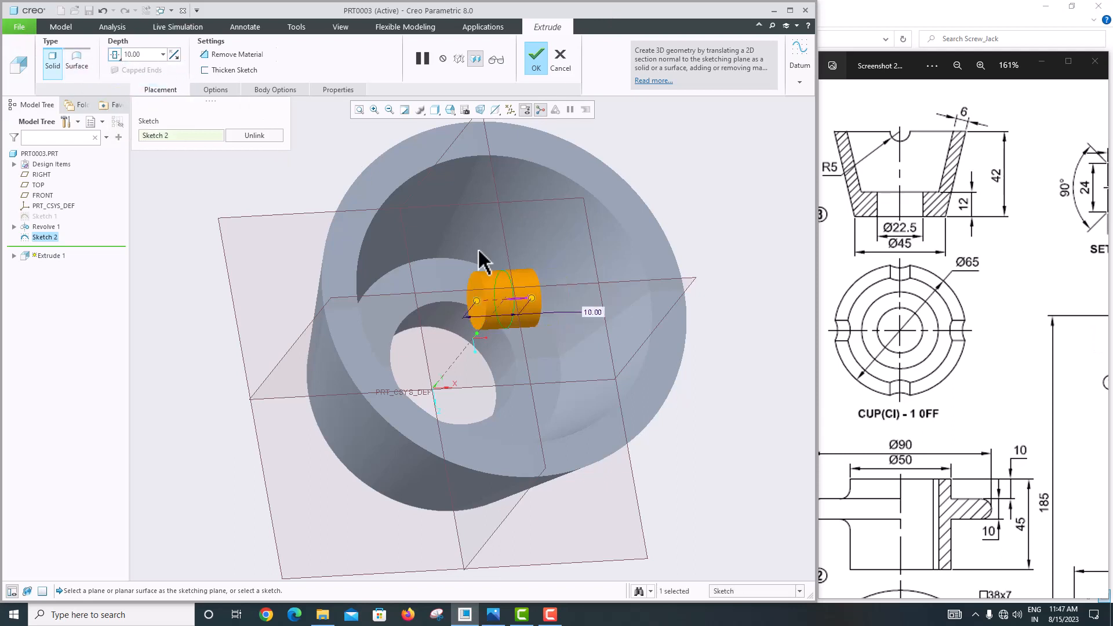
drag(481, 297, 231, 299)
click(204, 54)
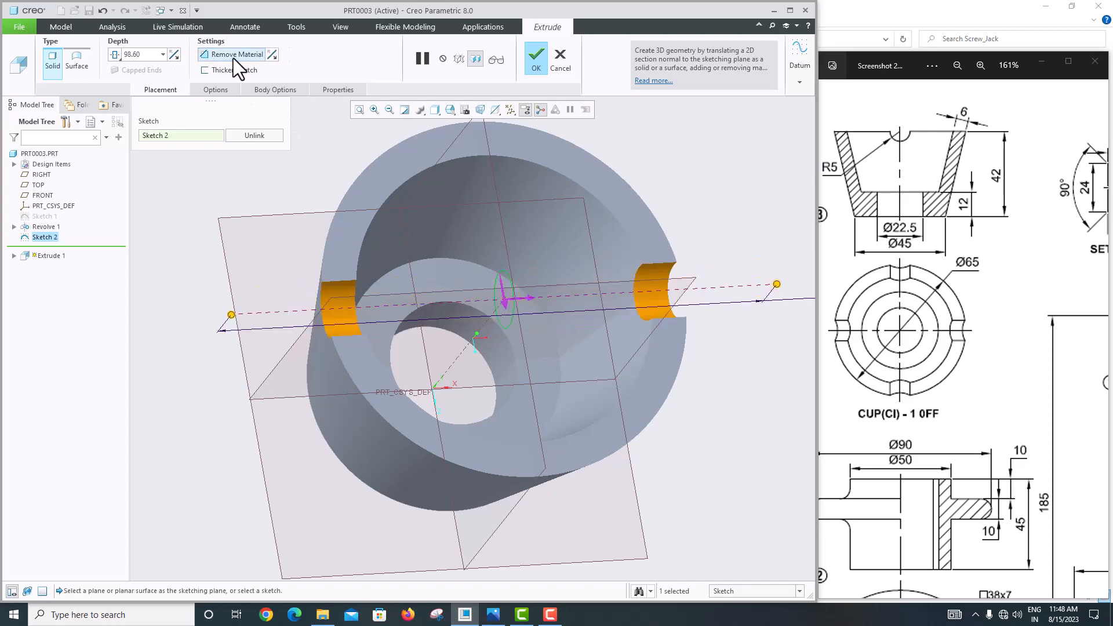
click(537, 62)
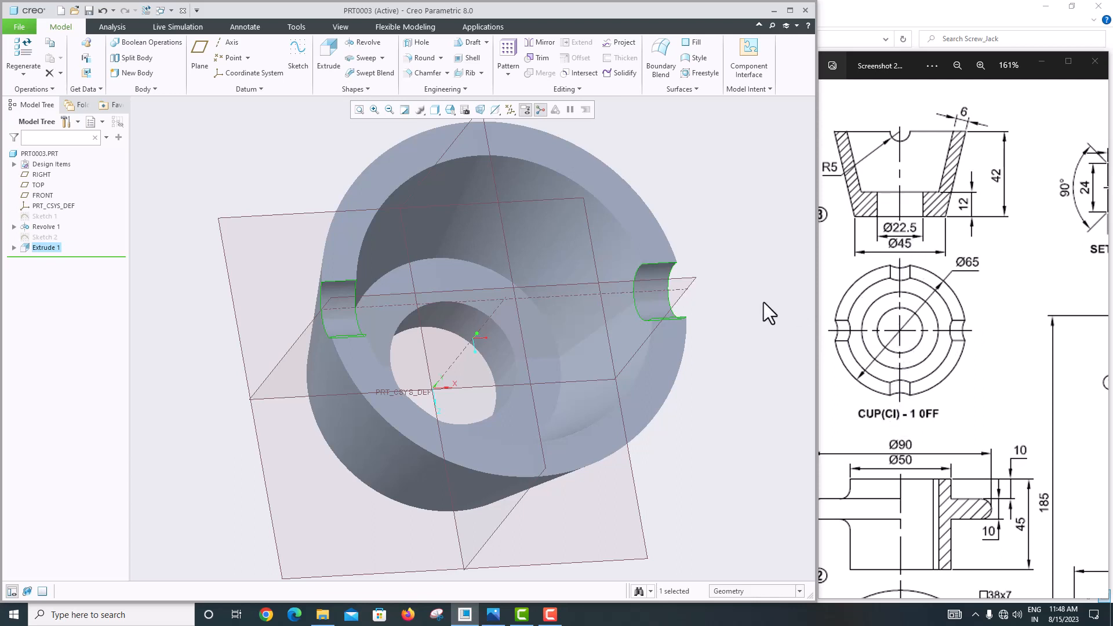
Step: Start an axis pattern of the rim notch cut around the cup's central axis
click(510, 64)
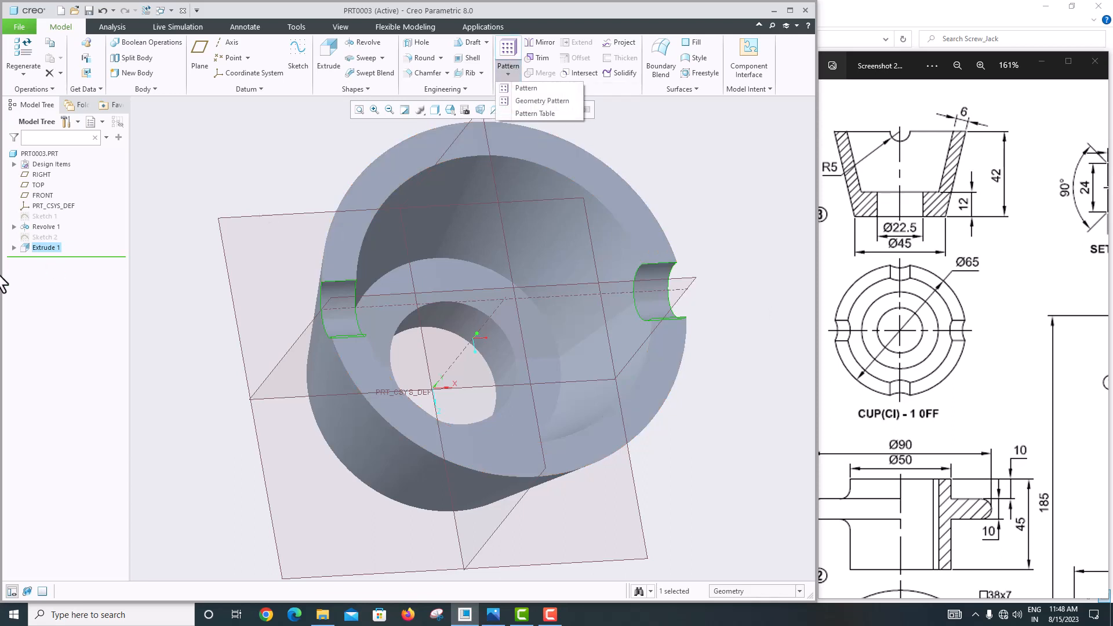
click(525, 88)
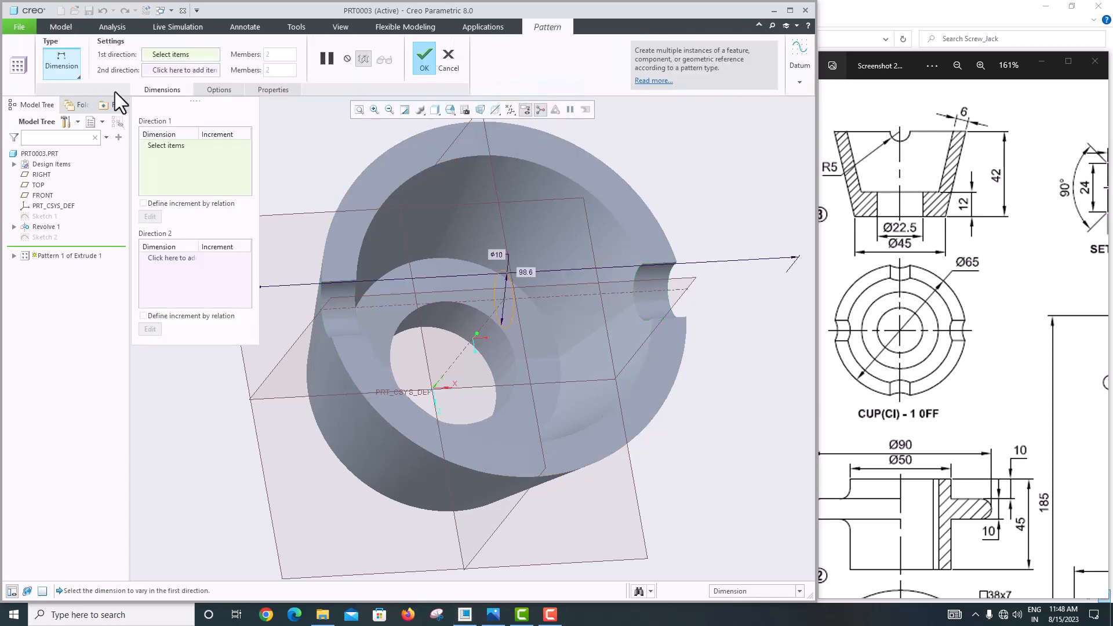
click(68, 61)
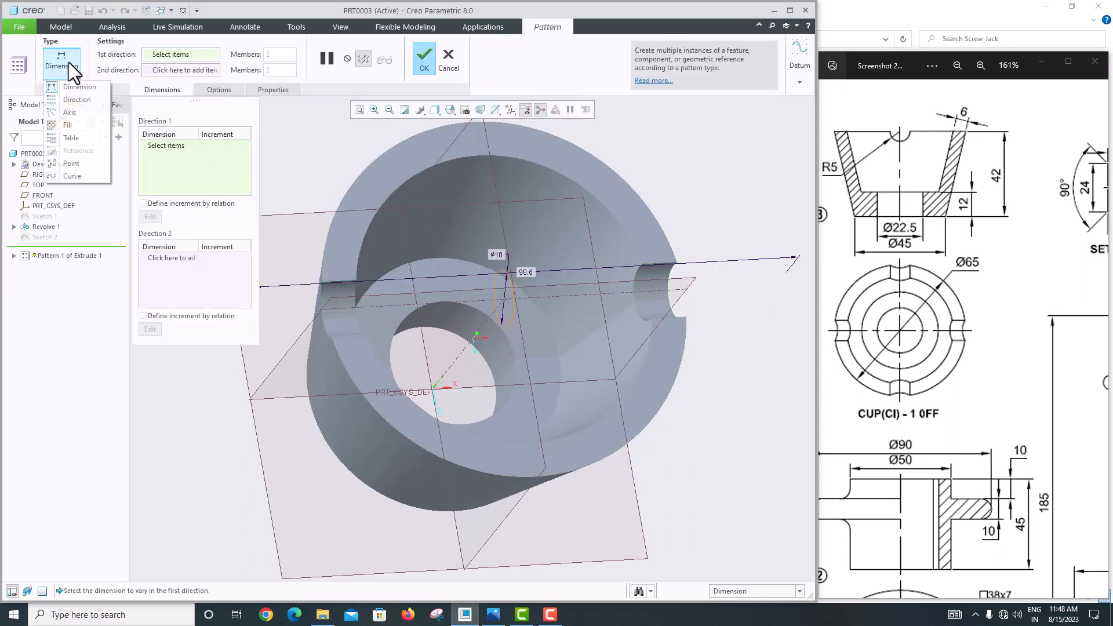
click(71, 115)
click(503, 306)
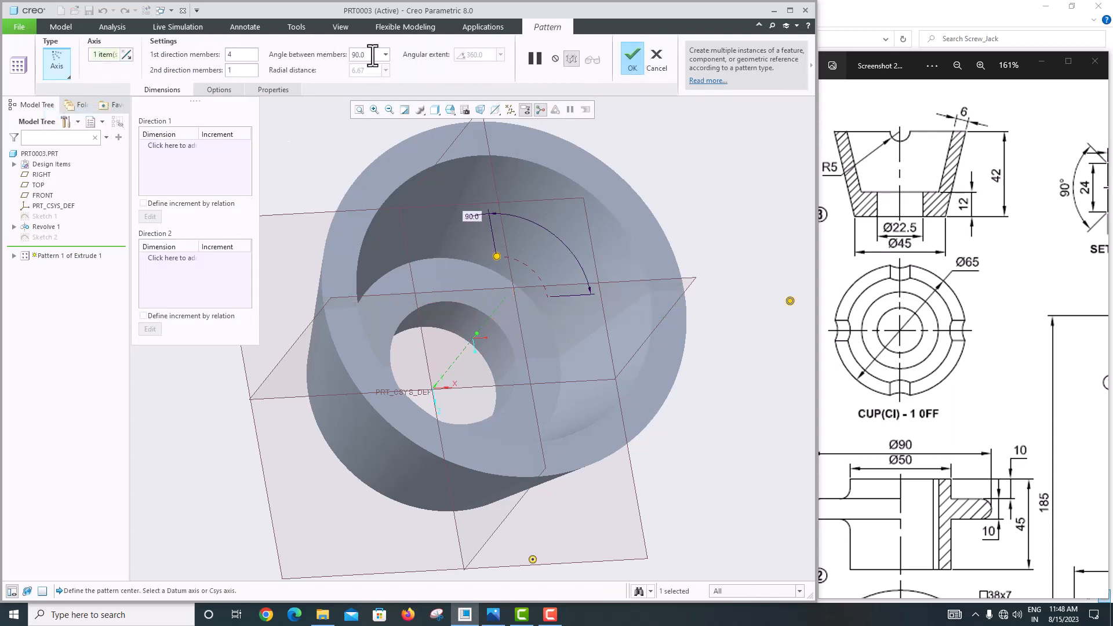
Step: Set the notch pattern to 2 members spaced 90° apart and complete it
click(433, 53)
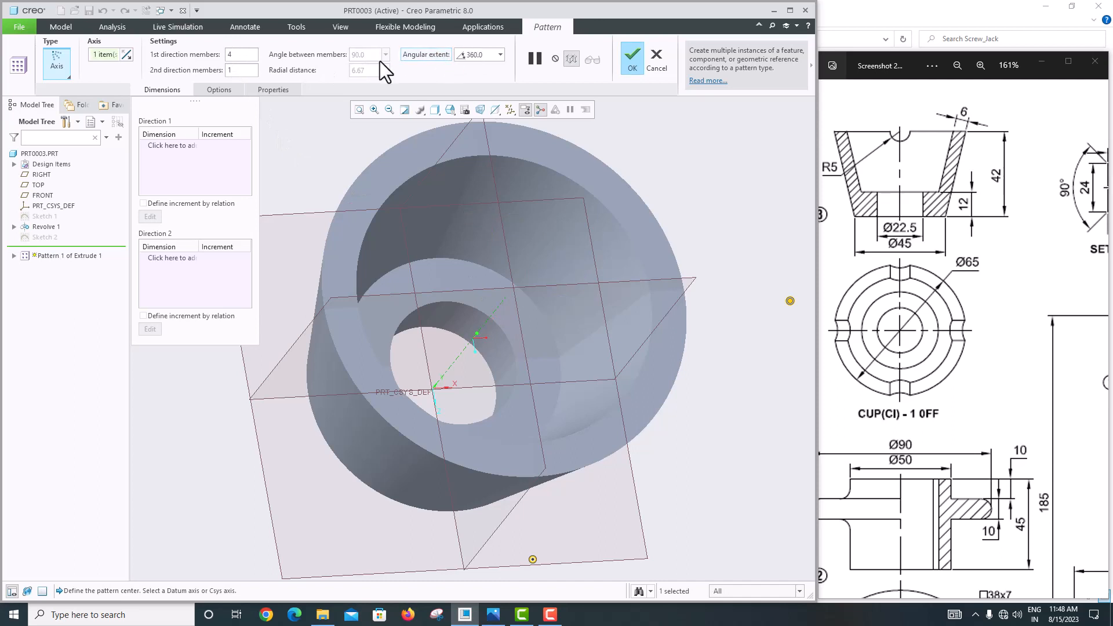
double_click(242, 54)
text(2)
scroll(461, 298, up, 3)
scroll(496, 315, down, 3)
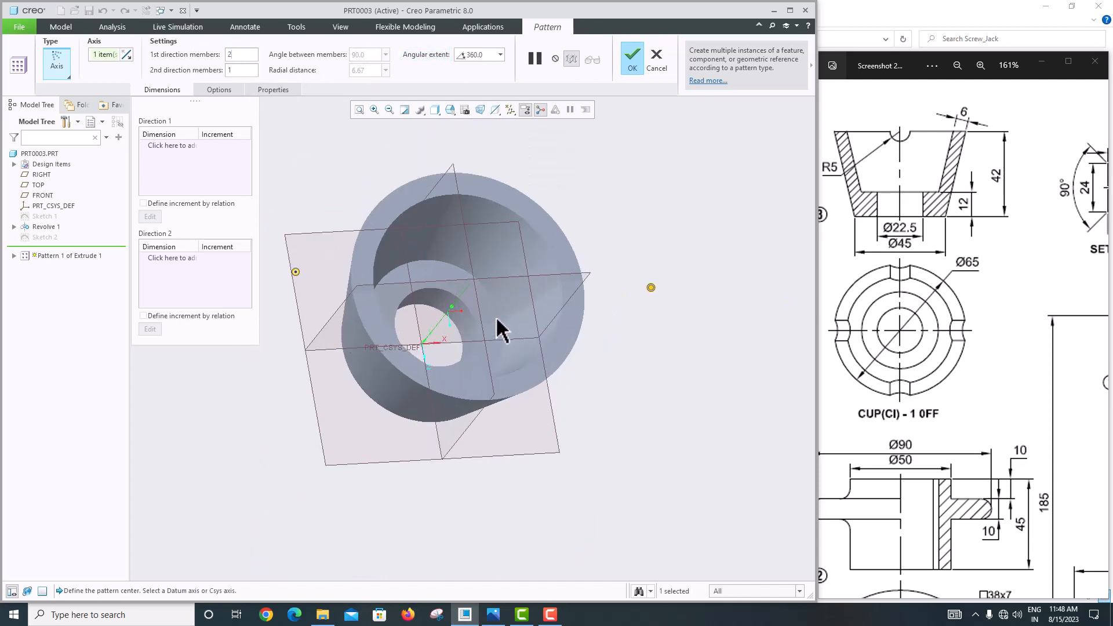
mouse_move(497, 315)
middle_down()
mouse_move(455, 316)
mouse_move(497, 311)
mouse_move(483, 303)
middle_up()
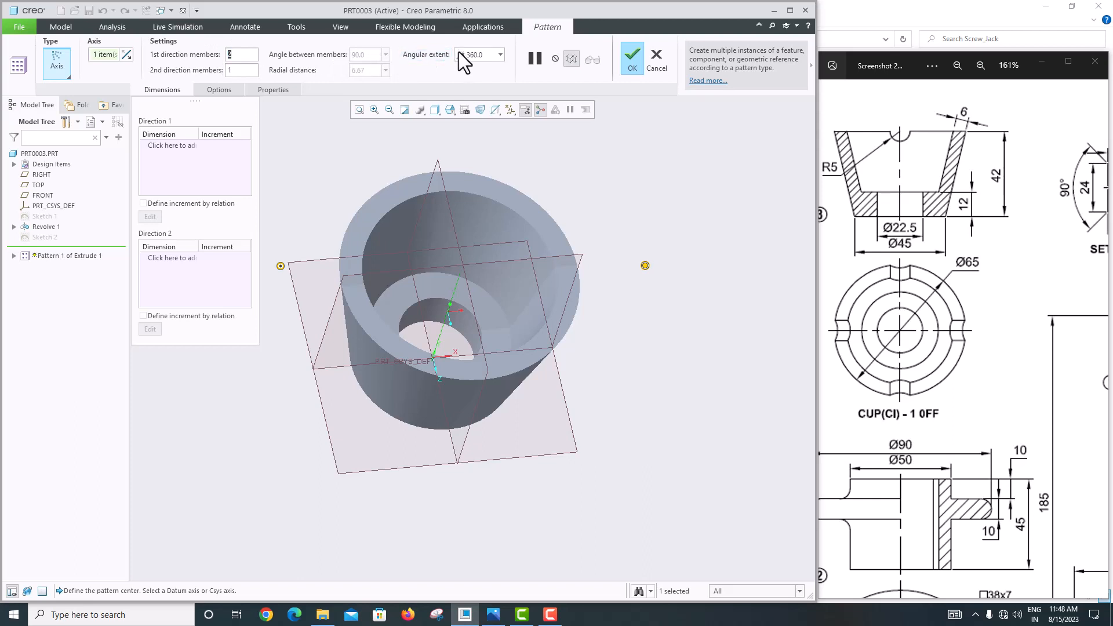
click(402, 55)
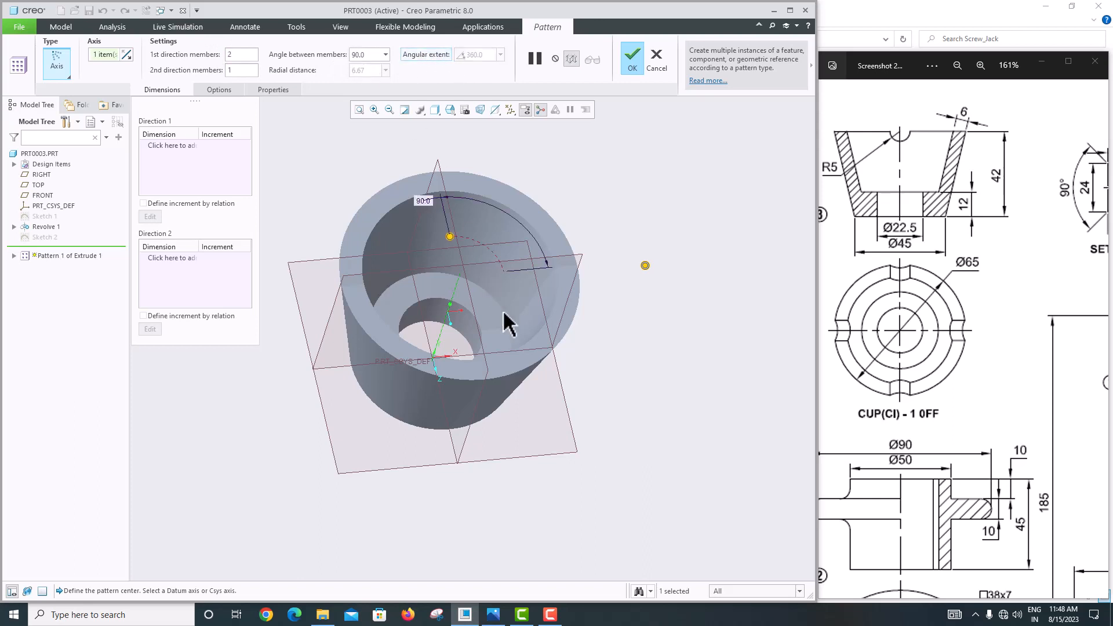
middle_drag(504, 312, 502, 323)
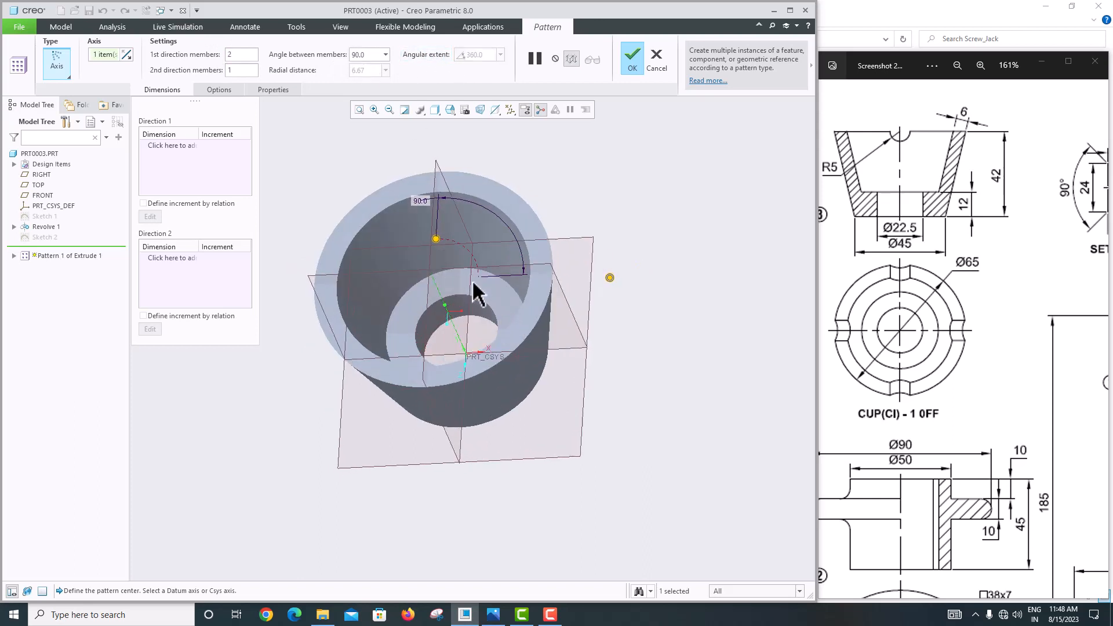
middle_click(609, 294)
middle_drag(625, 301, 583, 273)
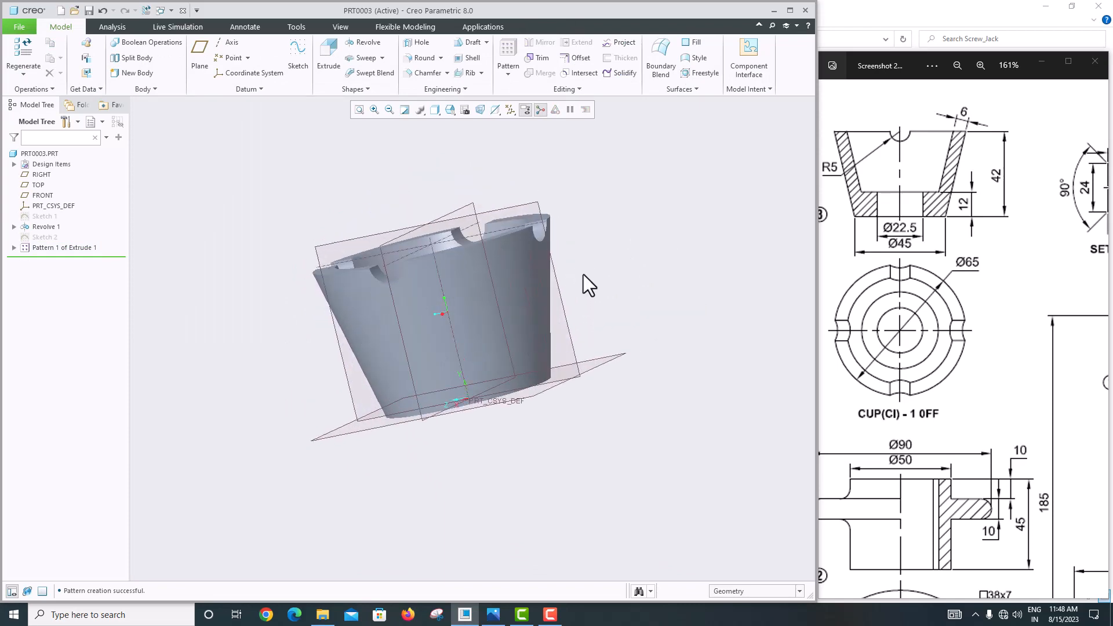
Step: Save a copy of the part as 3_CUP in the Screw_Jack folder
click(20, 27)
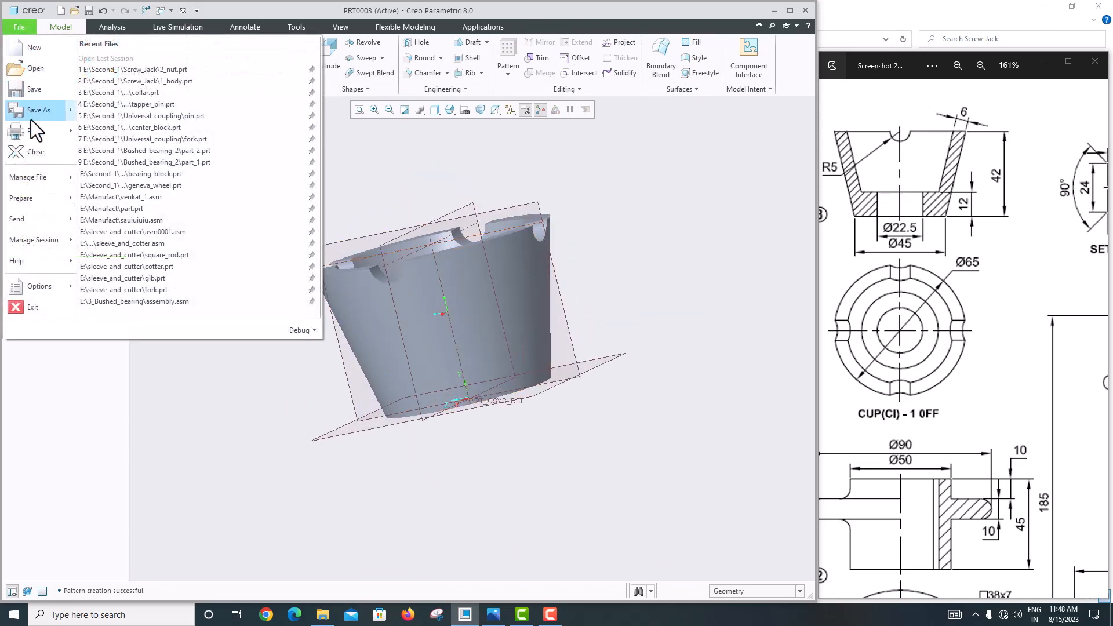
mouse_move(32, 115)
click(128, 64)
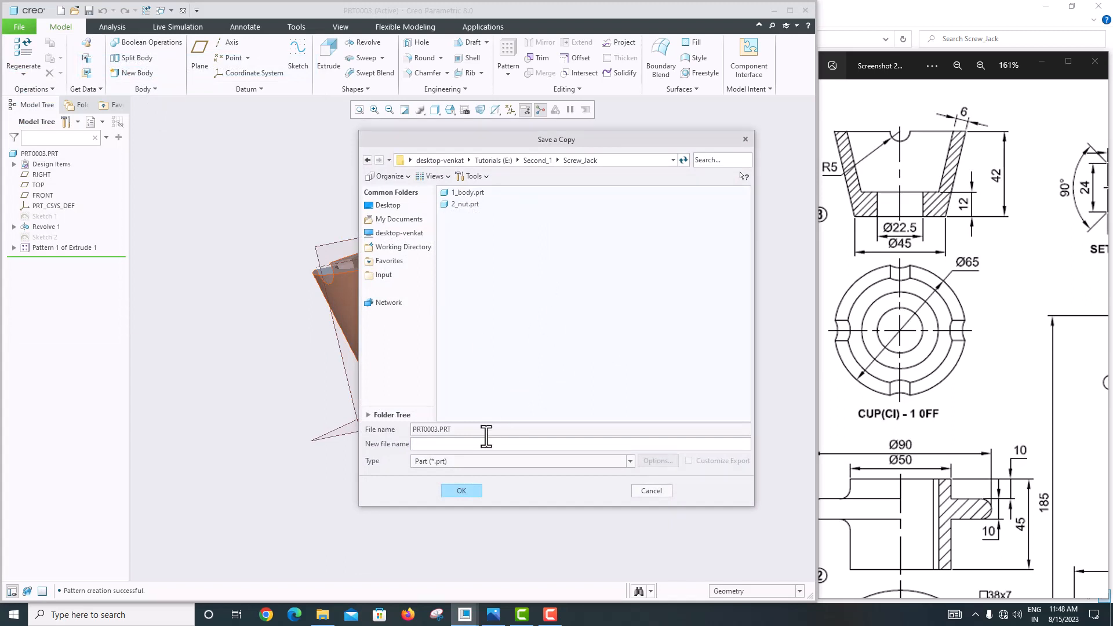
text(3_CU)
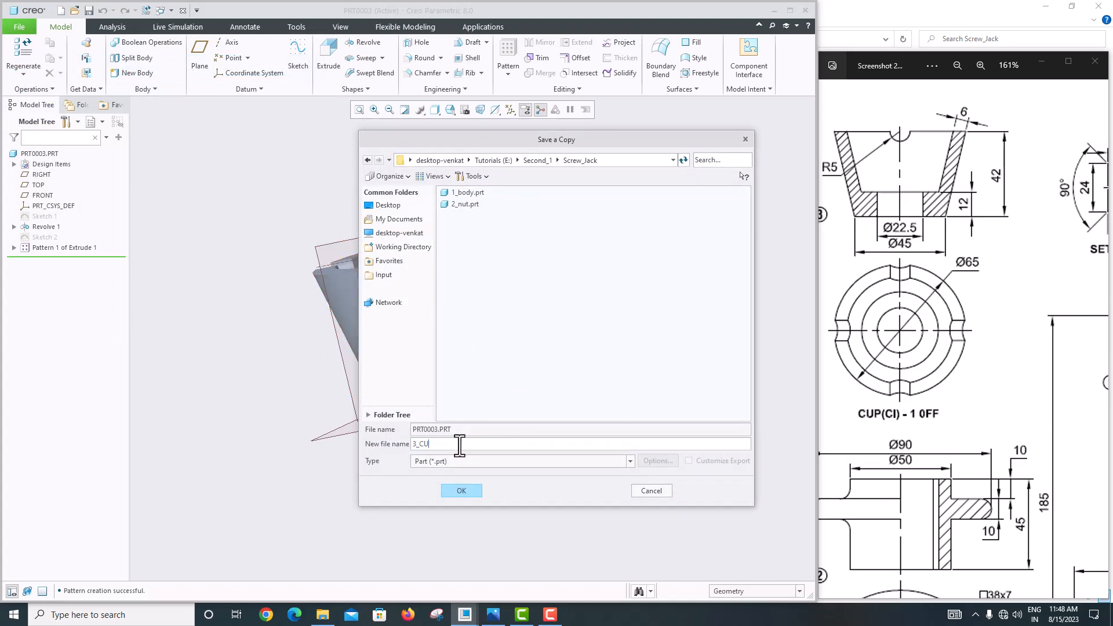
text(P)
key(Return)
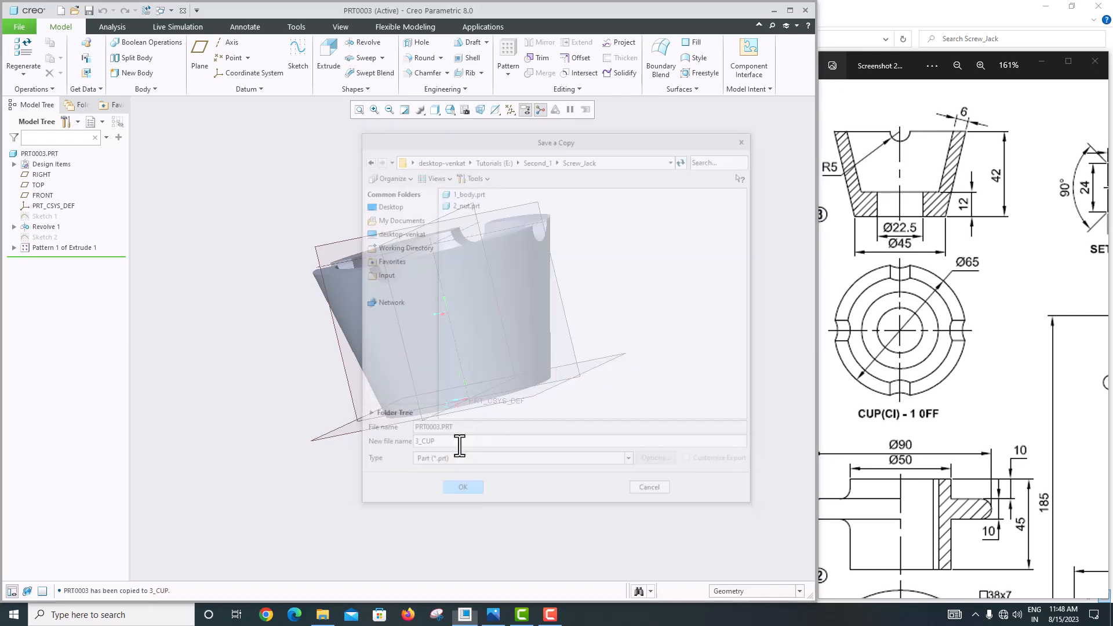
Step: Consult the set screw details in the reference drawing and close the cup part
click(961, 339)
scroll(960, 339, down, 4)
scroll(1035, 239, up, 3)
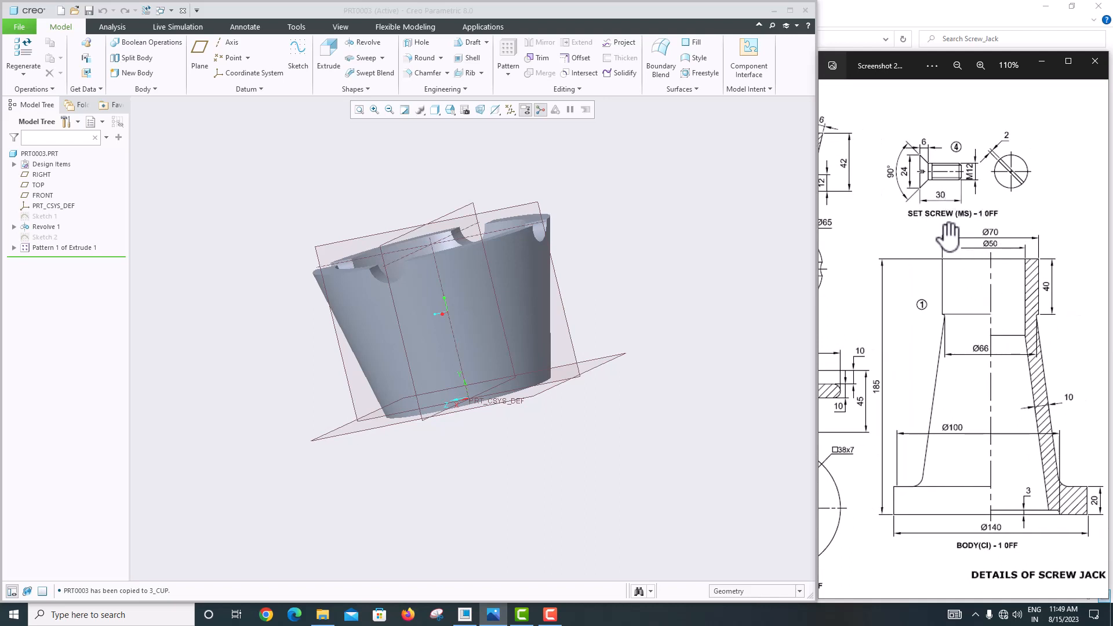
click(551, 616)
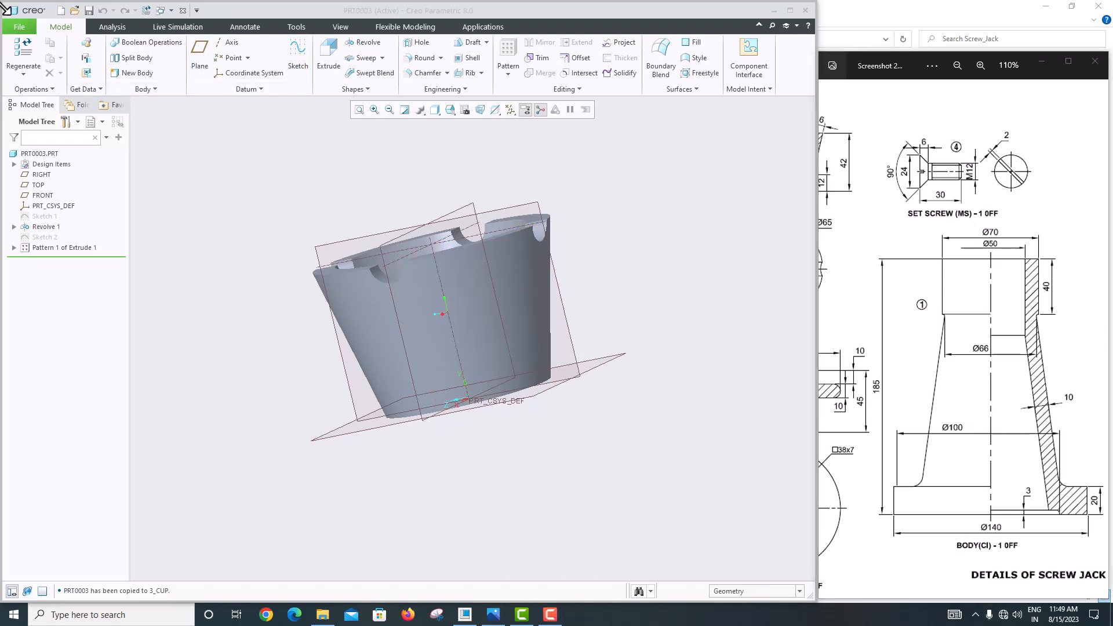
click(15, 24)
click(27, 146)
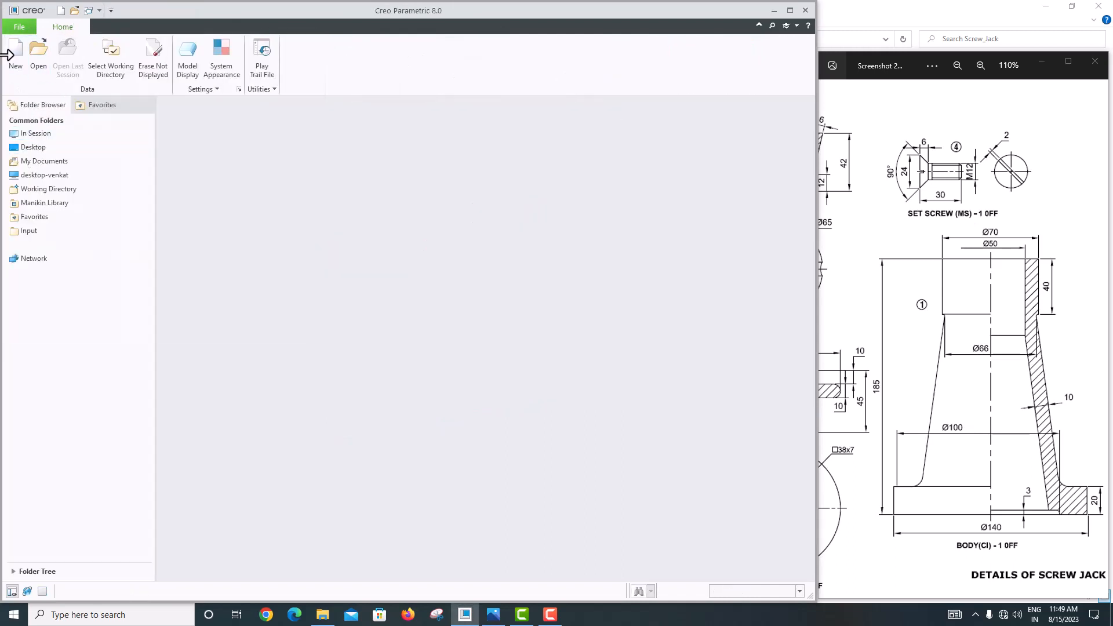
Step: Create a new solid part, prt0004, from the mmns_part_solid_abs template instead of the default one
click(9, 55)
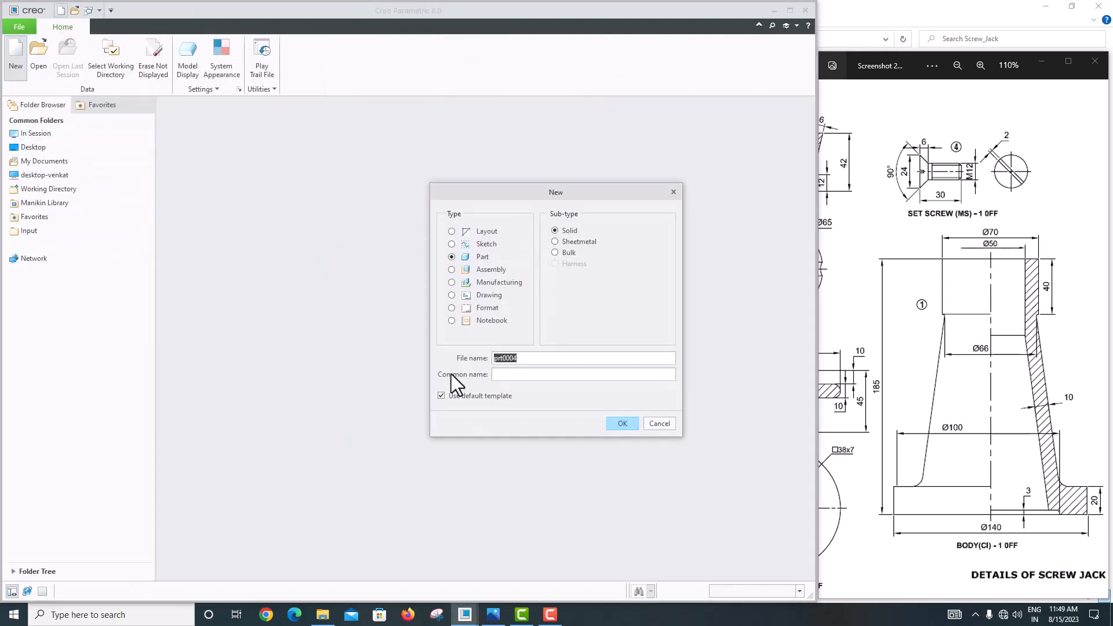
click(451, 399)
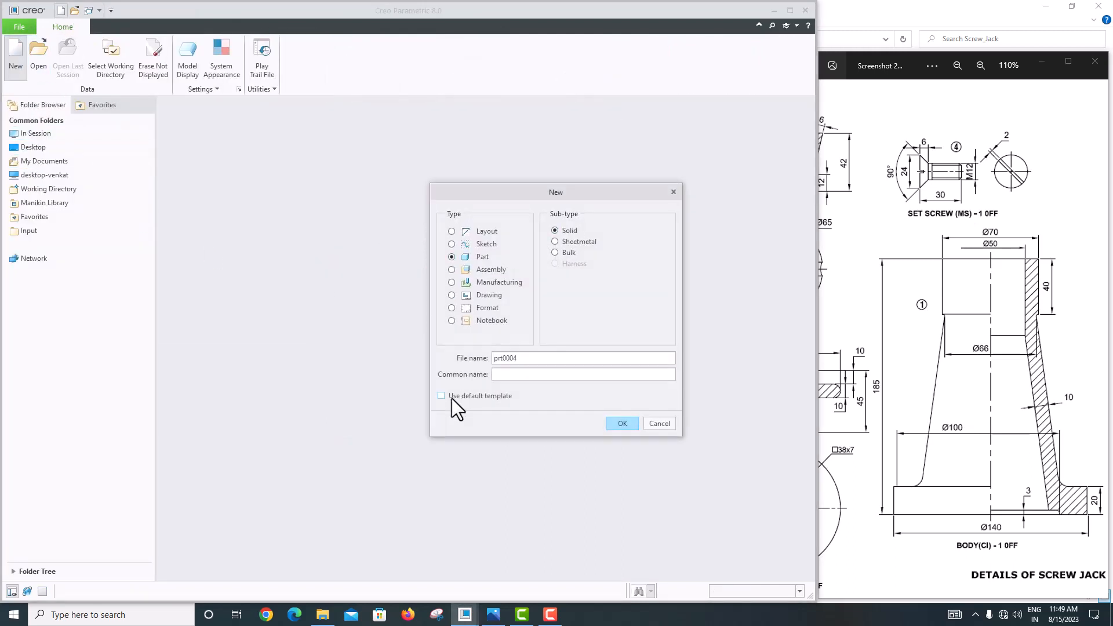
click(632, 423)
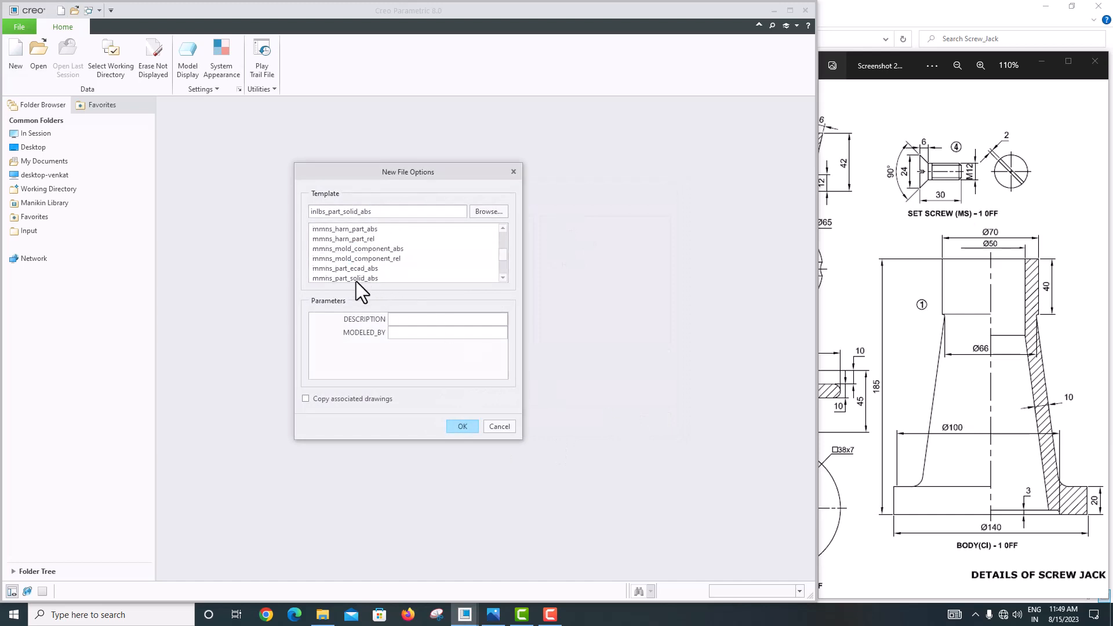
click(356, 279)
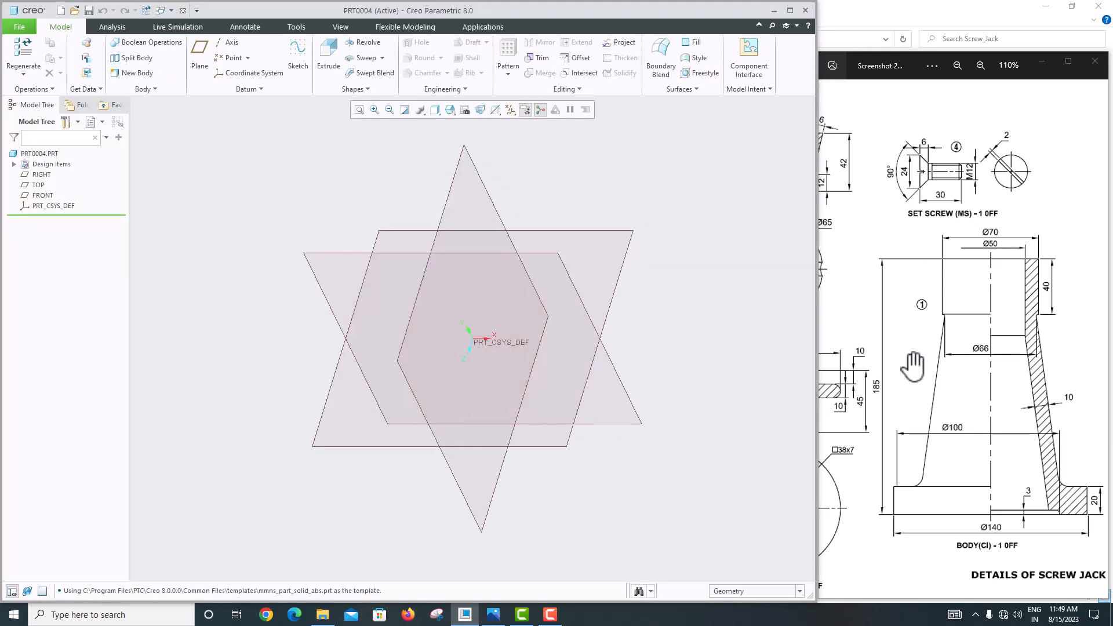
Step: Start a sketch on the FRONT plane and orient it face-on
click(313, 258)
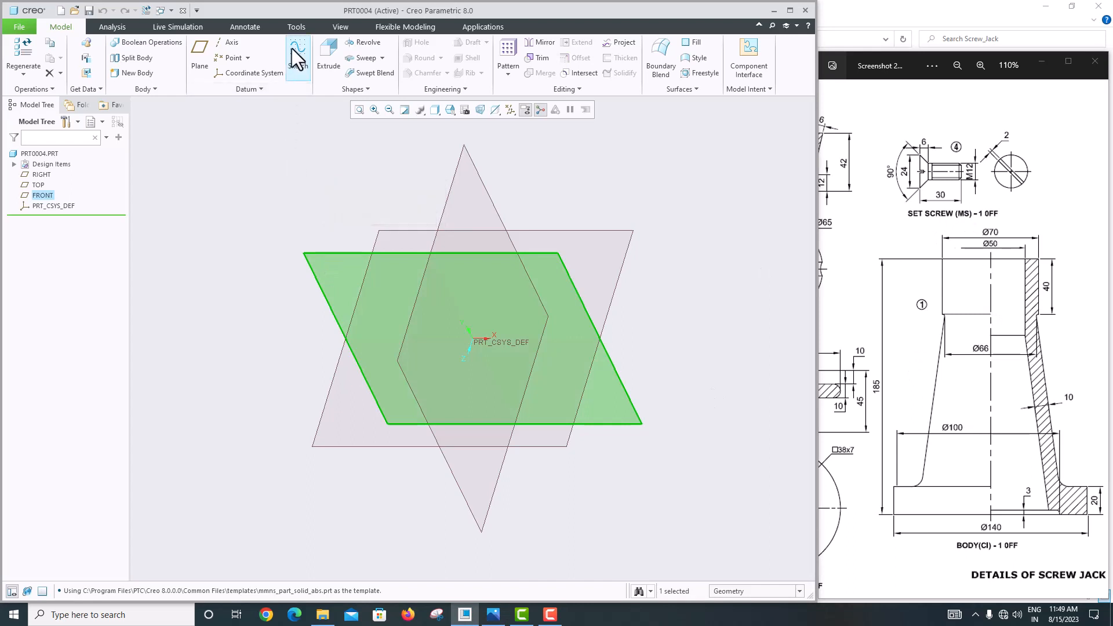
click(293, 50)
click(498, 107)
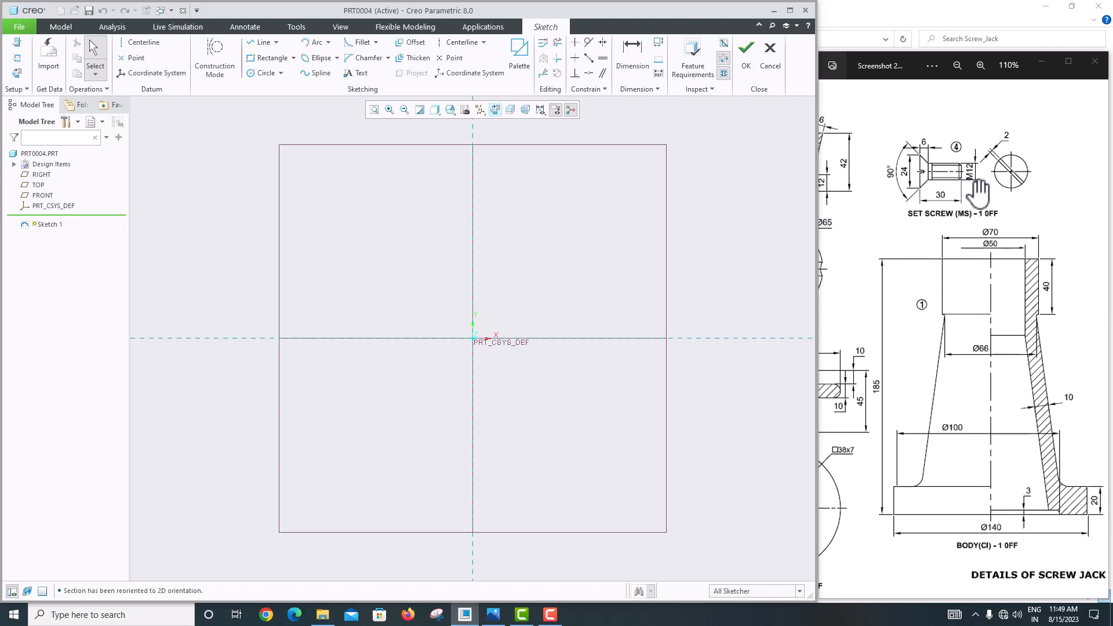
scroll(978, 192, up, 4)
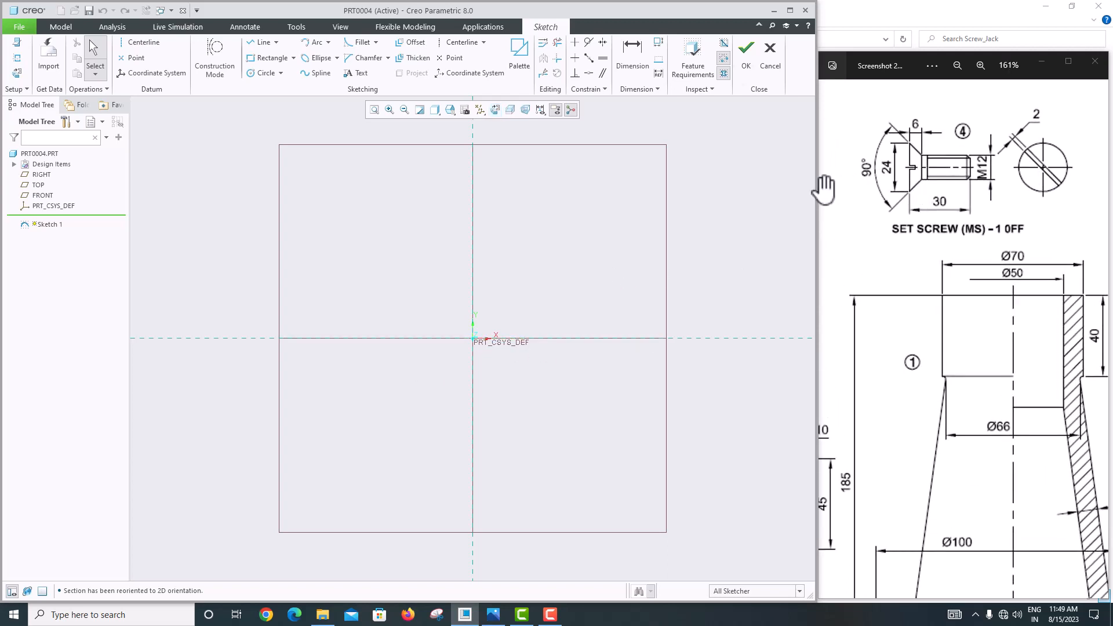
Step: Sketch a 12 mm diameter circle centered on the origin and finish the sketch
click(259, 74)
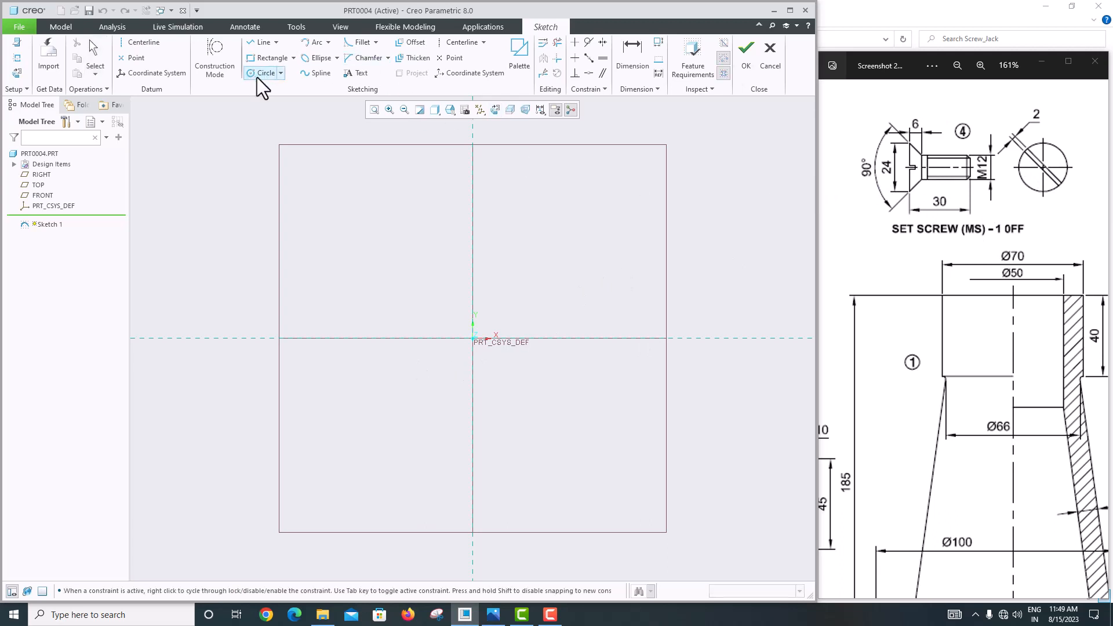
click(473, 338)
click(443, 307)
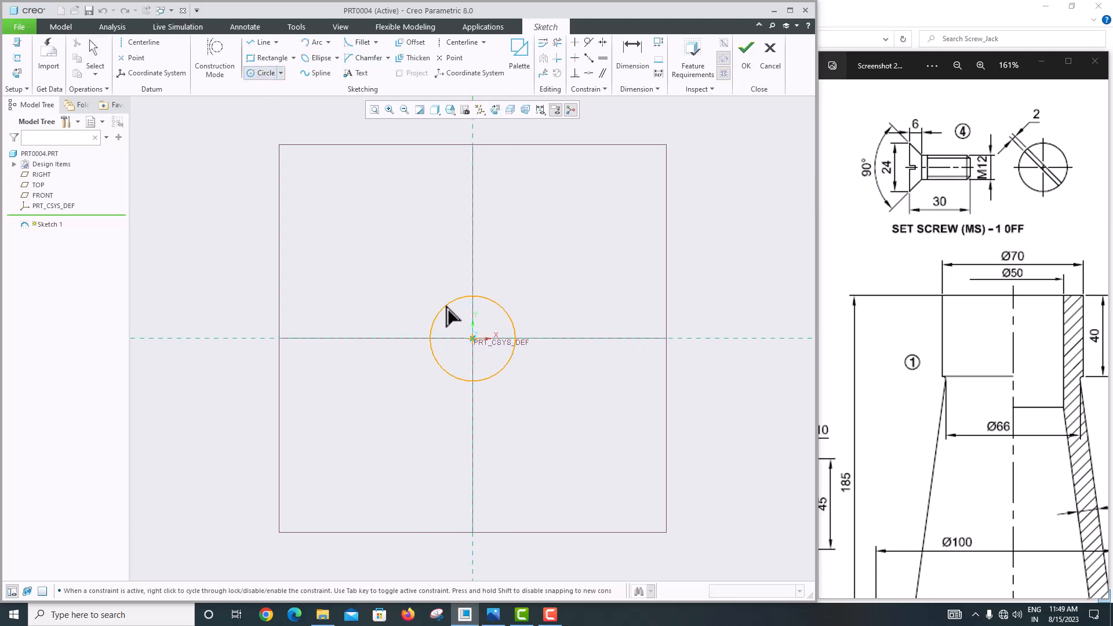
middle_click(426, 258)
double_click(410, 299)
text(12)
key(Return)
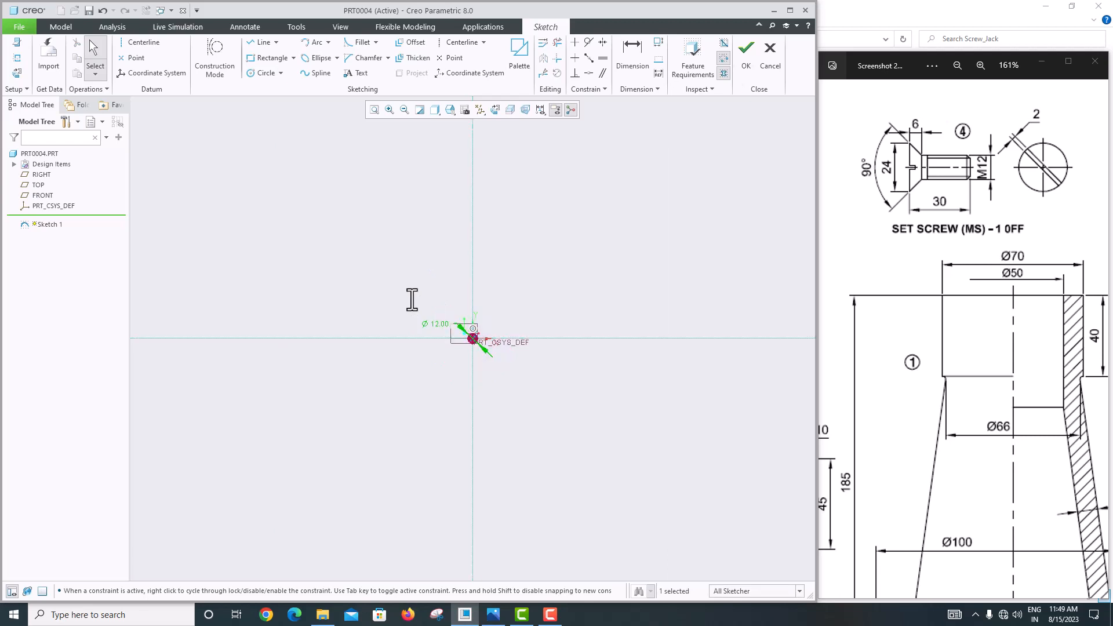
click(374, 110)
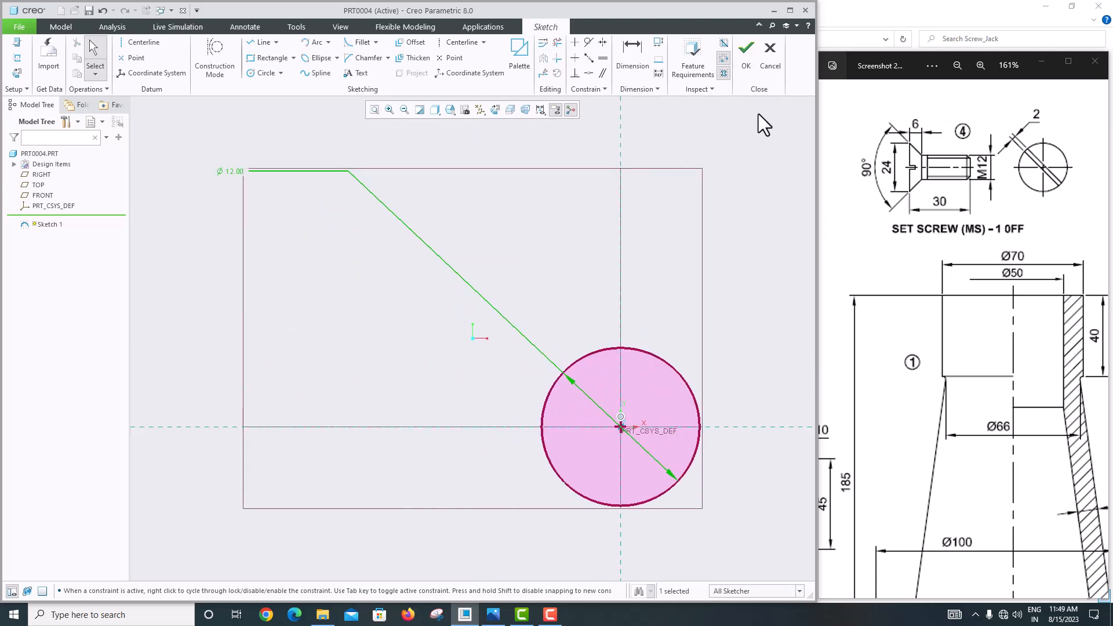
click(746, 52)
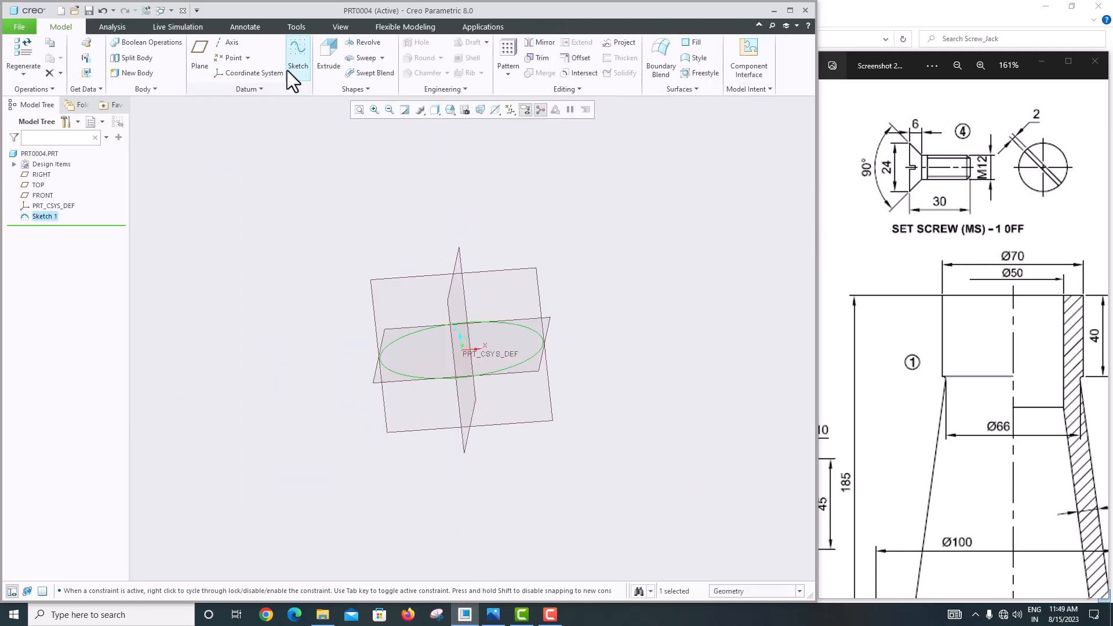
Step: Extrude the 12 mm circle to a depth of 24 mm as the set screw's shank
click(327, 64)
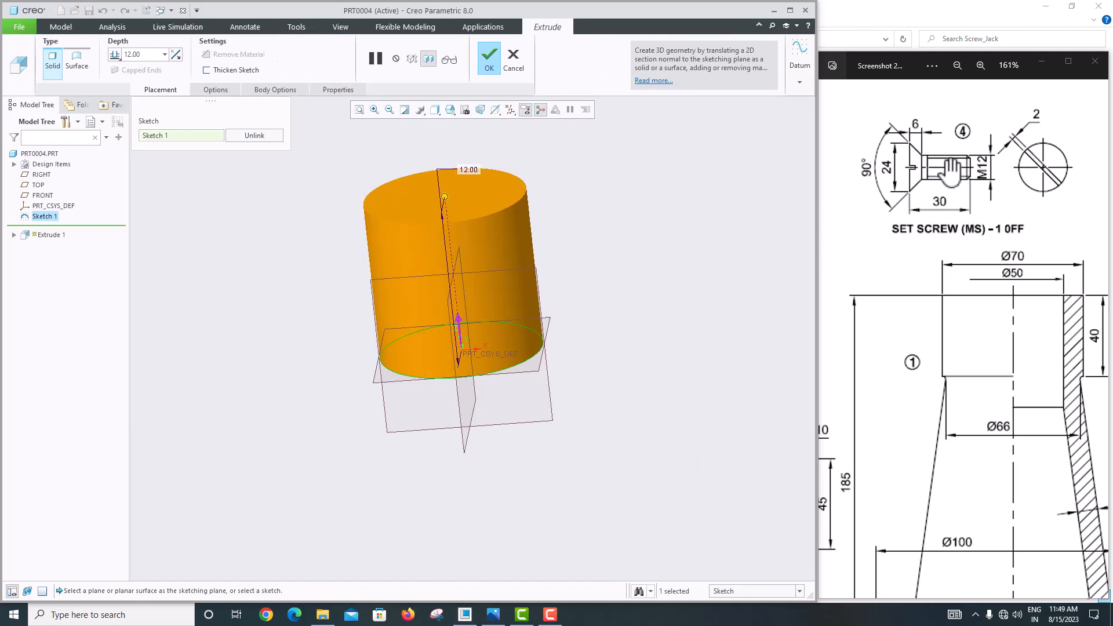
double_click(150, 55)
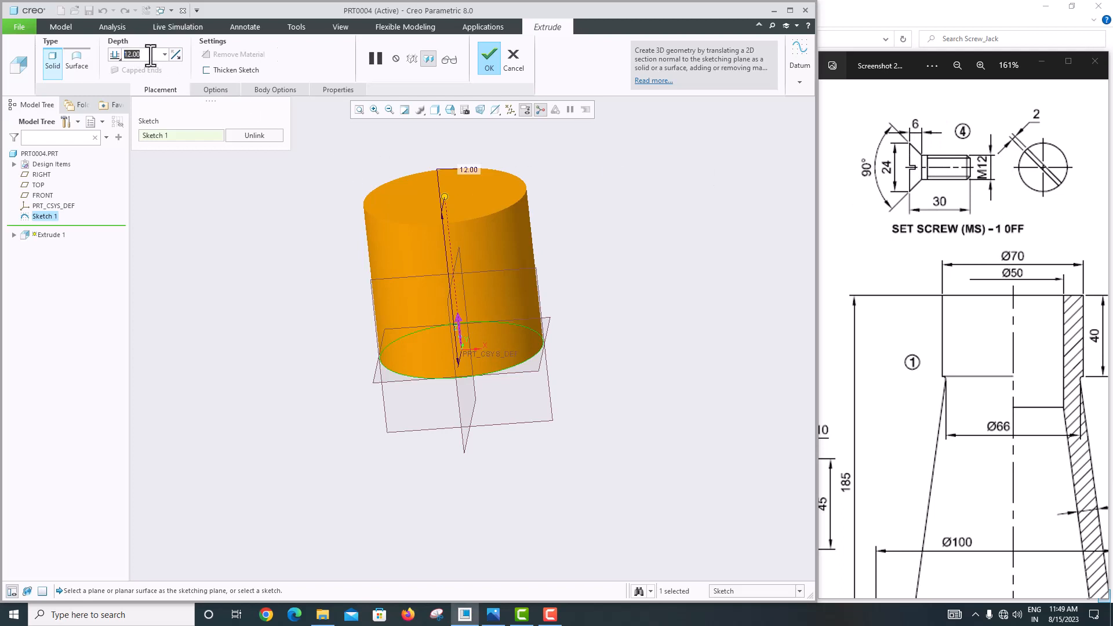
text(3)
text(0)
key(BackSpace)
key(BackSpace)
text(24)
key(Return)
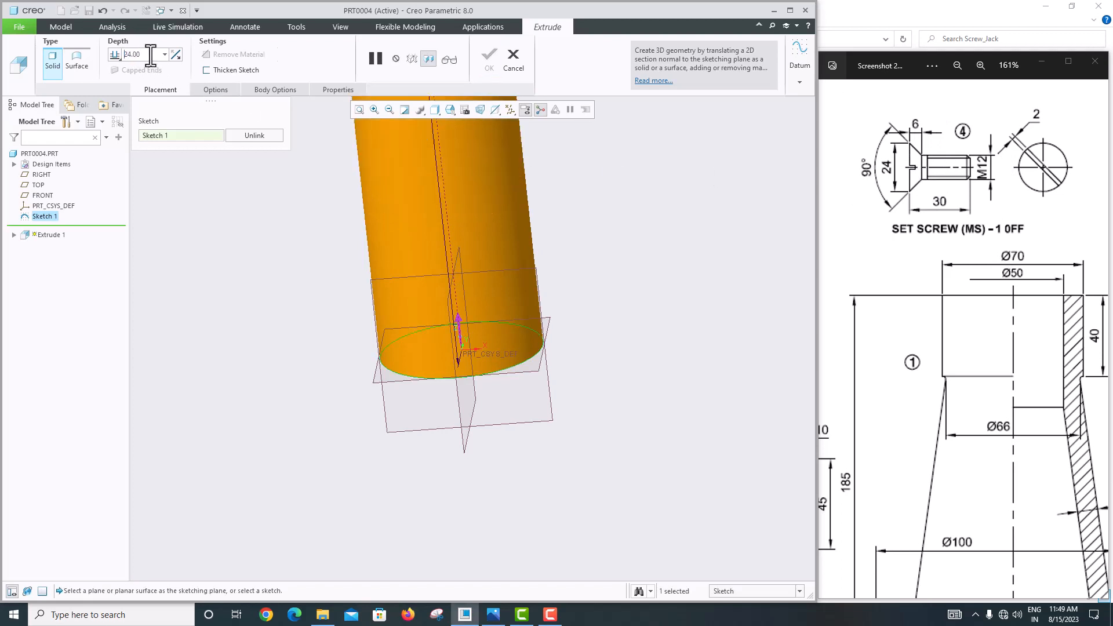
middle_click(453, 460)
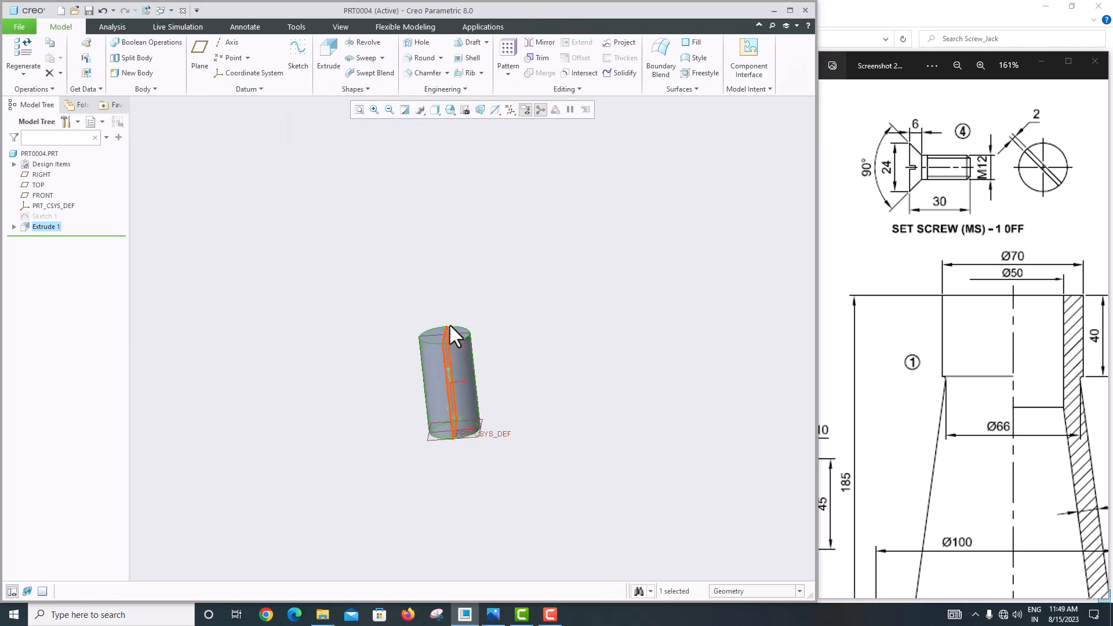
Step: Start a sketch on the TOP plane, orient it face-on and clip the model at the sketch plane
scroll(450, 328, up, 3)
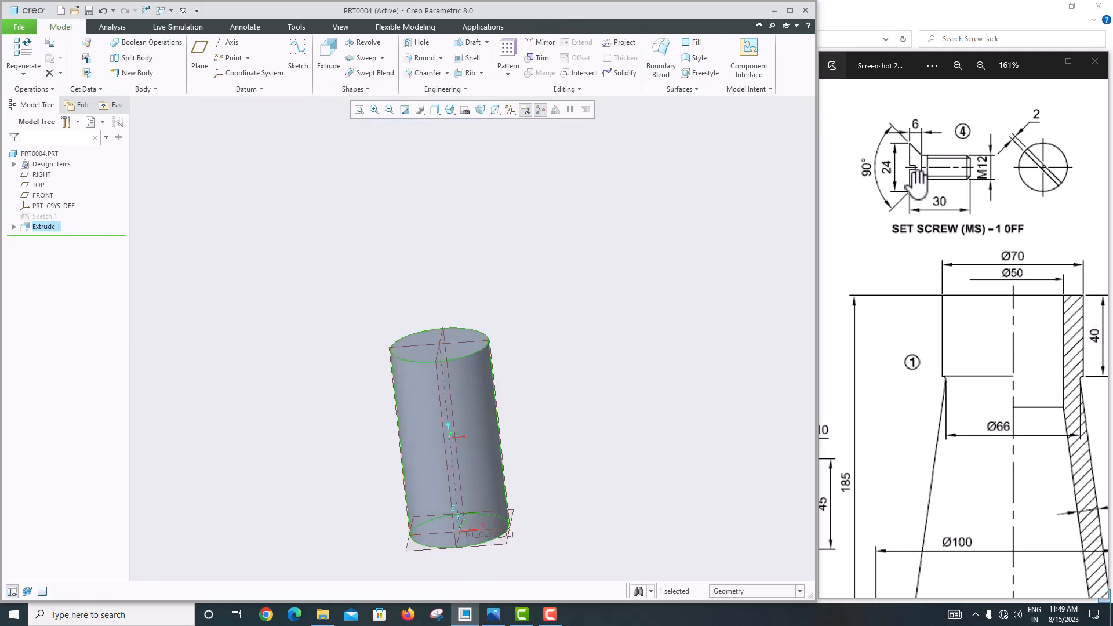
click(444, 341)
click(298, 64)
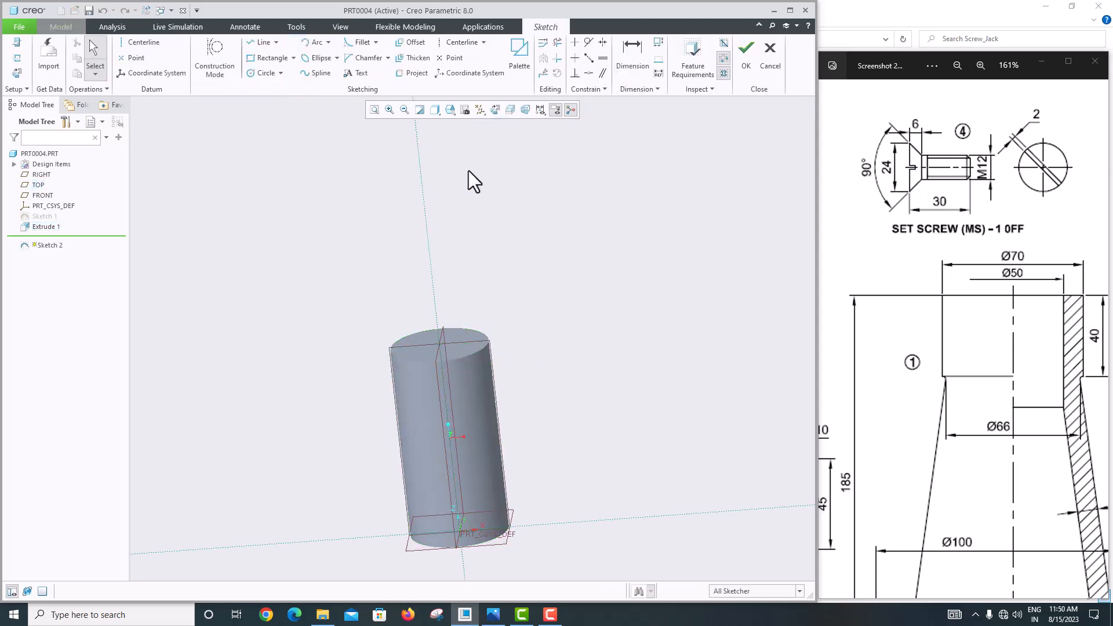
click(494, 110)
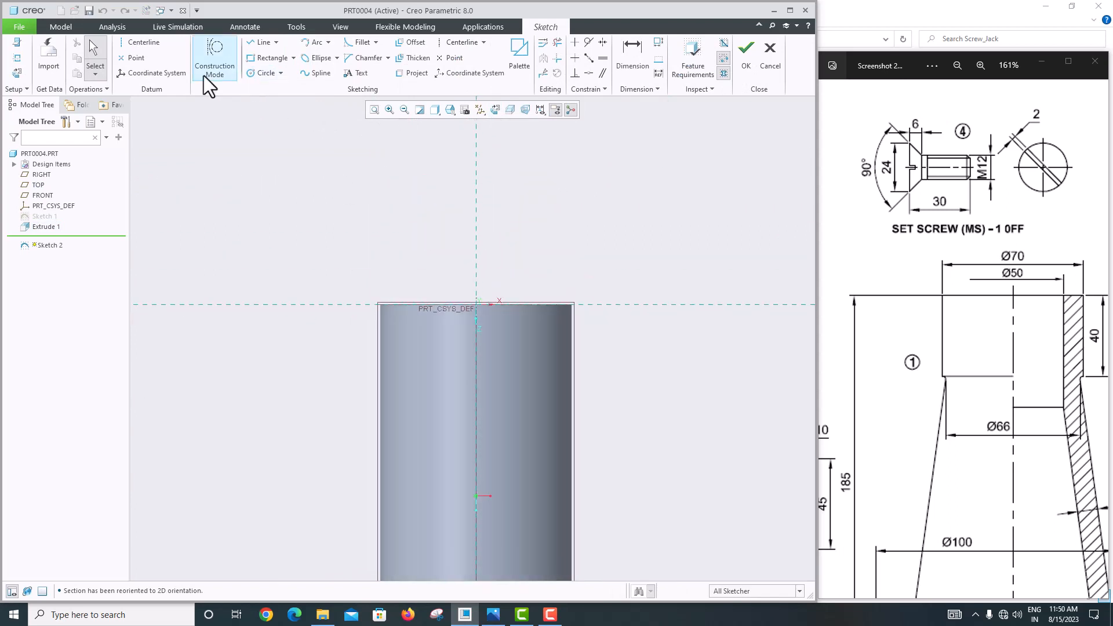
click(514, 110)
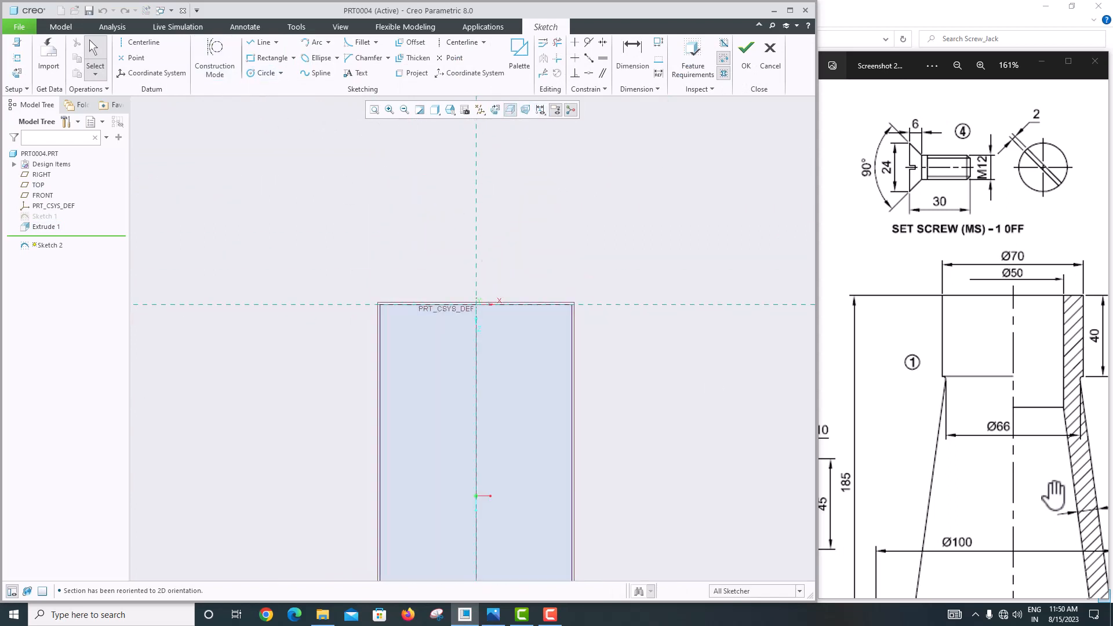
Step: Draw a vertical centerline through the origin and add the shank's silhouette edge as a sketch reference
click(139, 42)
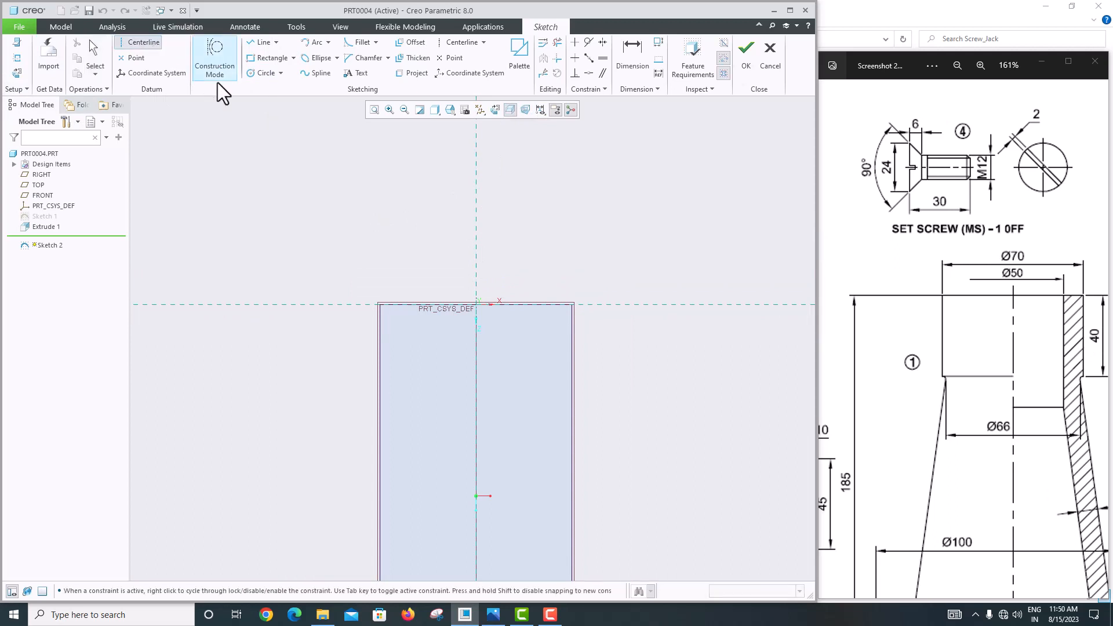
click(476, 201)
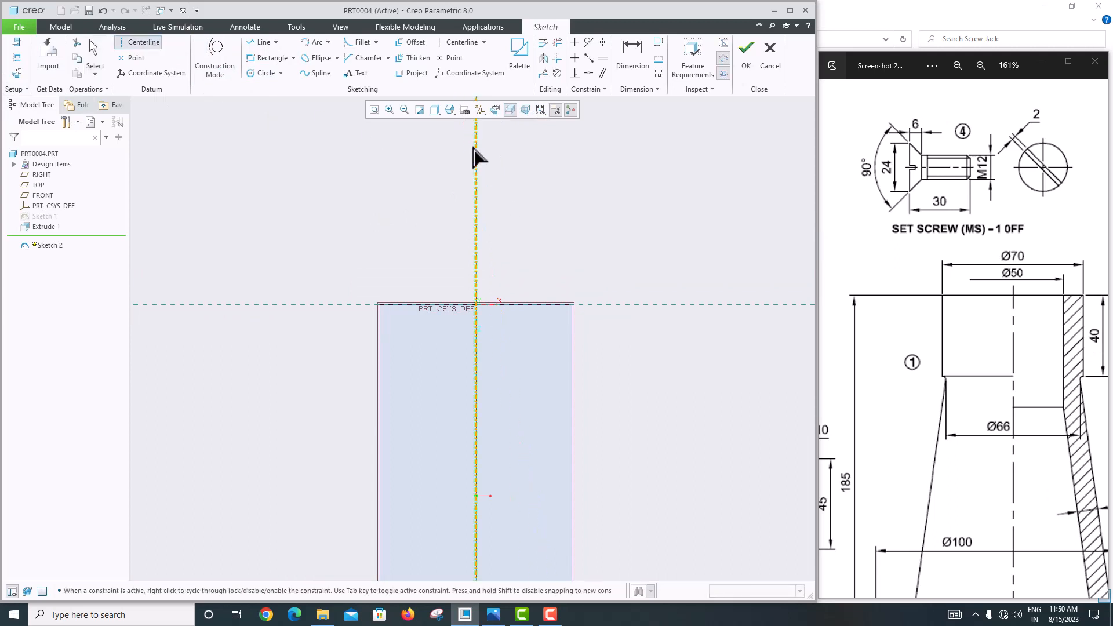
click(475, 155)
middle_click(512, 219)
click(16, 57)
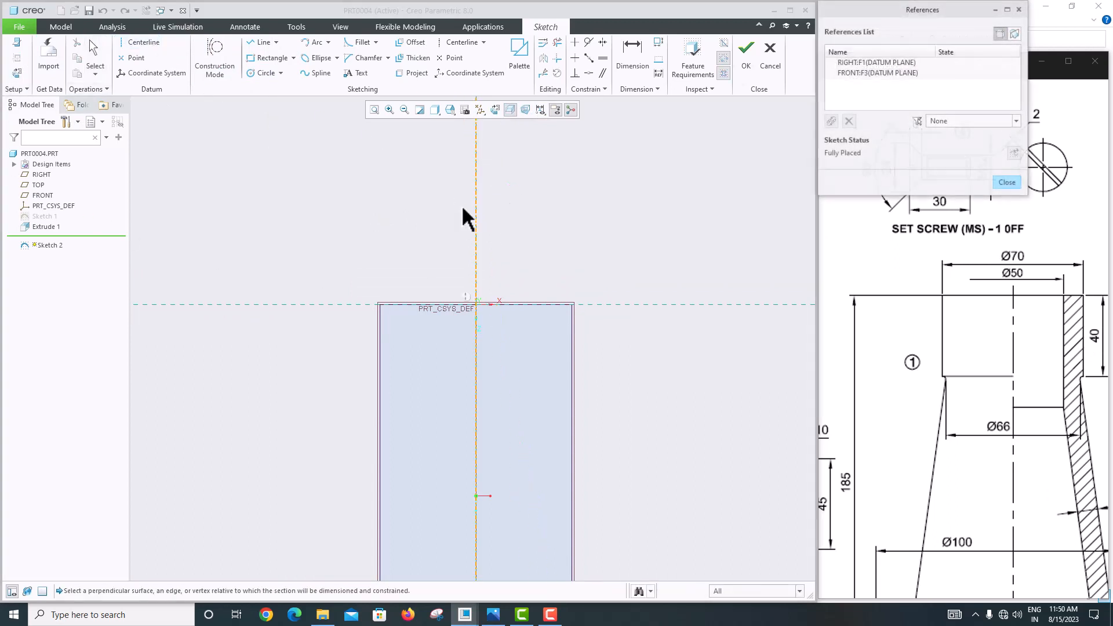
click(573, 343)
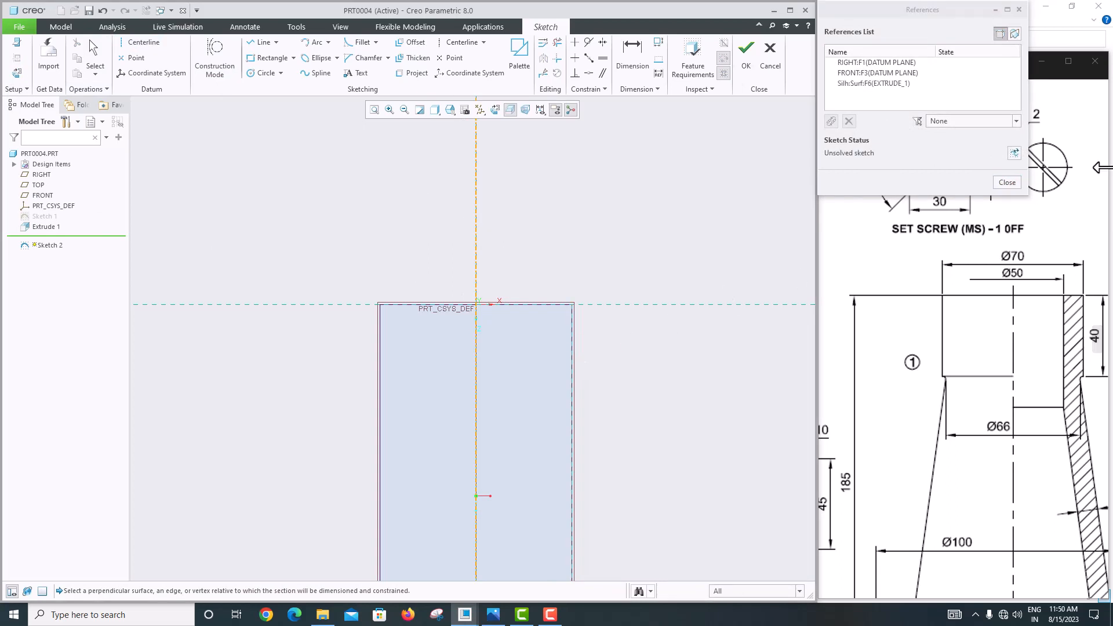
click(1007, 182)
Step: Draw a horizontal line about 10.18 mm long outward from the centerline, about 5.55 mm above the shank's end face
scroll(691, 401, down, 3)
scroll(631, 360, up, 6)
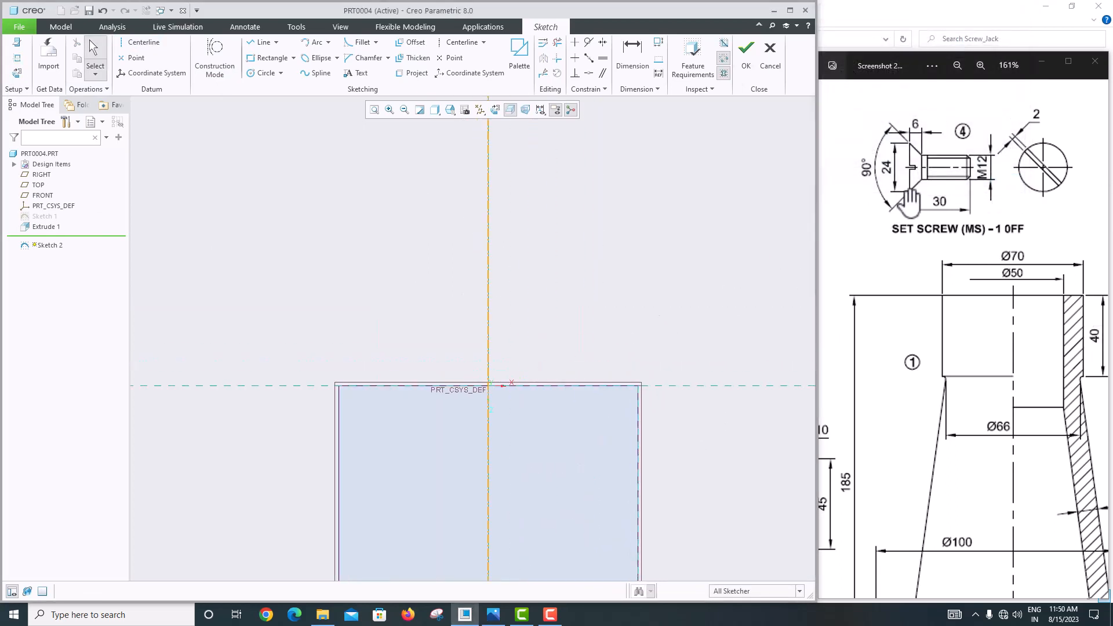
click(259, 42)
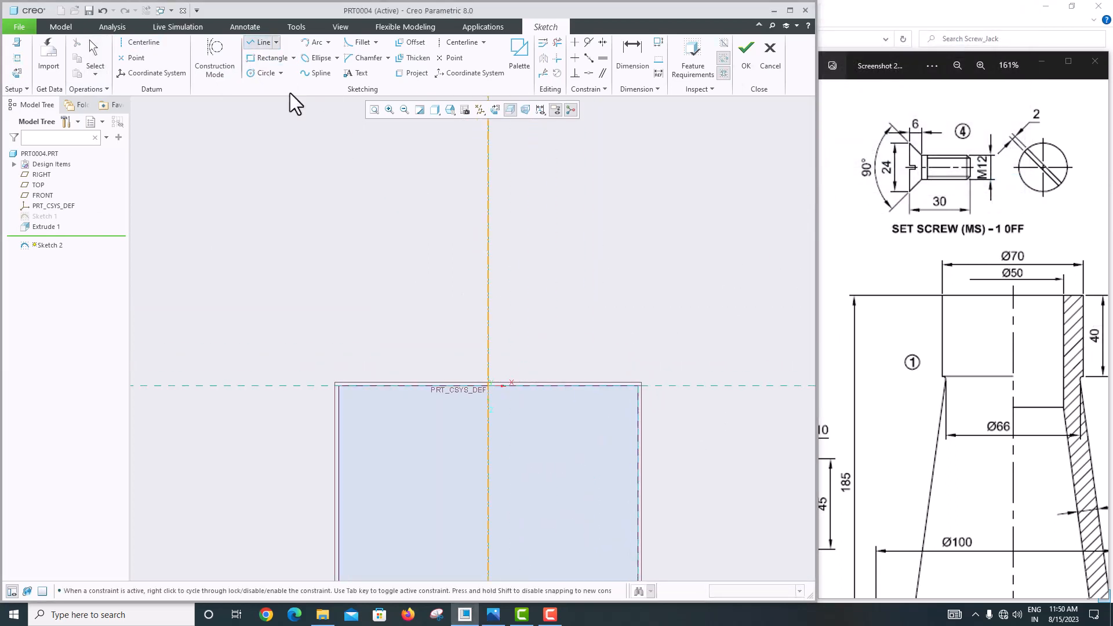
click(488, 249)
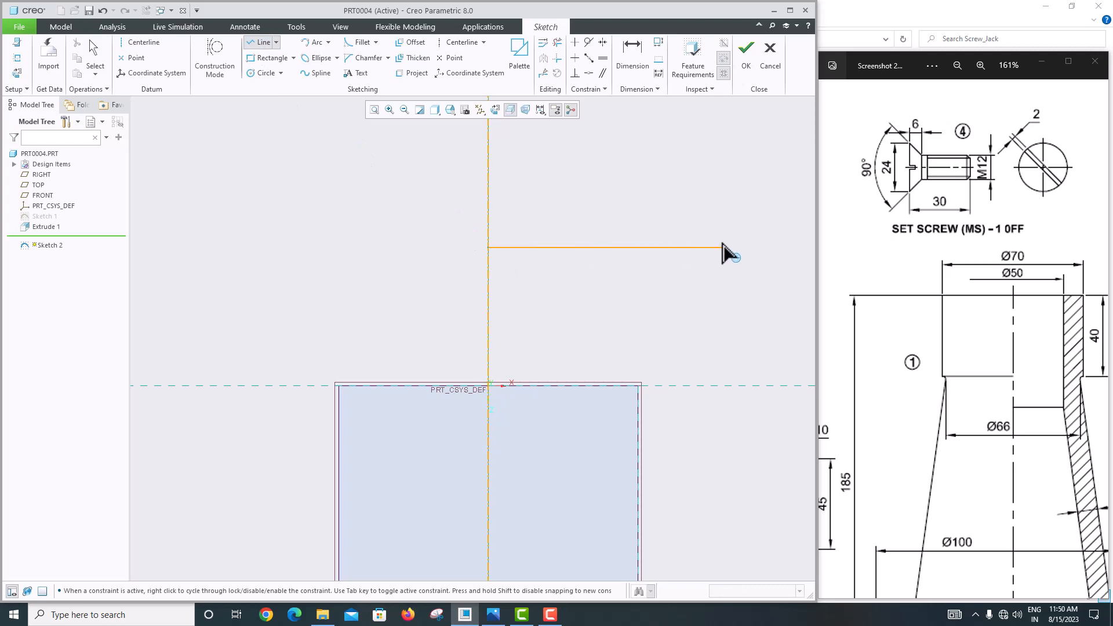
click(743, 248)
middle_click(730, 221)
middle_click(730, 221)
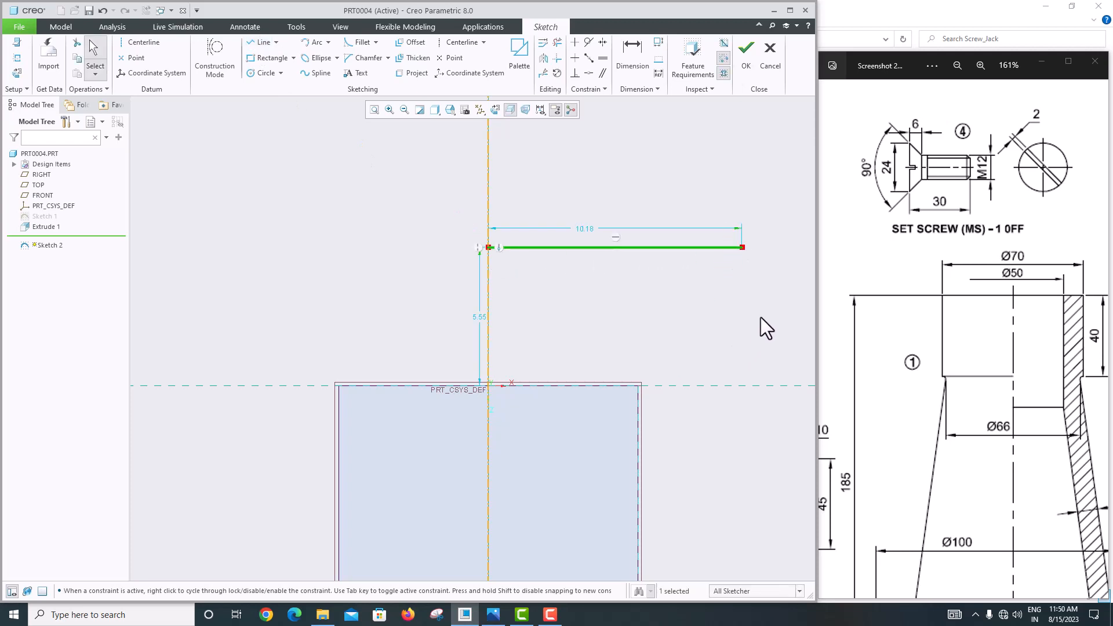
Step: Dimension the line's outer endpoint as a 24 mm diameter about the centerline
double_click(583, 228)
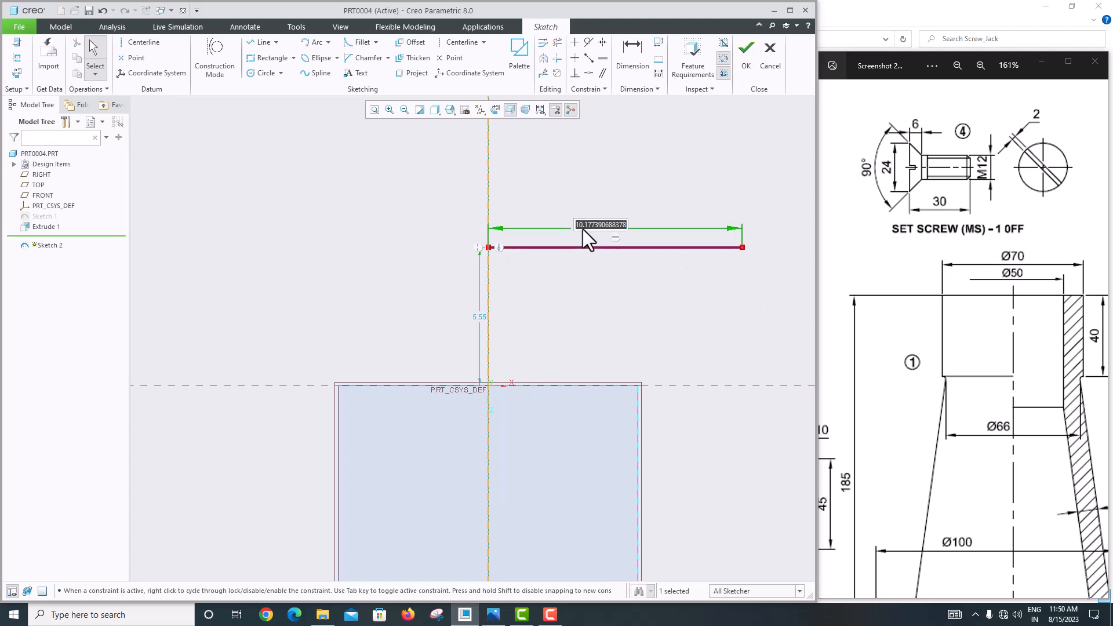
key(Return)
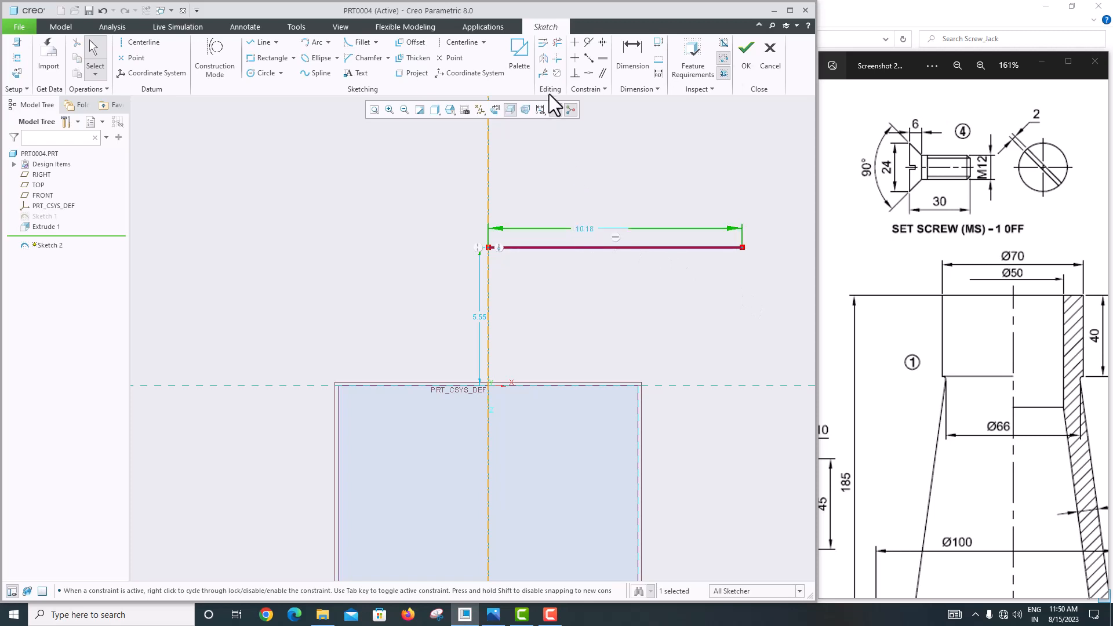
click(638, 49)
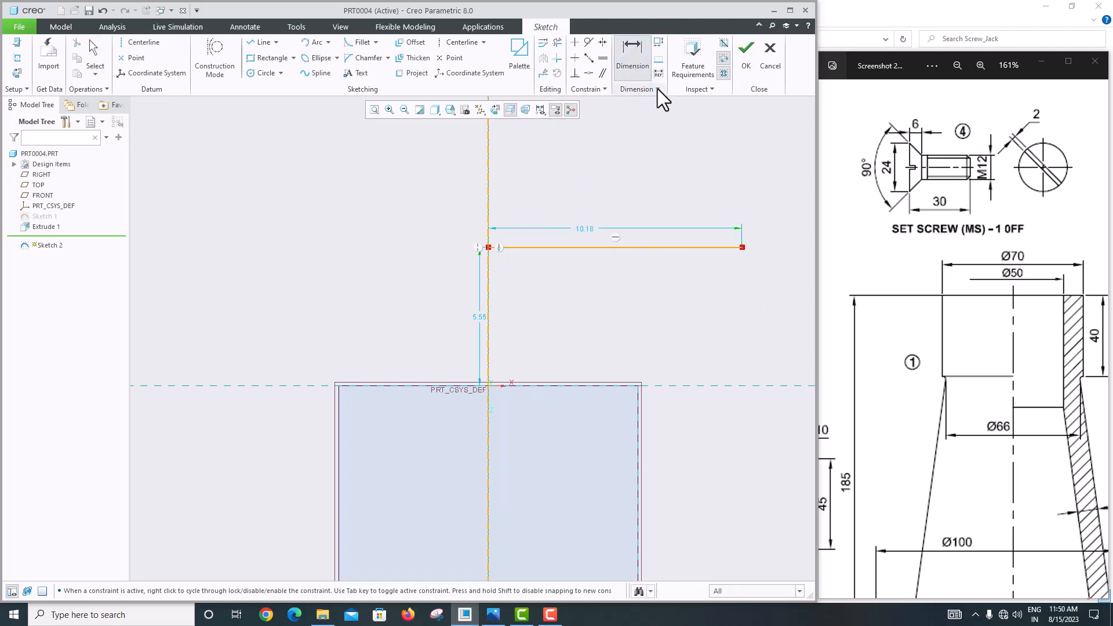
click(489, 193)
click(743, 247)
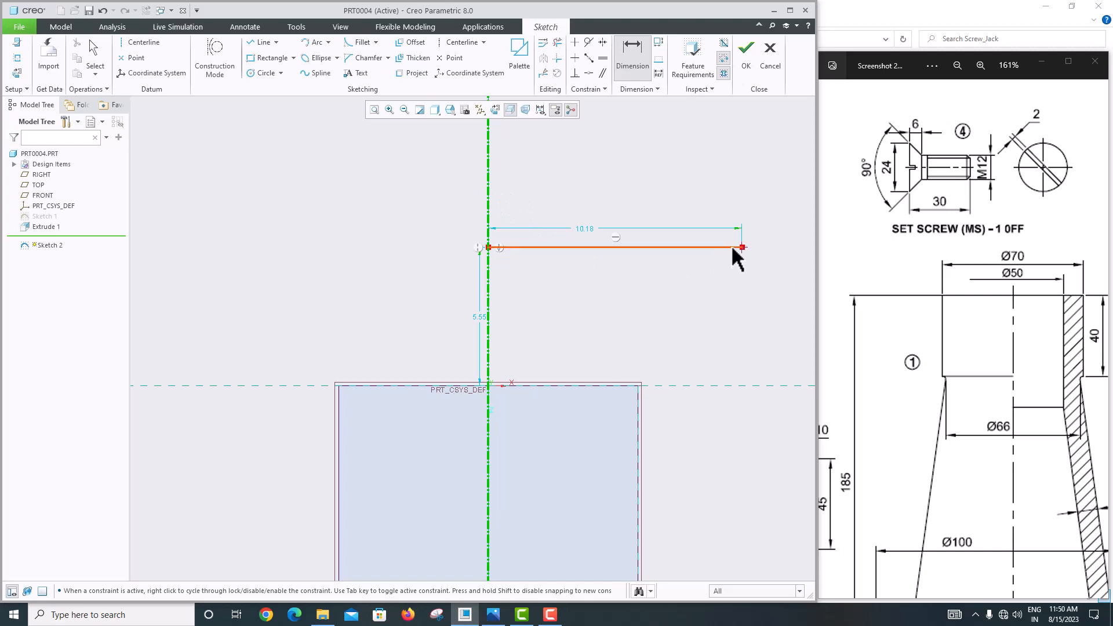
middle_click(641, 208)
text(24)
key(Return)
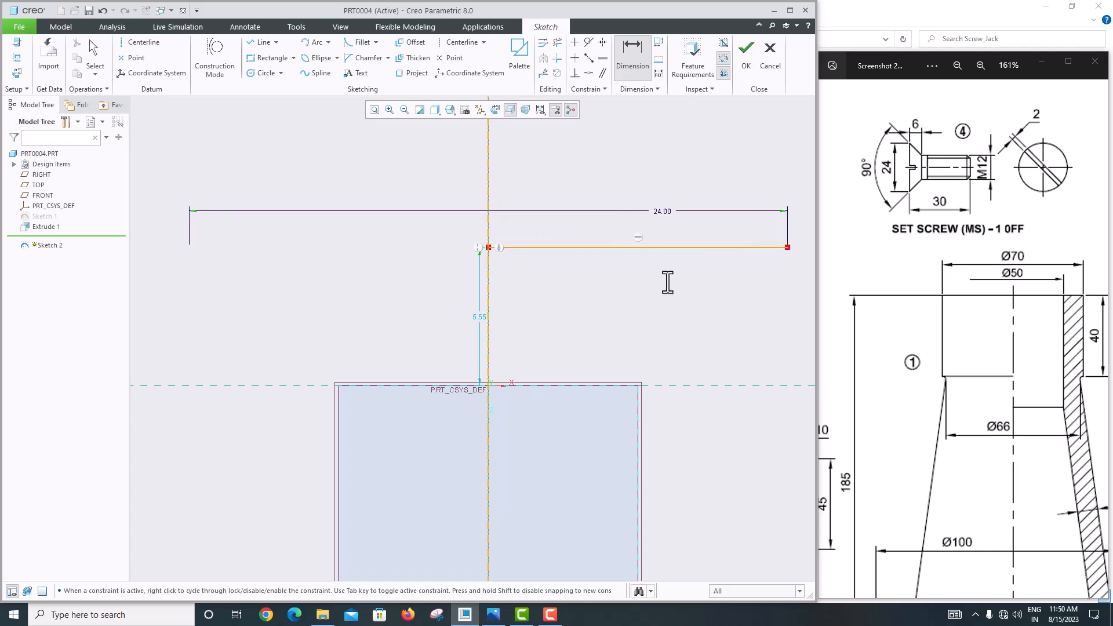
Step: Close the head profile with lines from the outer endpoint to the shank corner, along its end to the origin and up the centerline
click(260, 42)
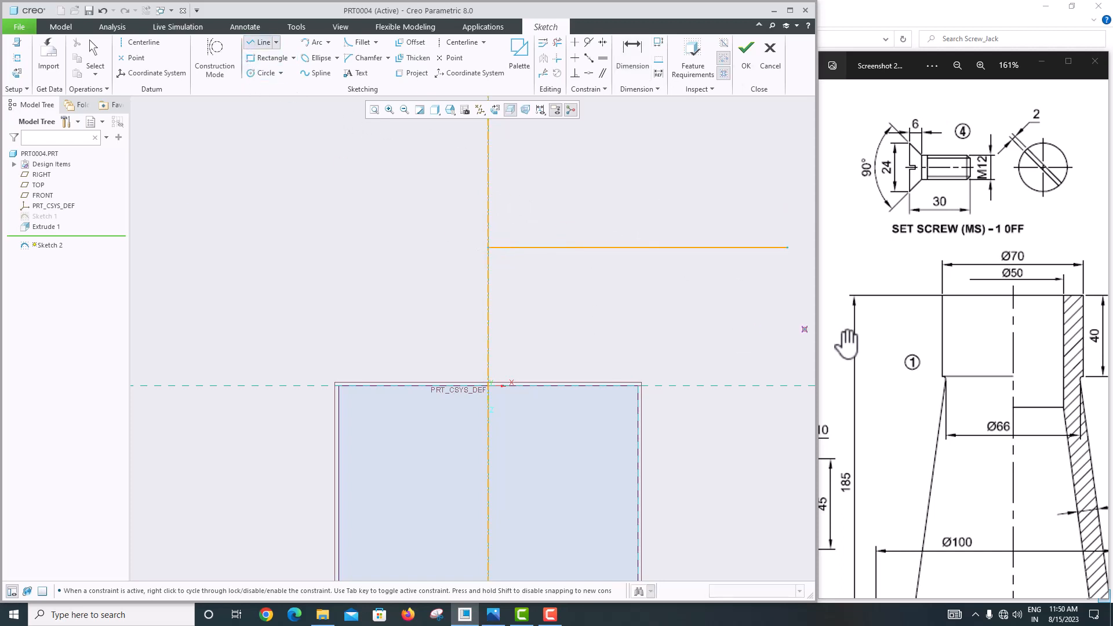
click(787, 248)
click(641, 385)
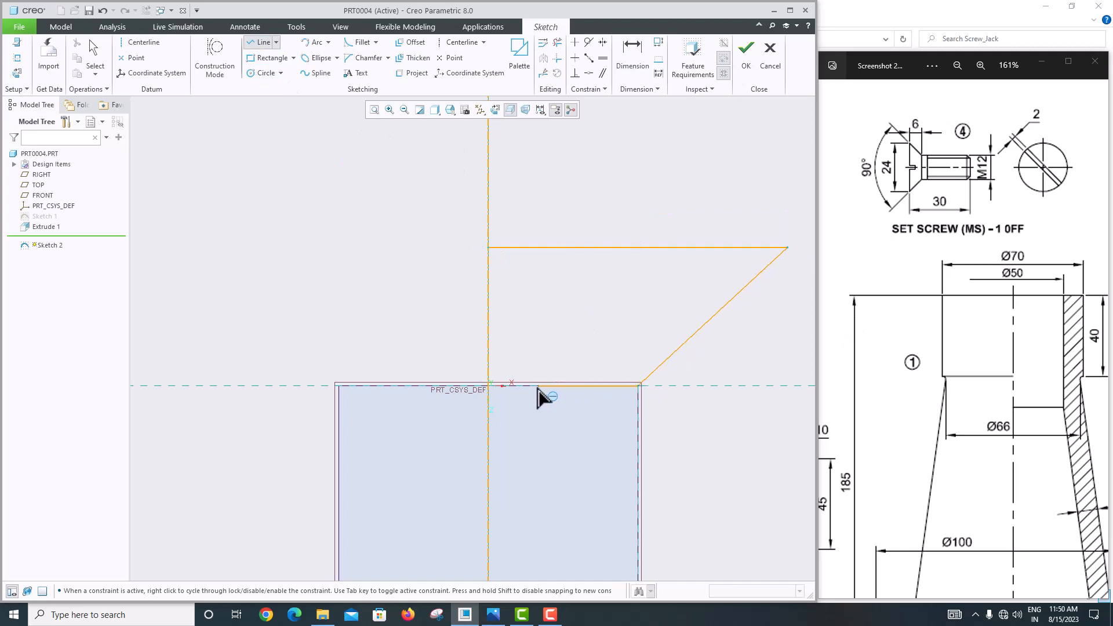
click(488, 385)
click(488, 247)
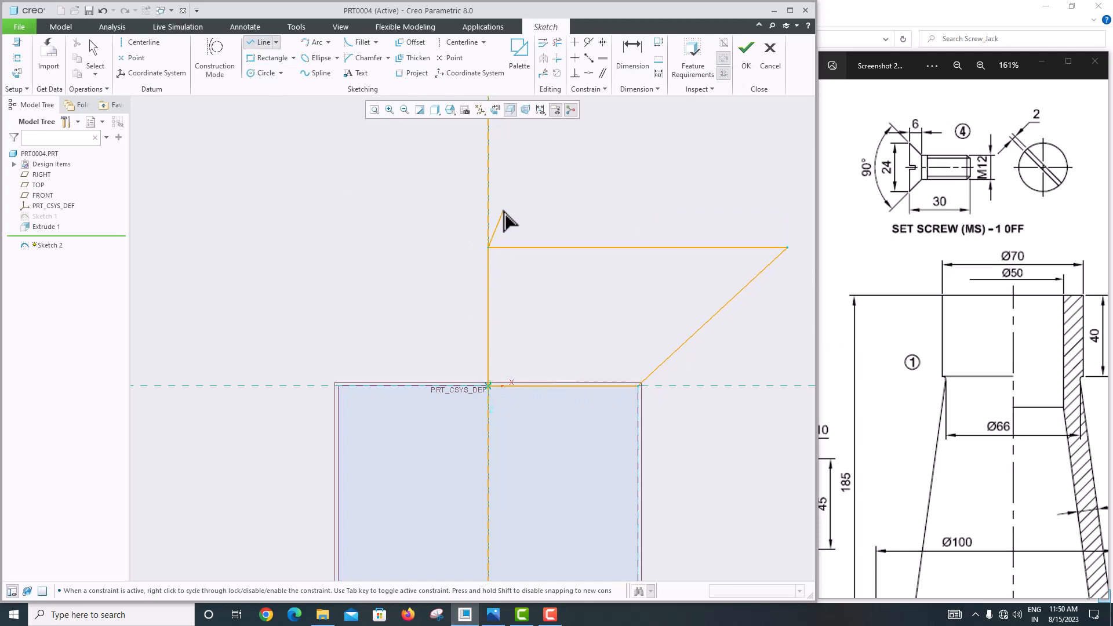
middle_click(524, 279)
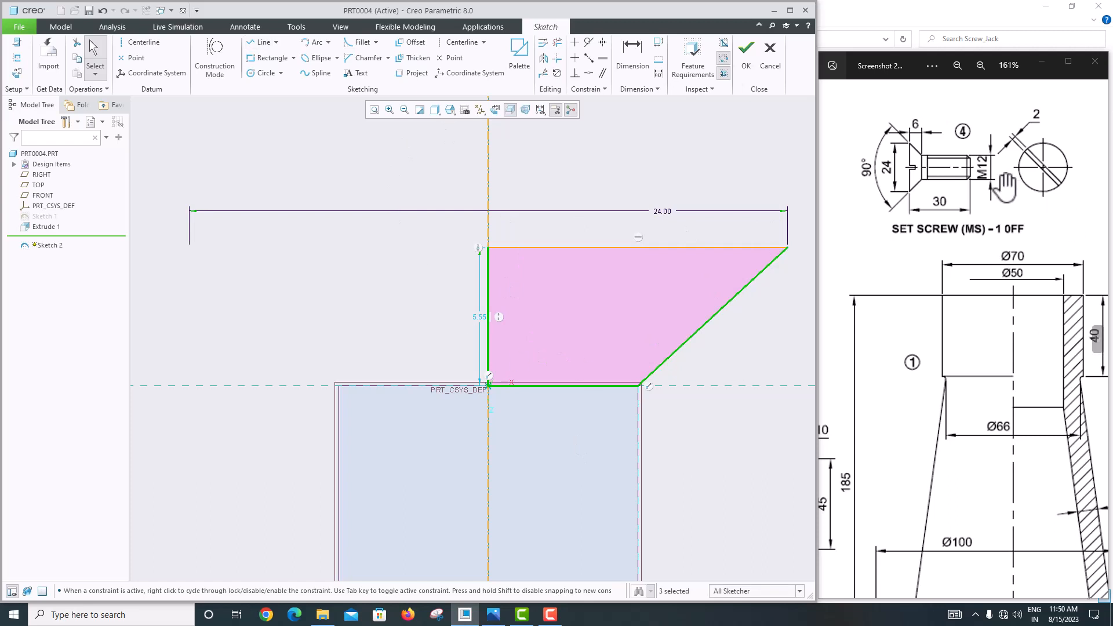
Step: Set the head profile's height to 6 mm and finish the sketch
click(478, 318)
double_click(478, 319)
text(6)
key(Return)
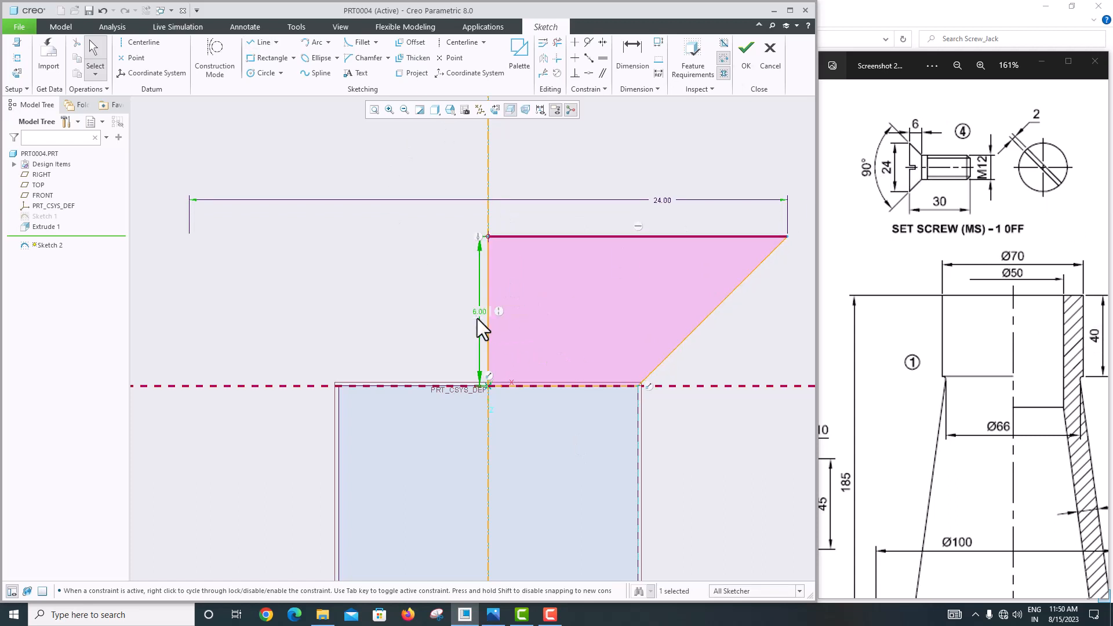
scroll(471, 304, down, 3)
scroll(541, 324, up, 3)
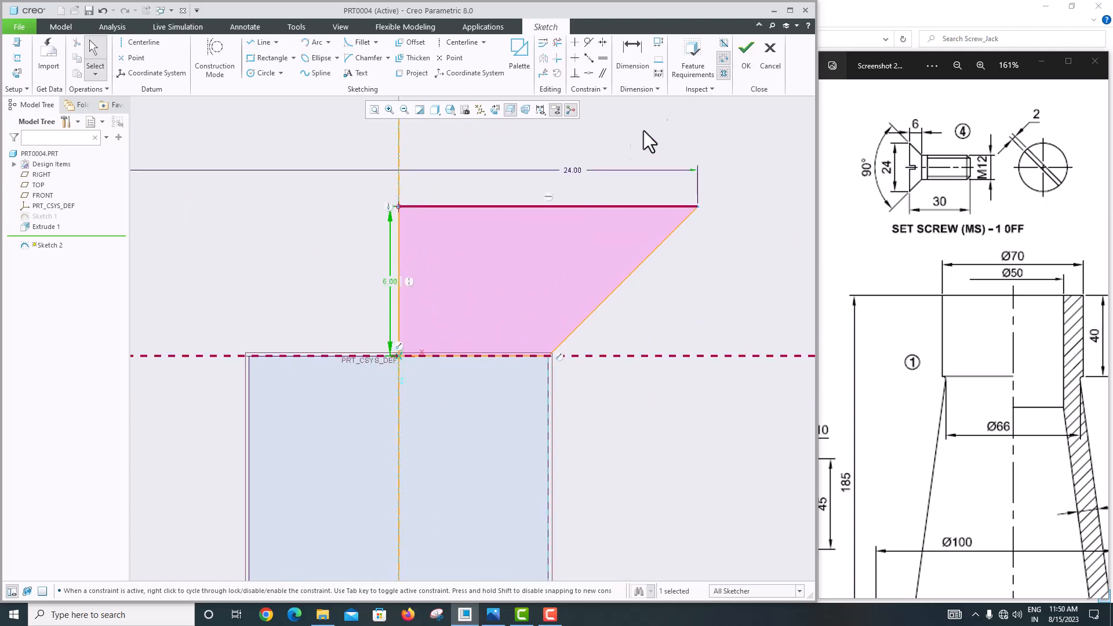
click(747, 58)
Step: Revolve the head profile 360° about its centerline to form the countersunk head
click(363, 42)
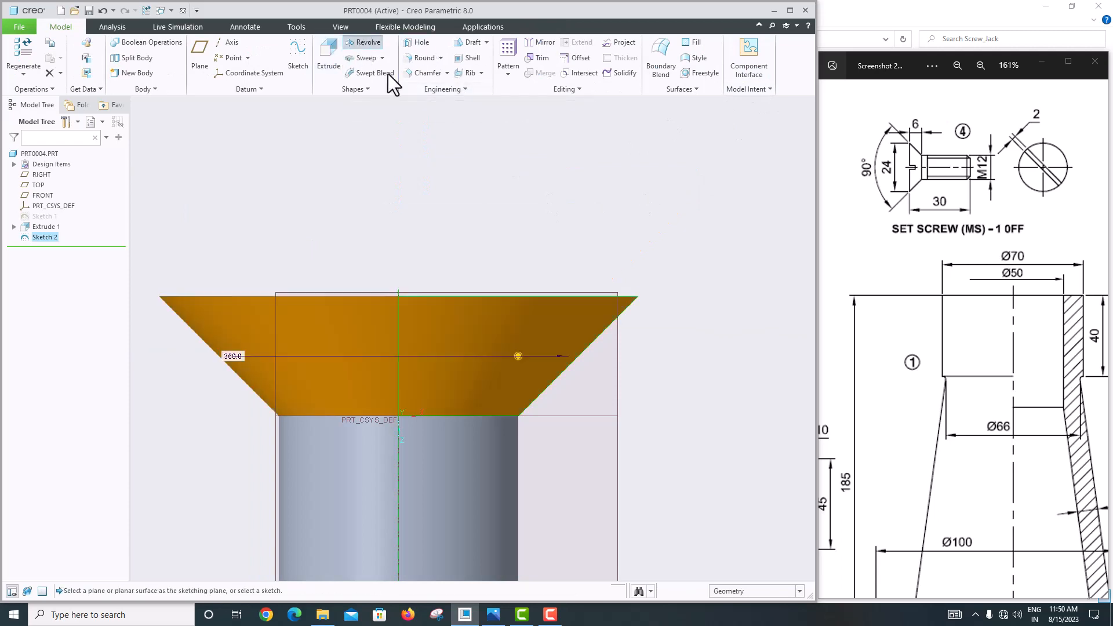
middle_drag(458, 151, 494, 198)
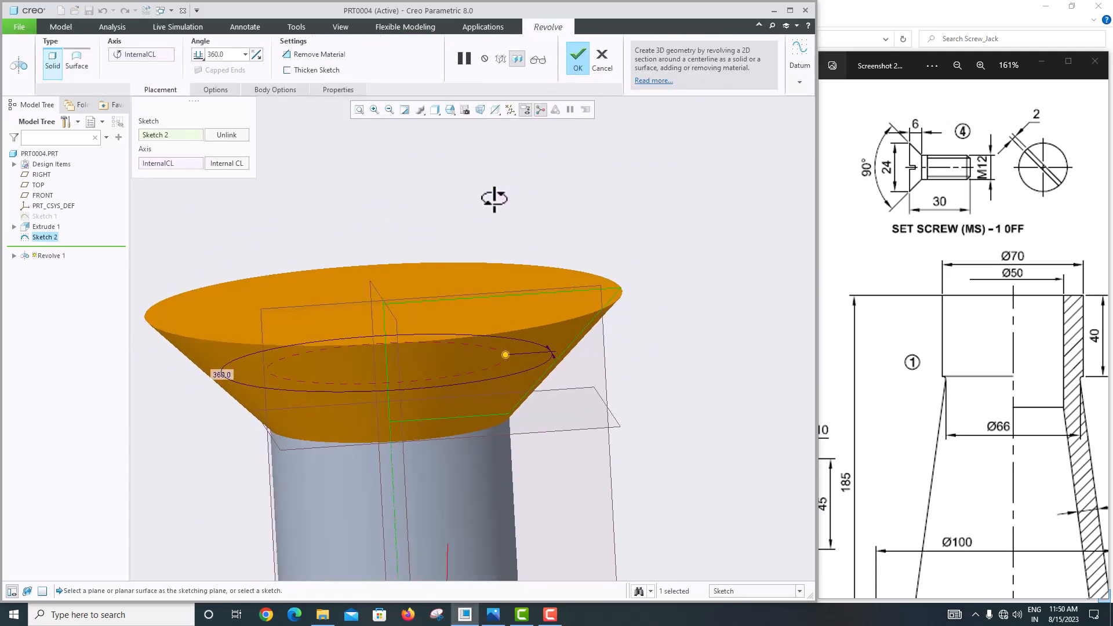
middle_click(509, 203)
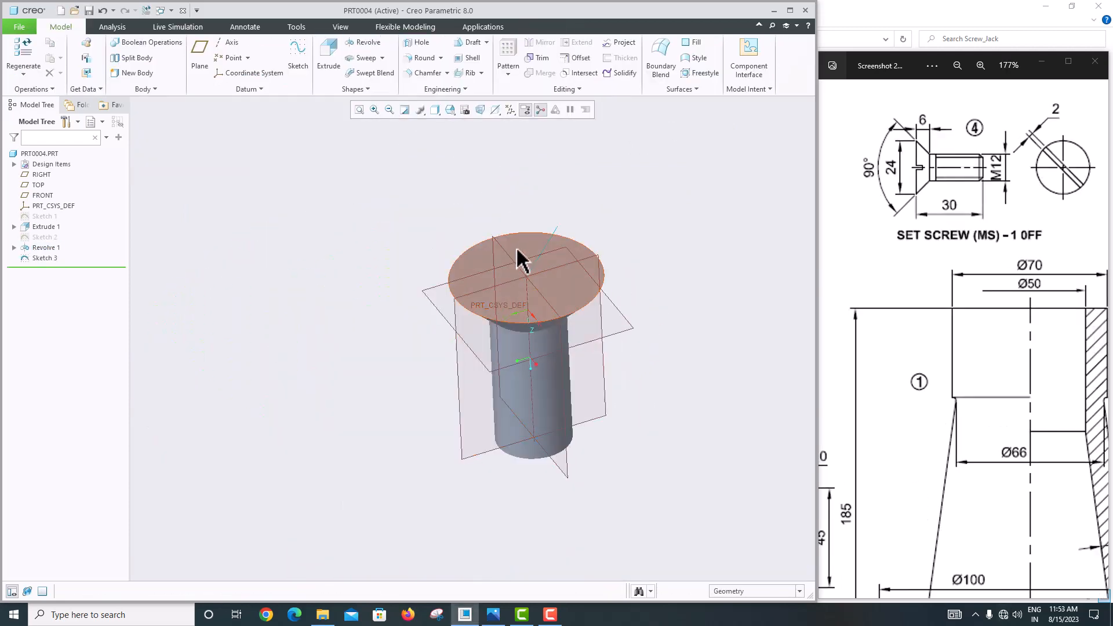
Step: Create a datum plane bisecting the TOP and RIGHT planes, using the Midplane and Bisector1 constraints
click(521, 276)
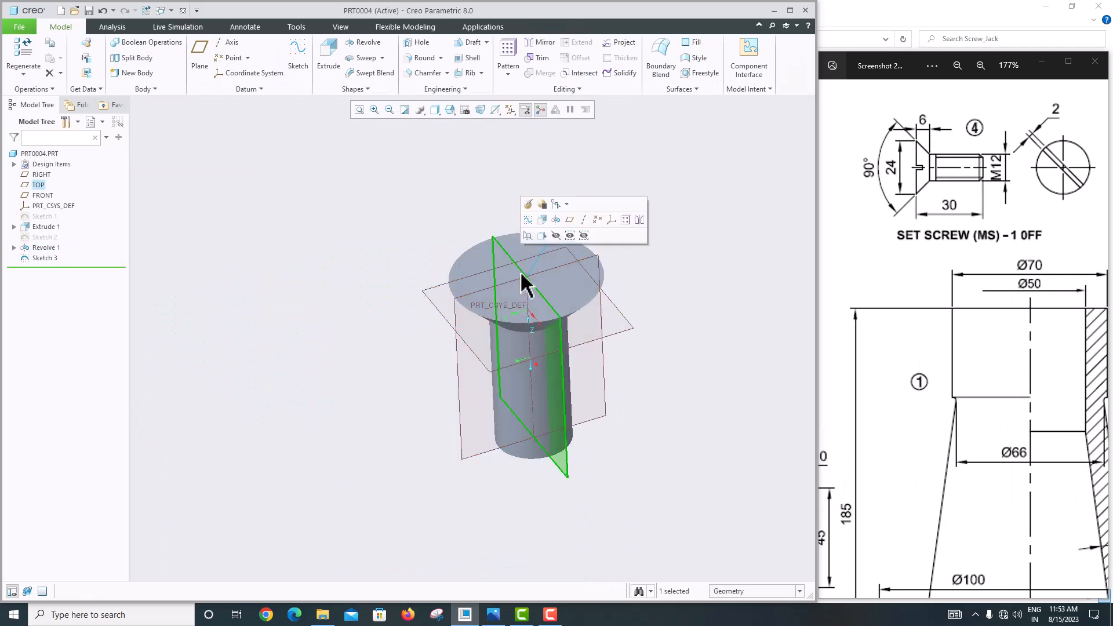
click(200, 55)
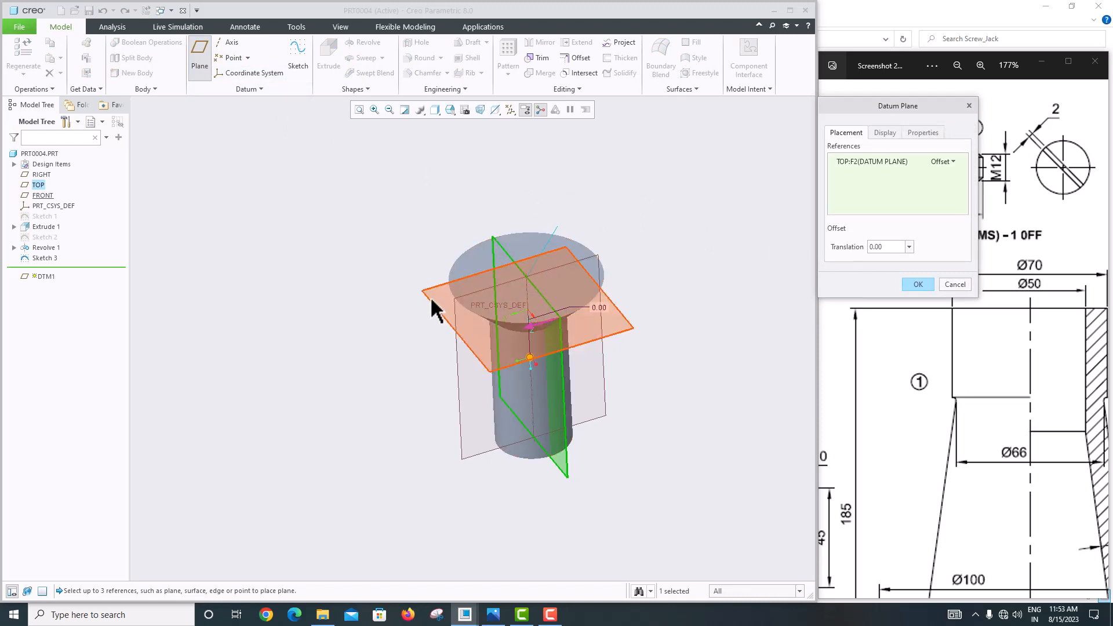
ctrl+click(457, 350)
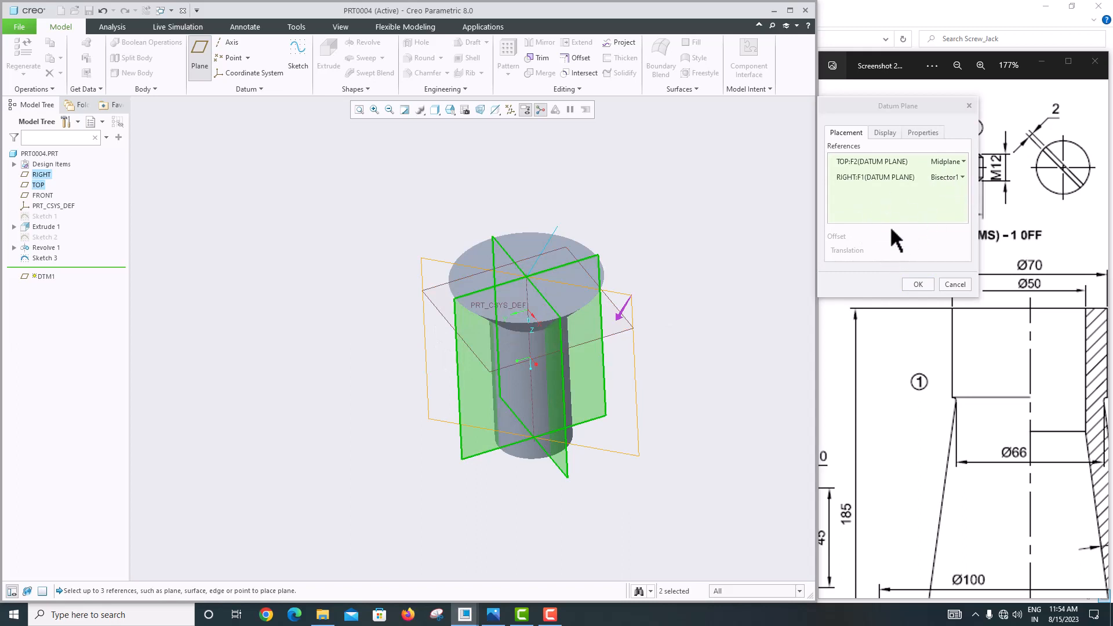
mouse_move(609, 351)
middle_down()
mouse_move(631, 384)
mouse_move(654, 382)
middle_up()
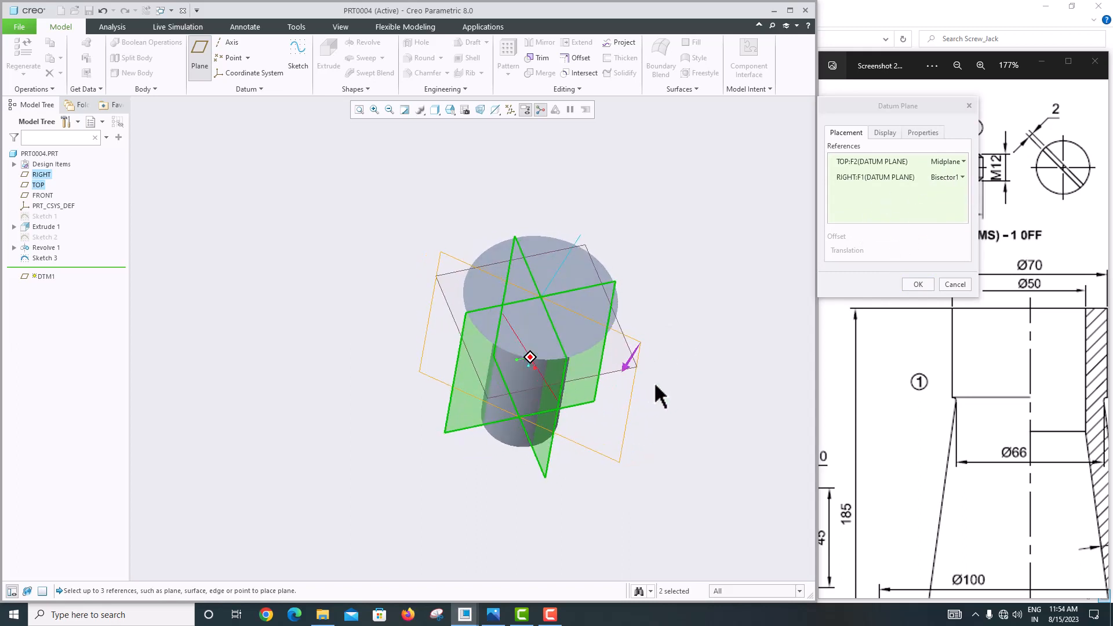
click(959, 162)
click(918, 284)
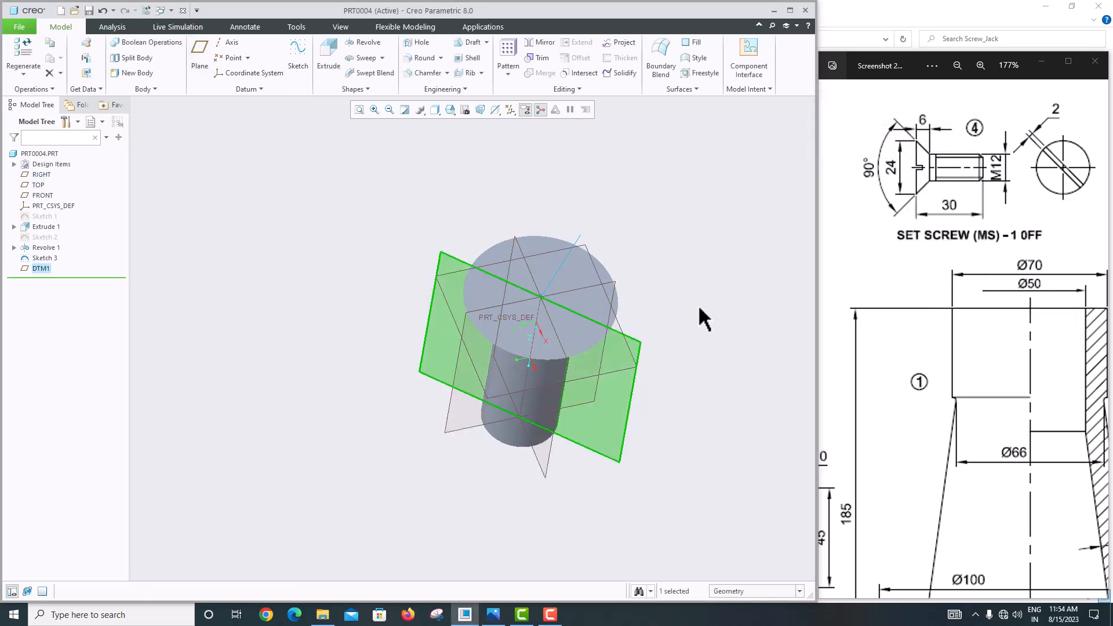
Step: Delete Sketch 3 from the part
click(42, 258)
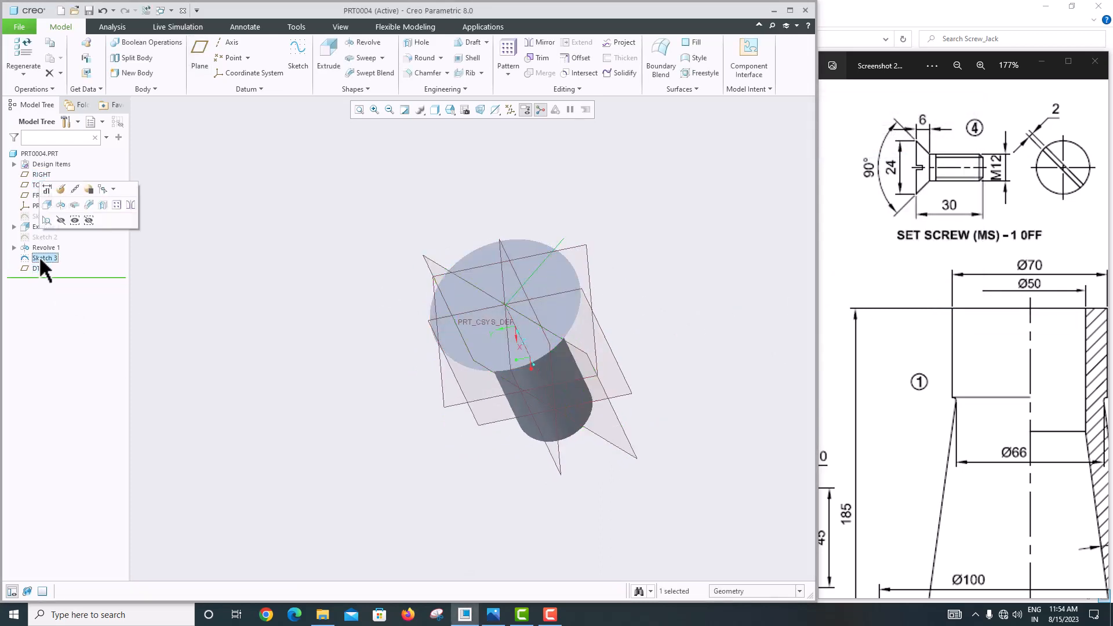
key(Delete)
click(538, 322)
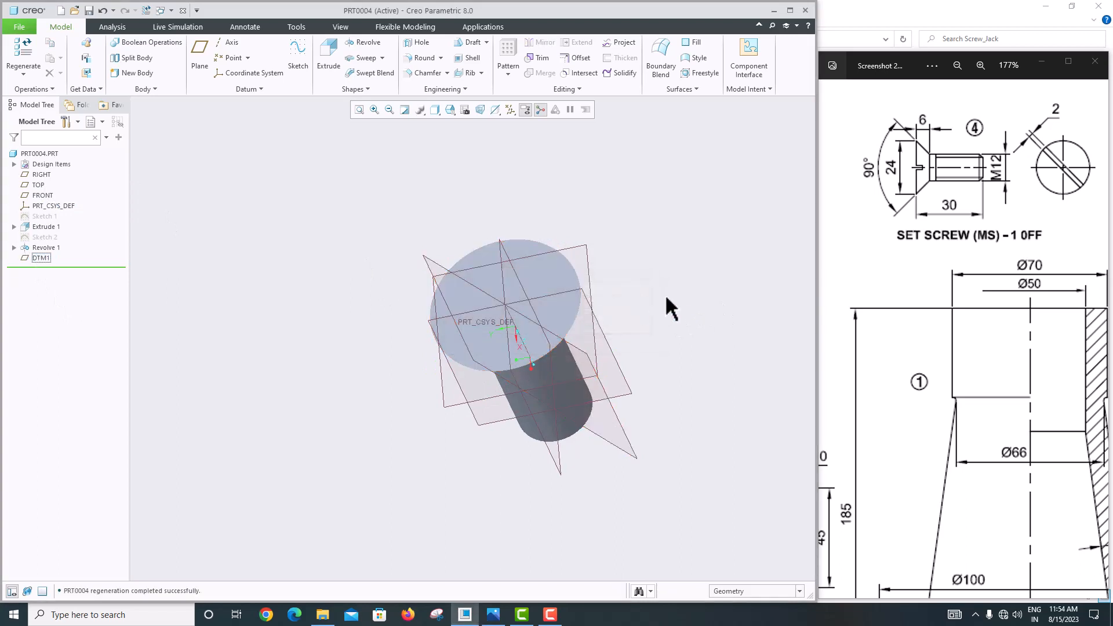
Step: Start a sketch on datum plane DTM1 and orient it to the 2D sketch view
mouse_move(666, 294)
middle_down()
mouse_move(656, 304)
mouse_move(676, 288)
middle_up()
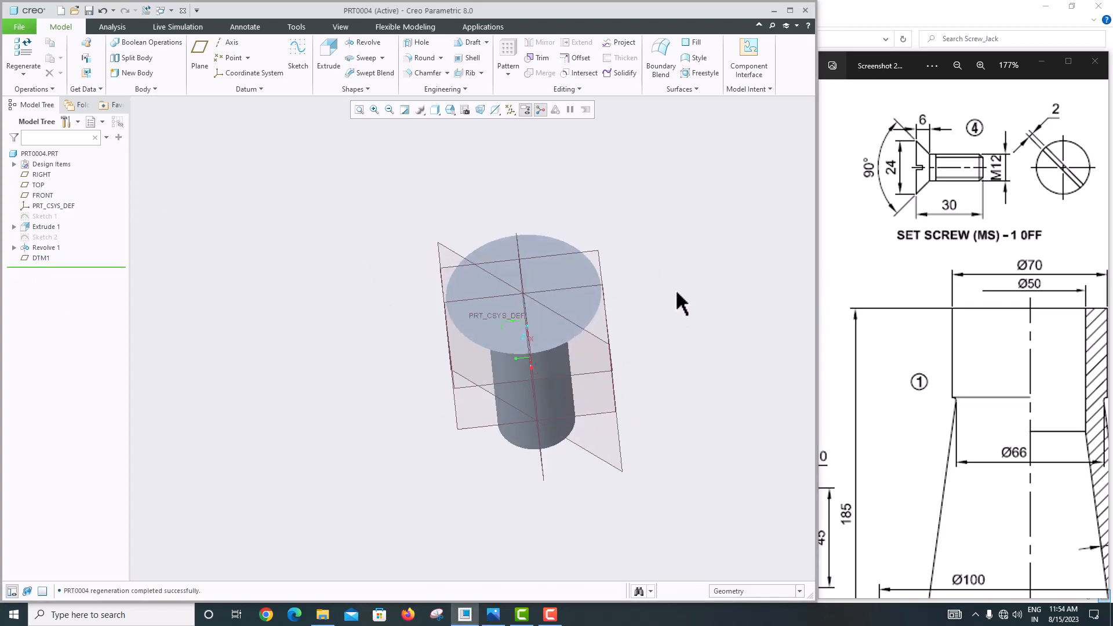
click(508, 289)
click(298, 58)
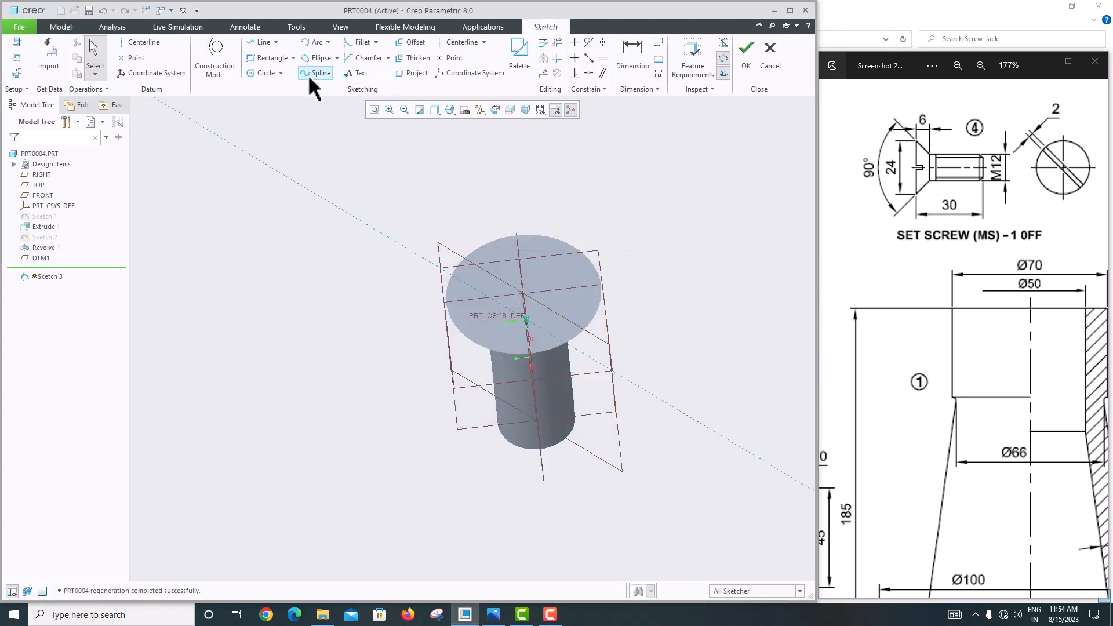
click(495, 110)
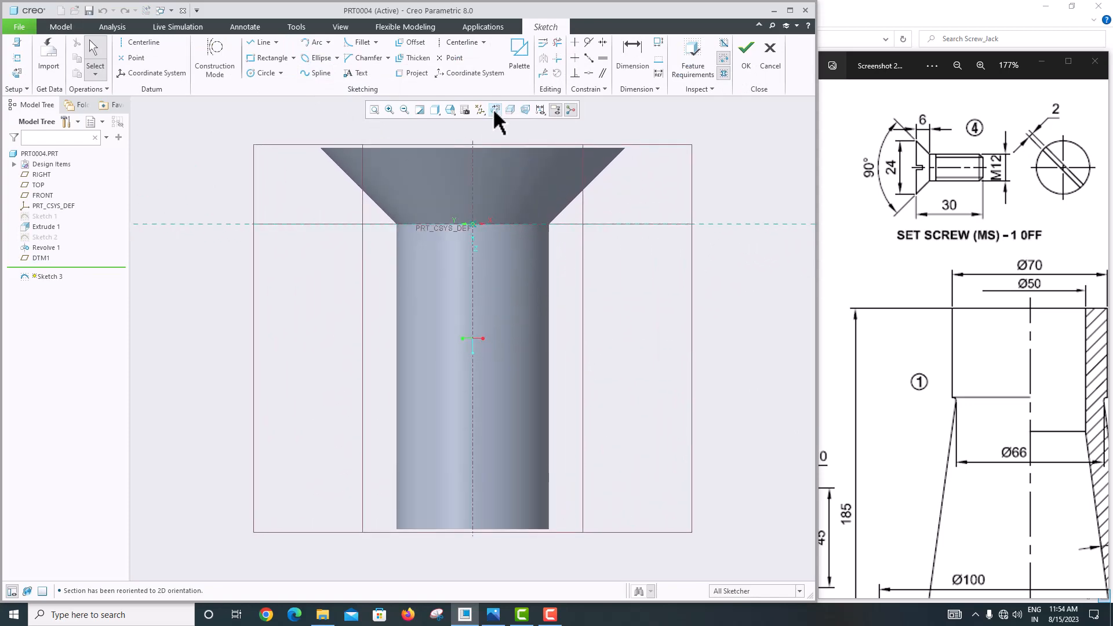
mouse_move(435, 148)
middle_down()
mouse_move(435, 173)
mouse_move(436, 158)
middle_up()
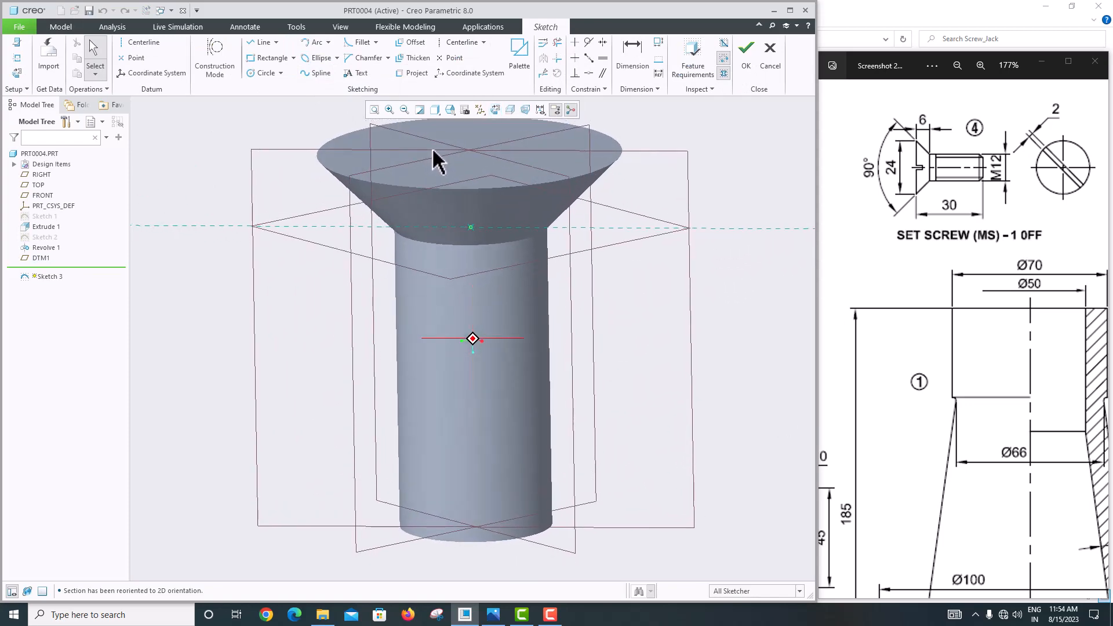
click(496, 110)
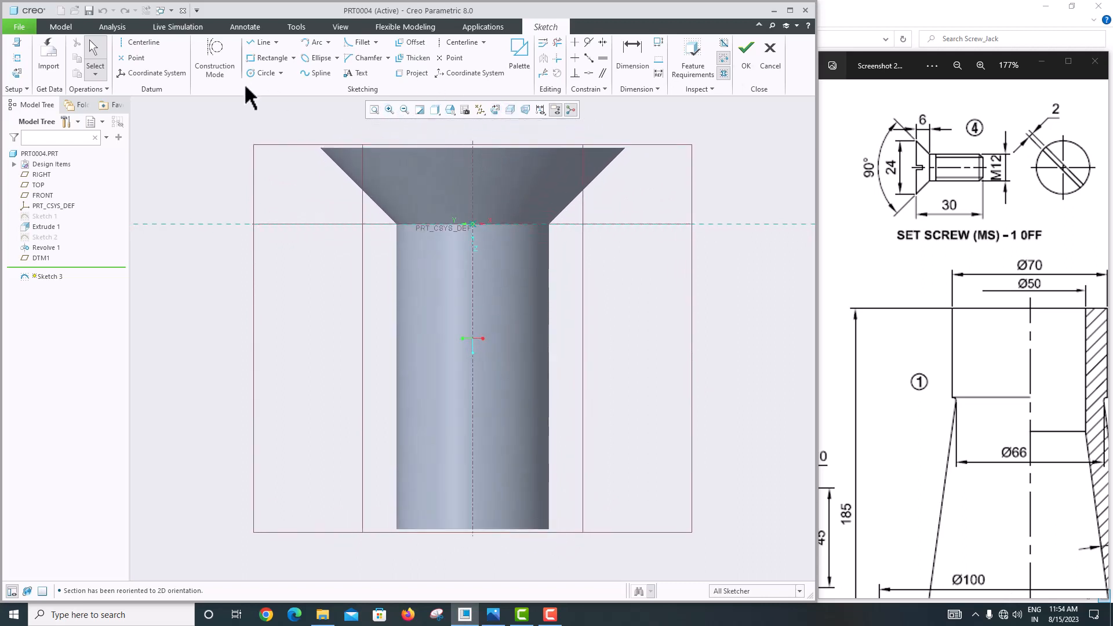
Step: Add the revolved head's axis and its flat top surface as references for the slot sketch
click(15, 61)
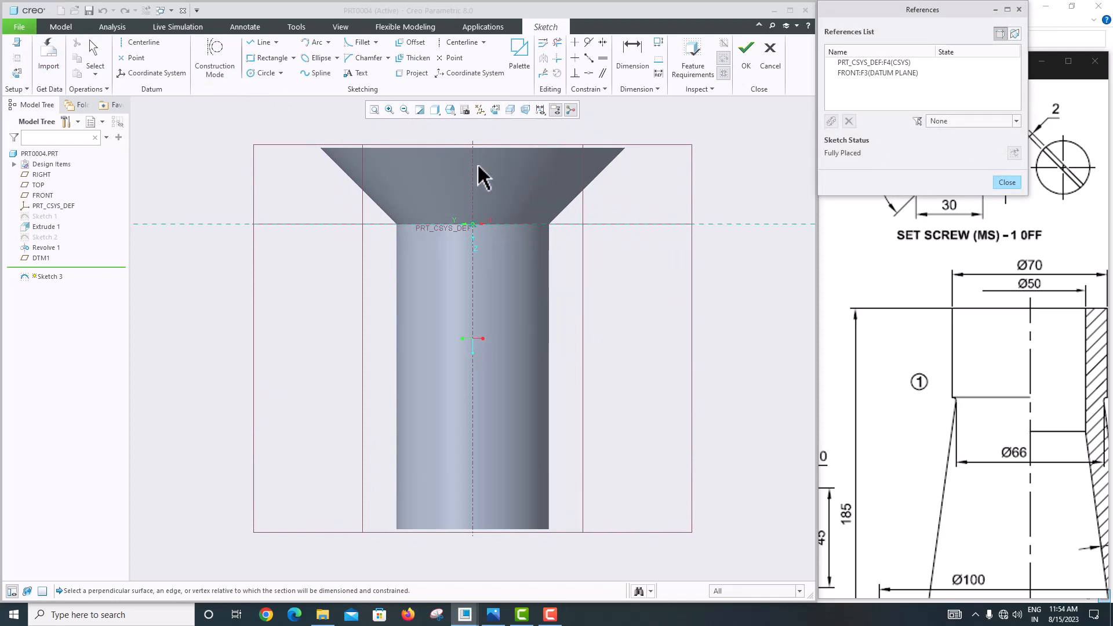
click(465, 152)
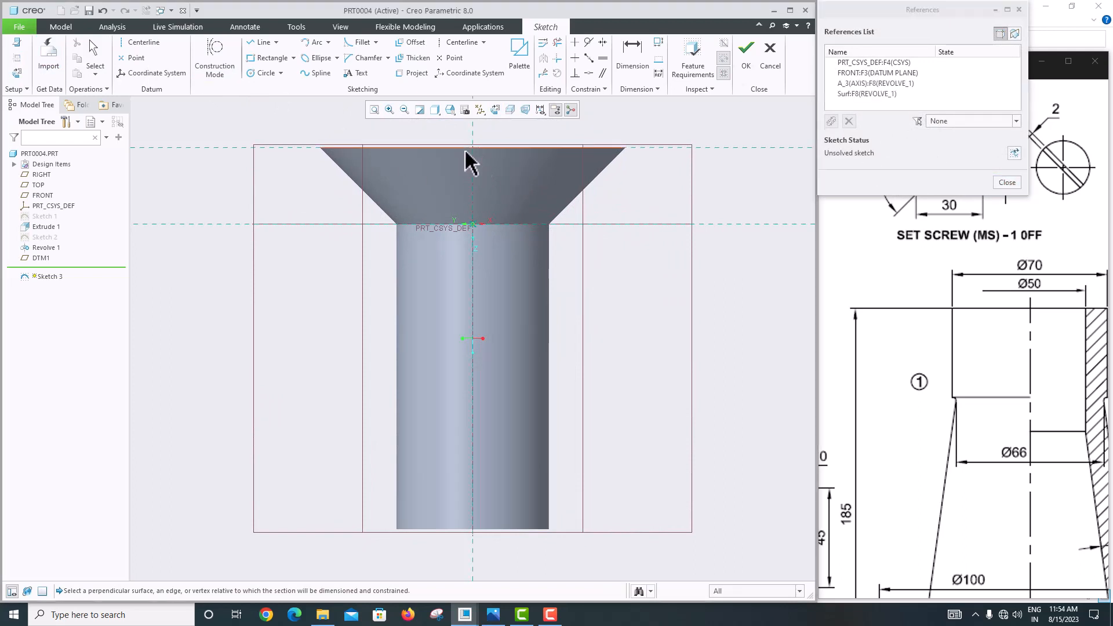
click(1007, 183)
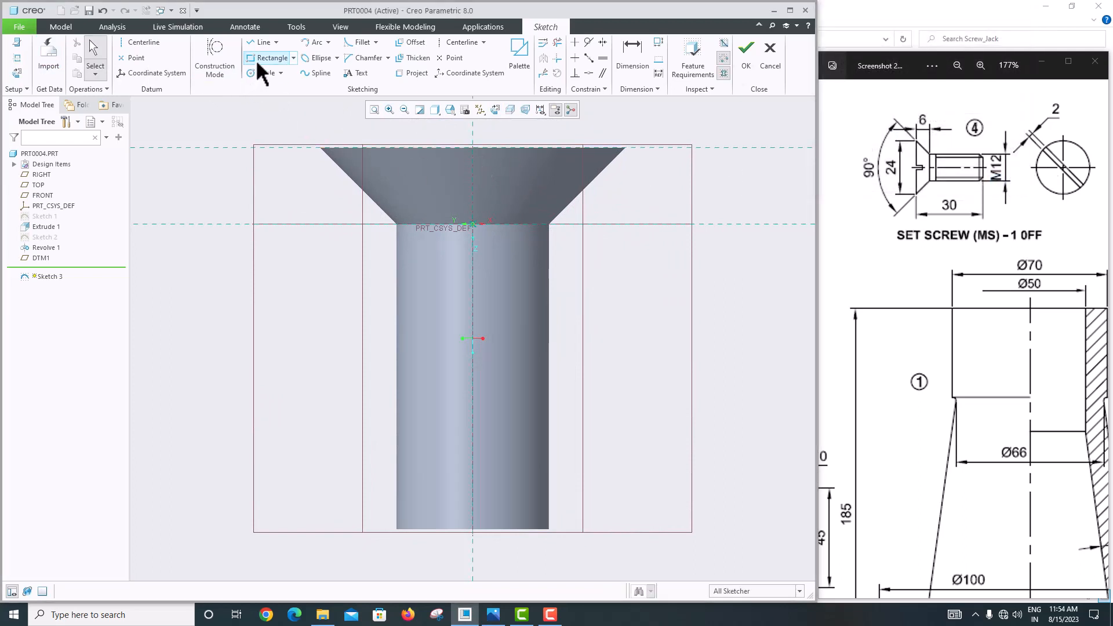
Step: Sketch a square about 1.55 mm wide down from the head's top edge, straddling the screw axis
click(256, 62)
scroll(456, 155, down, 3)
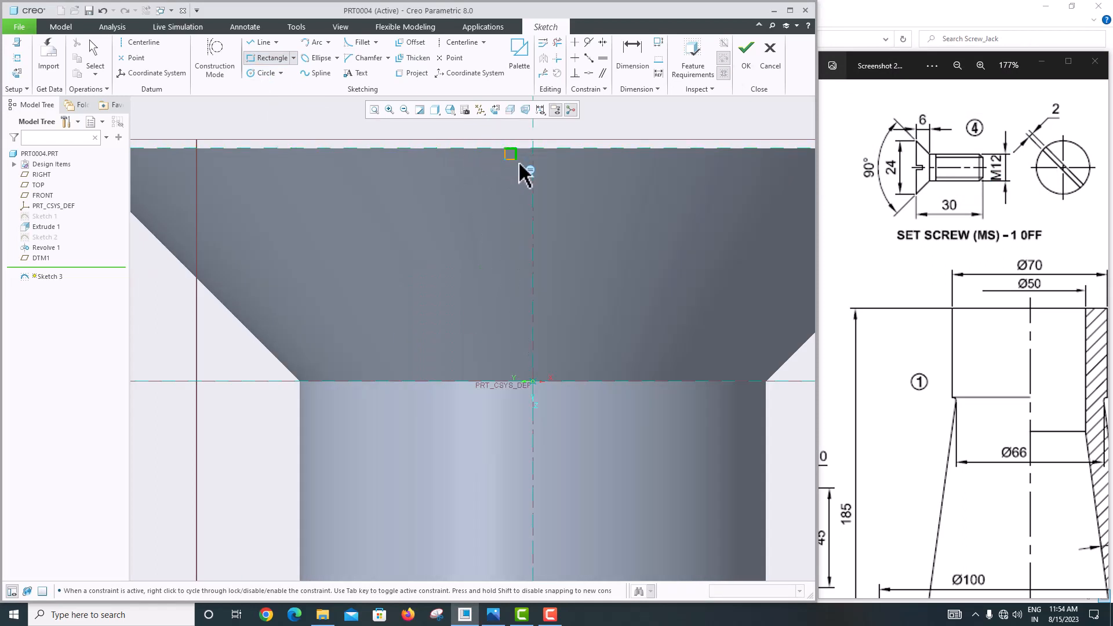
click(566, 212)
middle_click(646, 203)
scroll(609, 238, up, 3)
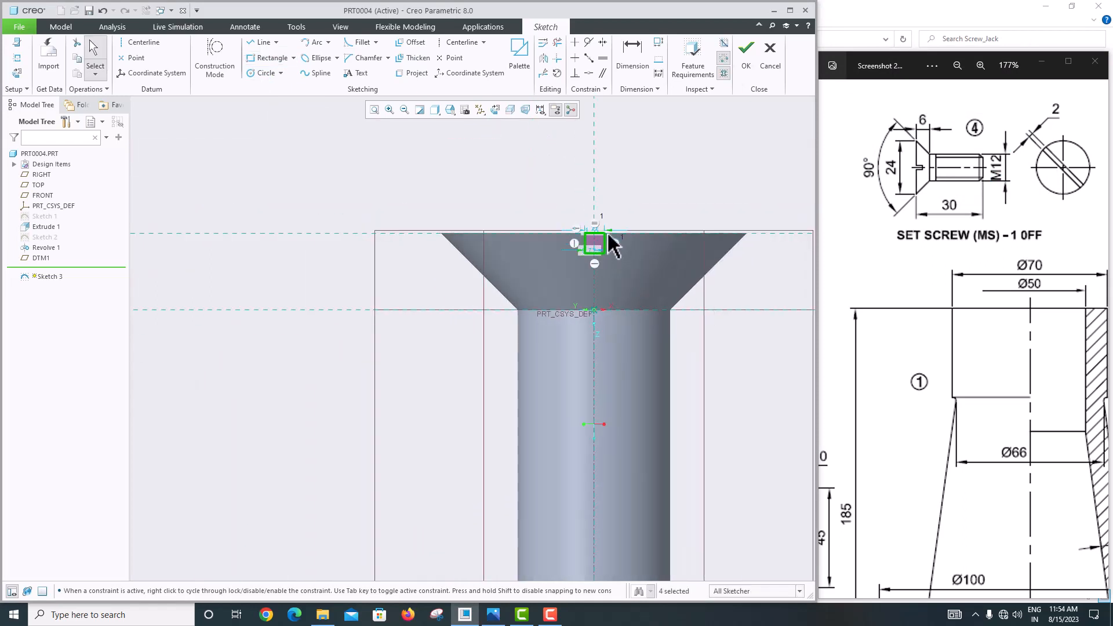
scroll(609, 243, down, 3)
scroll(603, 251, down, 2)
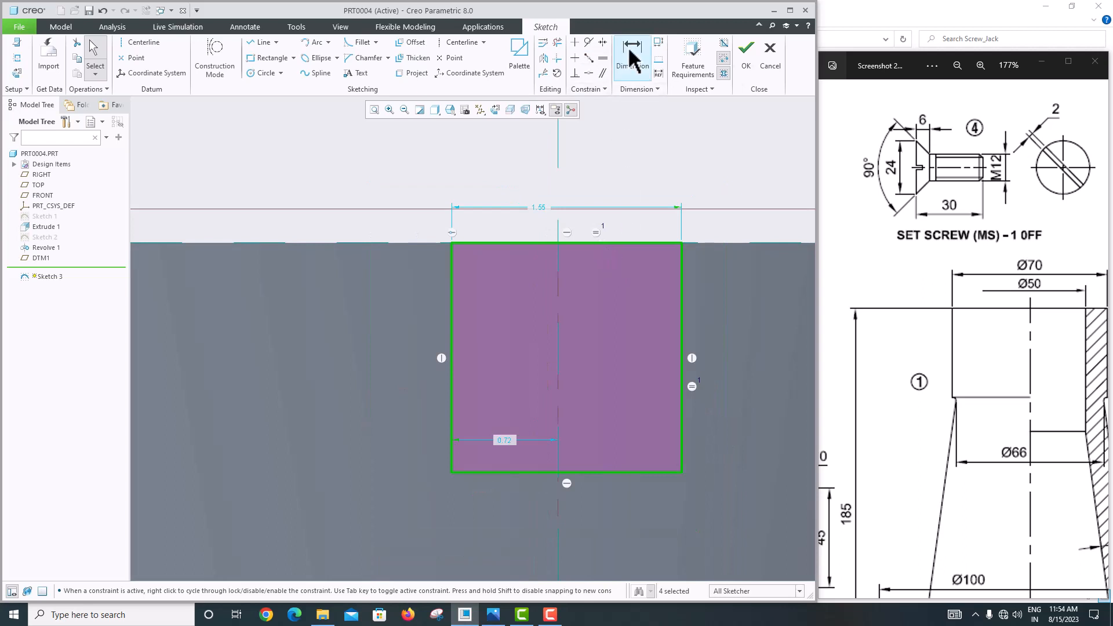
Step: Make the top corners of the slot square symmetric about the vertical axis reference
click(603, 42)
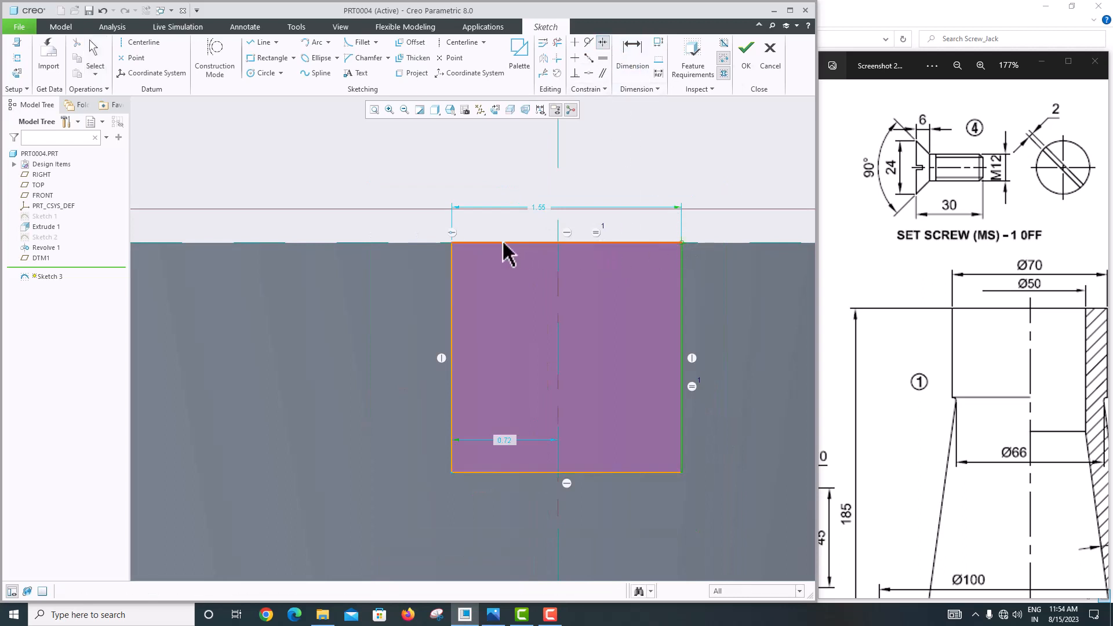
click(453, 242)
click(559, 217)
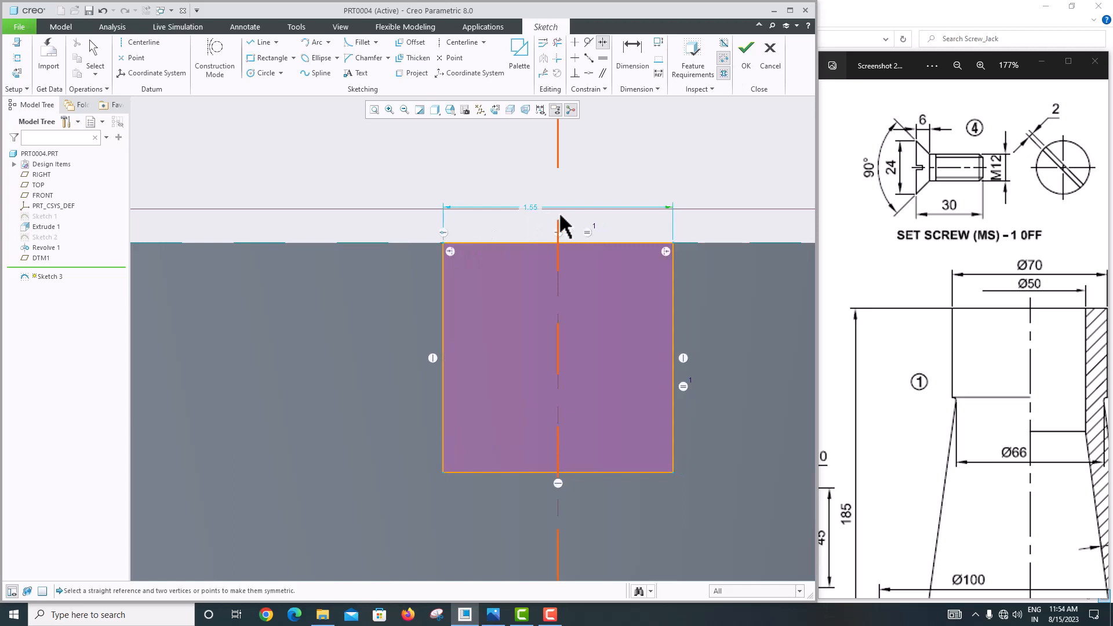
scroll(591, 269, down, 3)
scroll(577, 256, up, 3)
middle_click(556, 259)
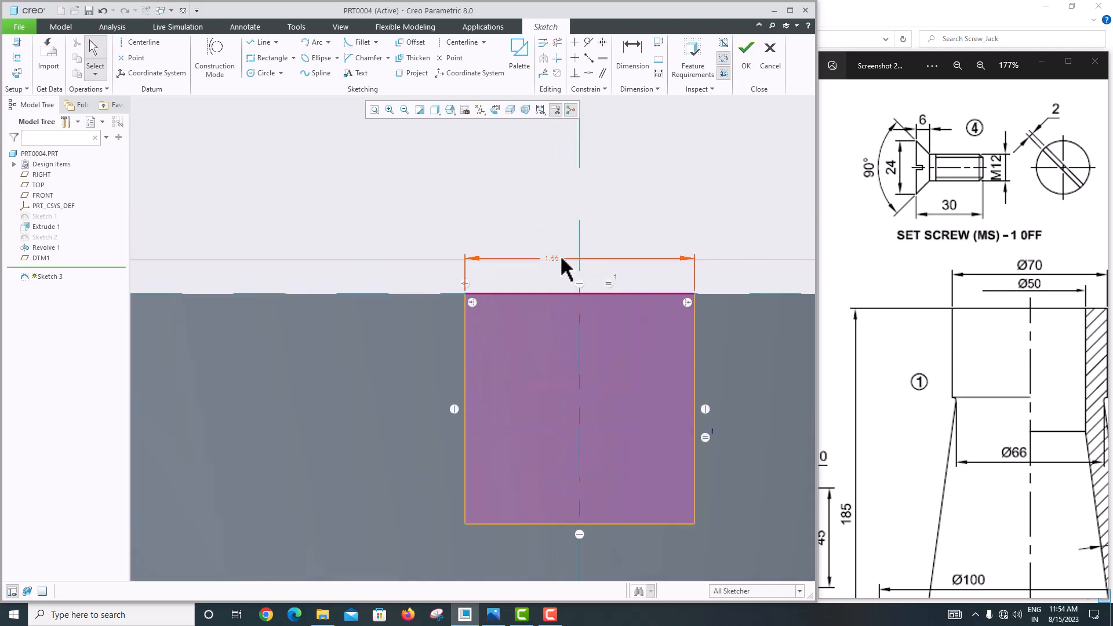
Step: Set the slot square's width to 2 mm and finish the sketch
double_click(557, 259)
text(2)
key(Return)
scroll(558, 260, down, 2)
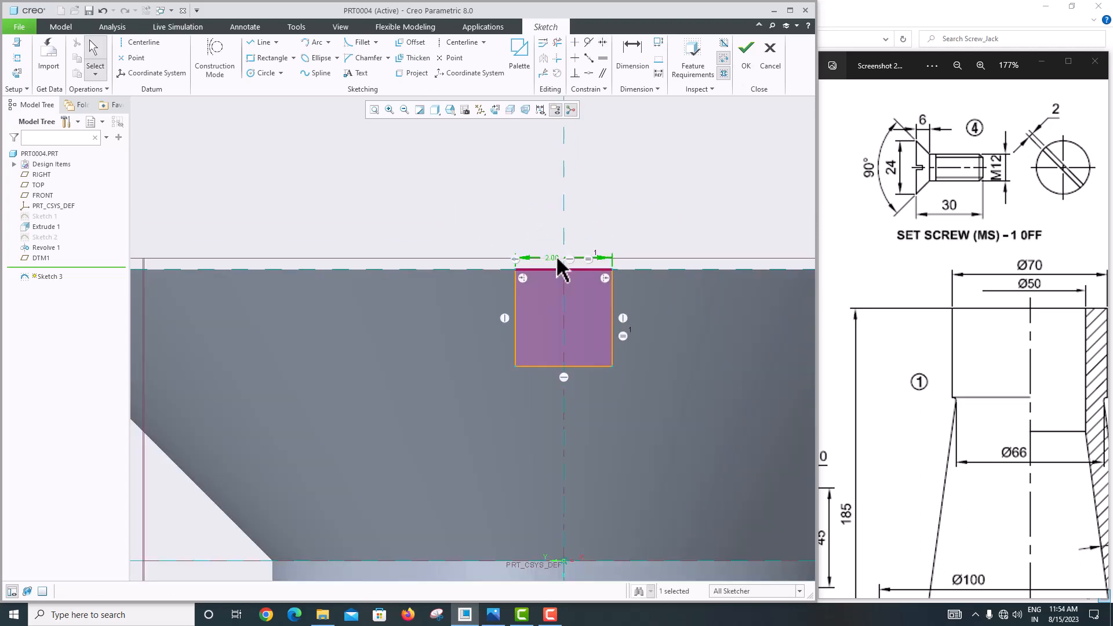
scroll(602, 323, up, 2)
scroll(606, 348, up, 1)
scroll(595, 310, down, 3)
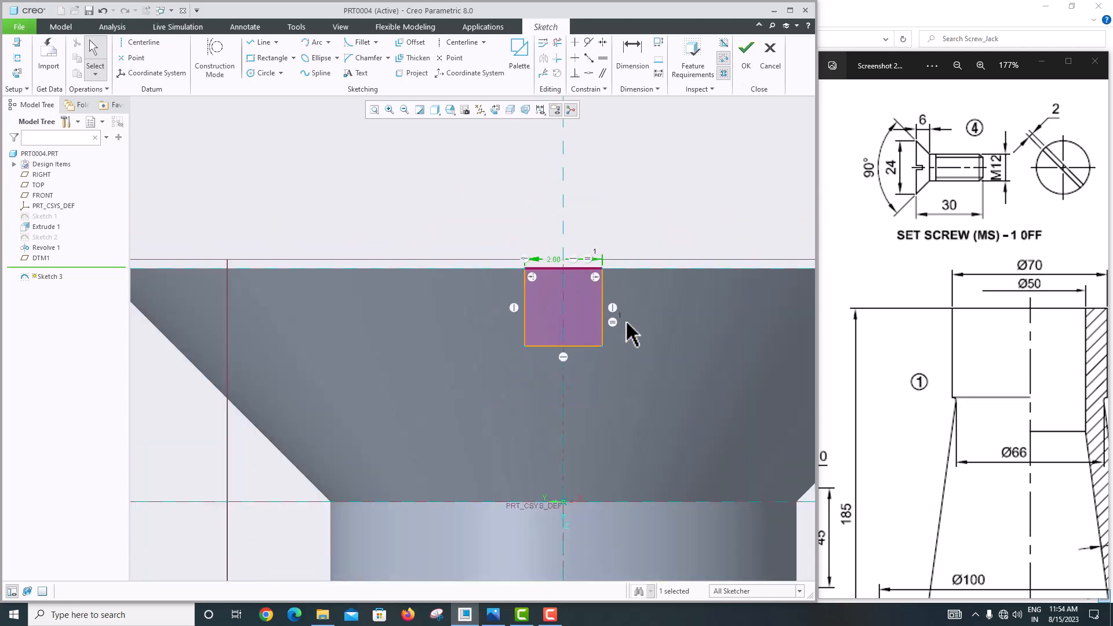
click(746, 66)
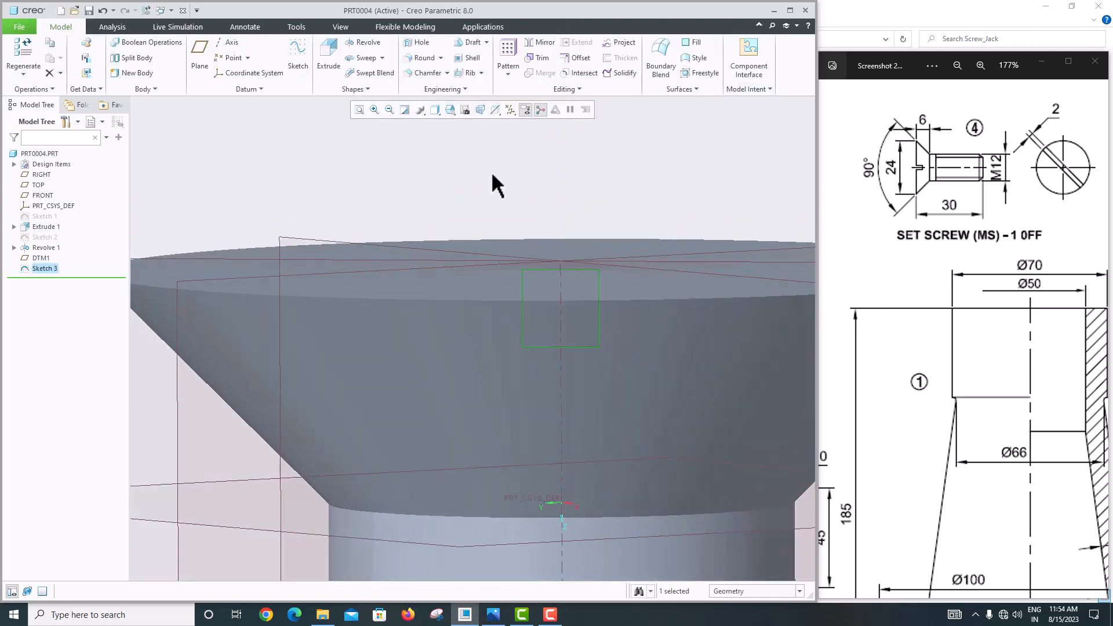
Step: Extrude the slot sketch symmetrically as a material-removing cut, with a depth of 161.80 mm that passes through the whole head
click(325, 50)
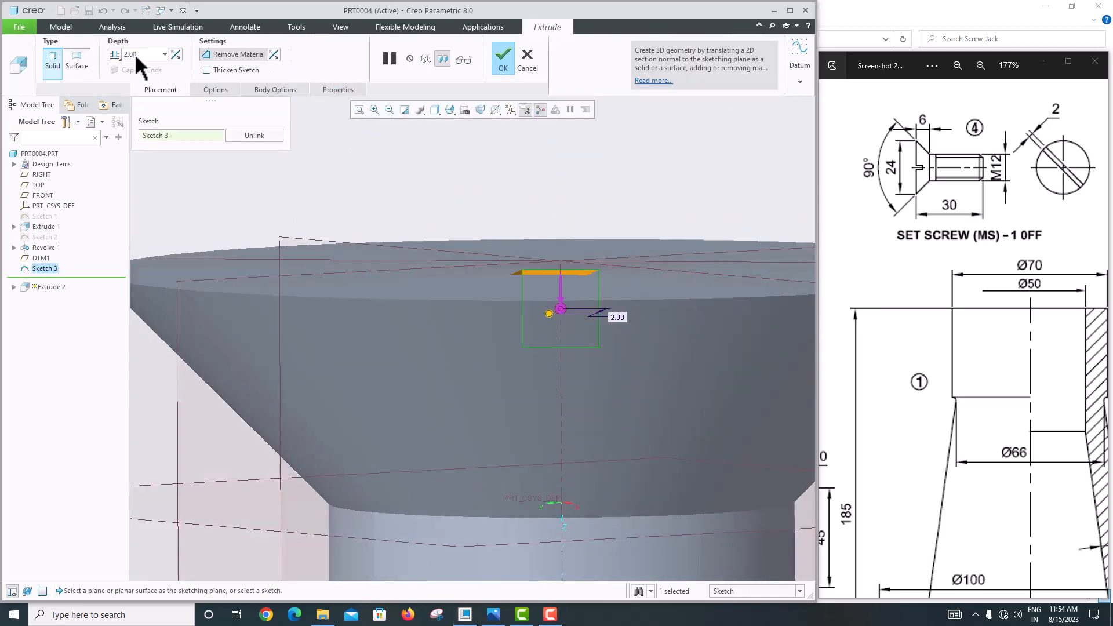
click(116, 54)
click(130, 79)
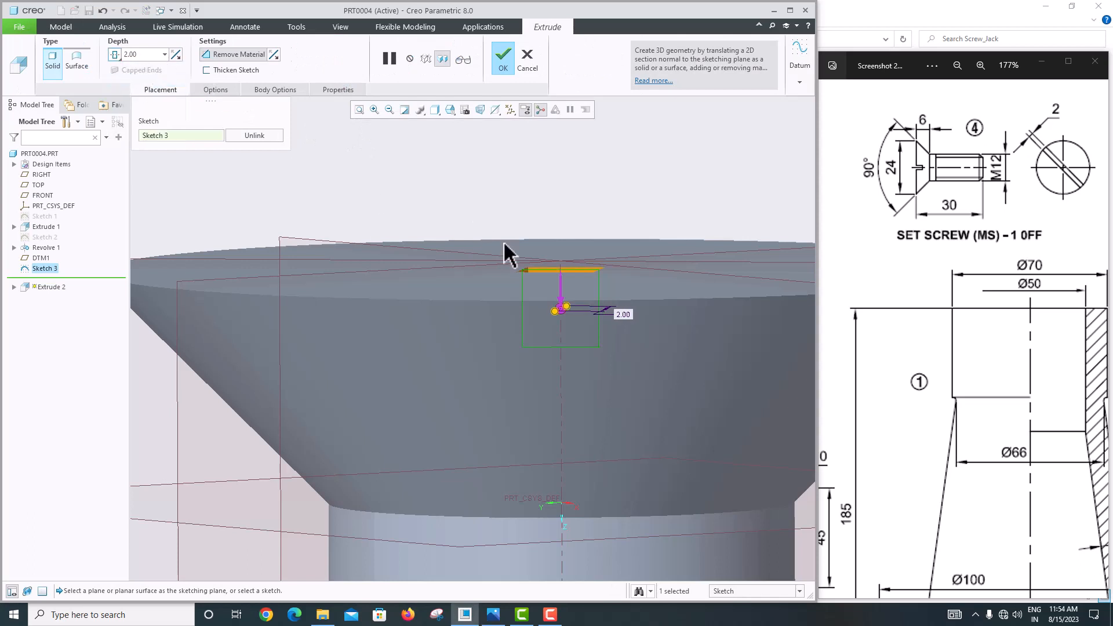
drag(561, 309, 211, 472)
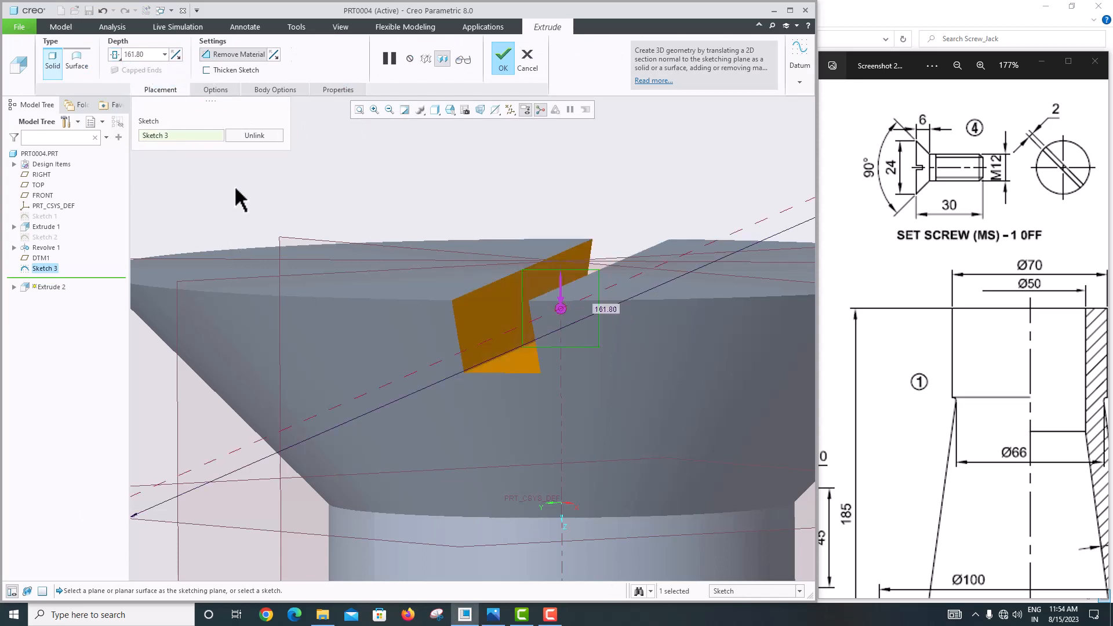
scroll(513, 290, up, 5)
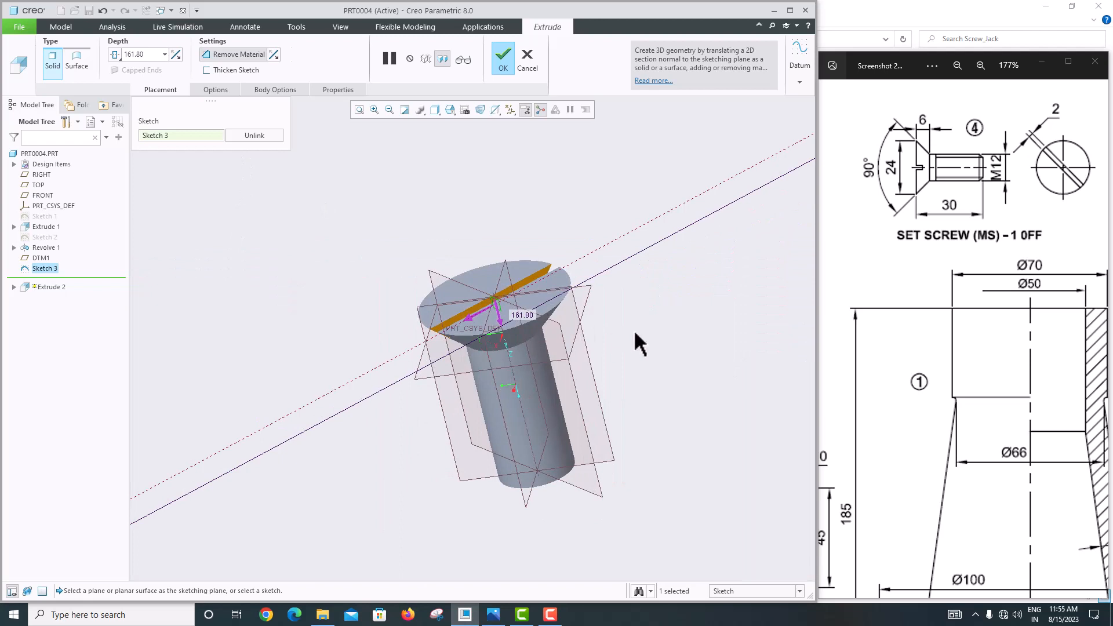
middle_click(606, 341)
Step: Start a simple cosmetic thread on the shank's cylindrical surface
scroll(605, 341, up, 3)
middle_drag(605, 341, 630, 339)
mouse_move(511, 268)
middle_down()
mouse_move(492, 275)
mouse_move(507, 279)
middle_up()
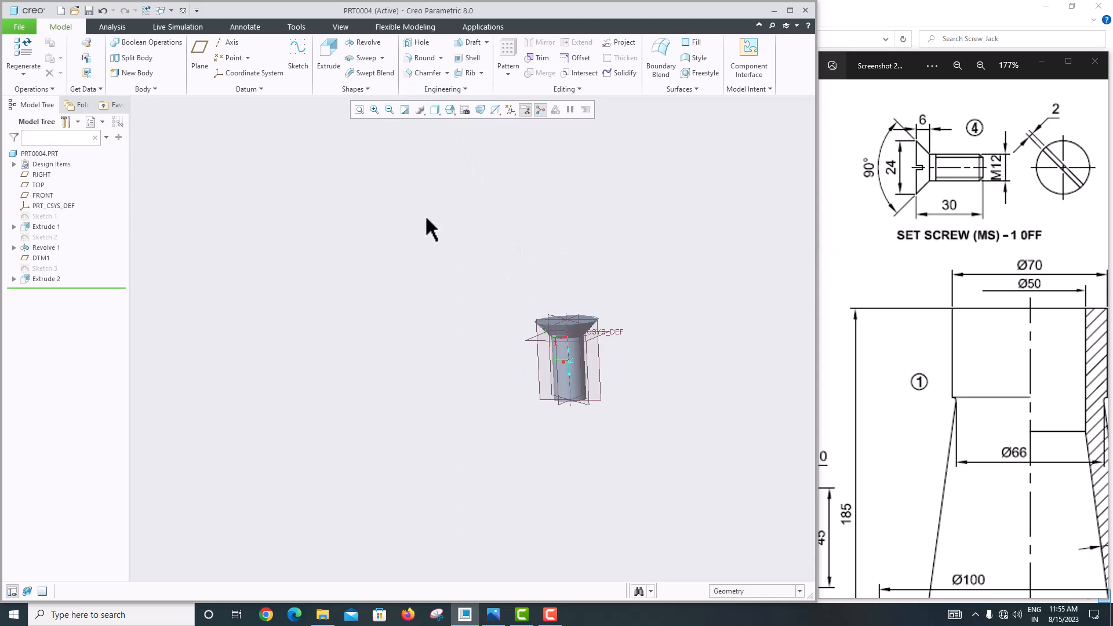
click(450, 84)
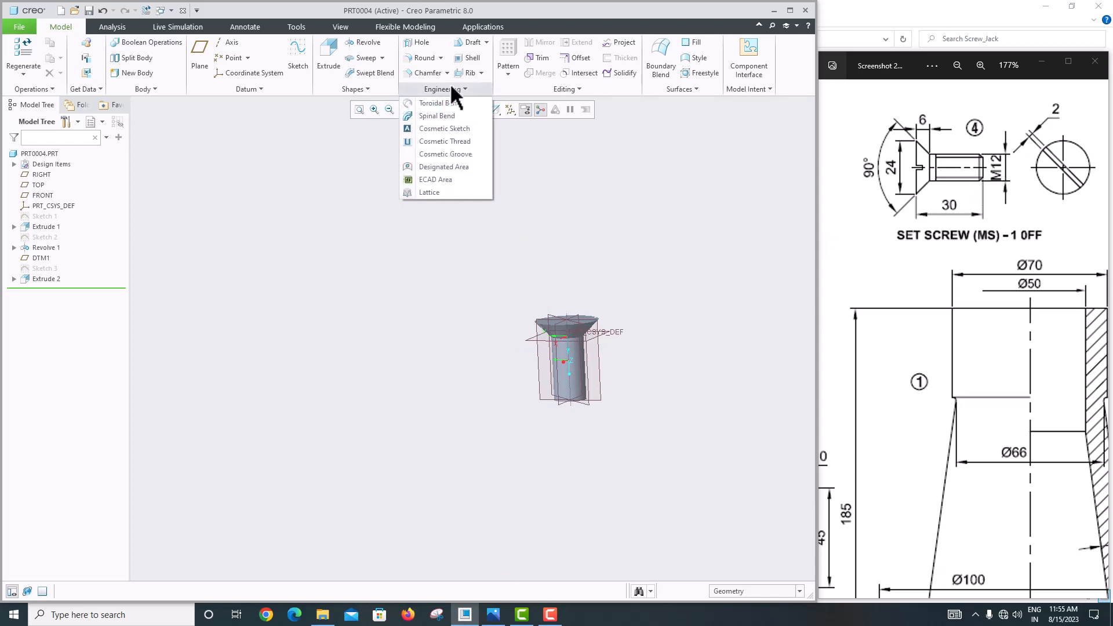
click(446, 141)
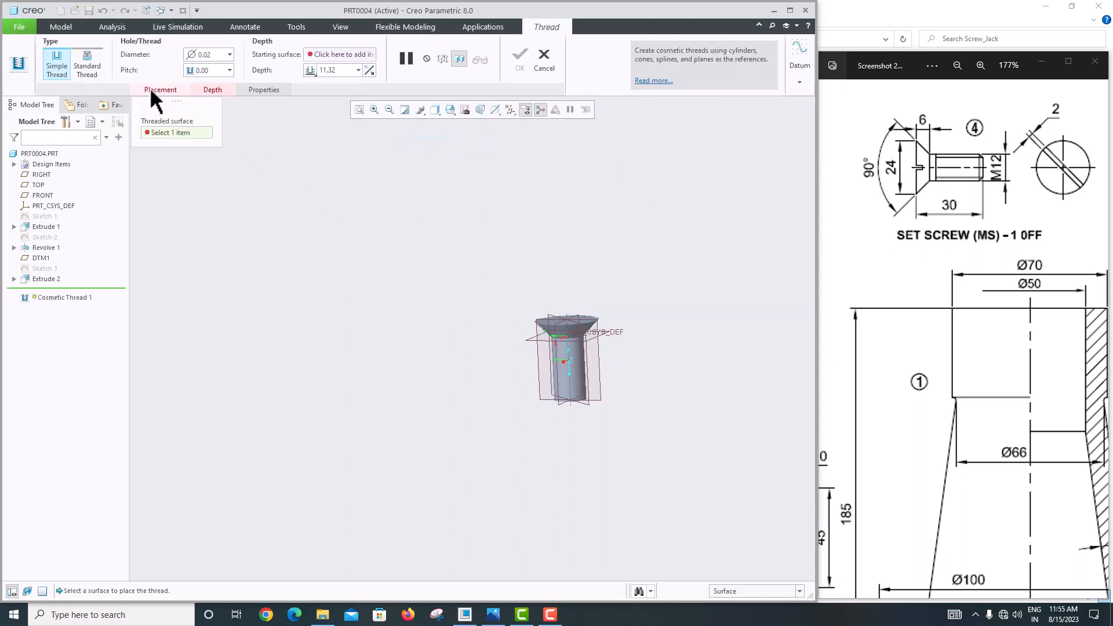
click(149, 89)
scroll(573, 389, up, 3)
click(594, 393)
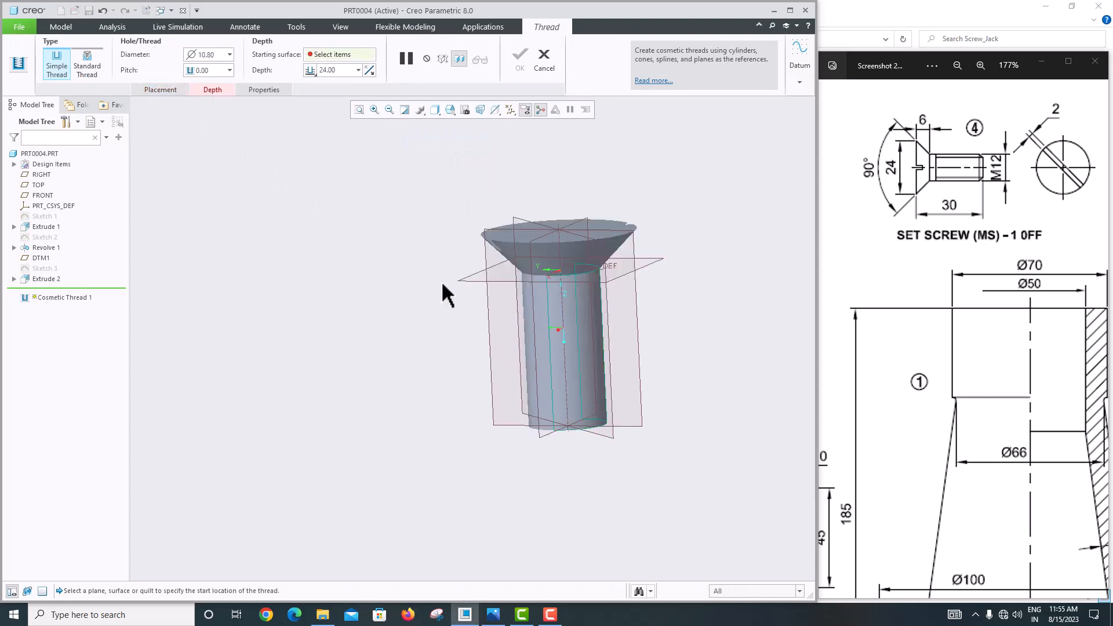
Step: Set the flat end face of the shank as the thread's starting surface
click(218, 90)
middle_drag(496, 412, 510, 330)
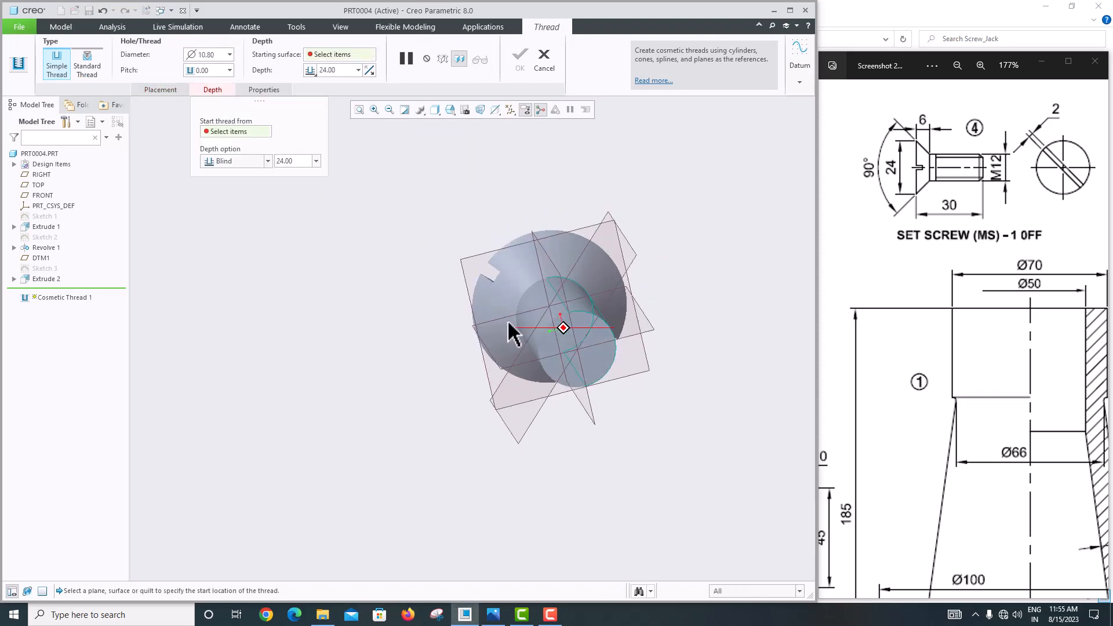
click(585, 351)
middle_drag(584, 336, 577, 386)
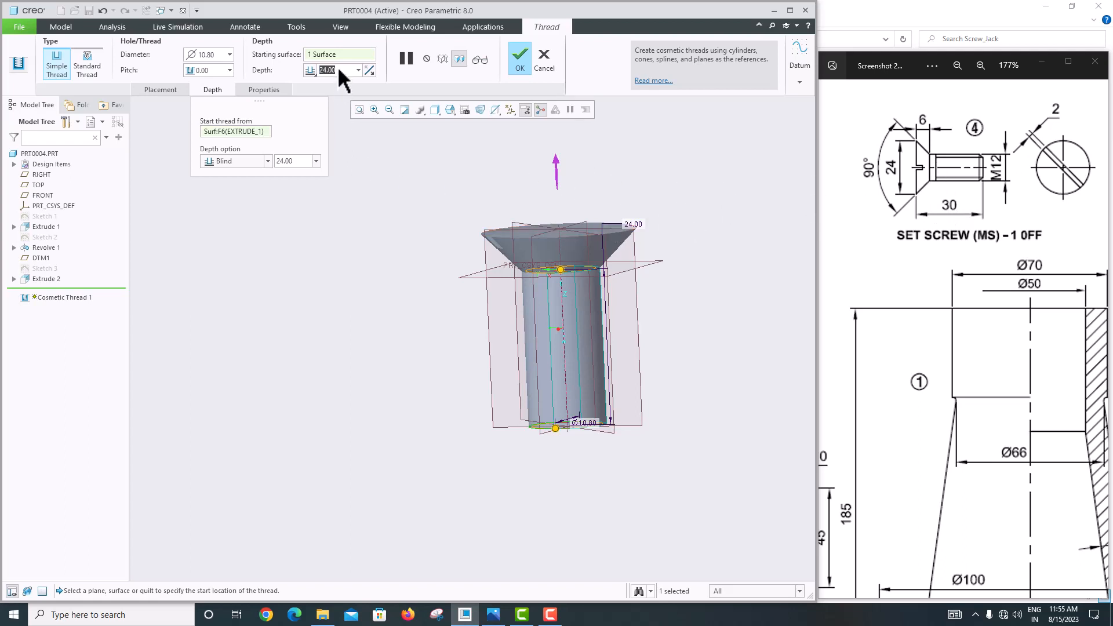
Step: Set the cosmetic thread's depth to 22 mm and complete the thread
text(22)
key(Return)
middle_drag(653, 335, 589, 260)
middle_click(646, 329)
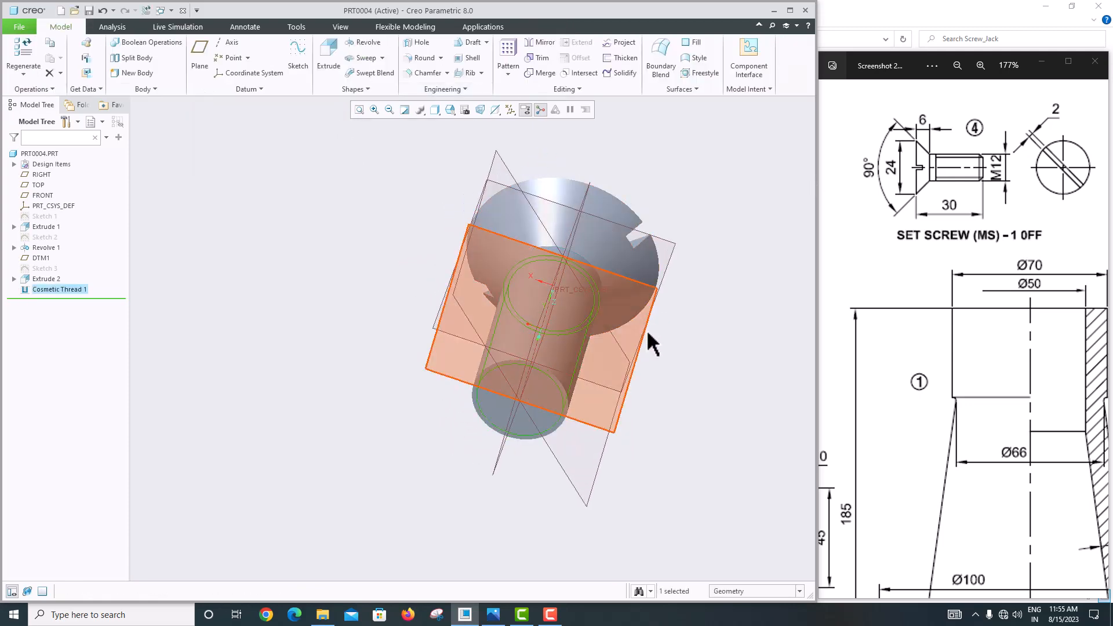
Step: Save a copy of the part as 4_Set_Screw in the Screw_Jack folder
middle_drag(649, 334, 649, 232)
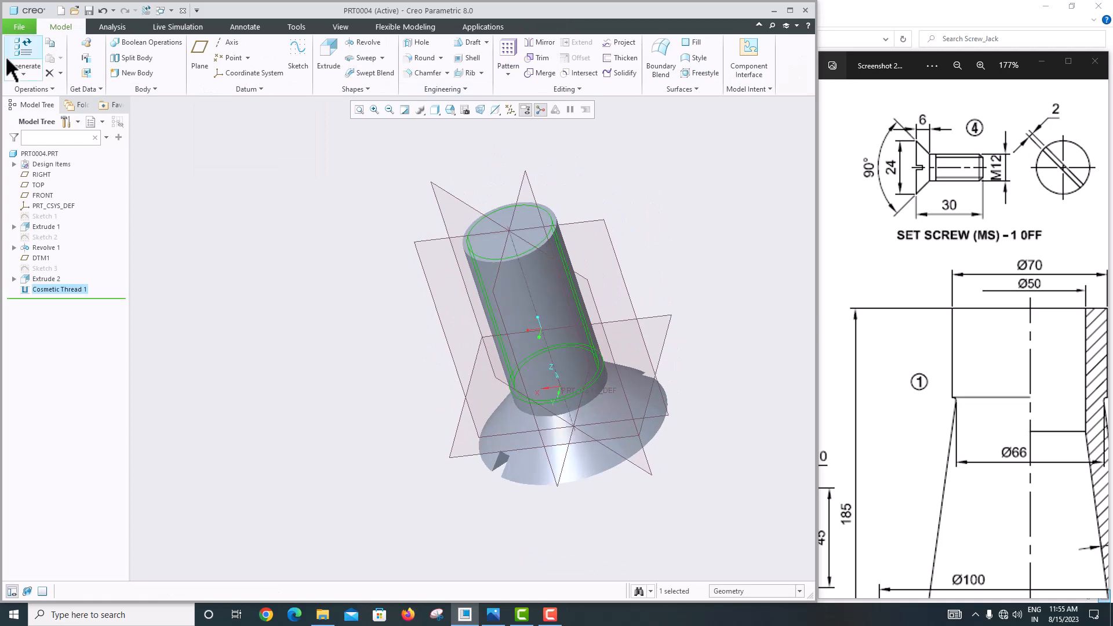
click(27, 26)
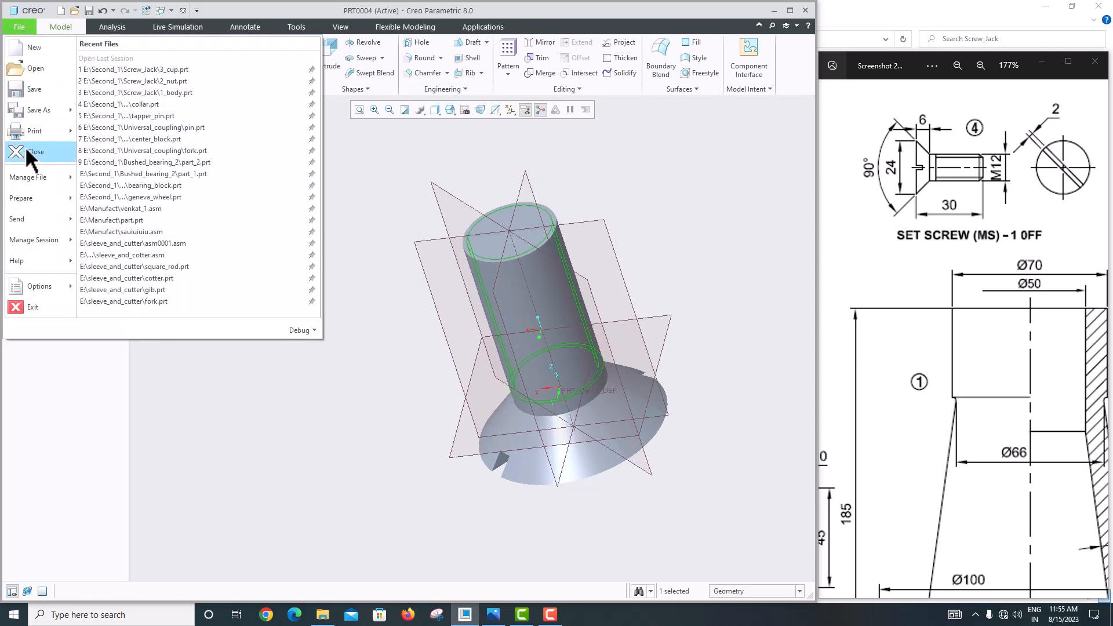
mouse_move(32, 111)
click(135, 62)
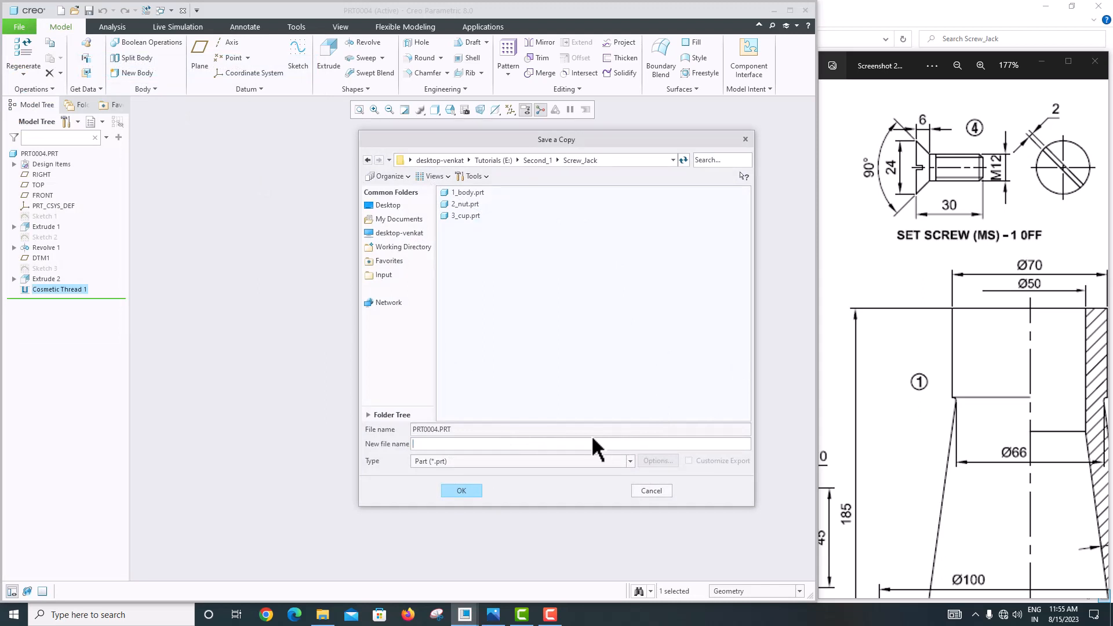
text(4_Set_Screw)
key(Return)
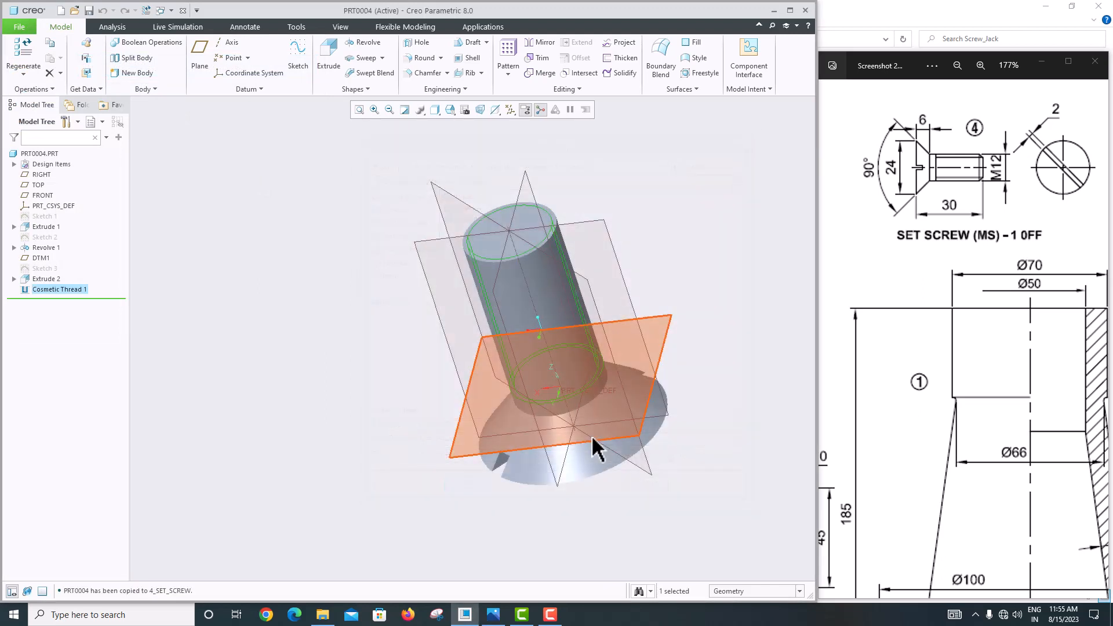
Step: Close the PRT0004 part
click(19, 27)
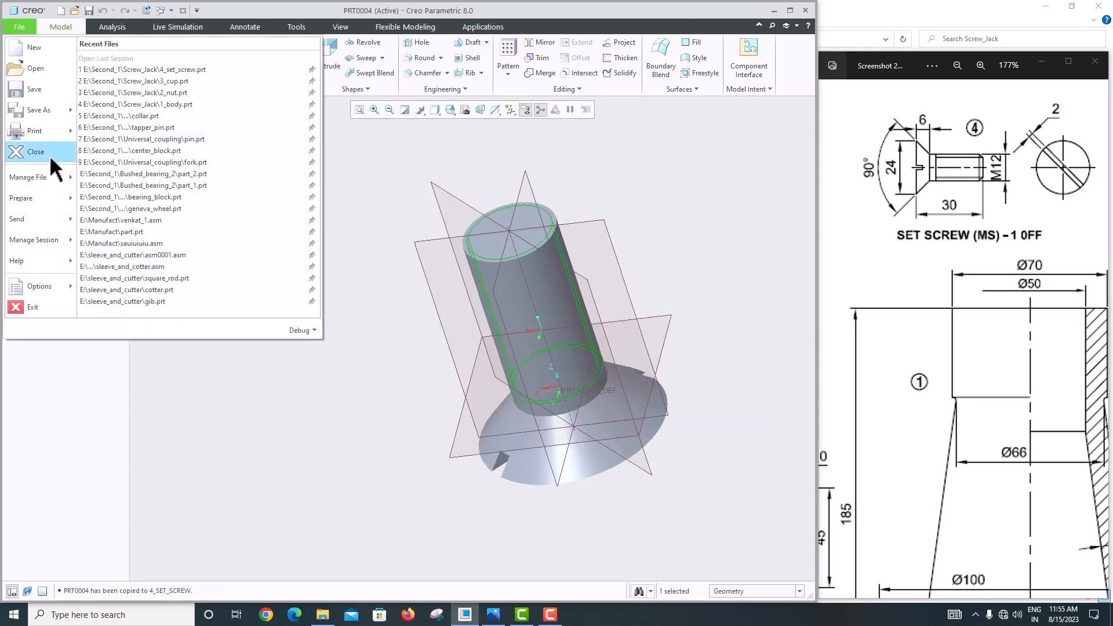